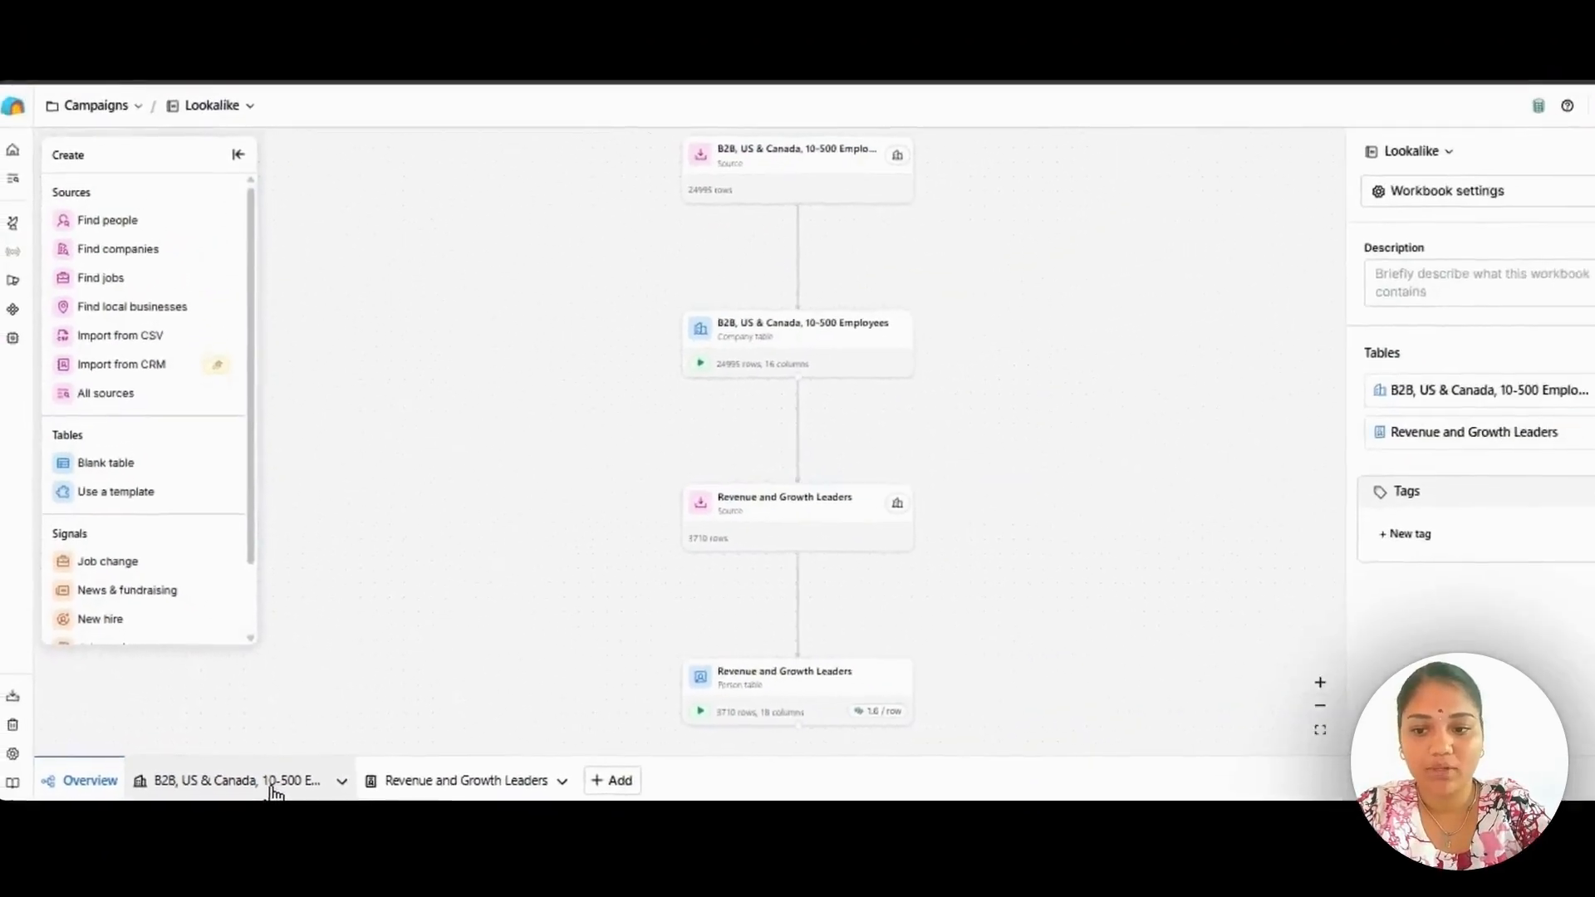
Open the "B2B, US & Canada, 10-500 Employees" company table and bring up its source's search inputs for editing.
left_click(276, 791)
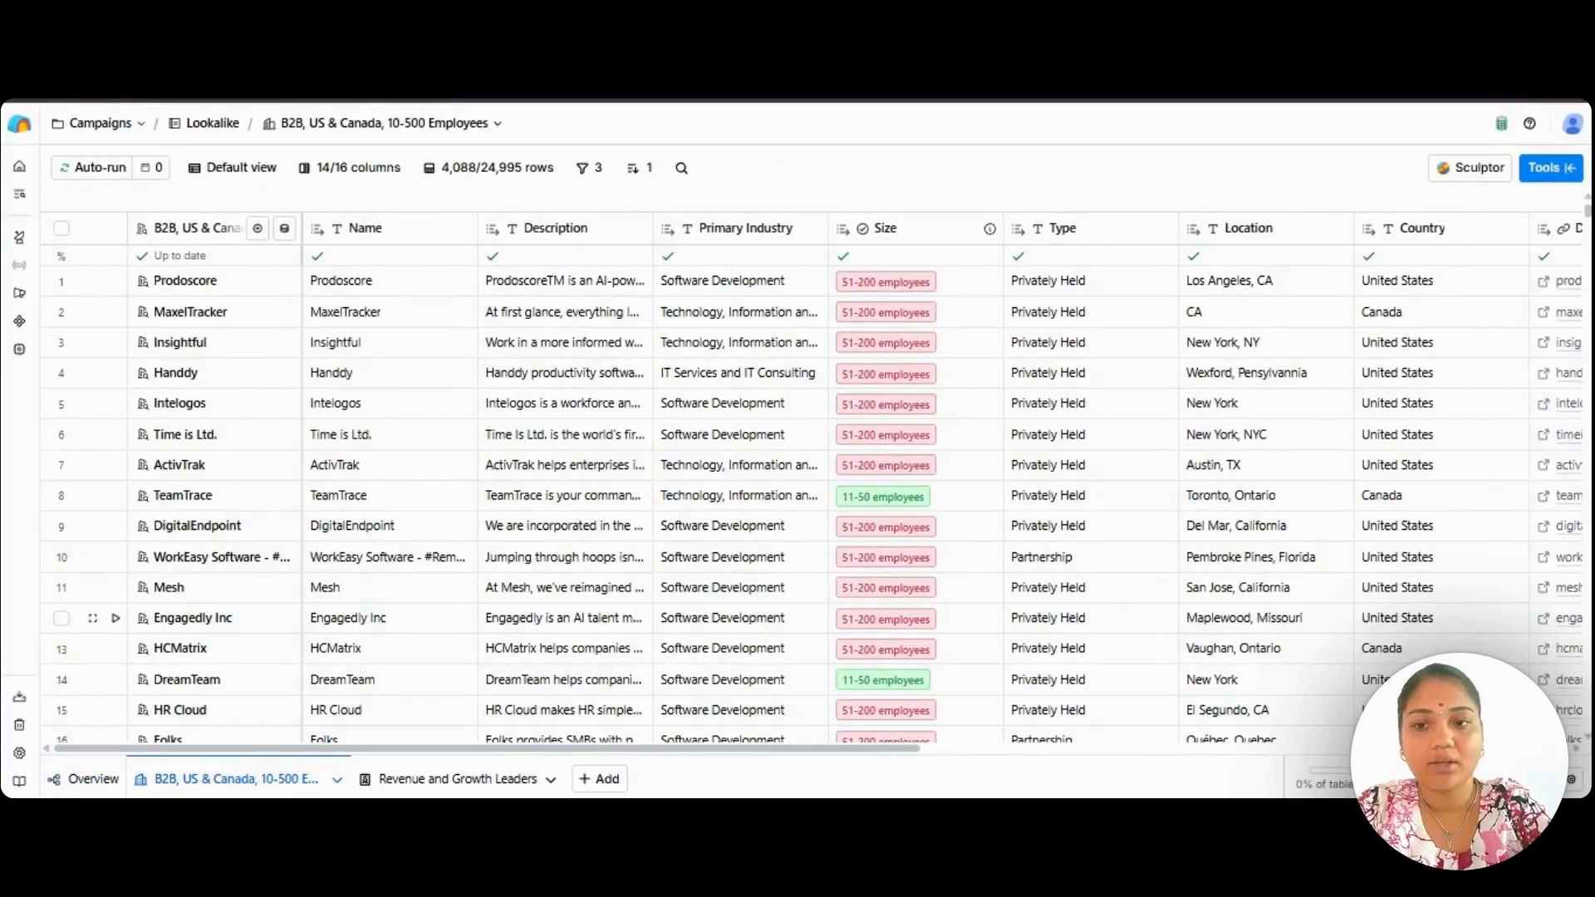
left_click(284, 227)
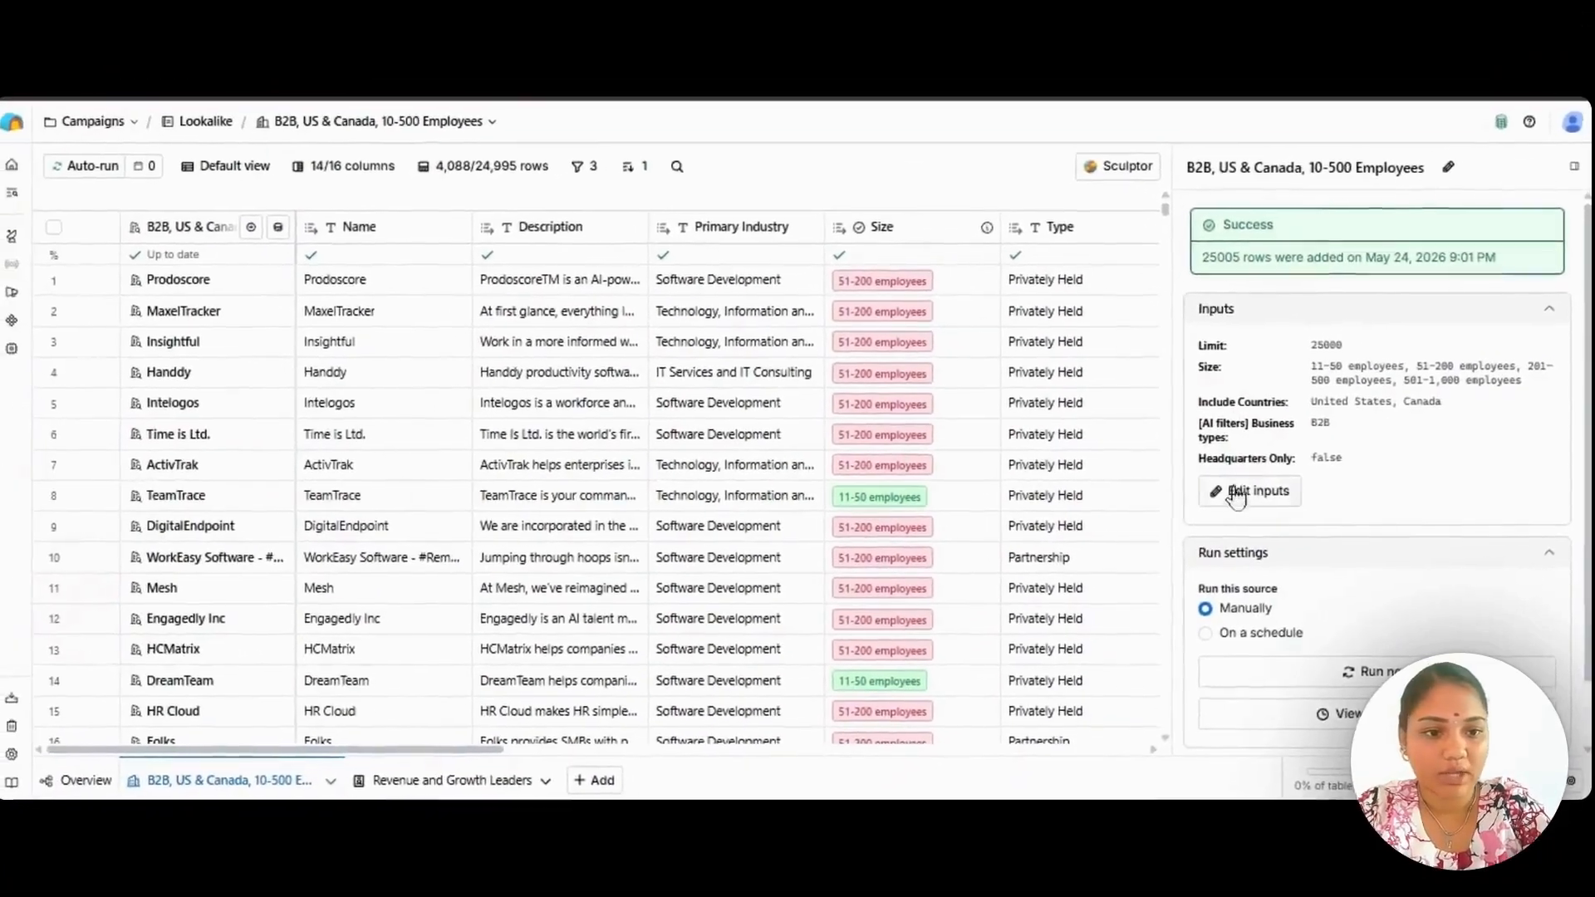
left_click(1147, 496)
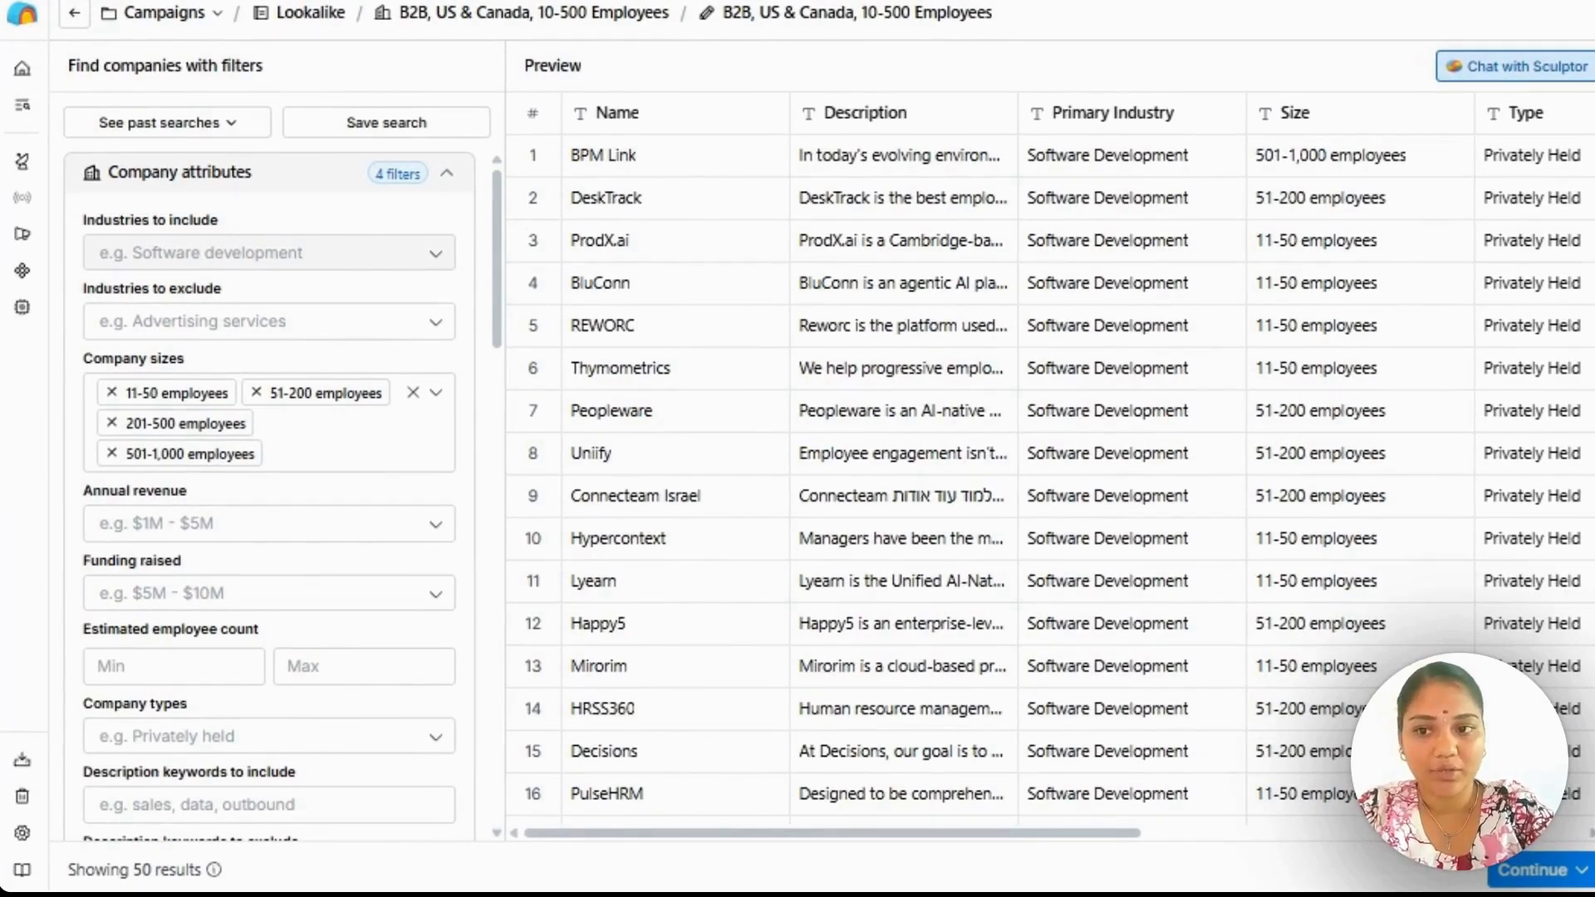
Review the company attribute filters, including company sizes, revenue, funding and the available company type options.
scroll(270, 498, "down", 1)
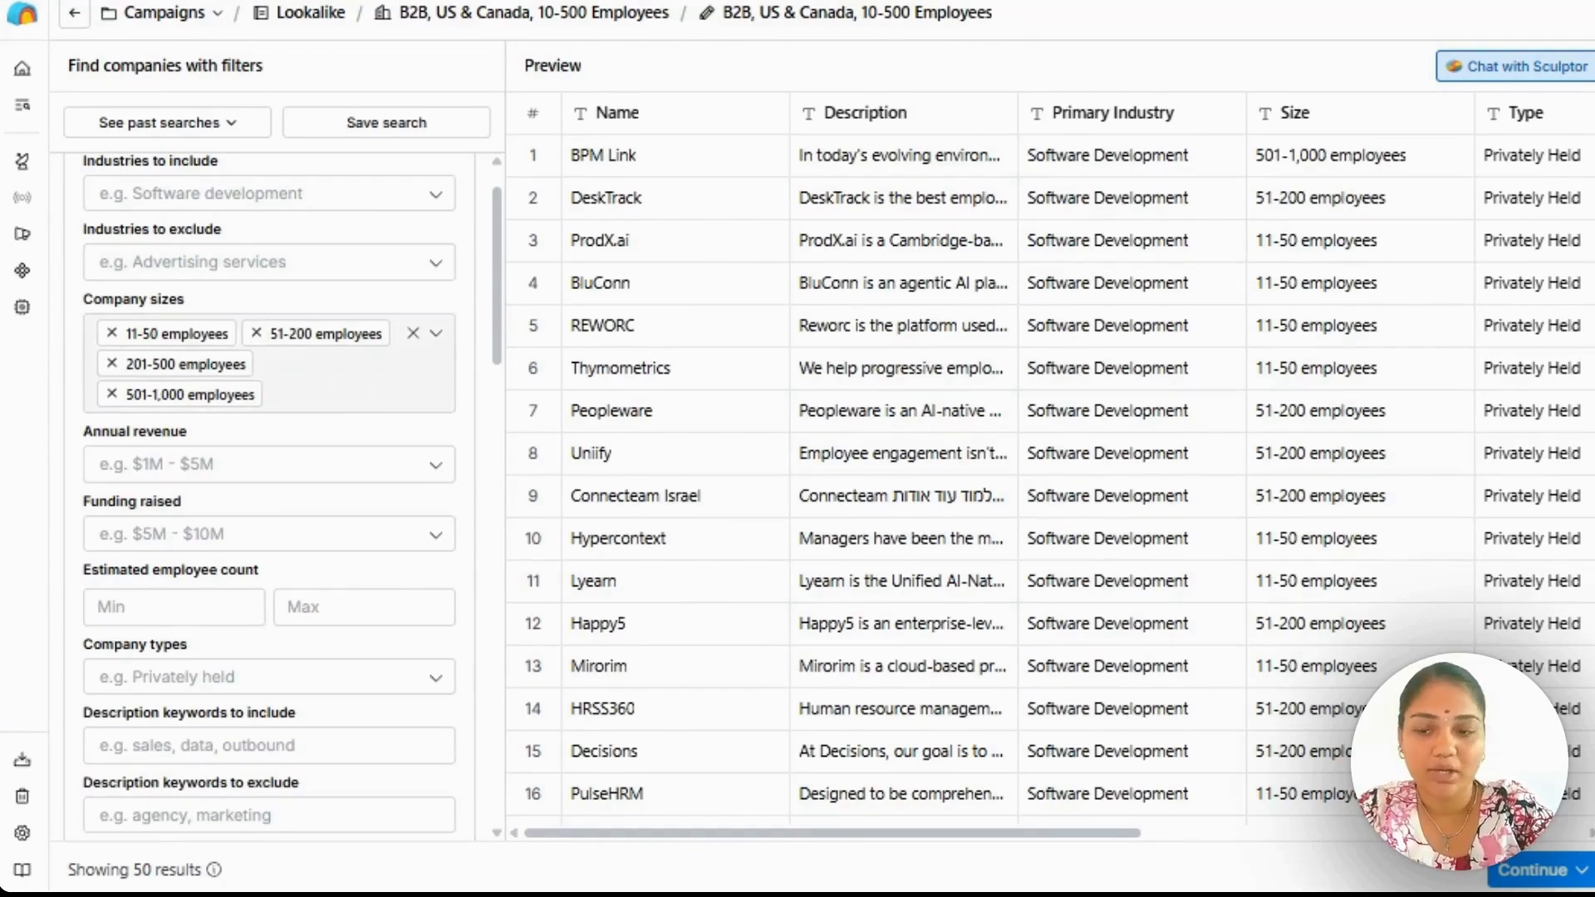
scroll(274, 336, "down", 2)
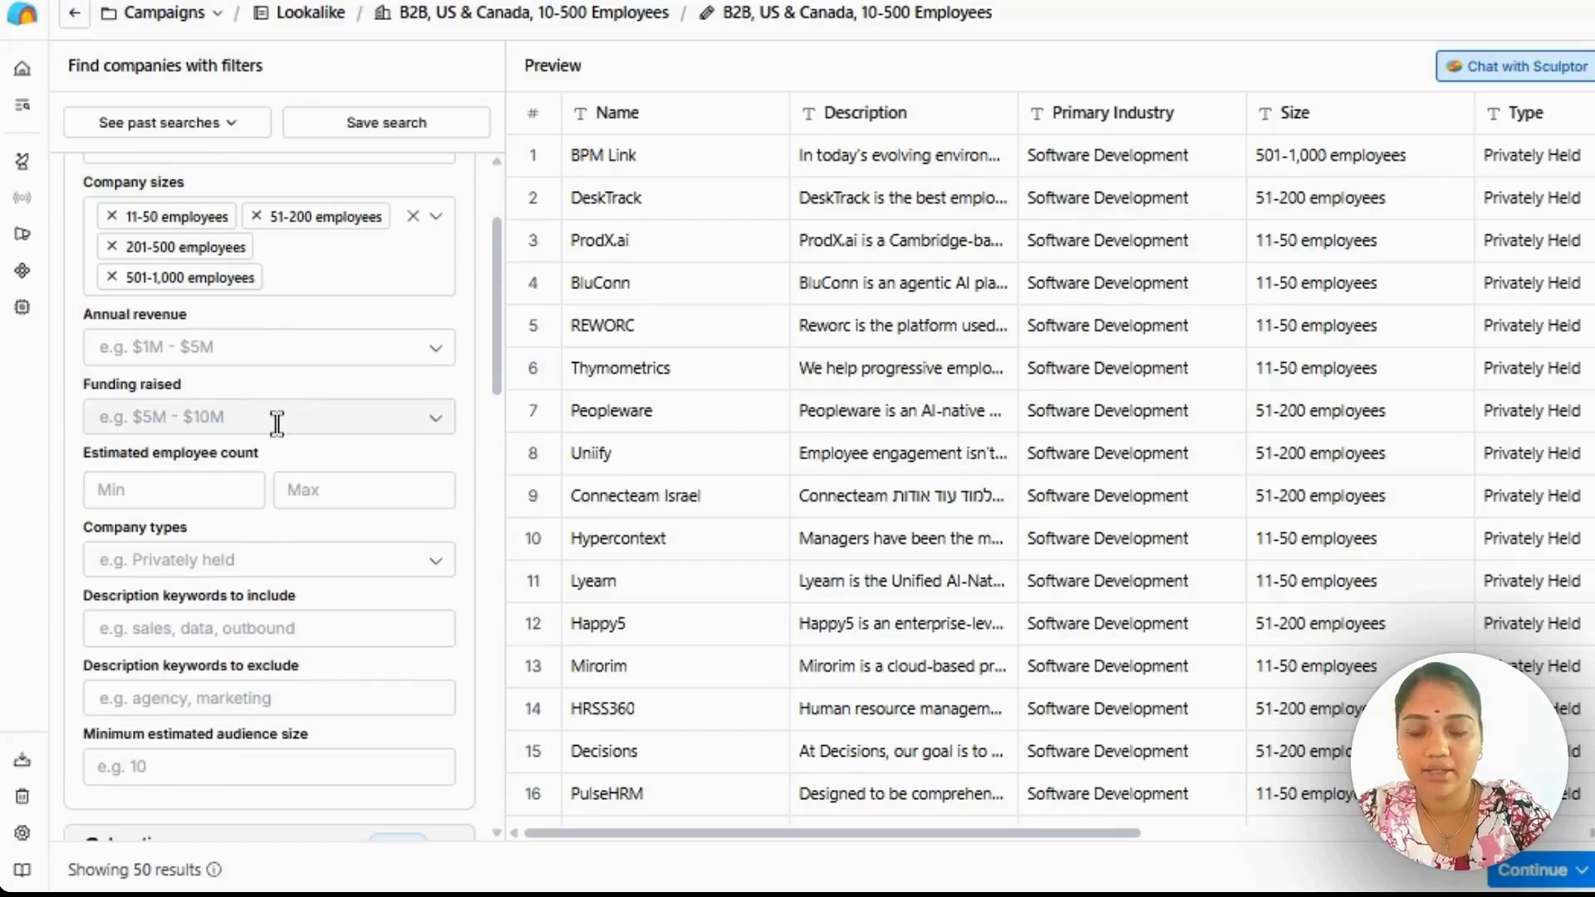
scroll(277, 422, "down", 2)
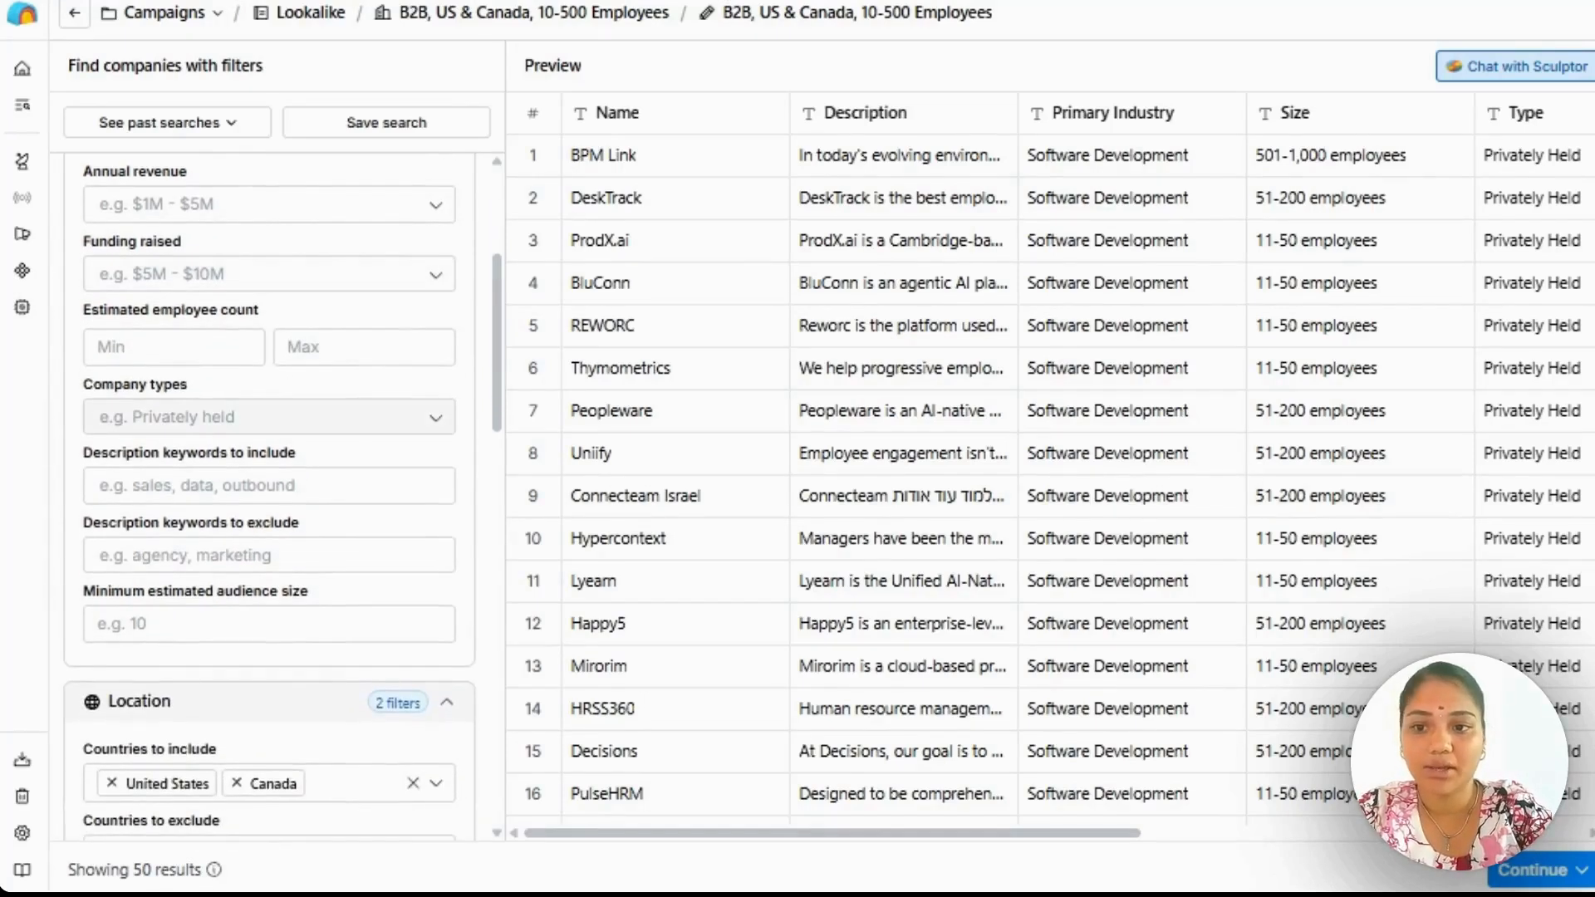
scroll(310, 363, "down", 2)
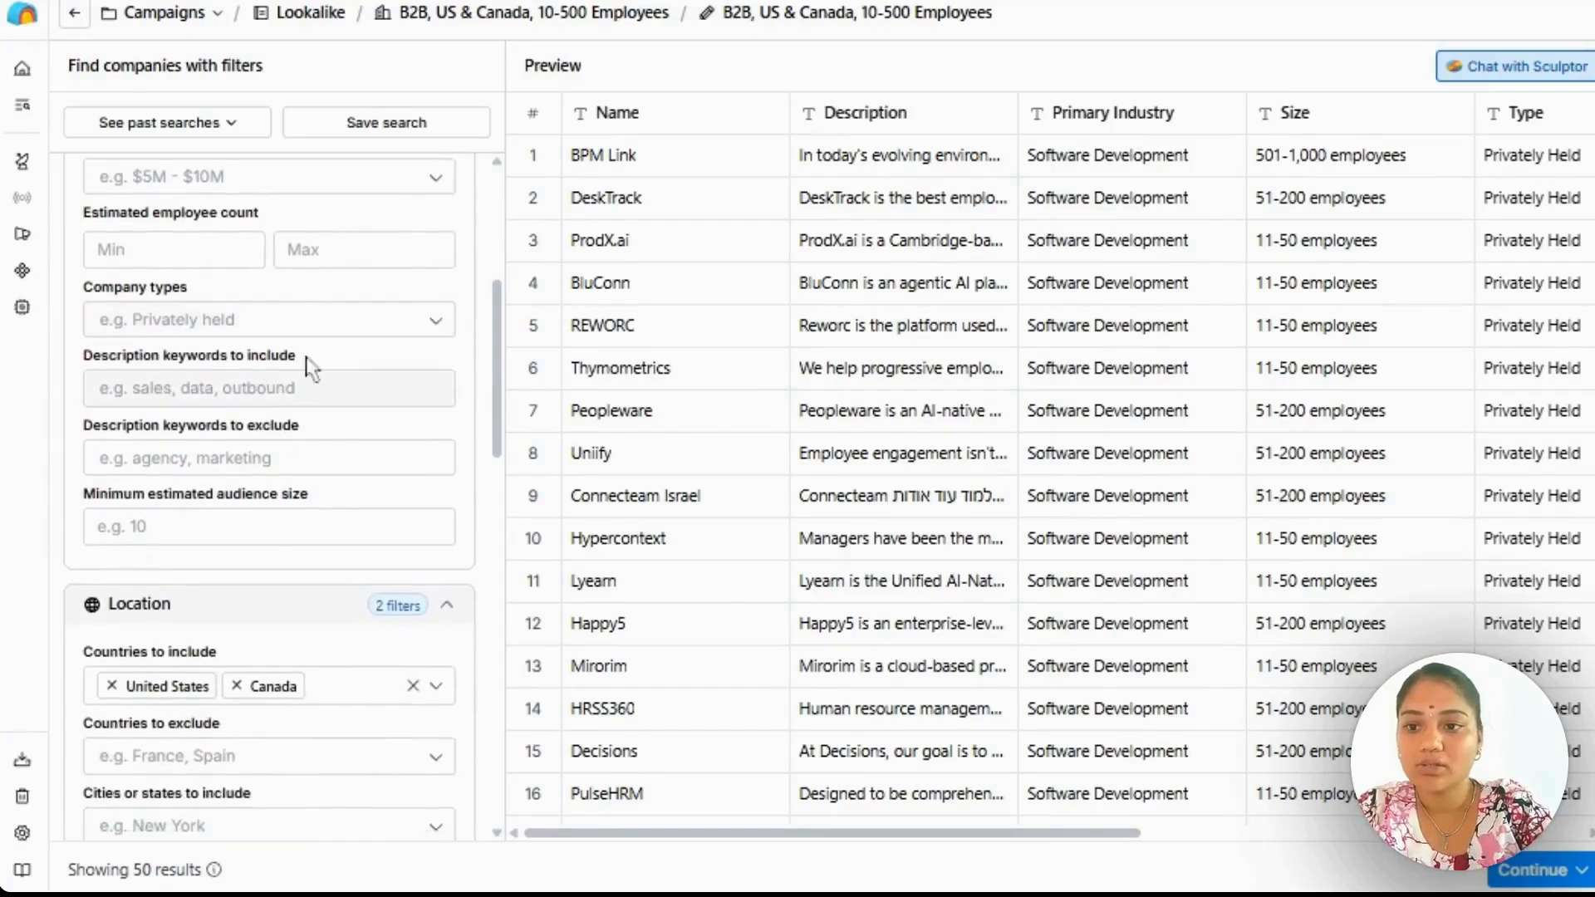
left_click(337, 318)
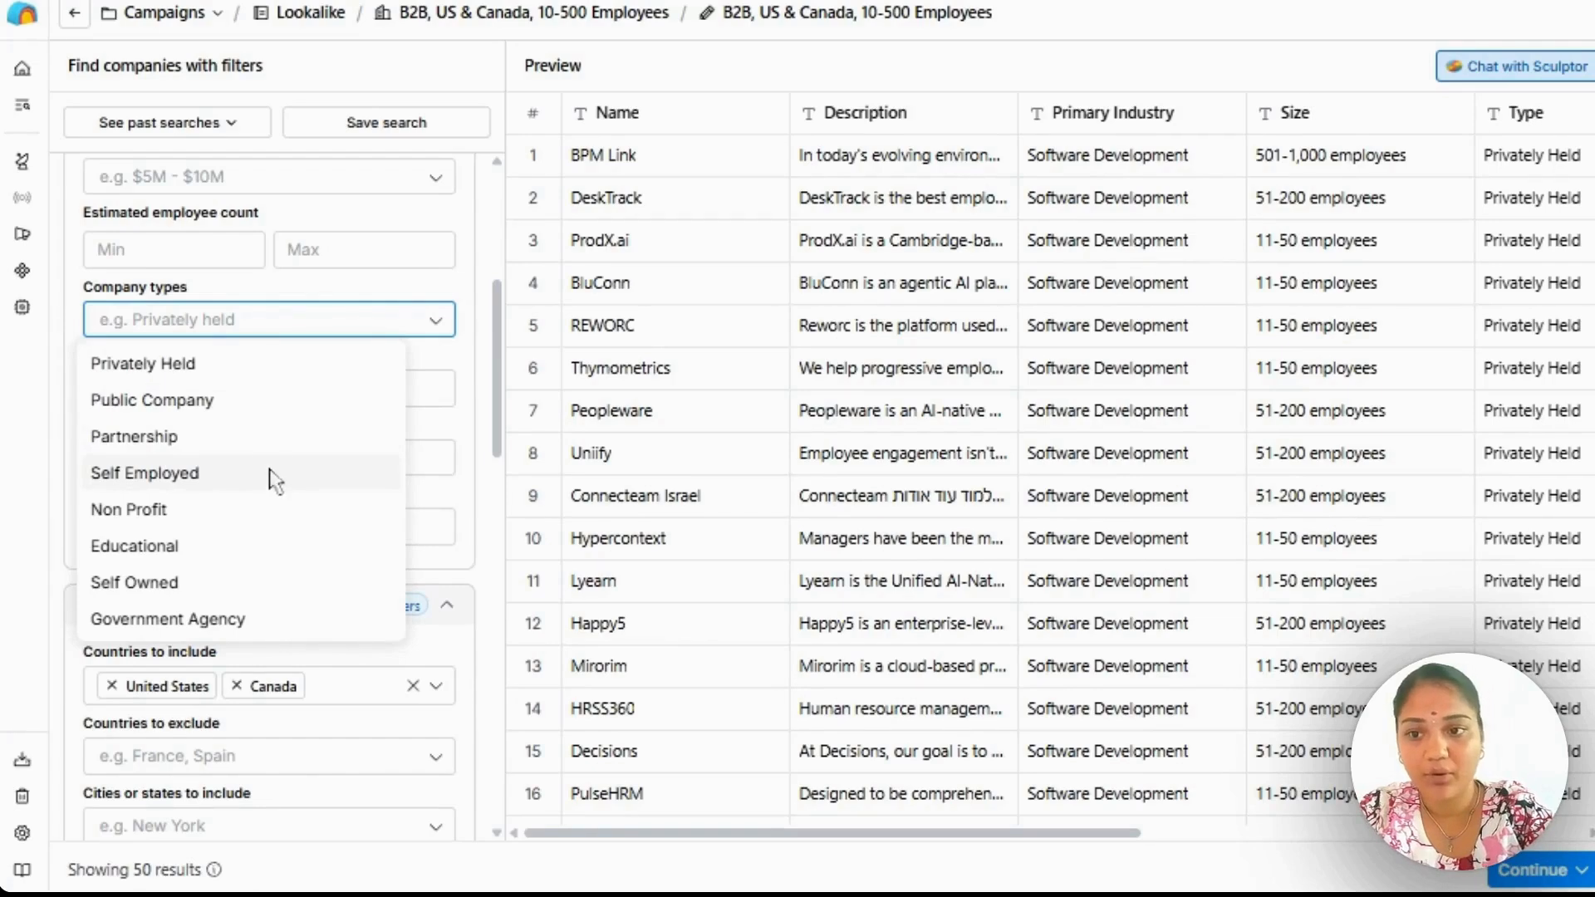
scroll(335, 448, "down", 2)
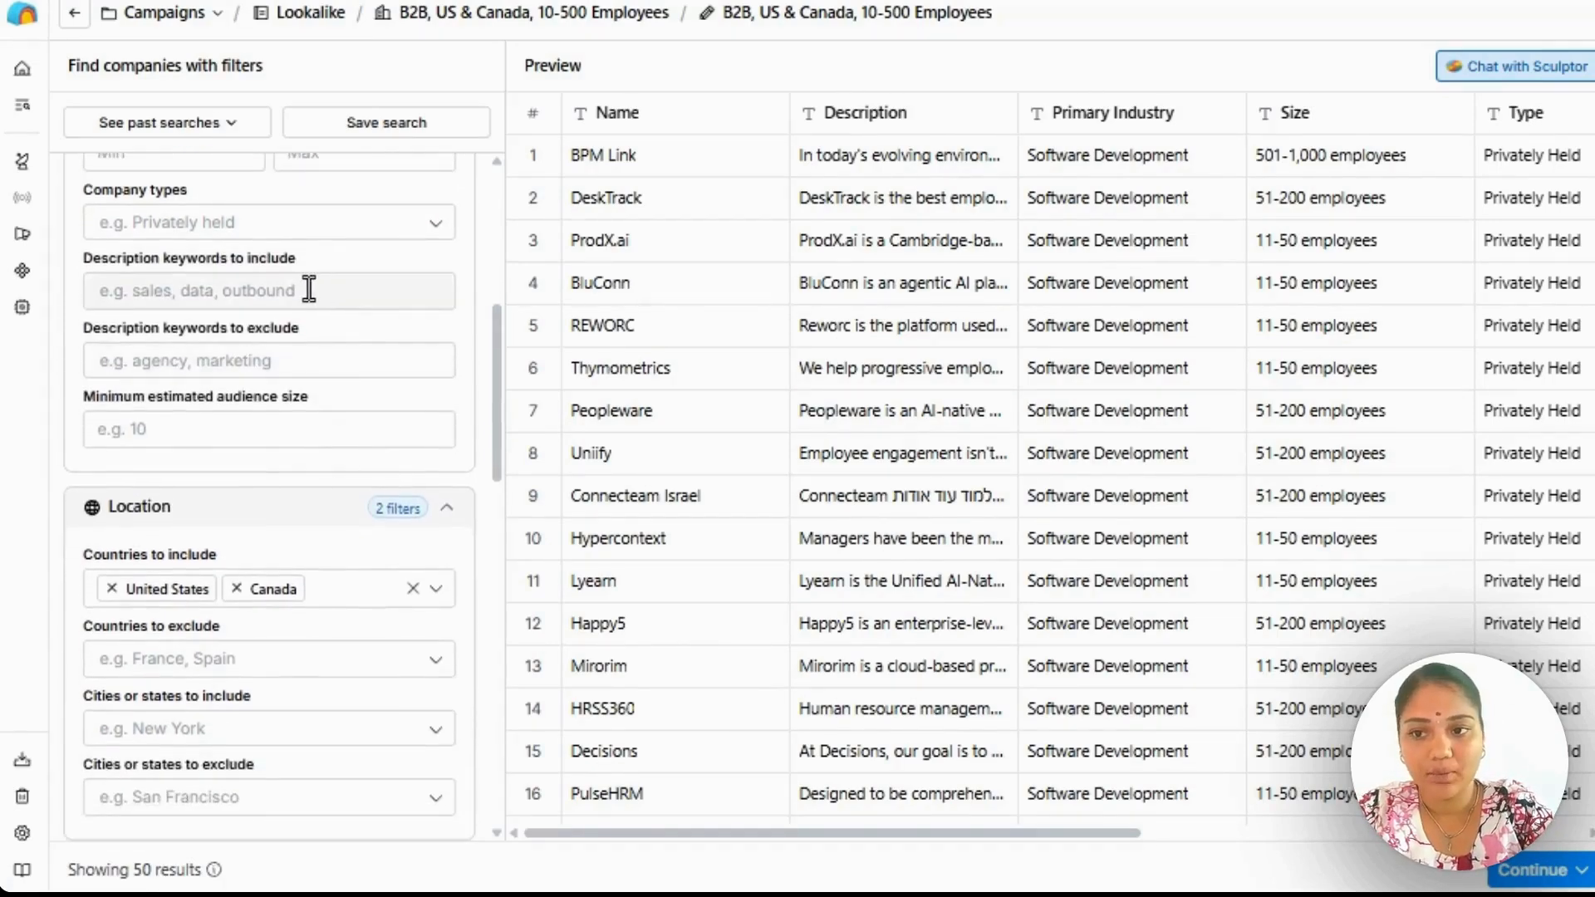
Examine the description keyword, audience size and location filters, including the countries and cities to include or exclude.
scroll(276, 369, "down", 2)
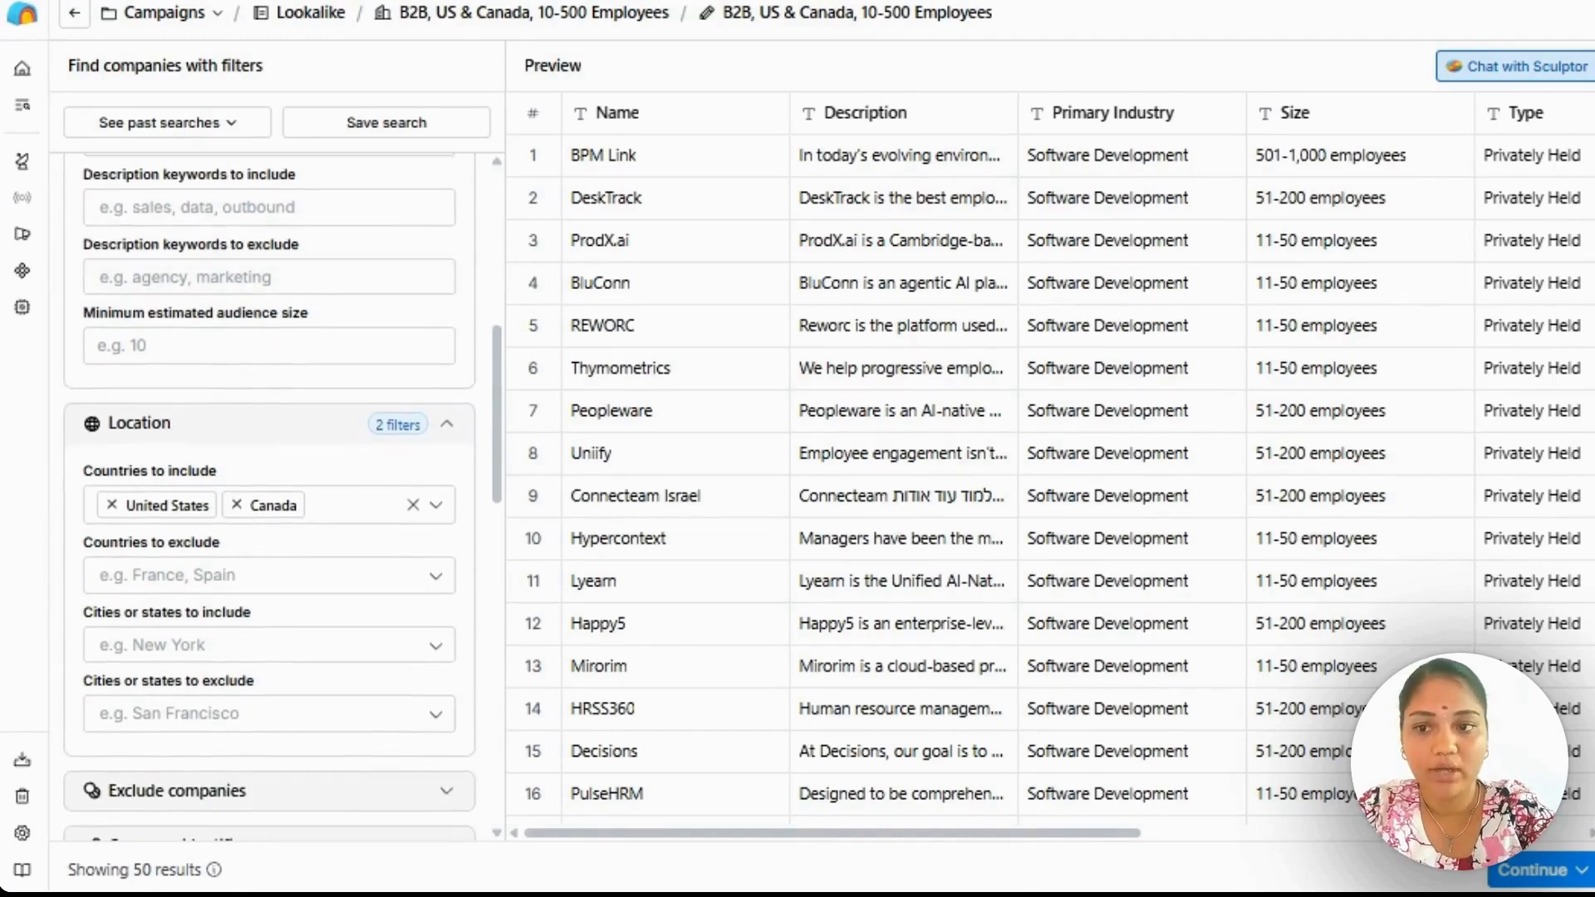
scroll(322, 375, "down", 2)
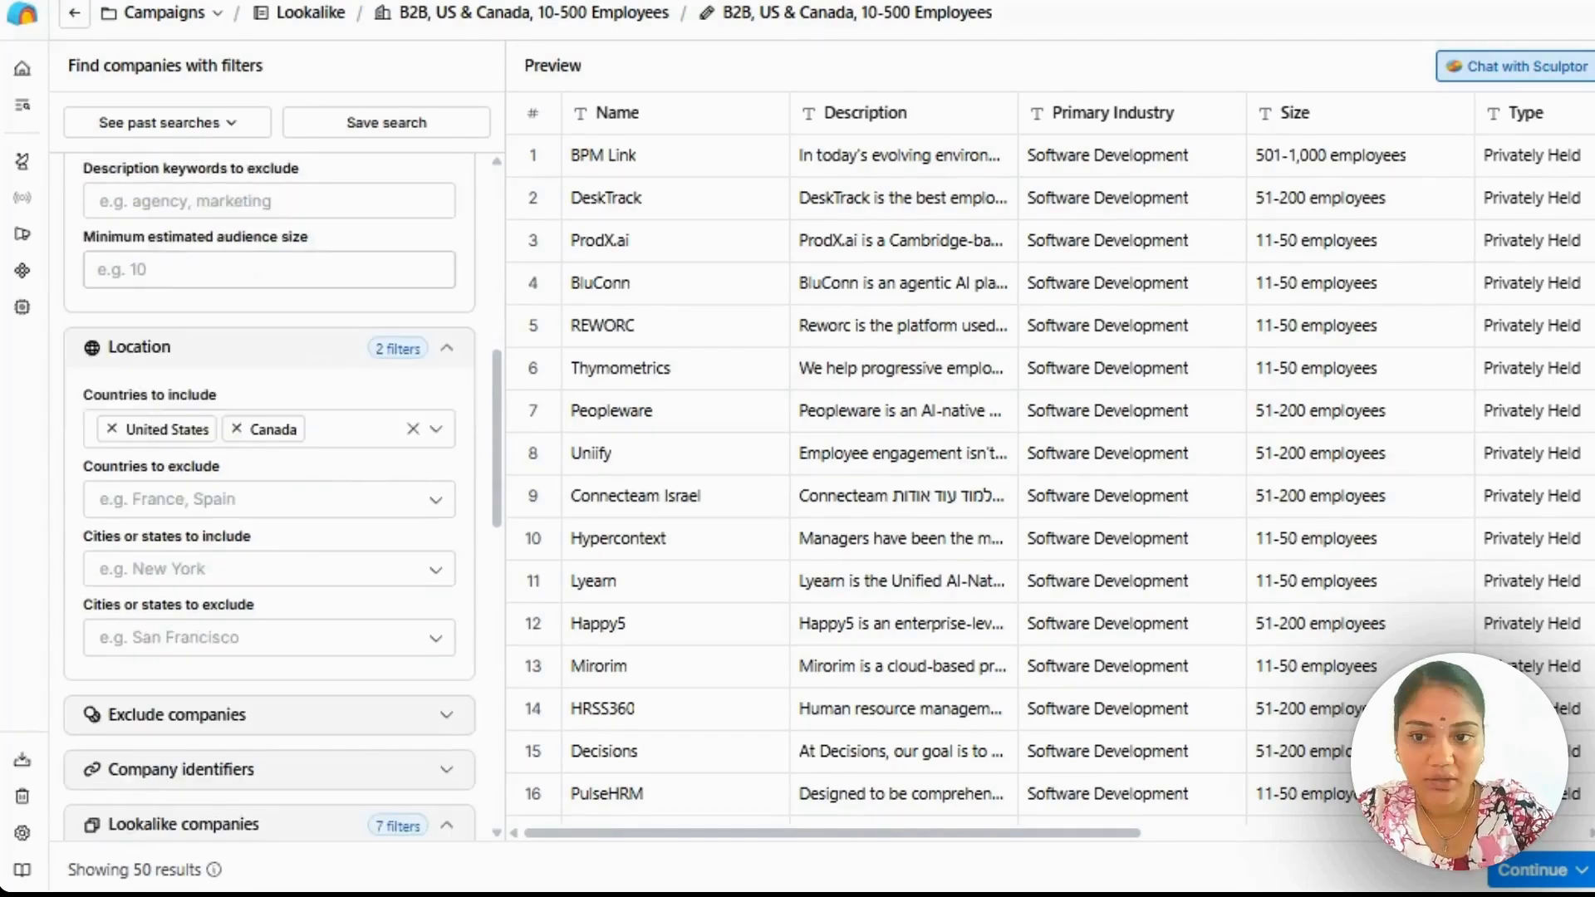
scroll(322, 375, "down", 1)
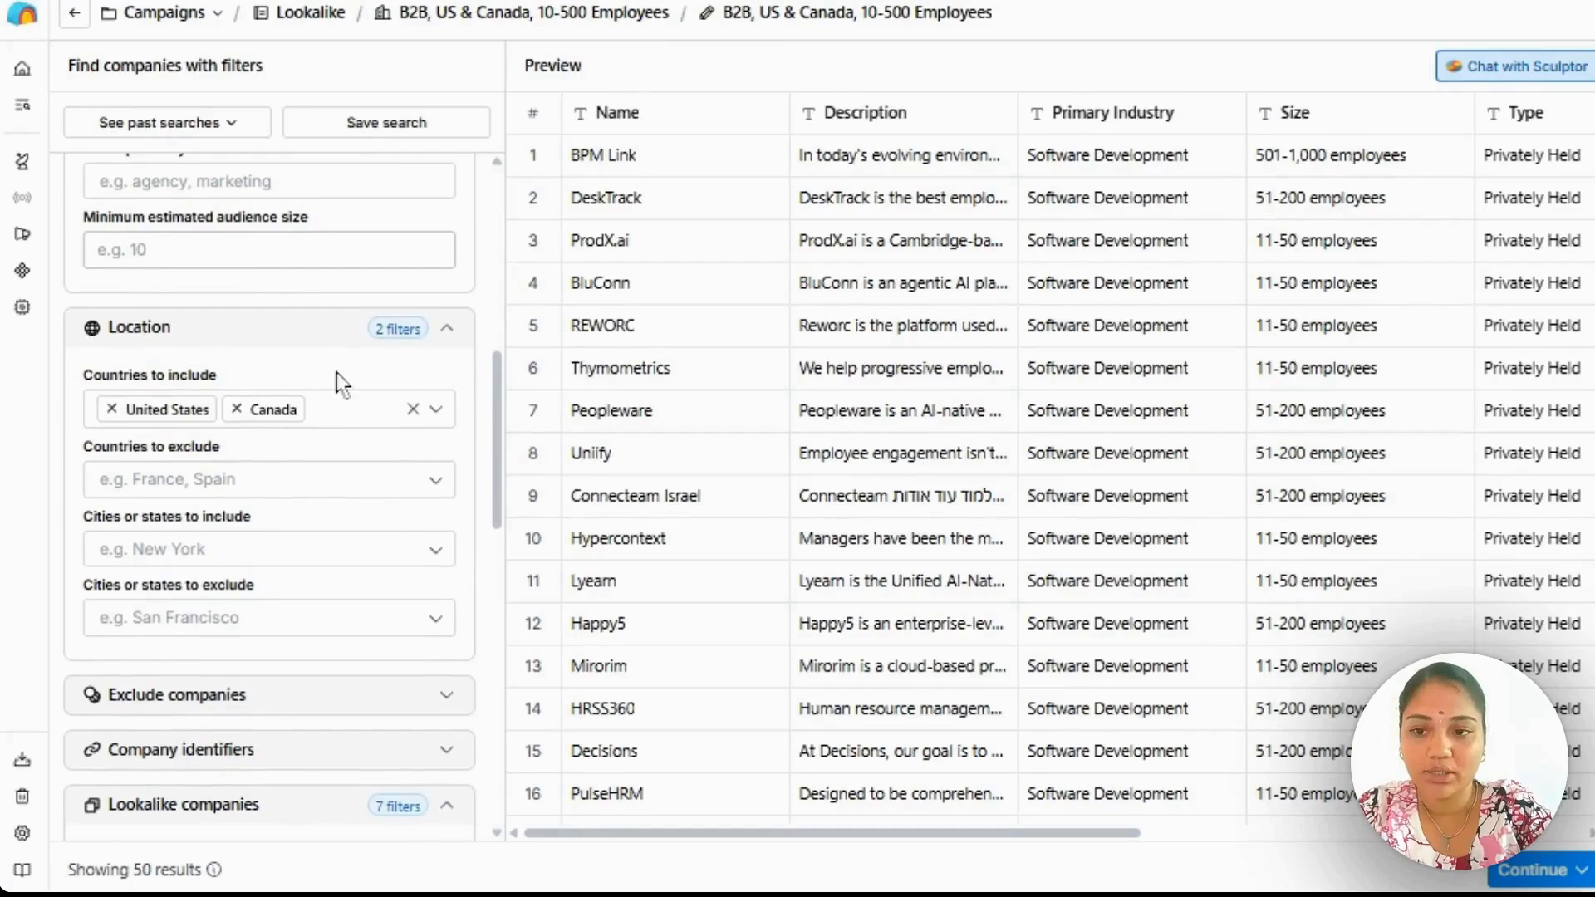
scroll(336, 372, "down", 2)
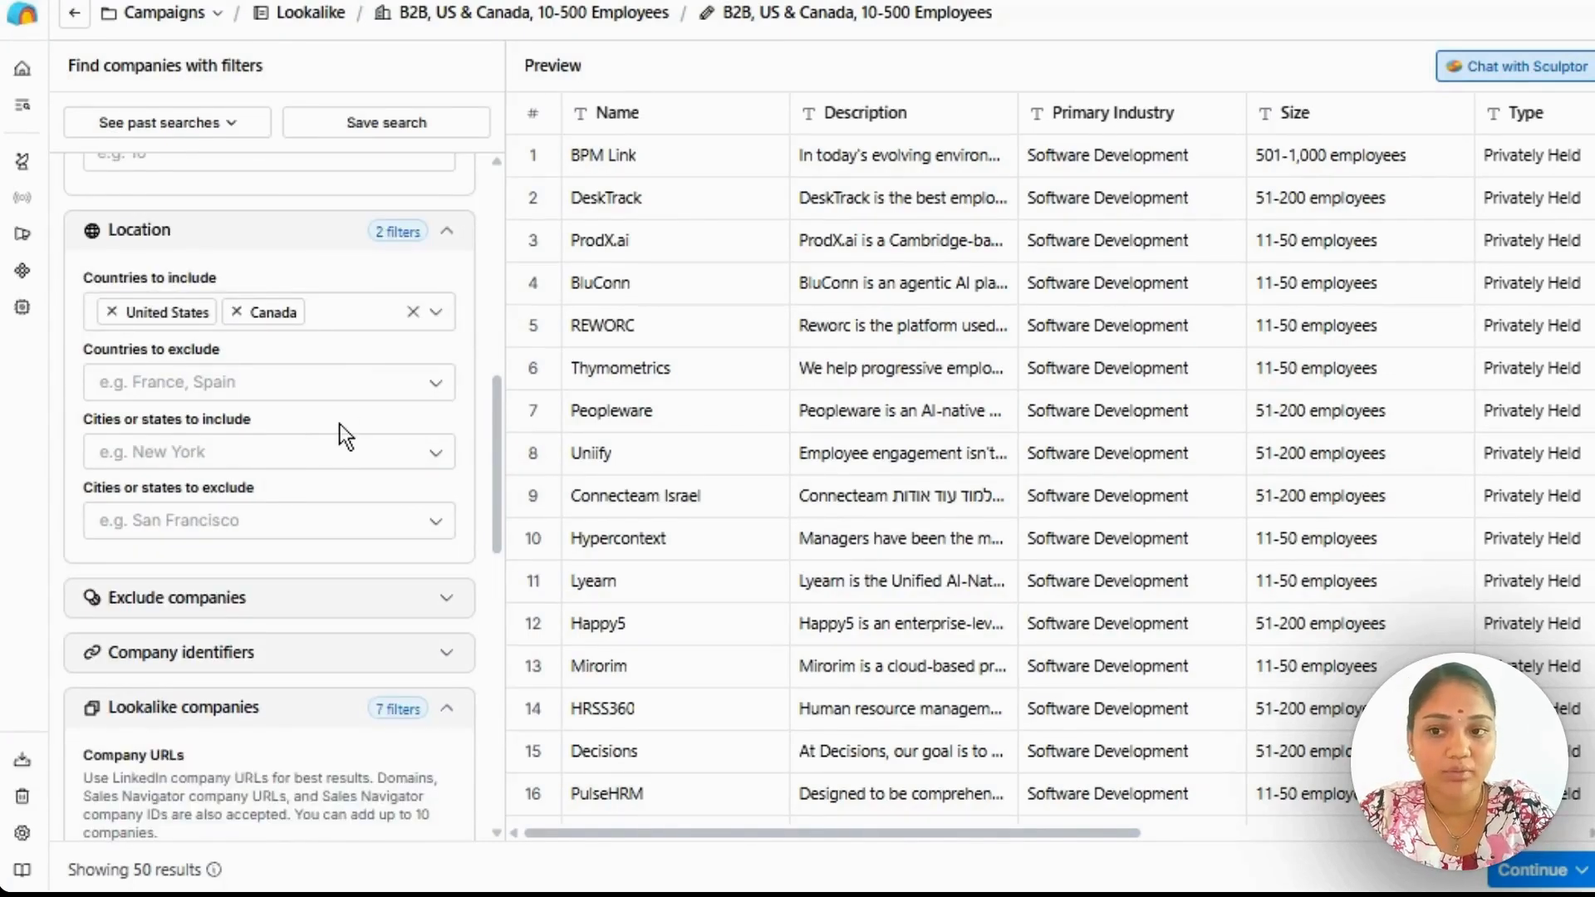
scroll(420, 363, "down", 5)
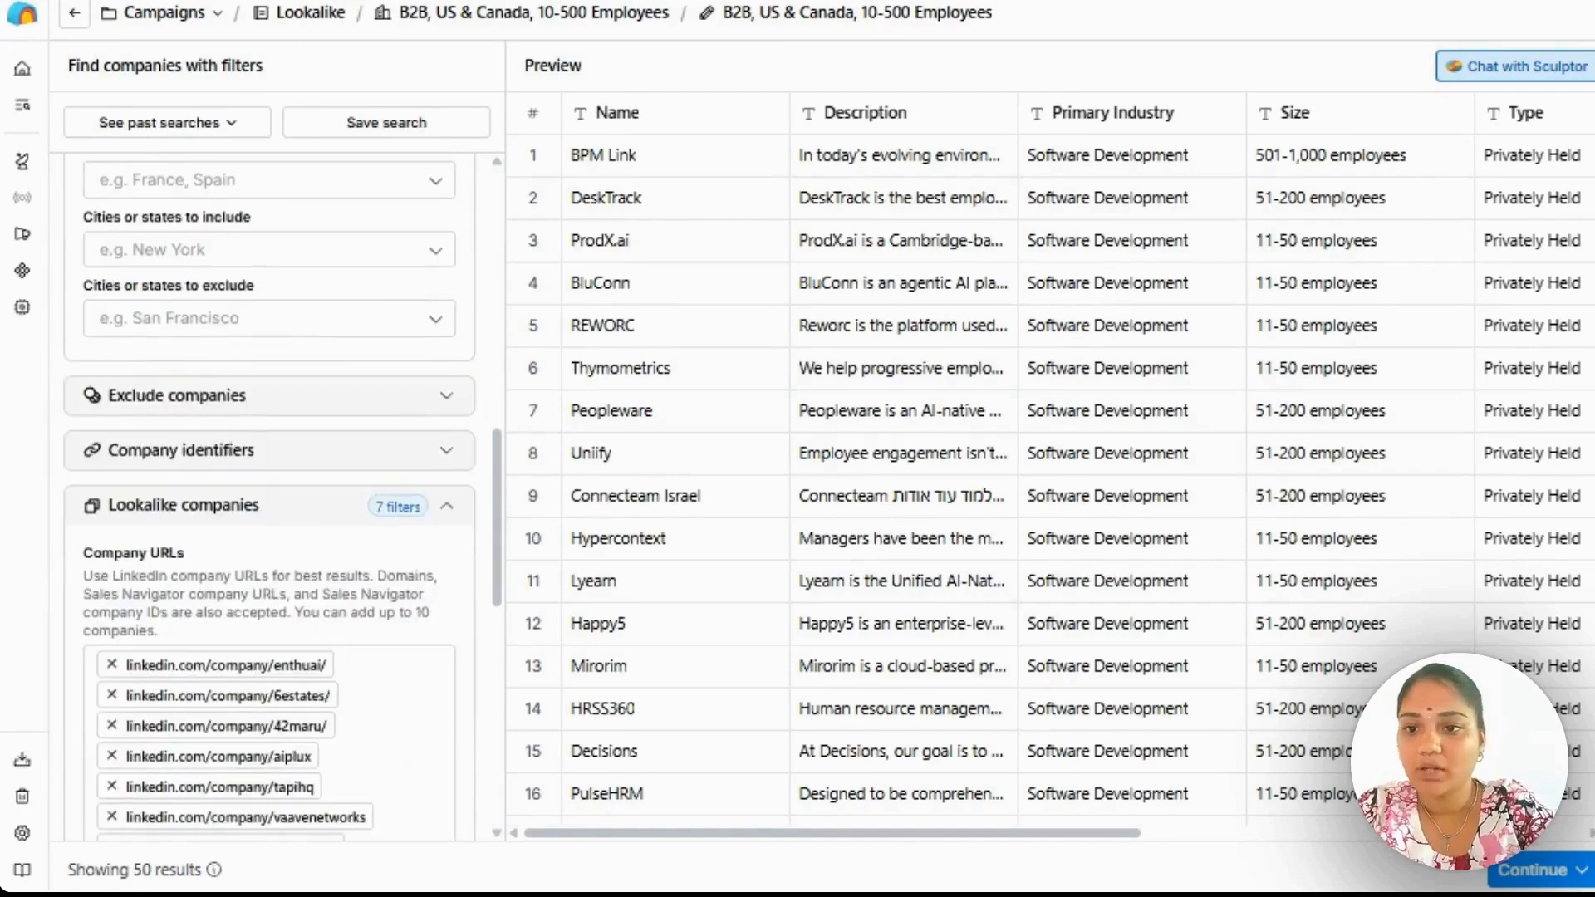
scroll(420, 363, "up", 4)
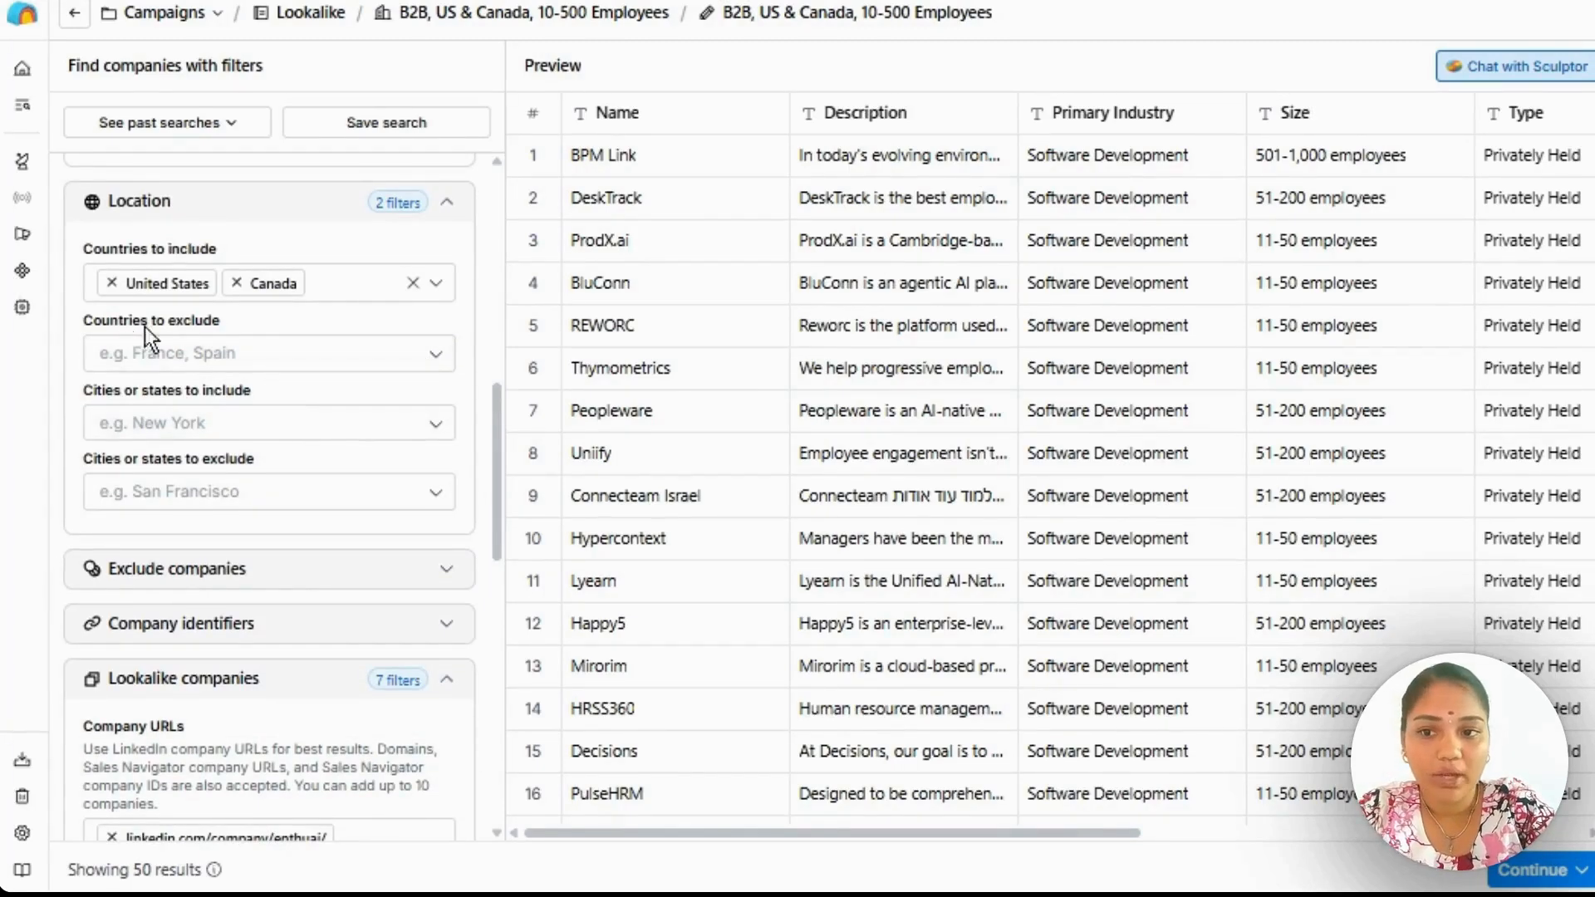
scroll(267, 412, "down", 2)
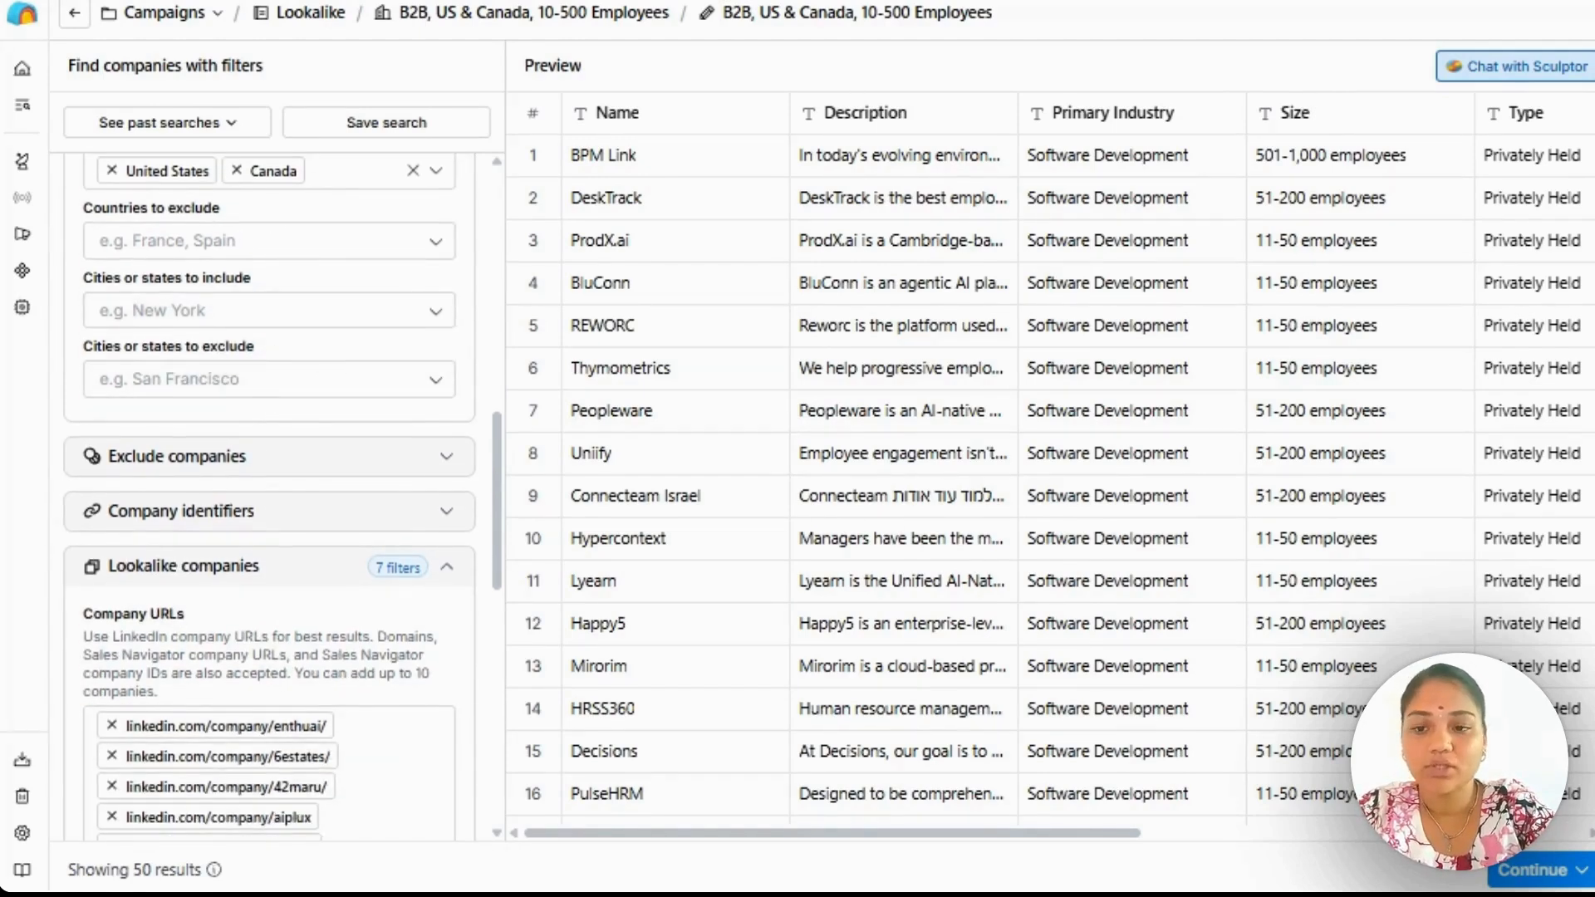
Expand the company identifiers filter and review it together with the lookalike company URLs.
scroll(318, 445, "down", 2)
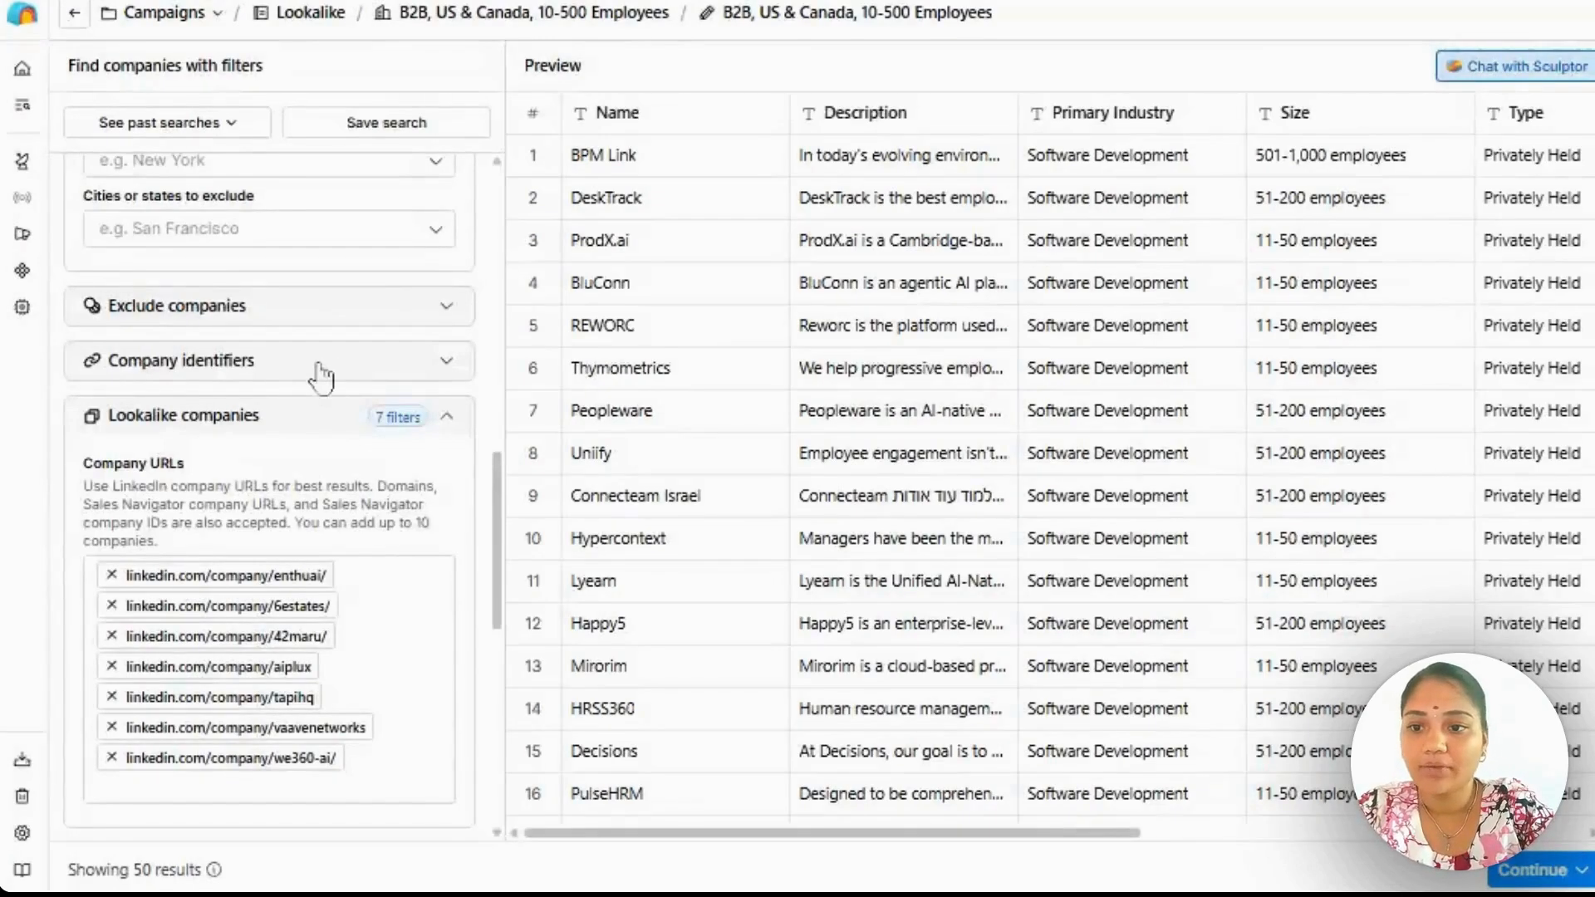
scroll(321, 362, "down", 2)
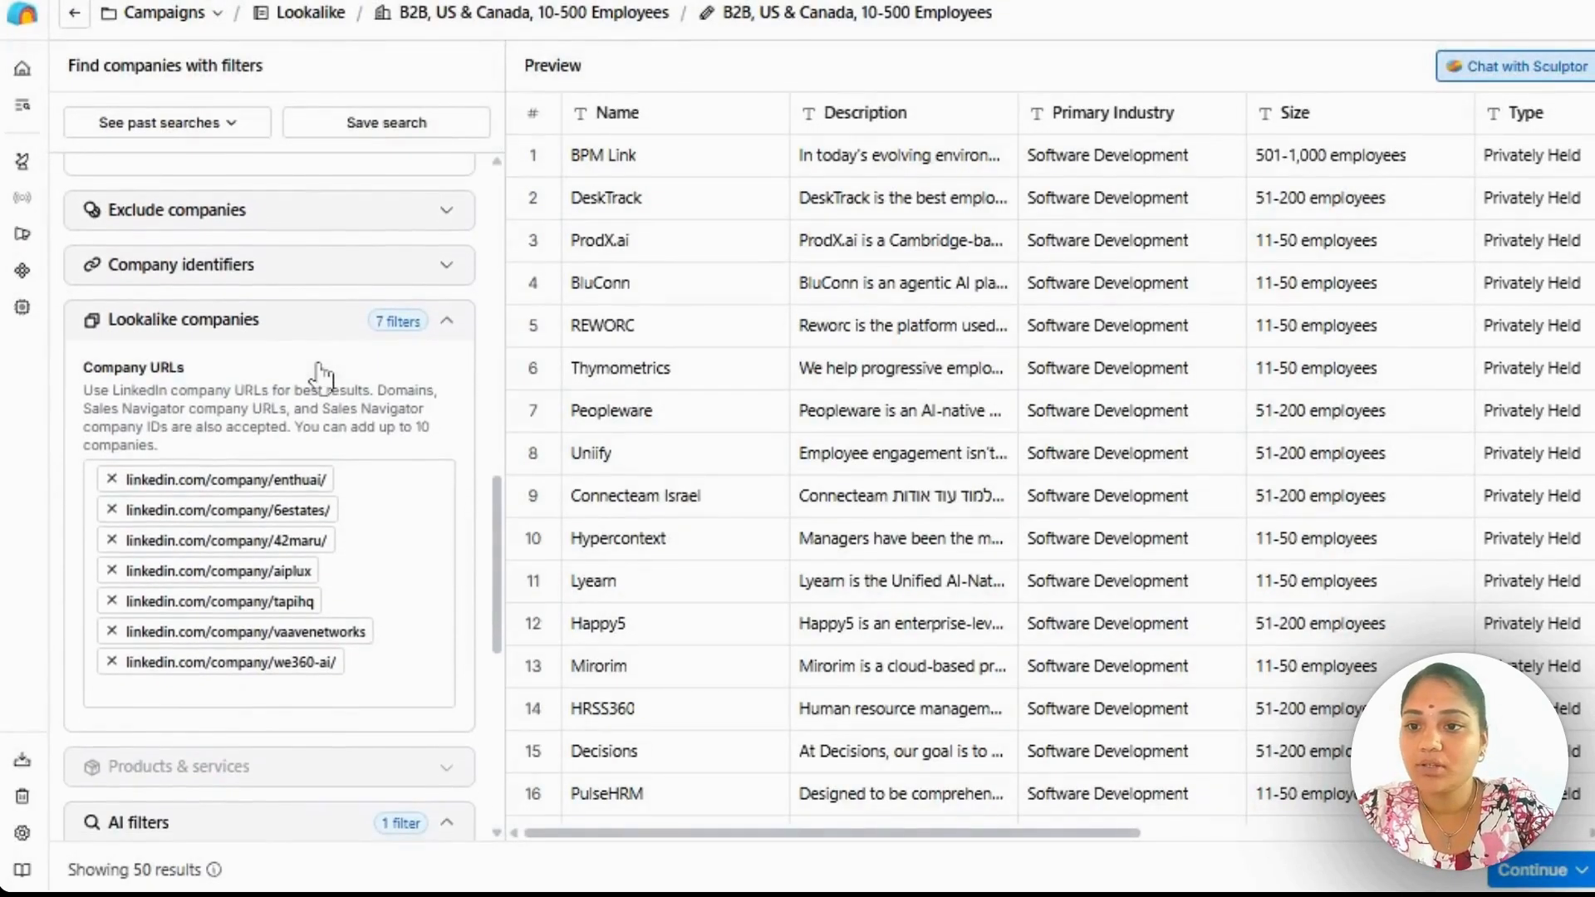
left_click(342, 272)
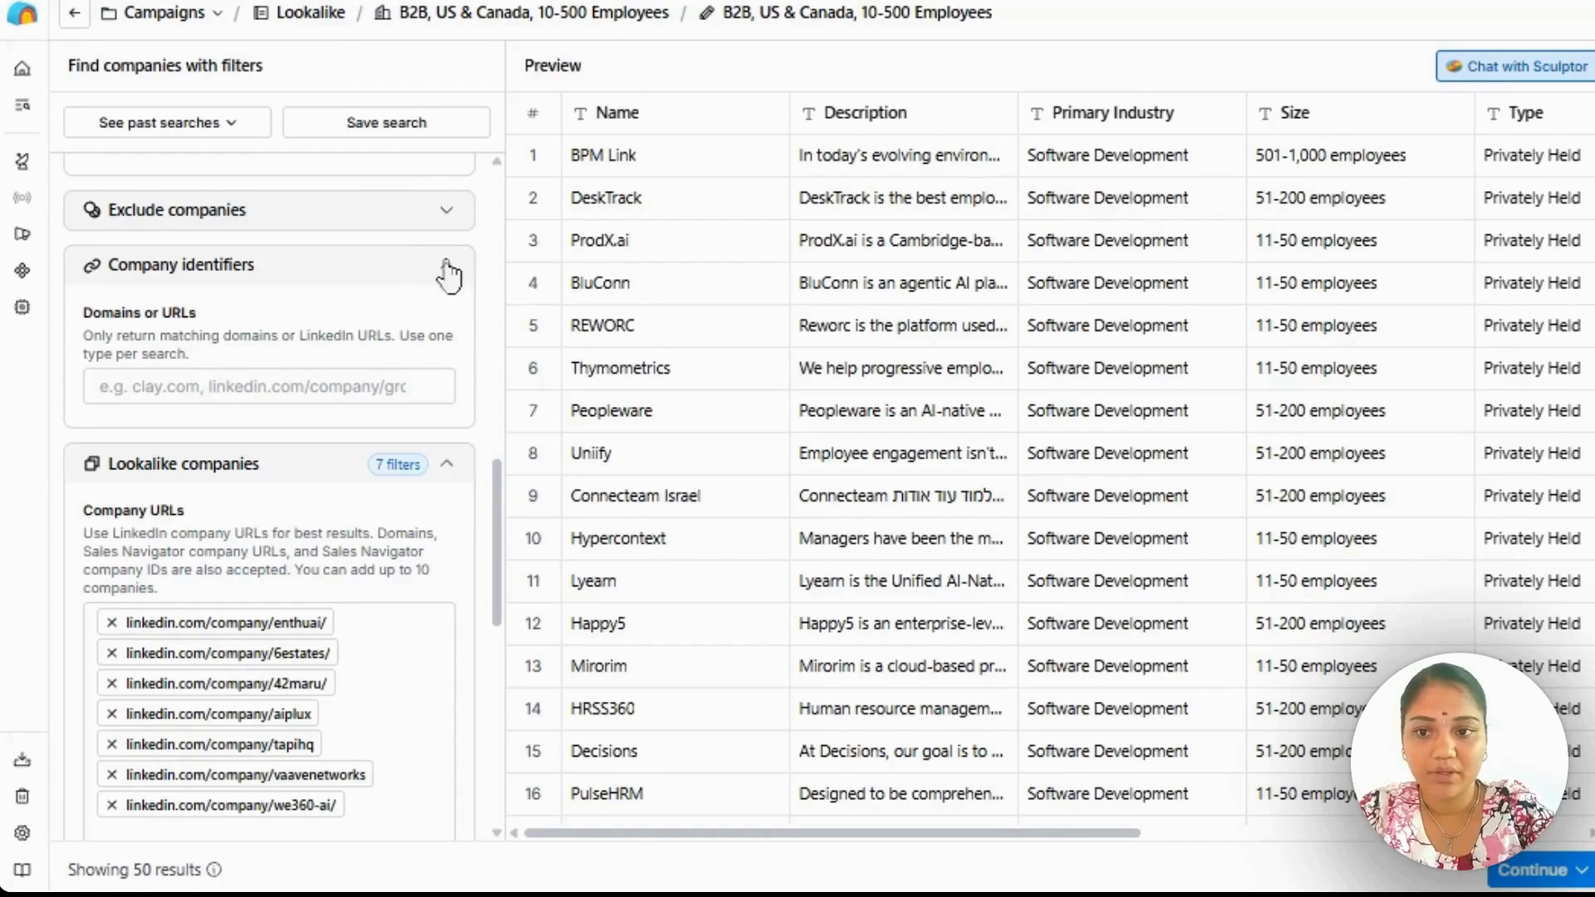
scroll(449, 274, "down", 1)
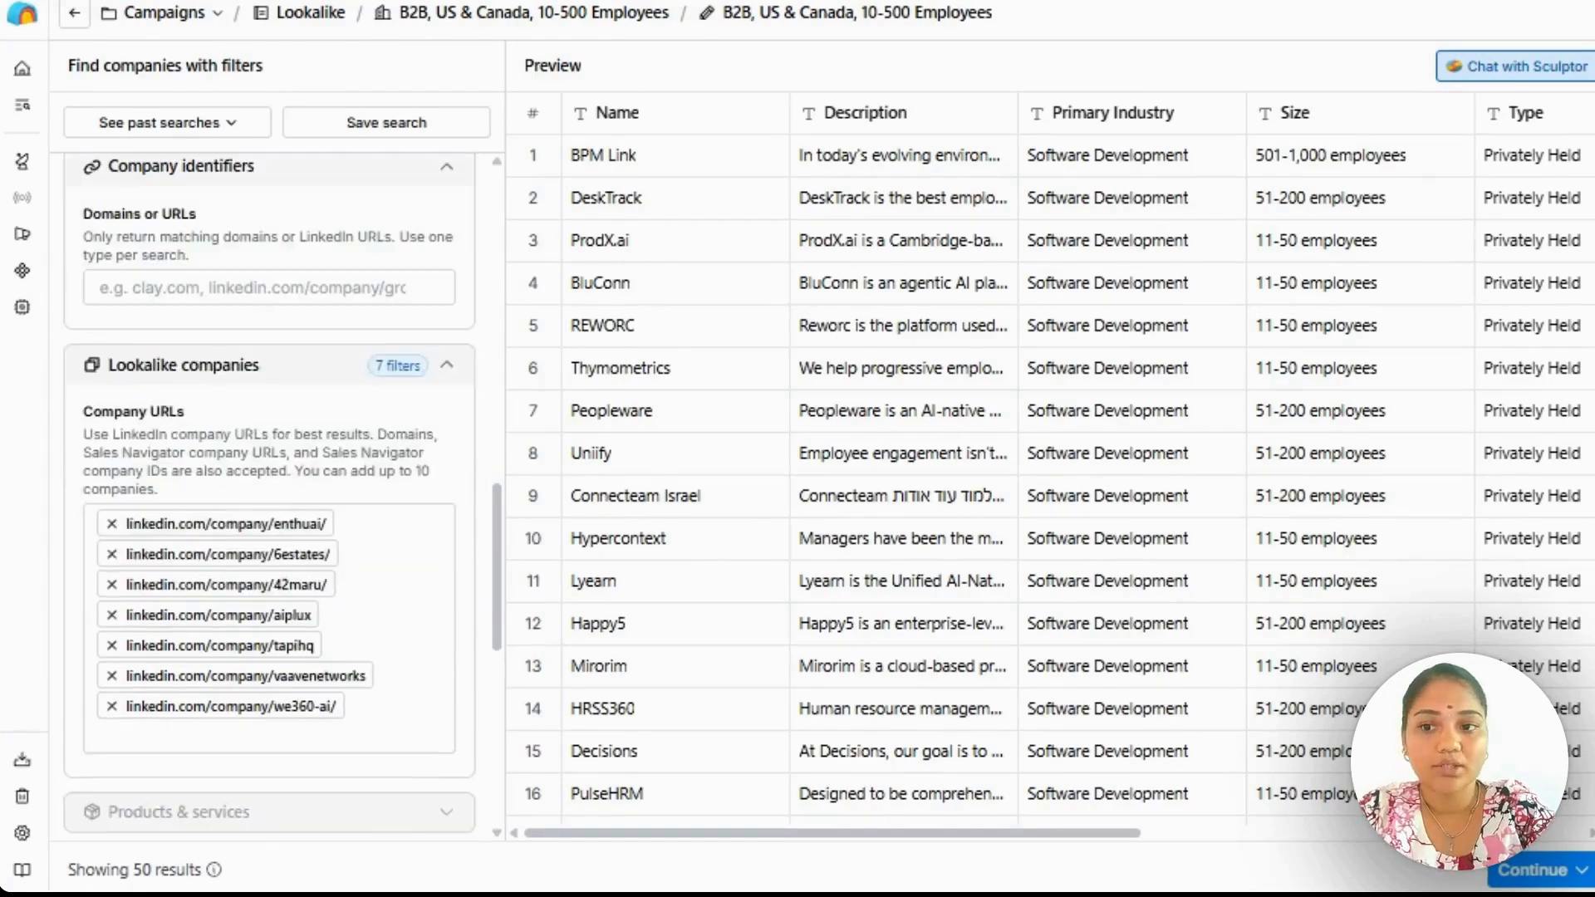
scroll(312, 399, "down", 2)
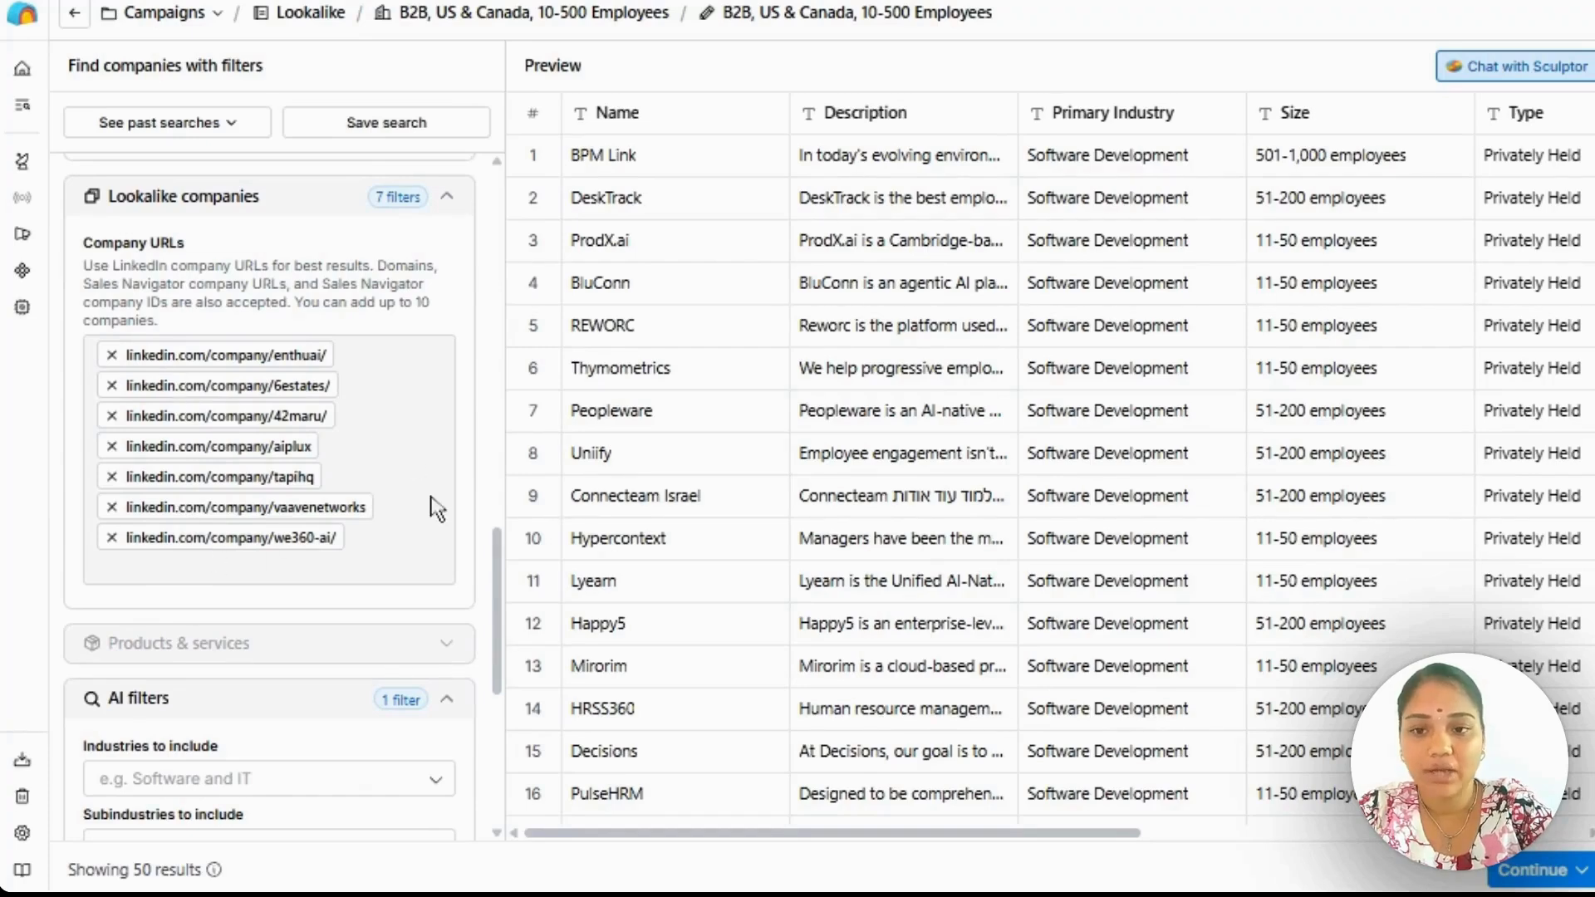
Review the AI filters, the technographics options and the result limit, collapsing the technographics section when finished.
scroll(436, 506, "down", 6)
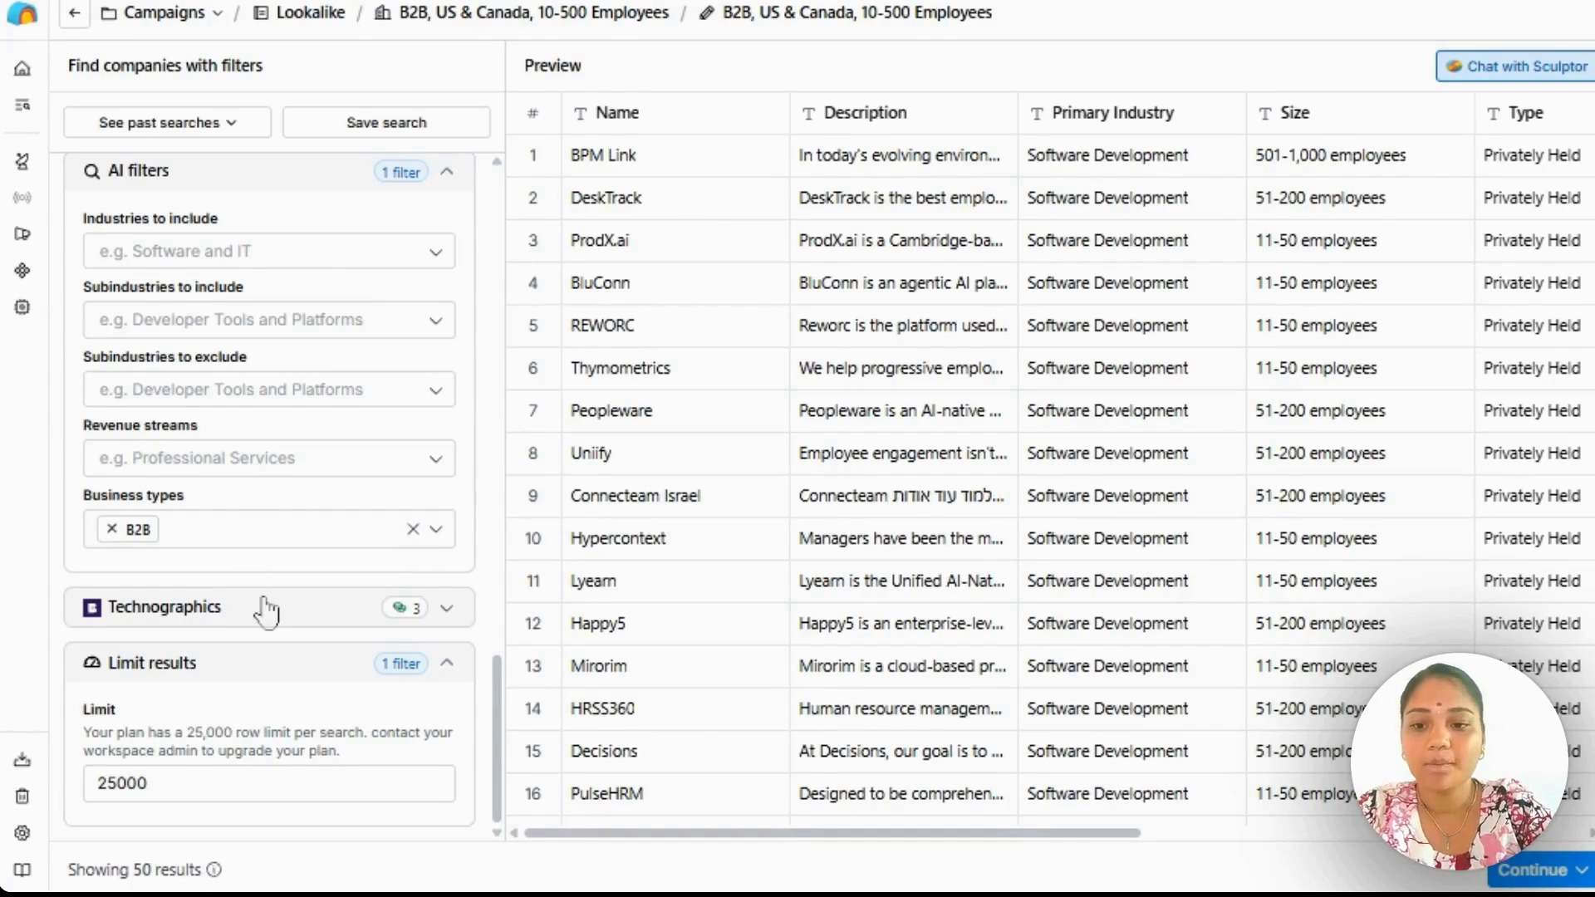
left_click(292, 615)
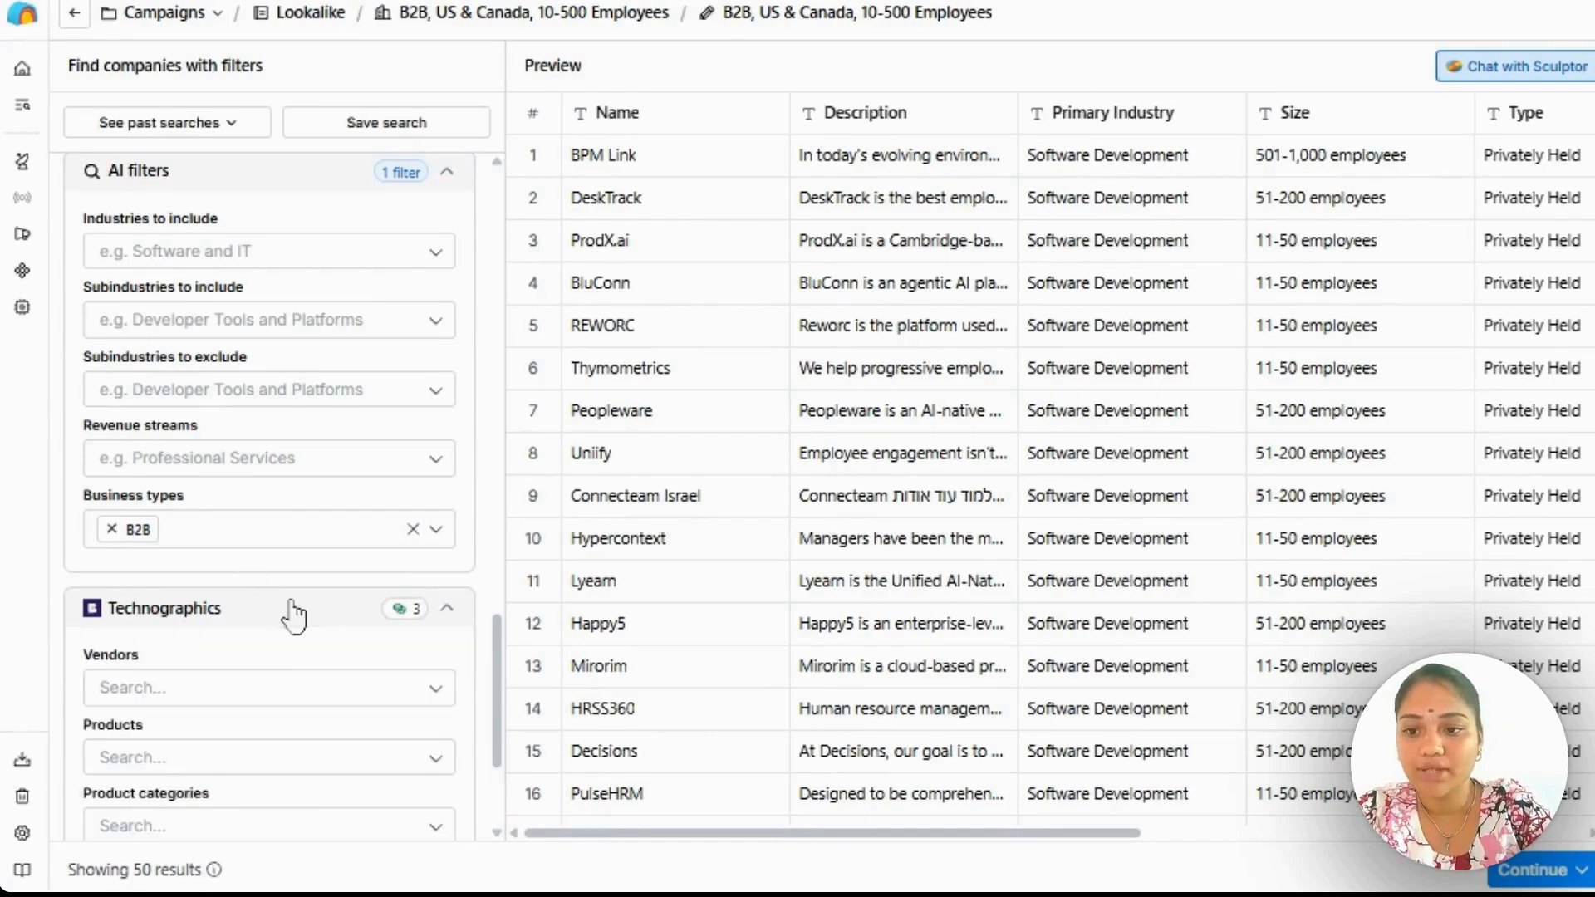
scroll(292, 615, "down", 3)
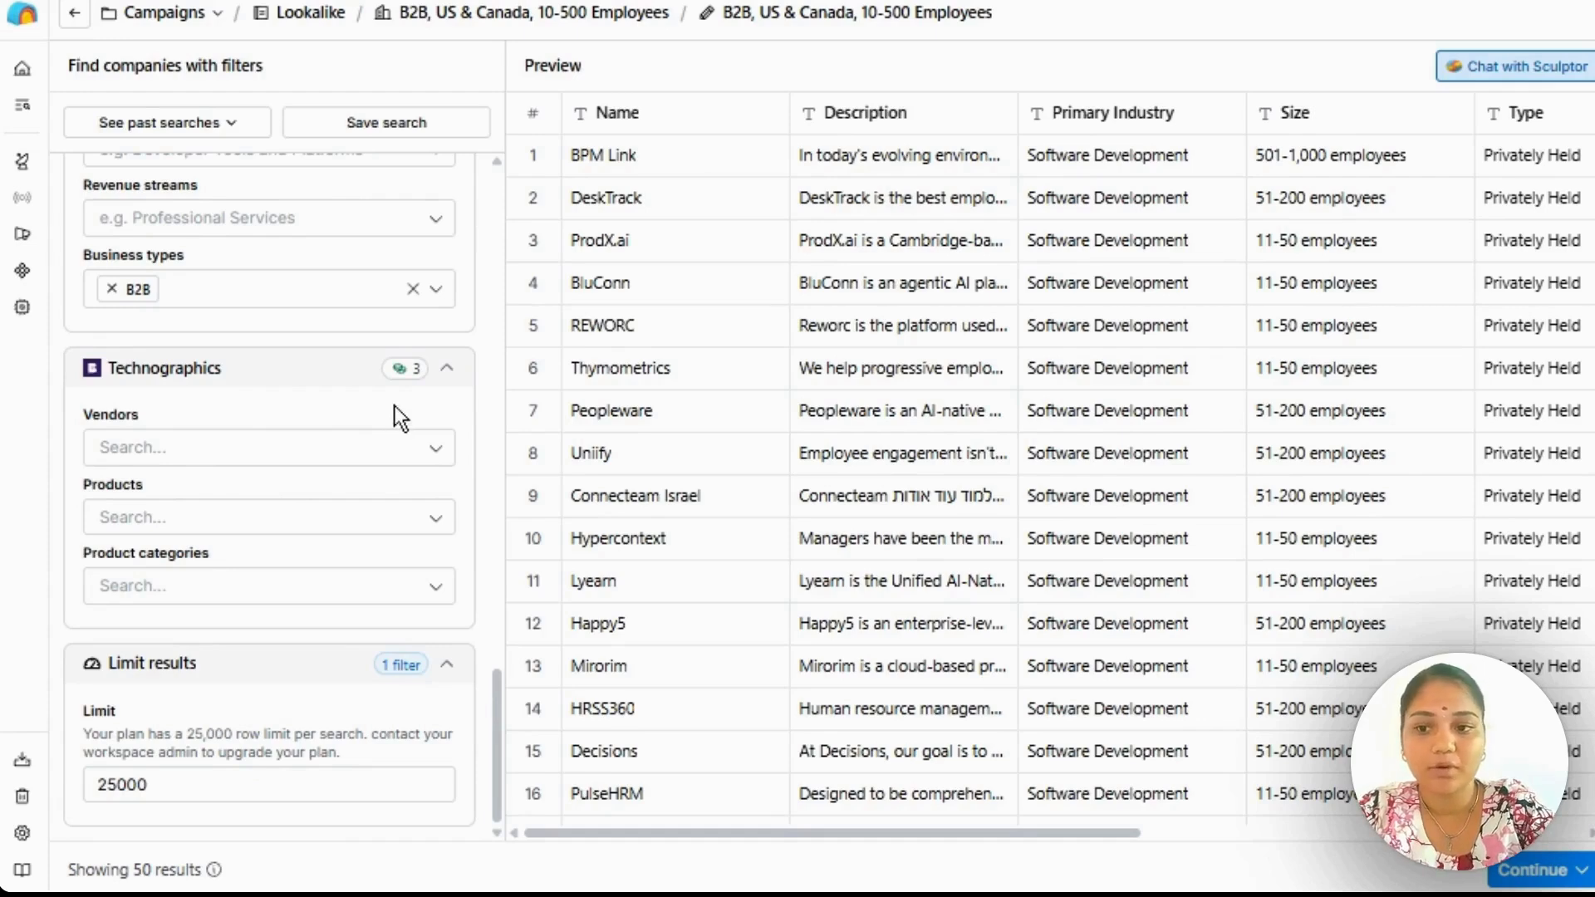
left_click(447, 368)
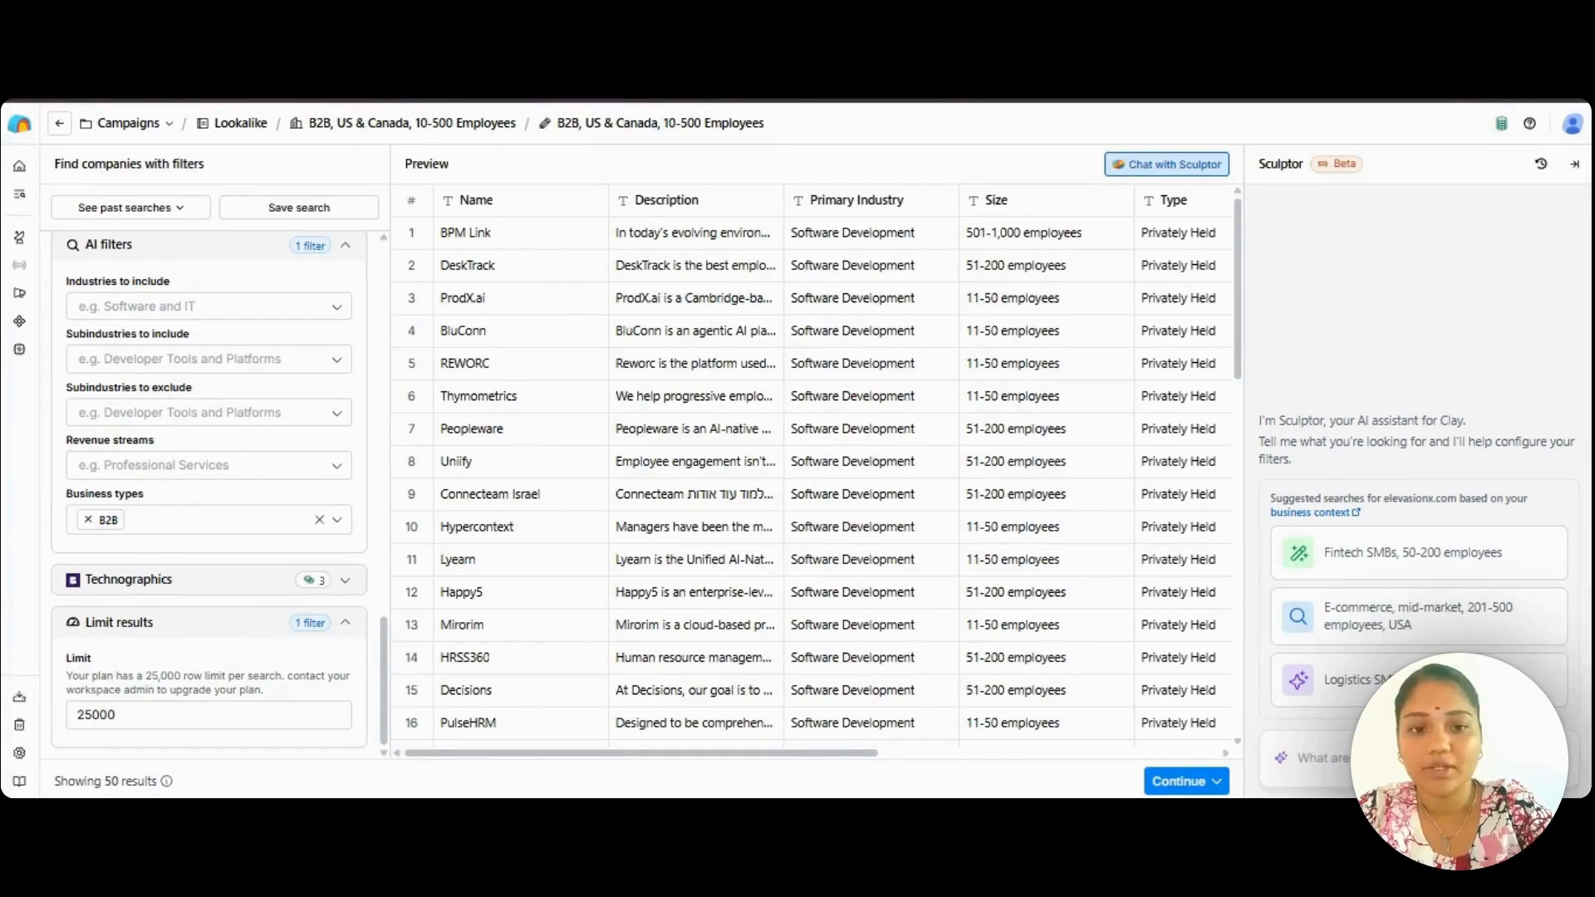
Check the preview's remaining columns and the options for bringing results into the table, and return to the company table without importing.
scroll(917, 628, "down", 13)
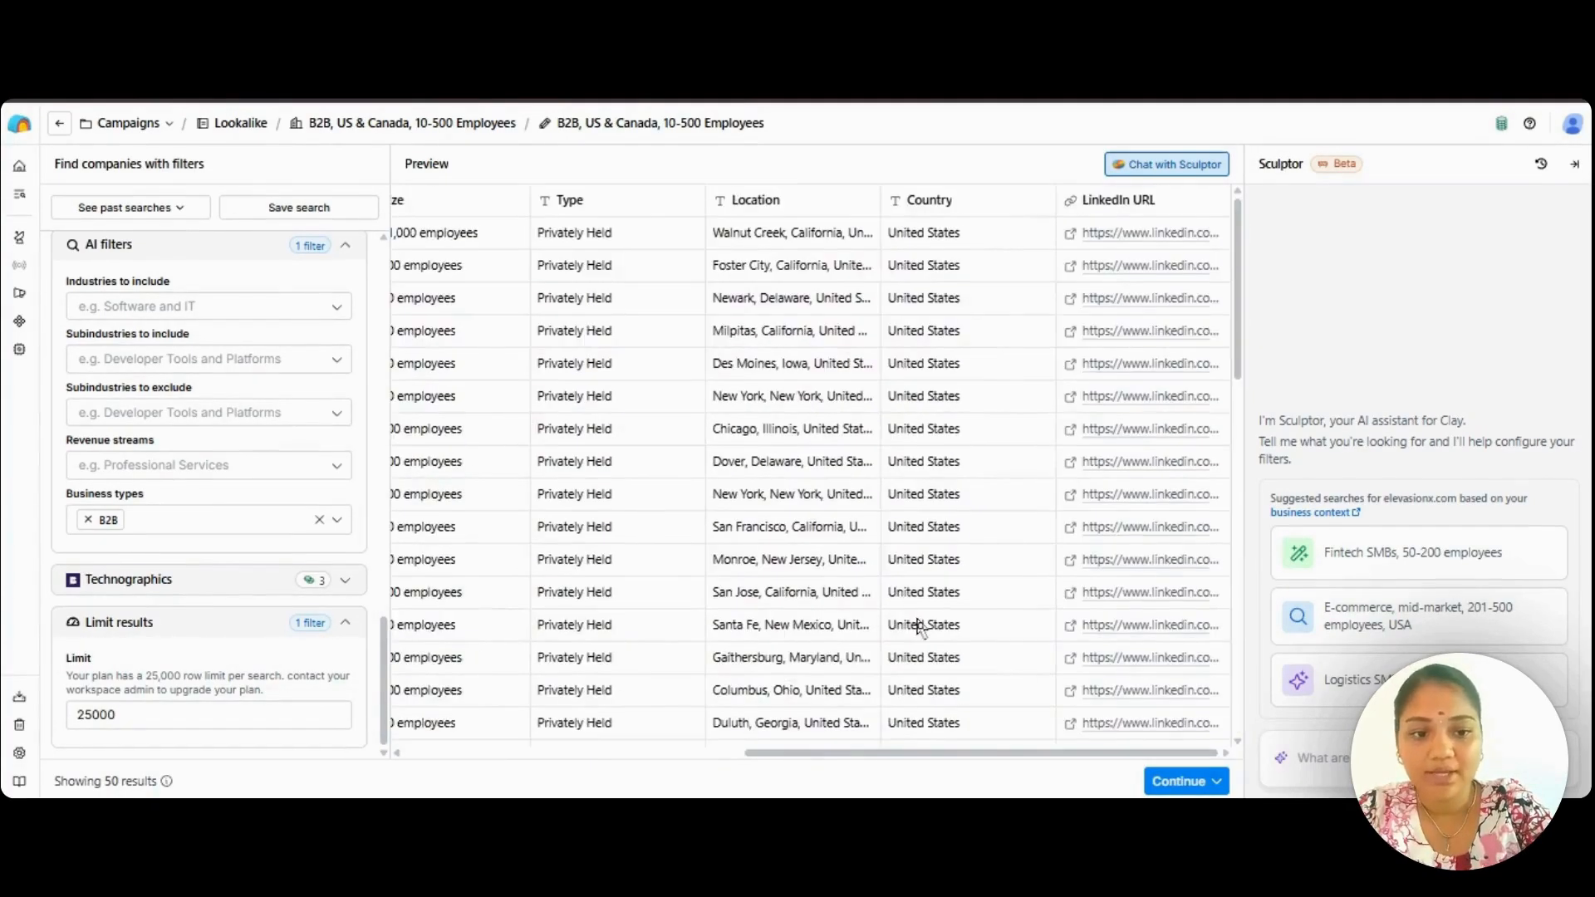
left_click(1181, 780)
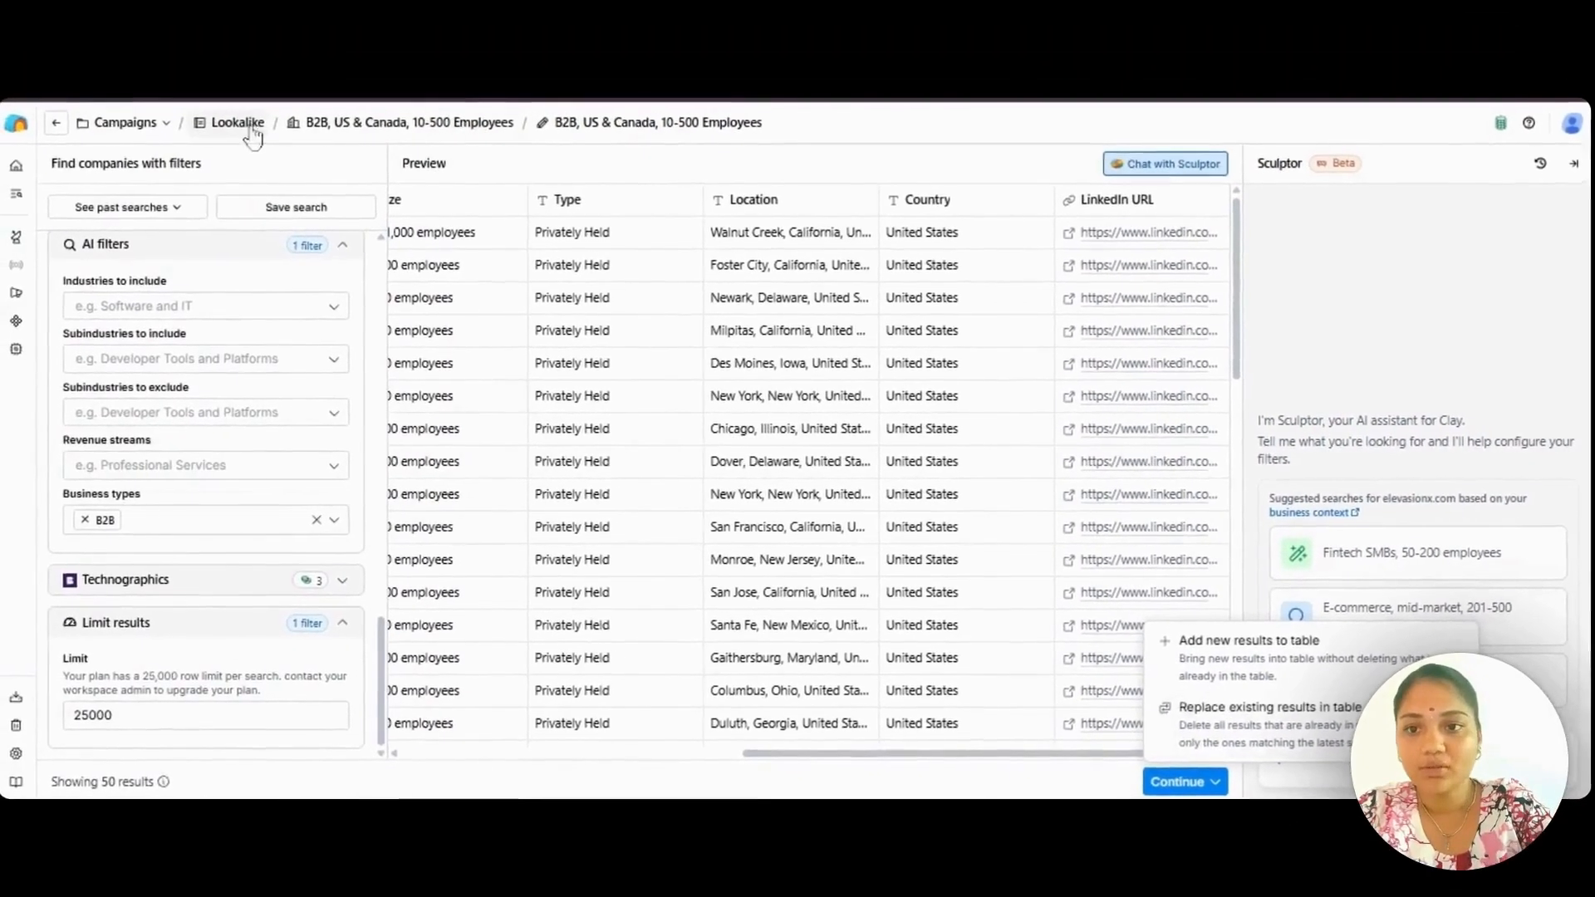
left_click(351, 122)
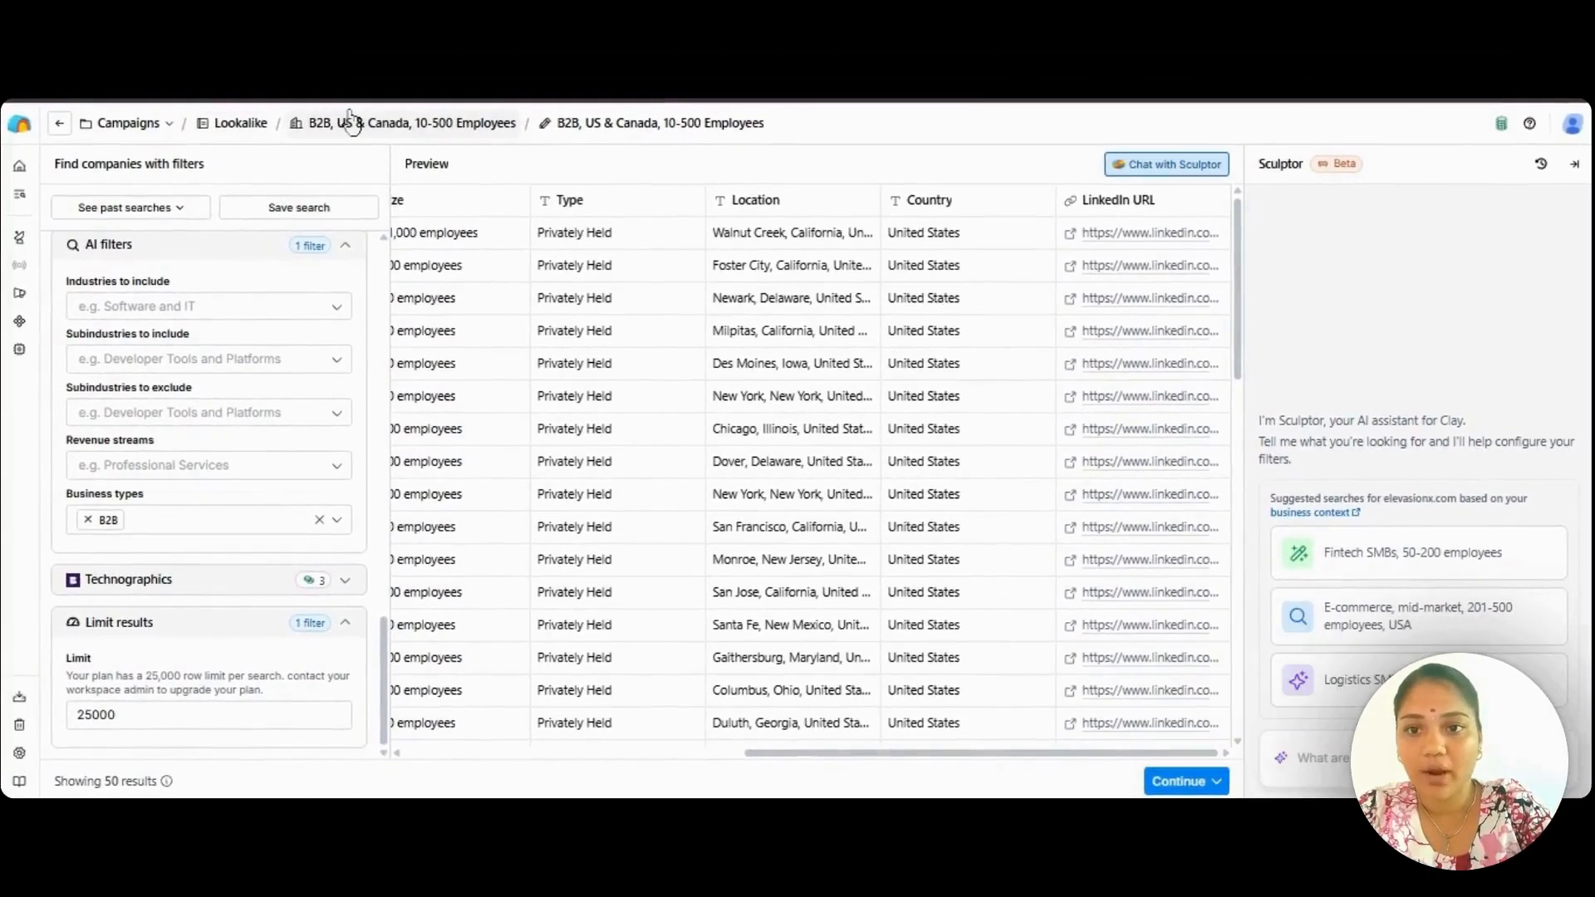
left_click(352, 123)
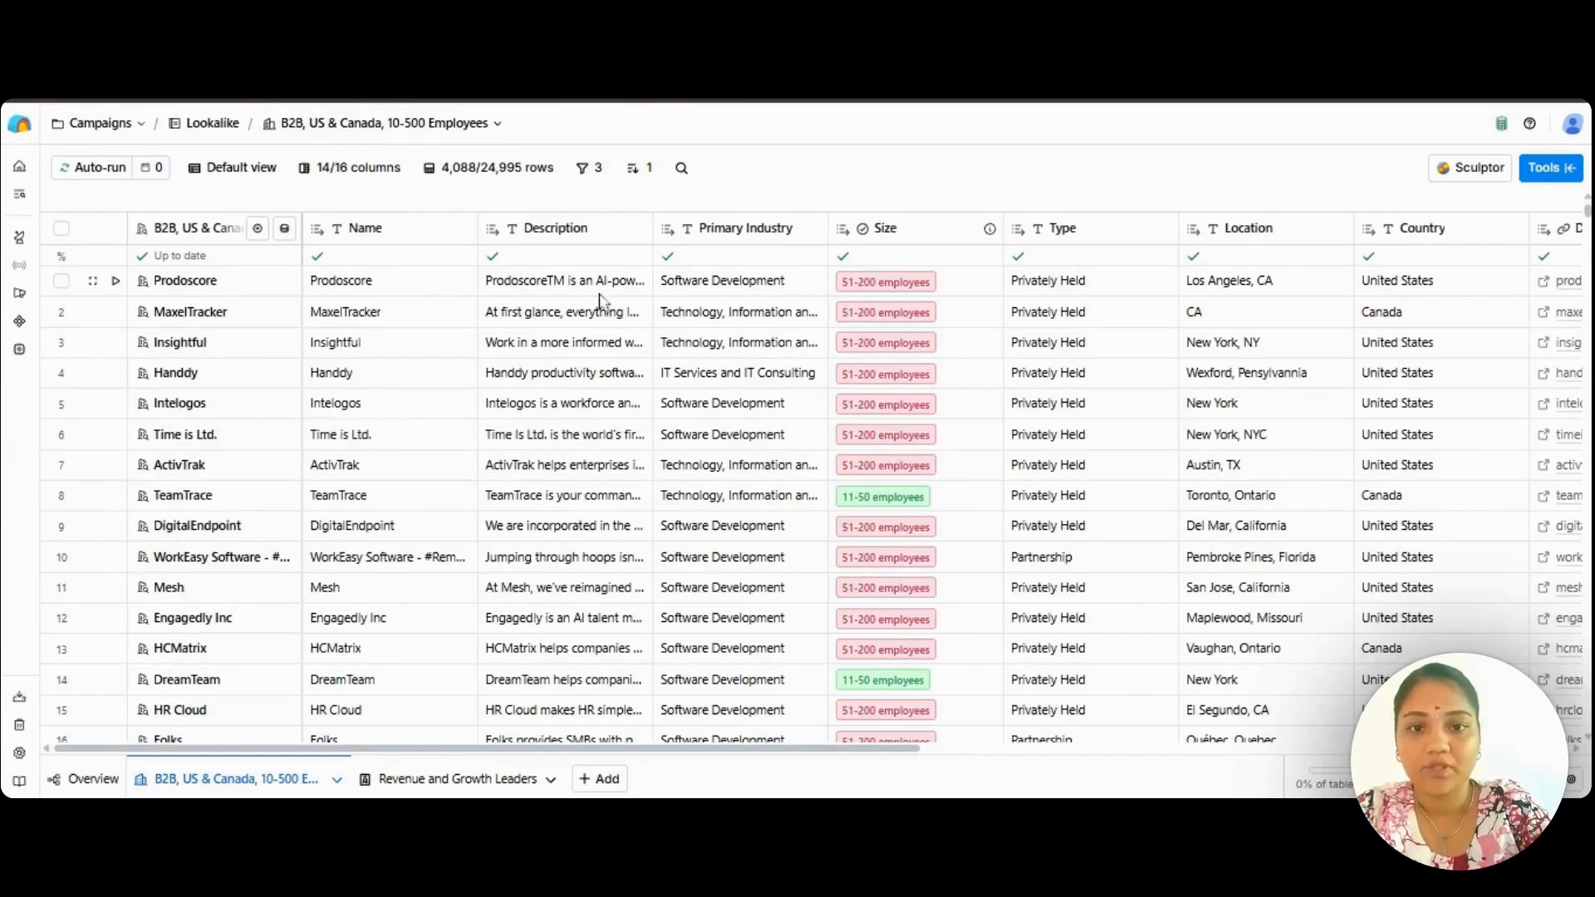
Examine the company table's remaining columns, from domain and LinkedIn URL through annual revenue and the people search update.
scroll(821, 341, "right", 5)
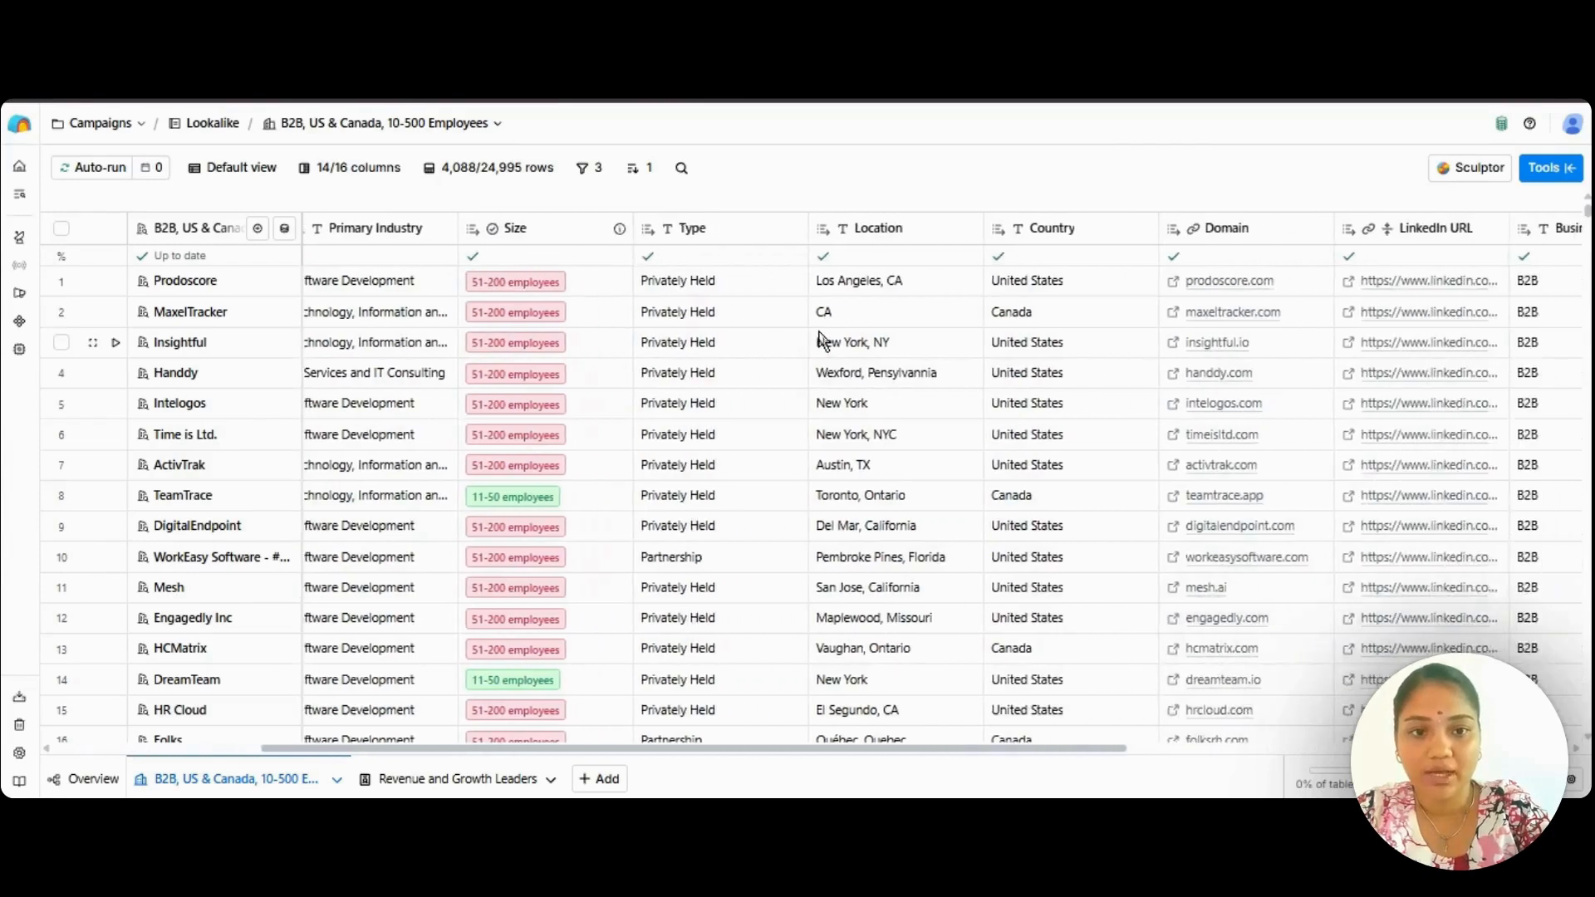
scroll(820, 341, "right", 4)
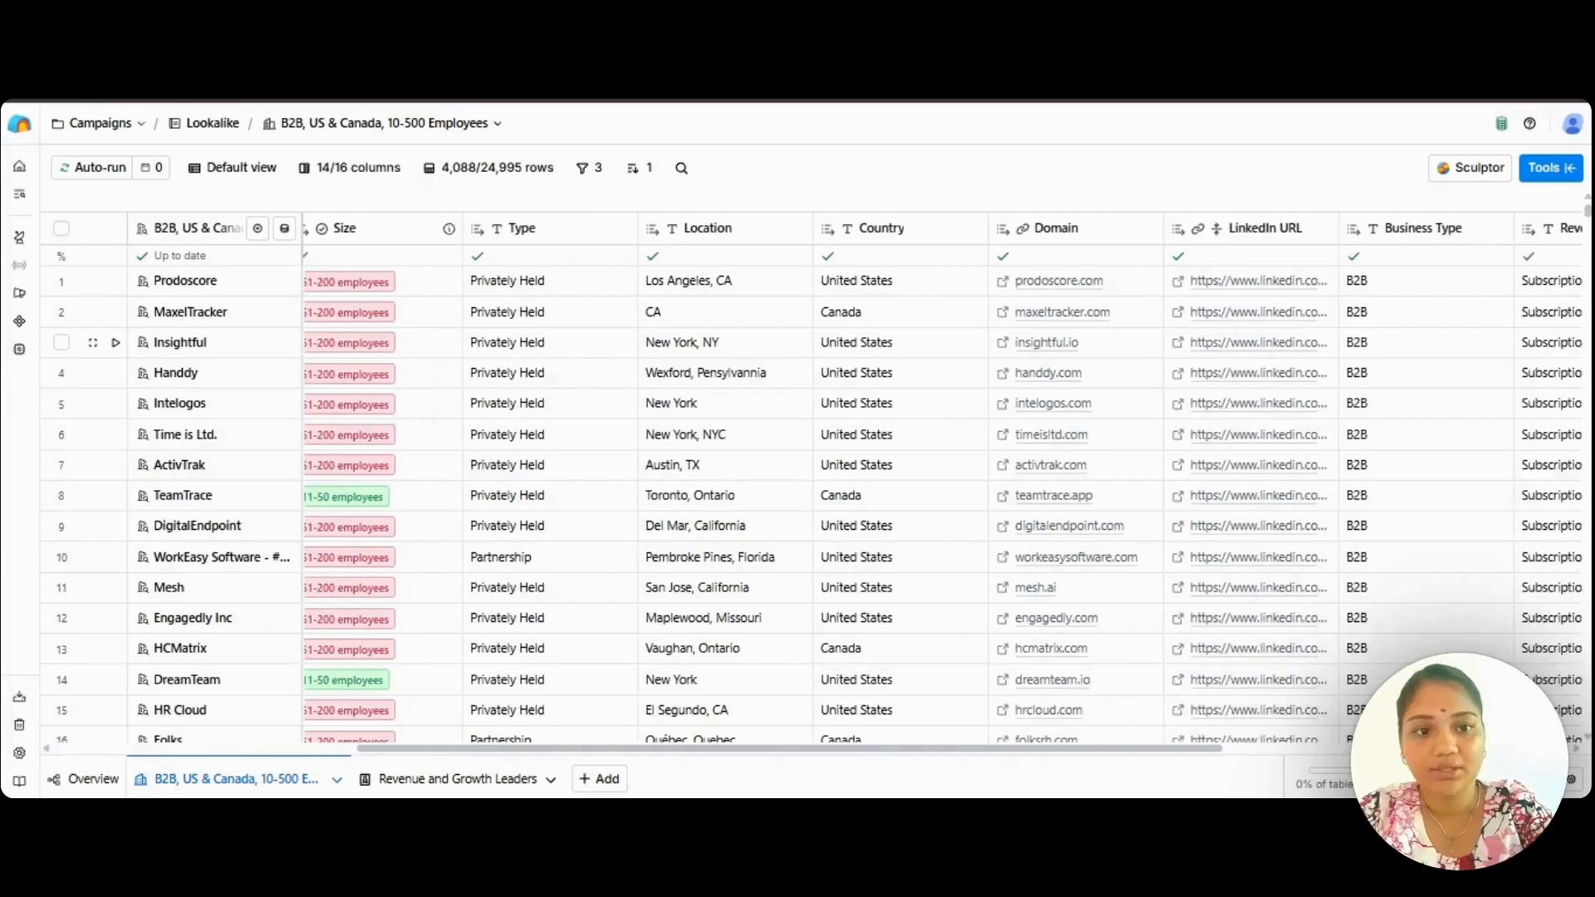
scroll(861, 314, "right", 8)
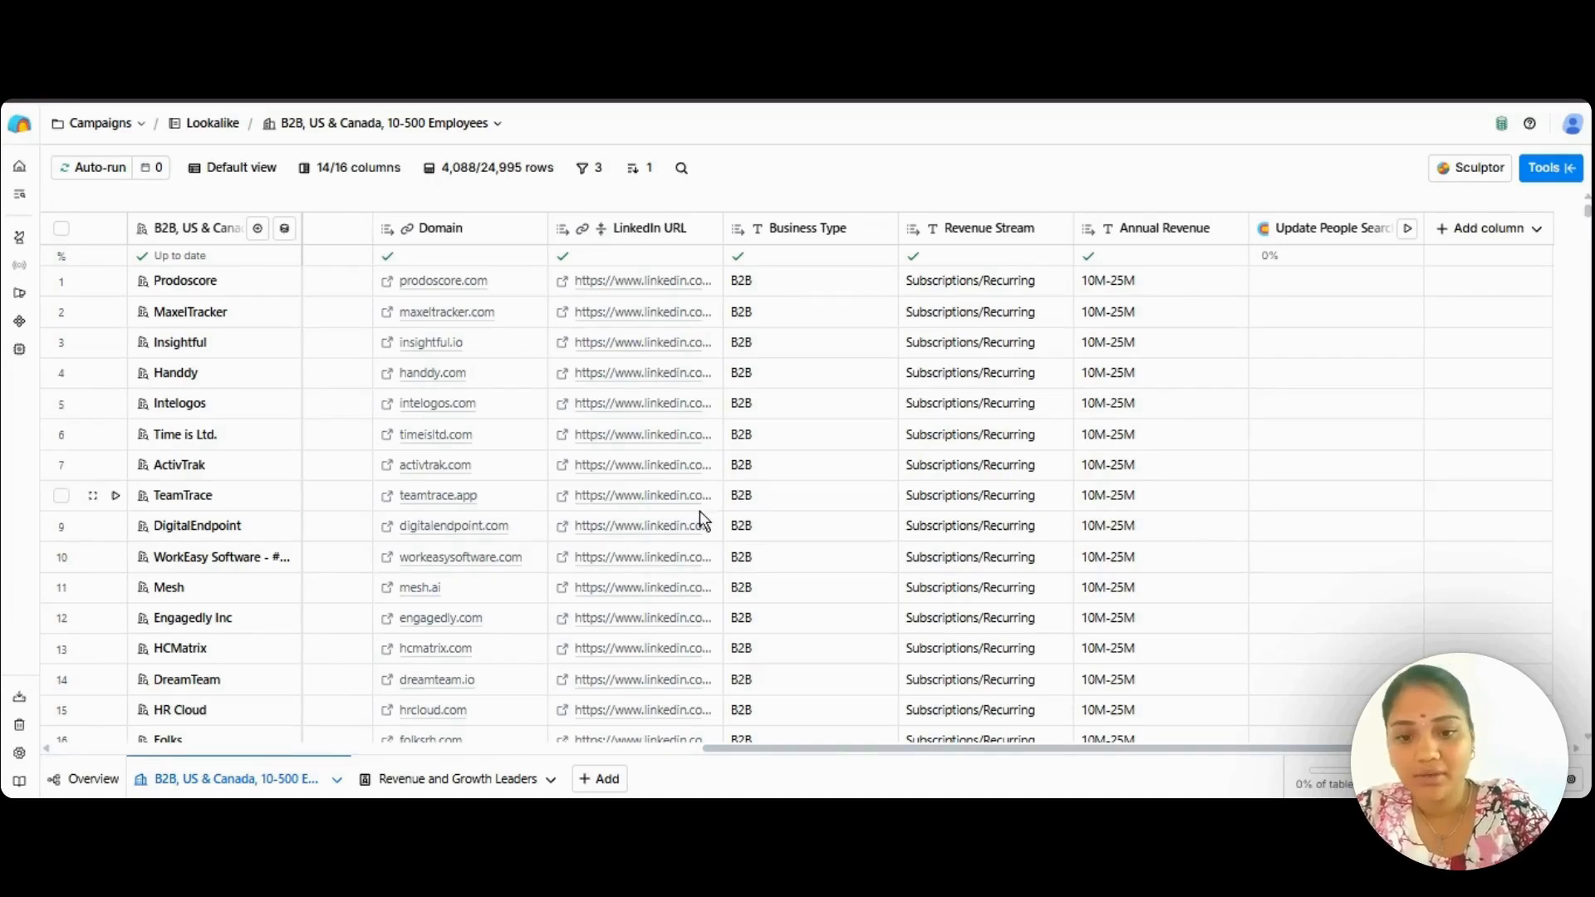
Switch to the "Revenue and Growth Leaders" table and dismiss the new table dialog without creating anything.
left_click(499, 785)
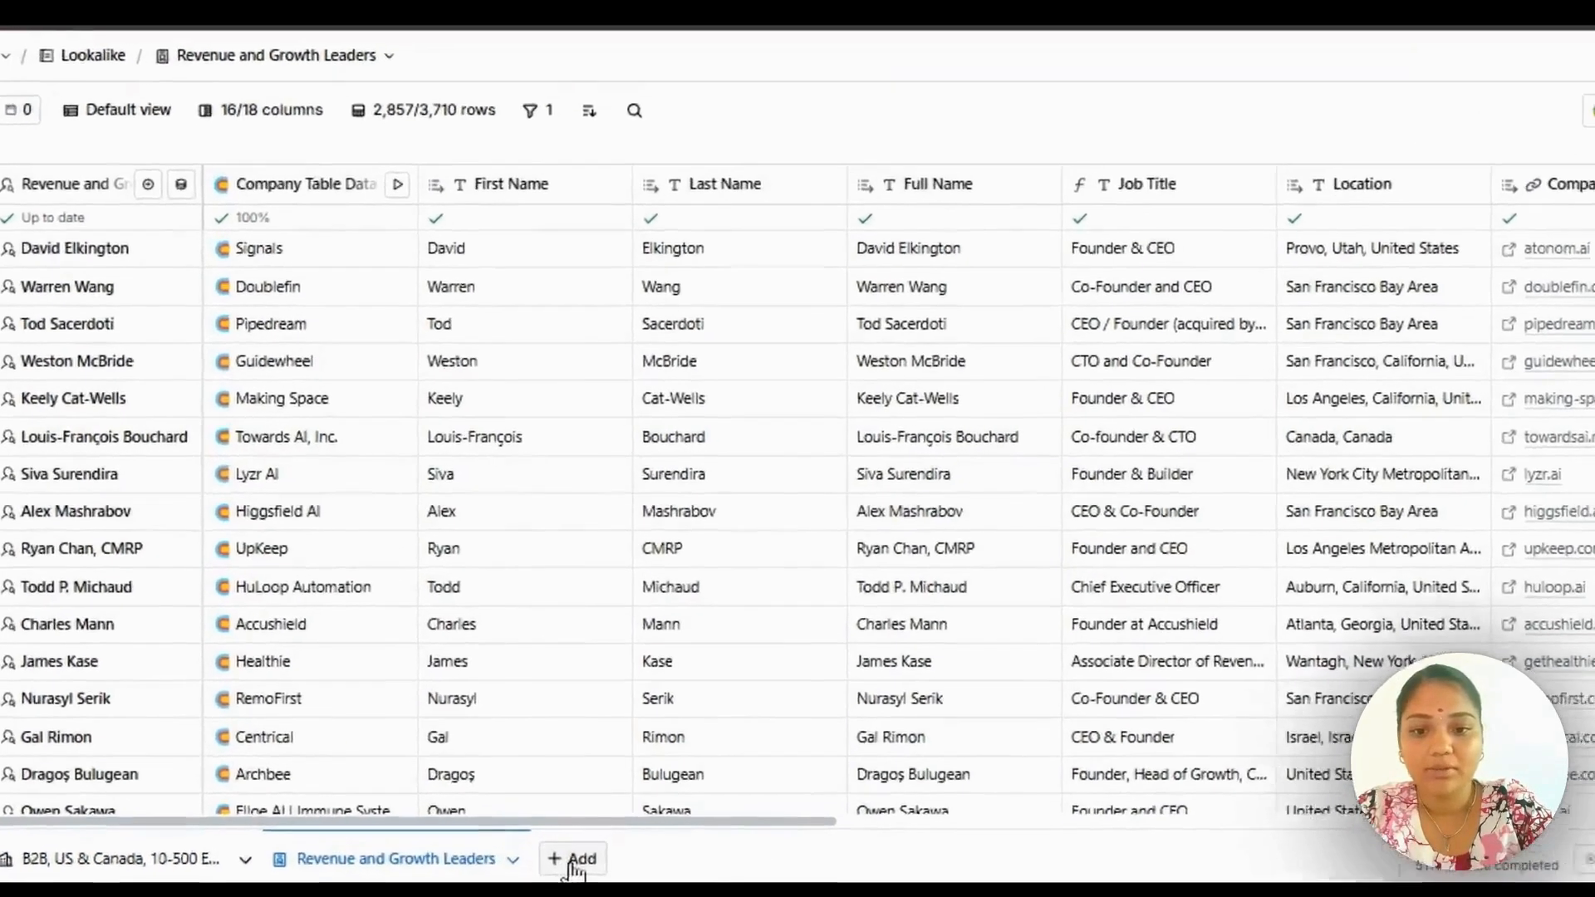
left_click(572, 861)
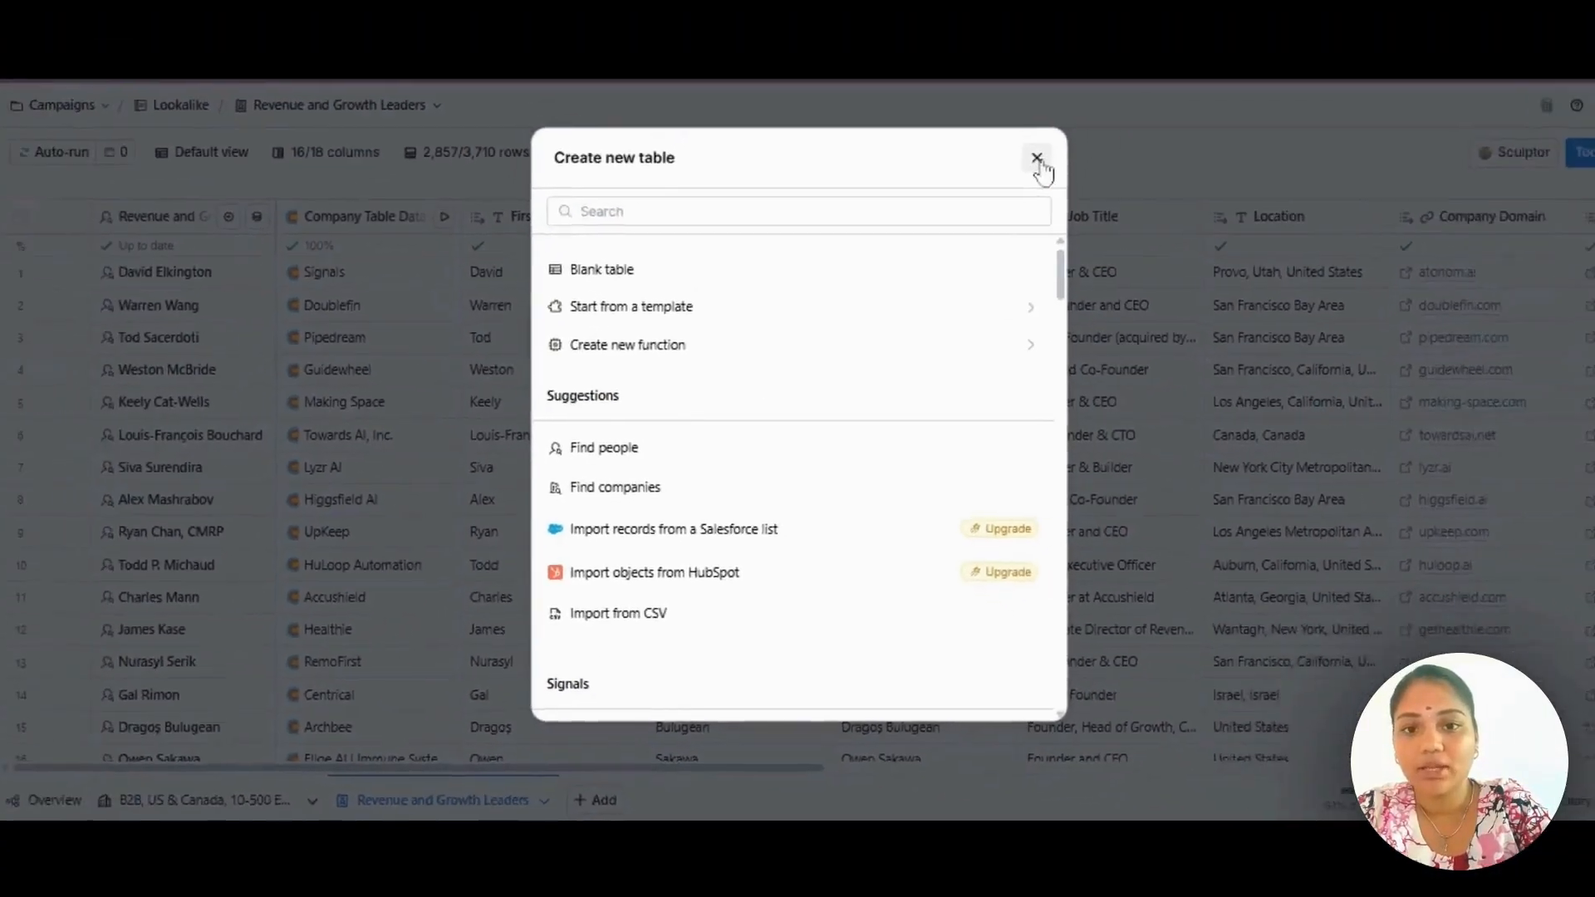
left_click(1104, 96)
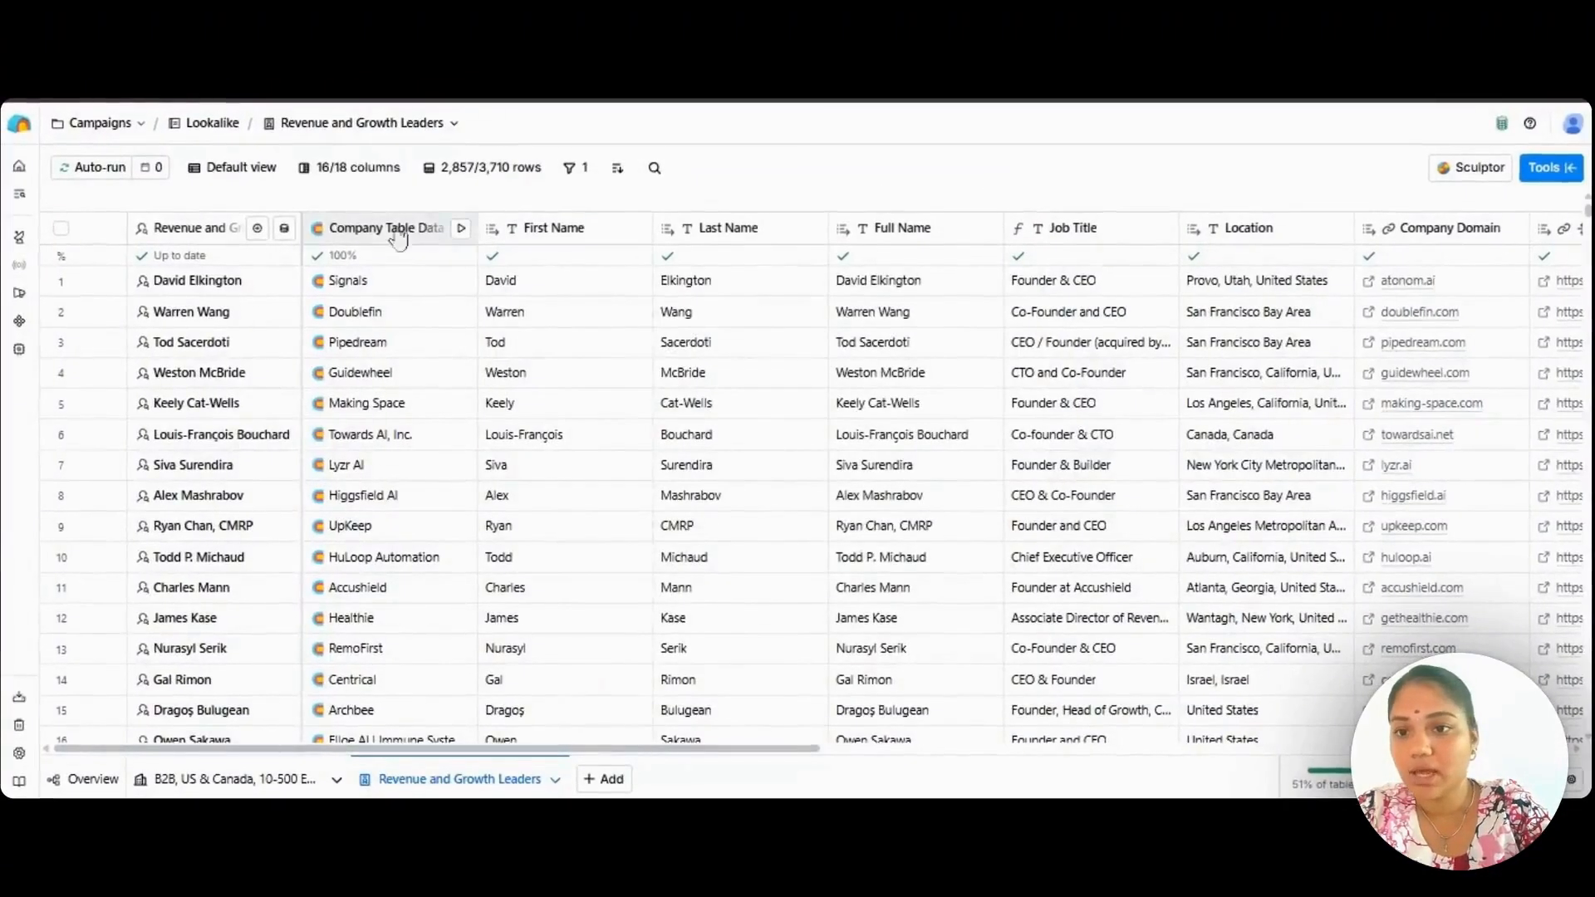
Open the people search behind the "Revenue and Growth Leaders" column and review its company attributes, including the excluded description keywords.
left_click(284, 229)
left_click(284, 229)
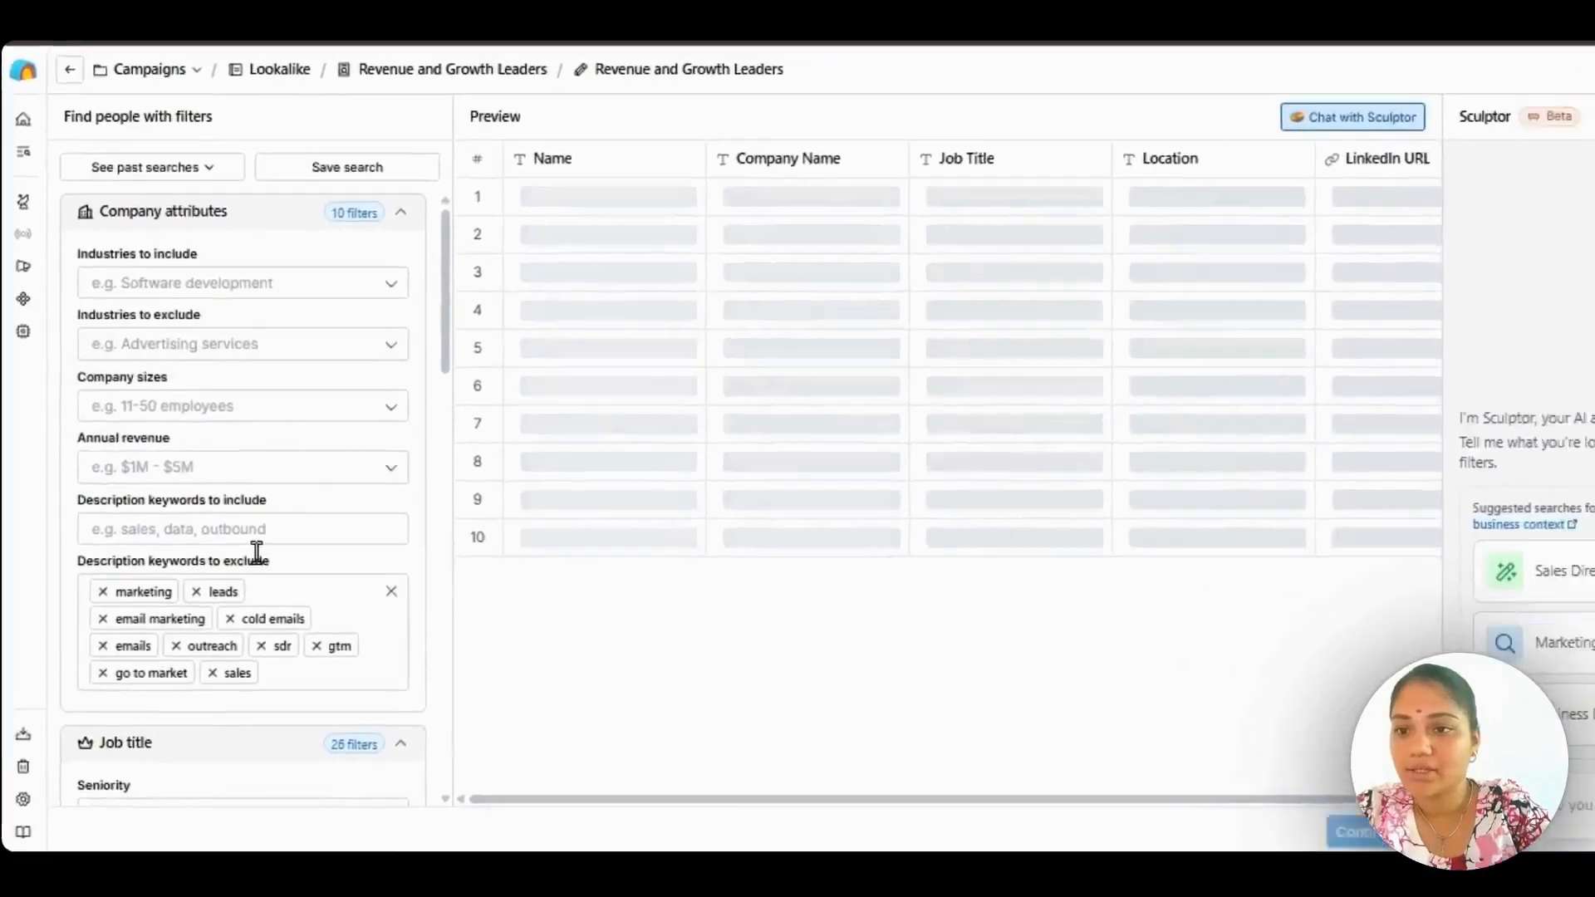
scroll(274, 540, "down", 3)
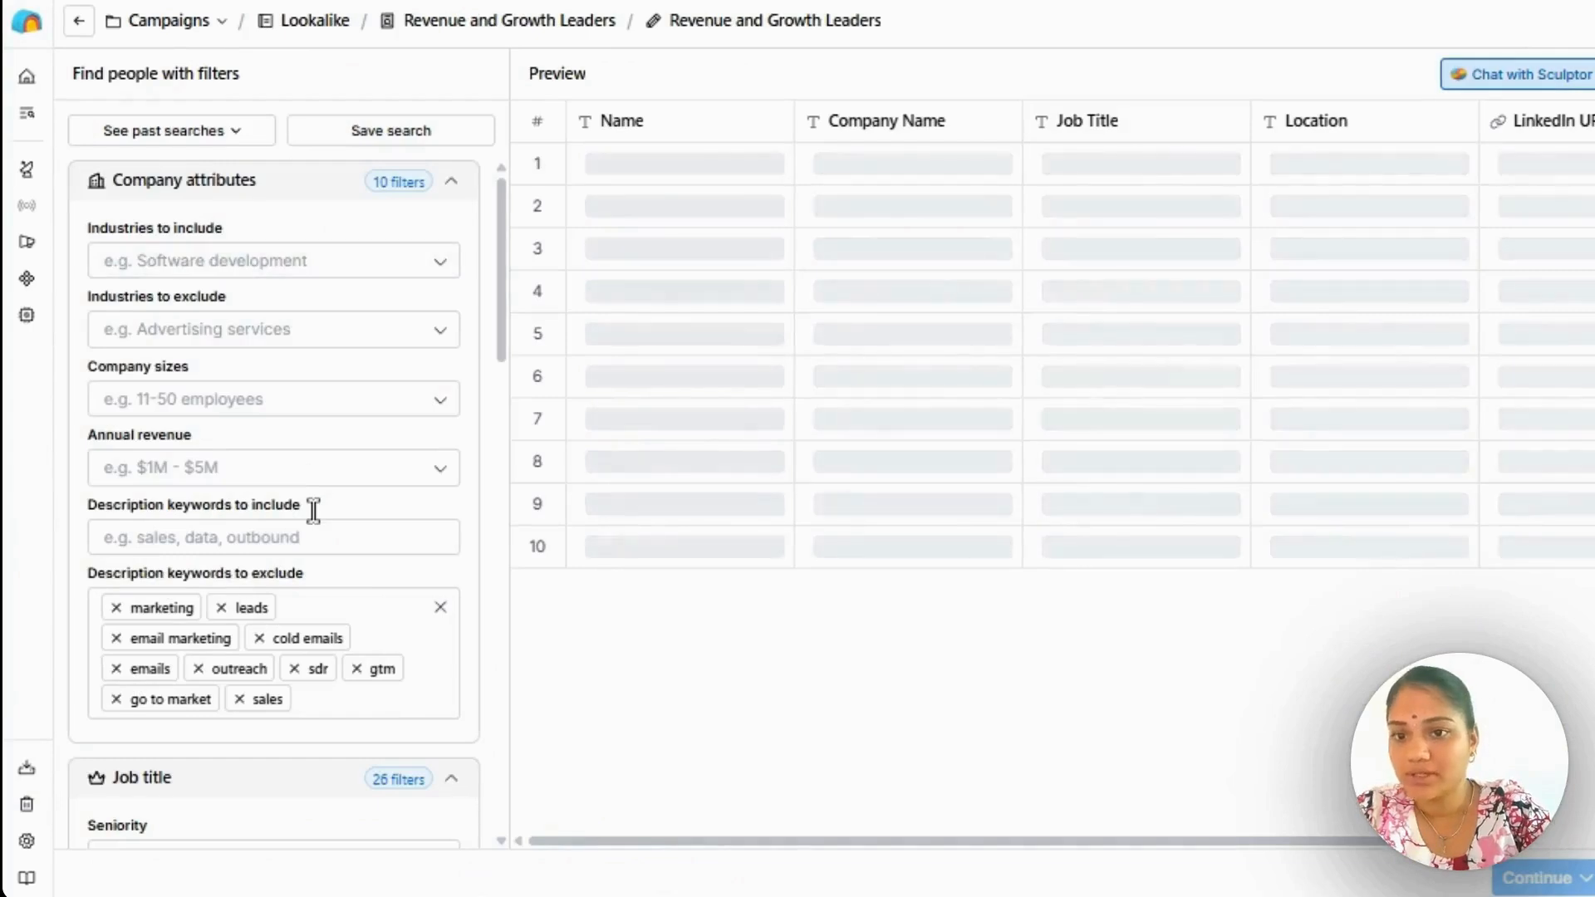
scroll(282, 510, "down", 2)
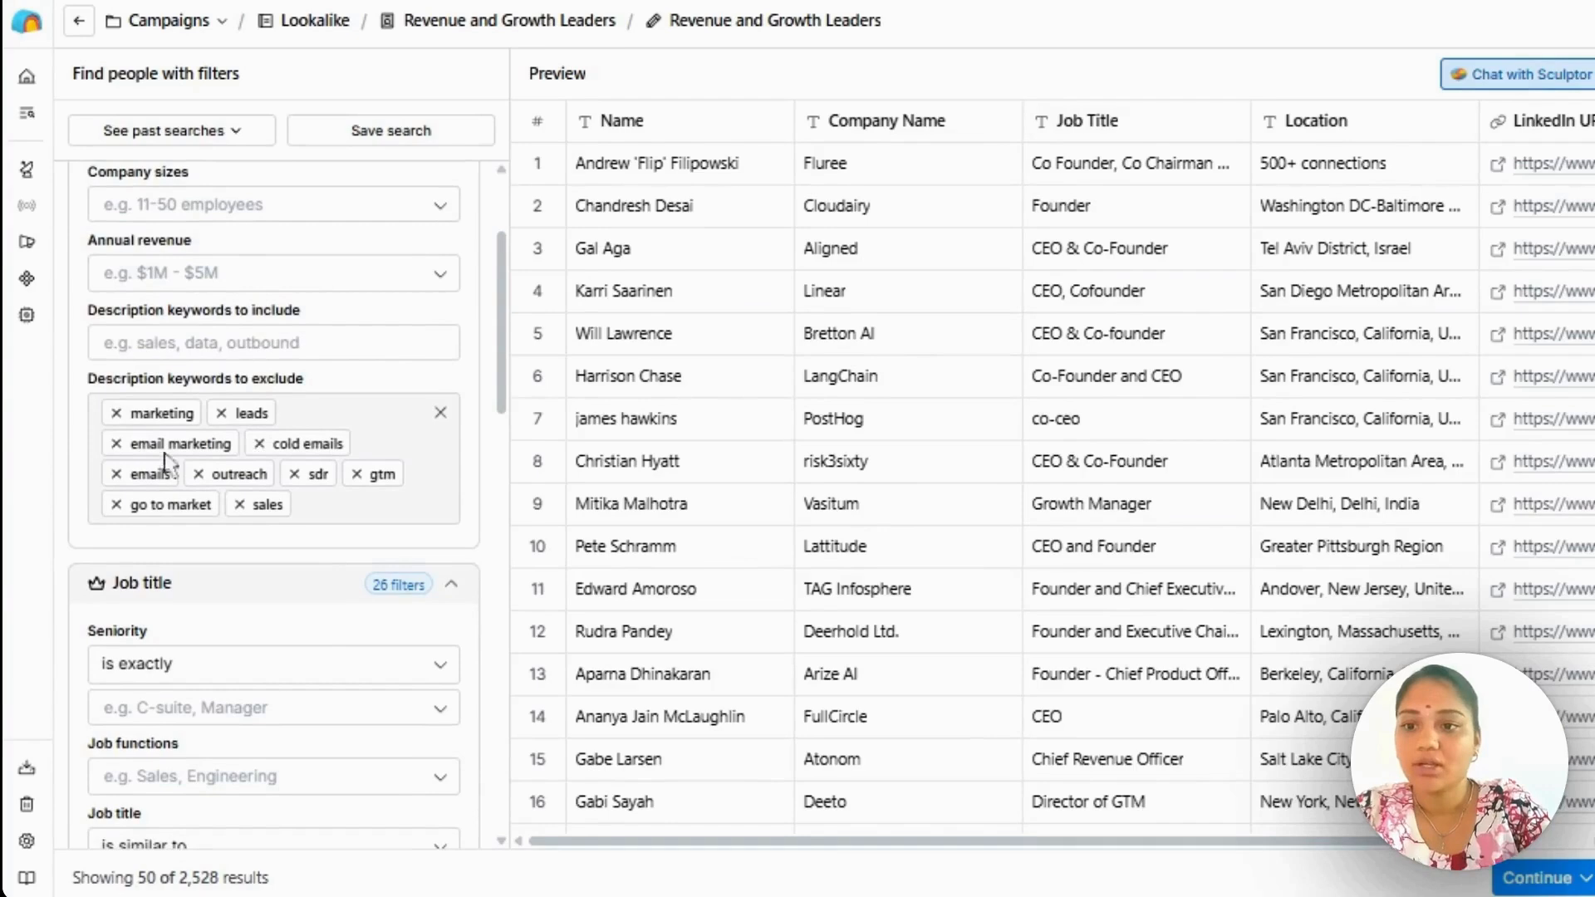
scroll(369, 478, "up", 2)
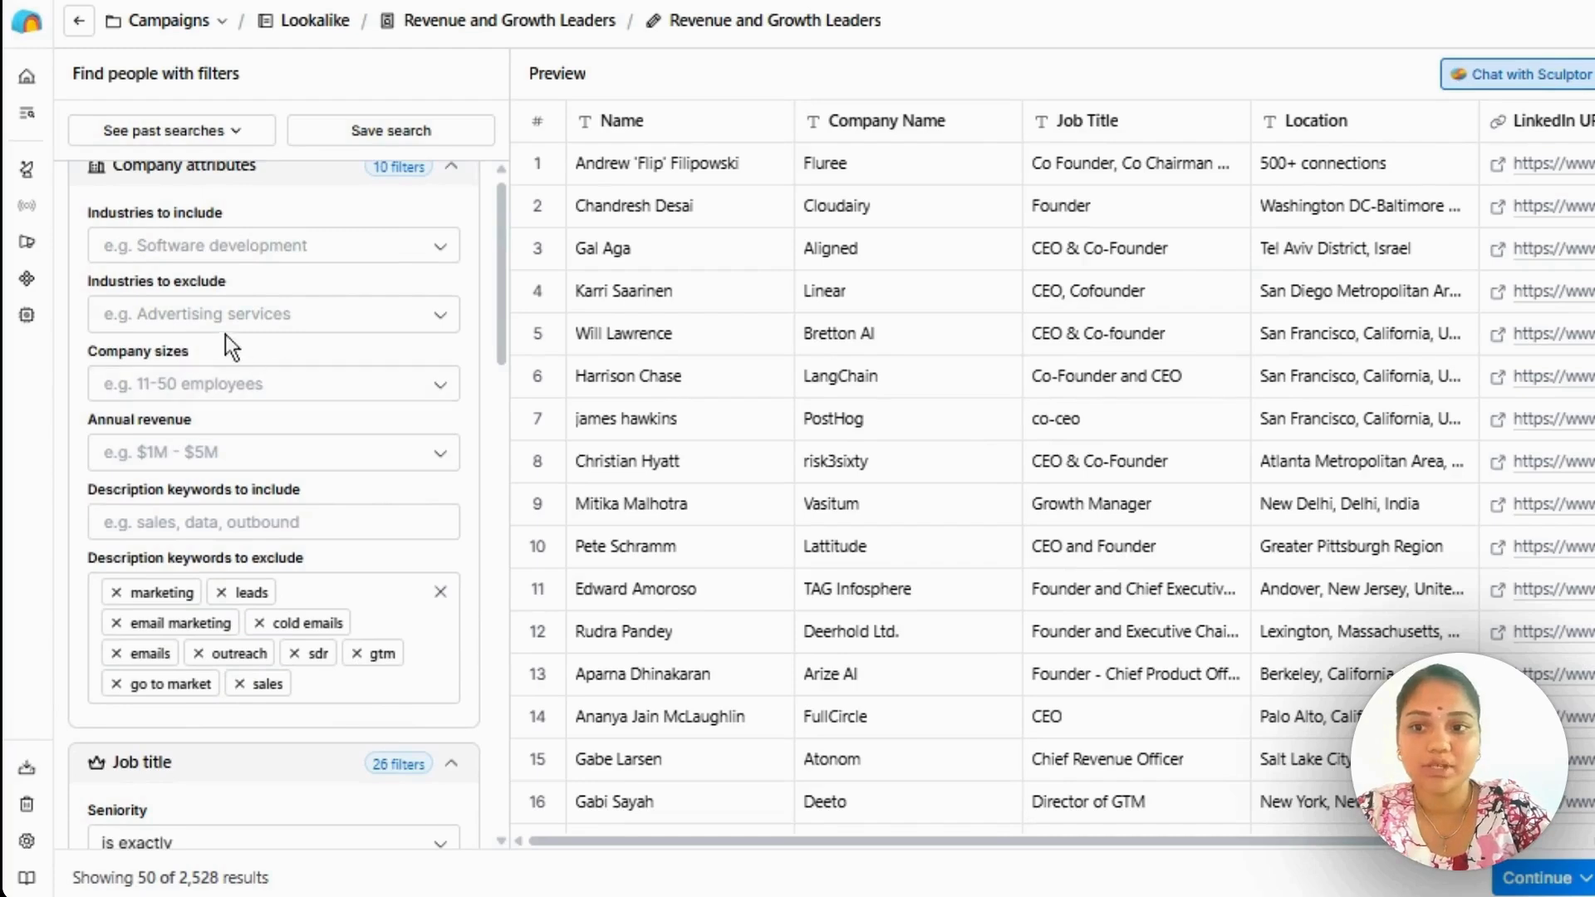
Inspect the job title section's seniority filter, viewing its available levels and matching options without selecting any.
scroll(262, 446, "down", 3)
scroll(263, 446, "down", 4)
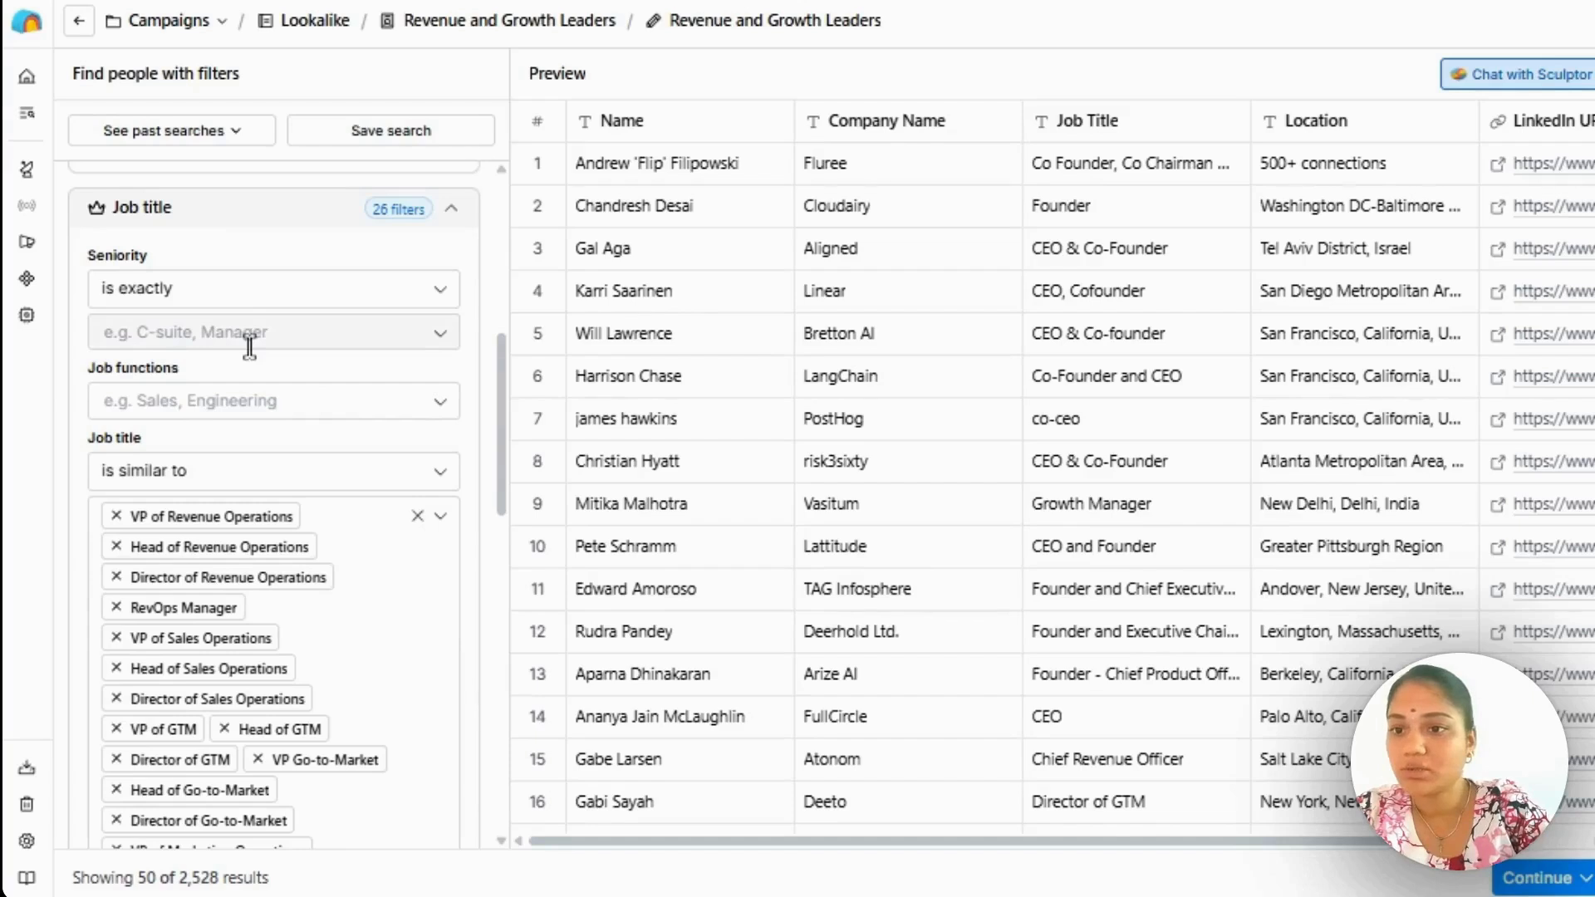
scroll(245, 346, "down", 1)
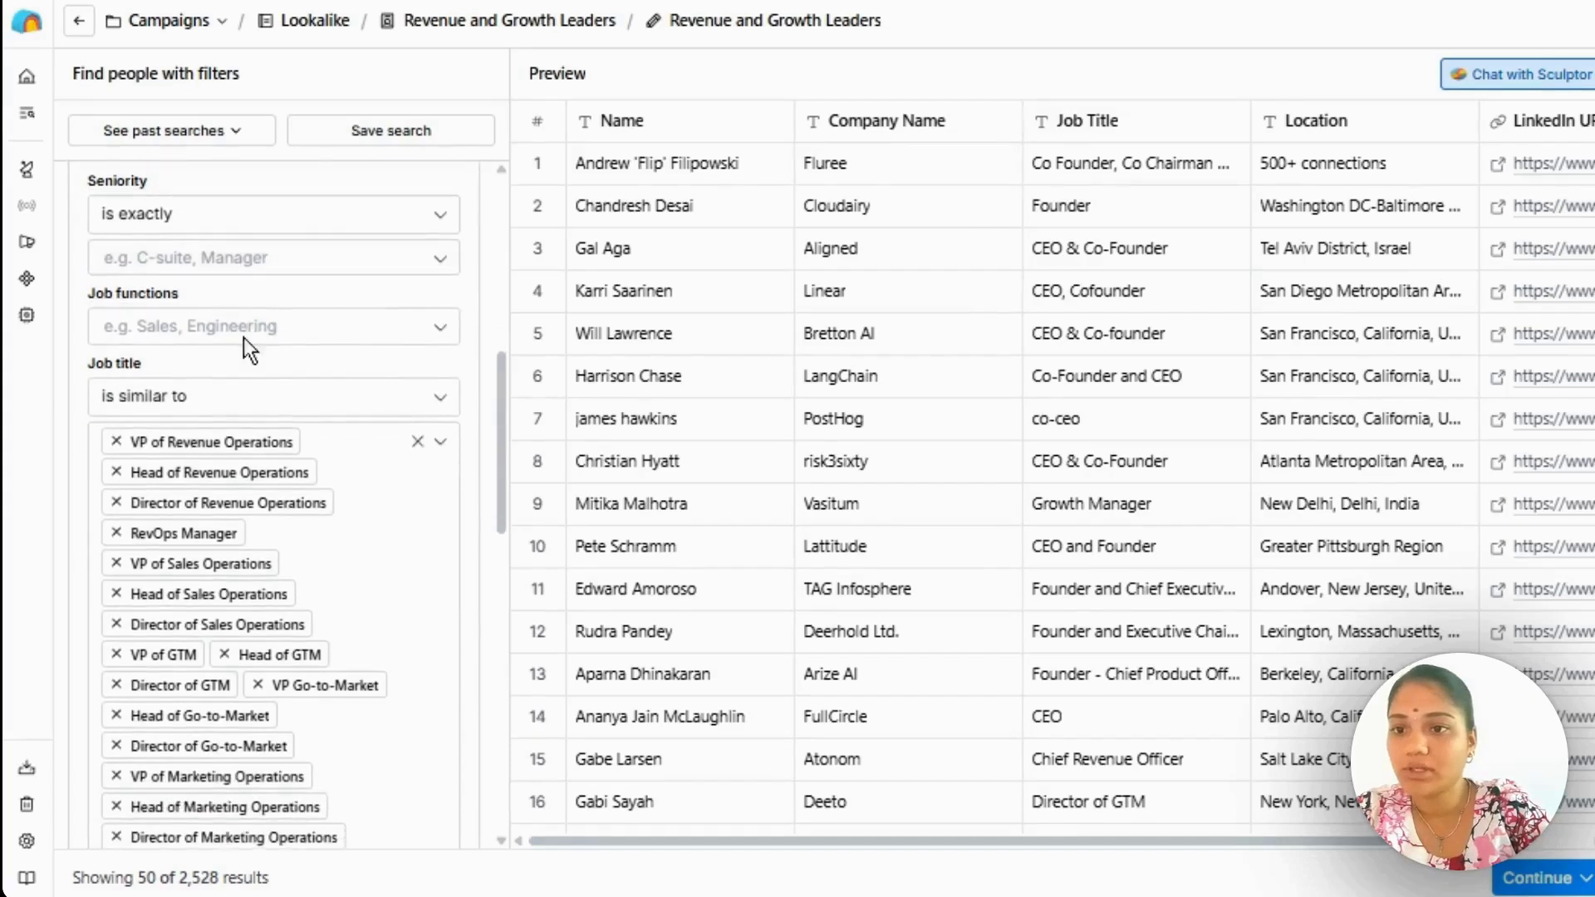
left_click(223, 259)
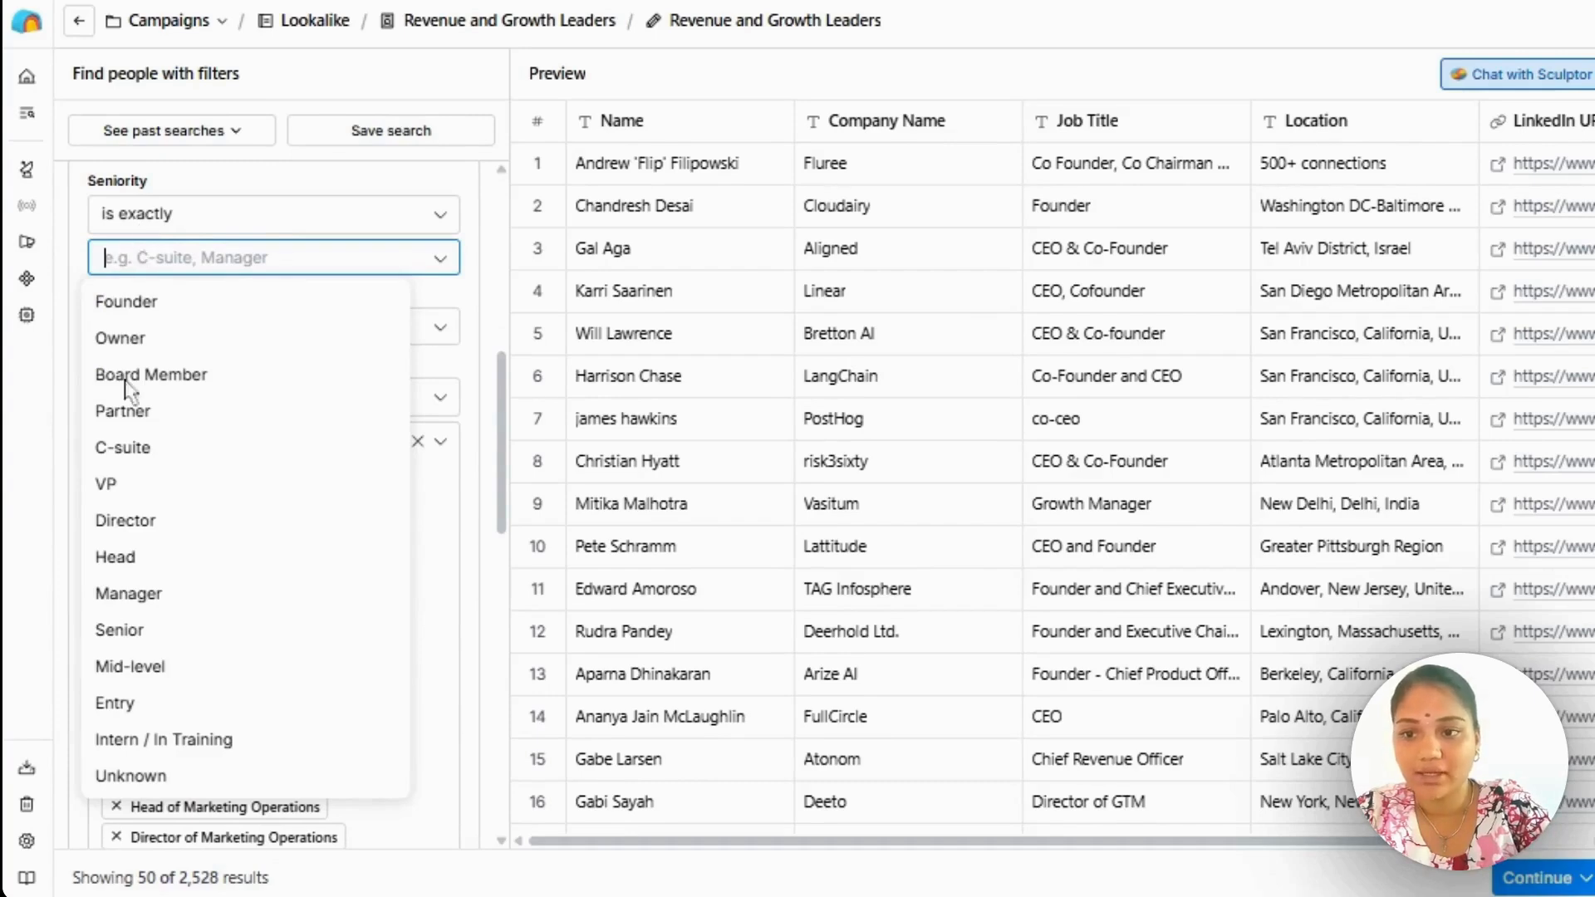
left_click(442, 264)
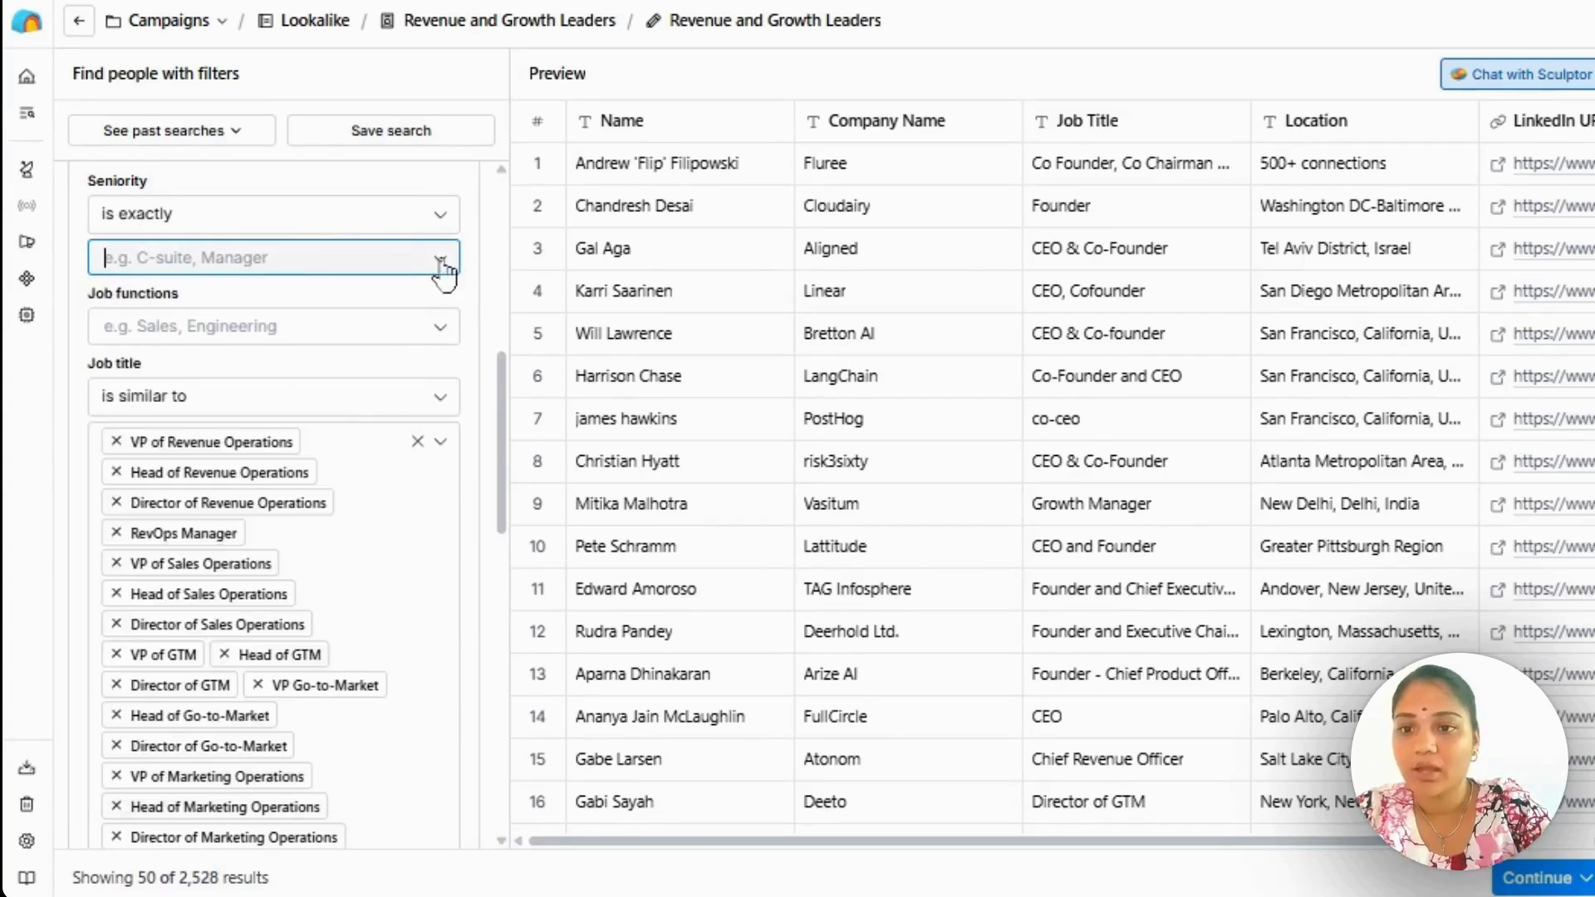
left_click(440, 218)
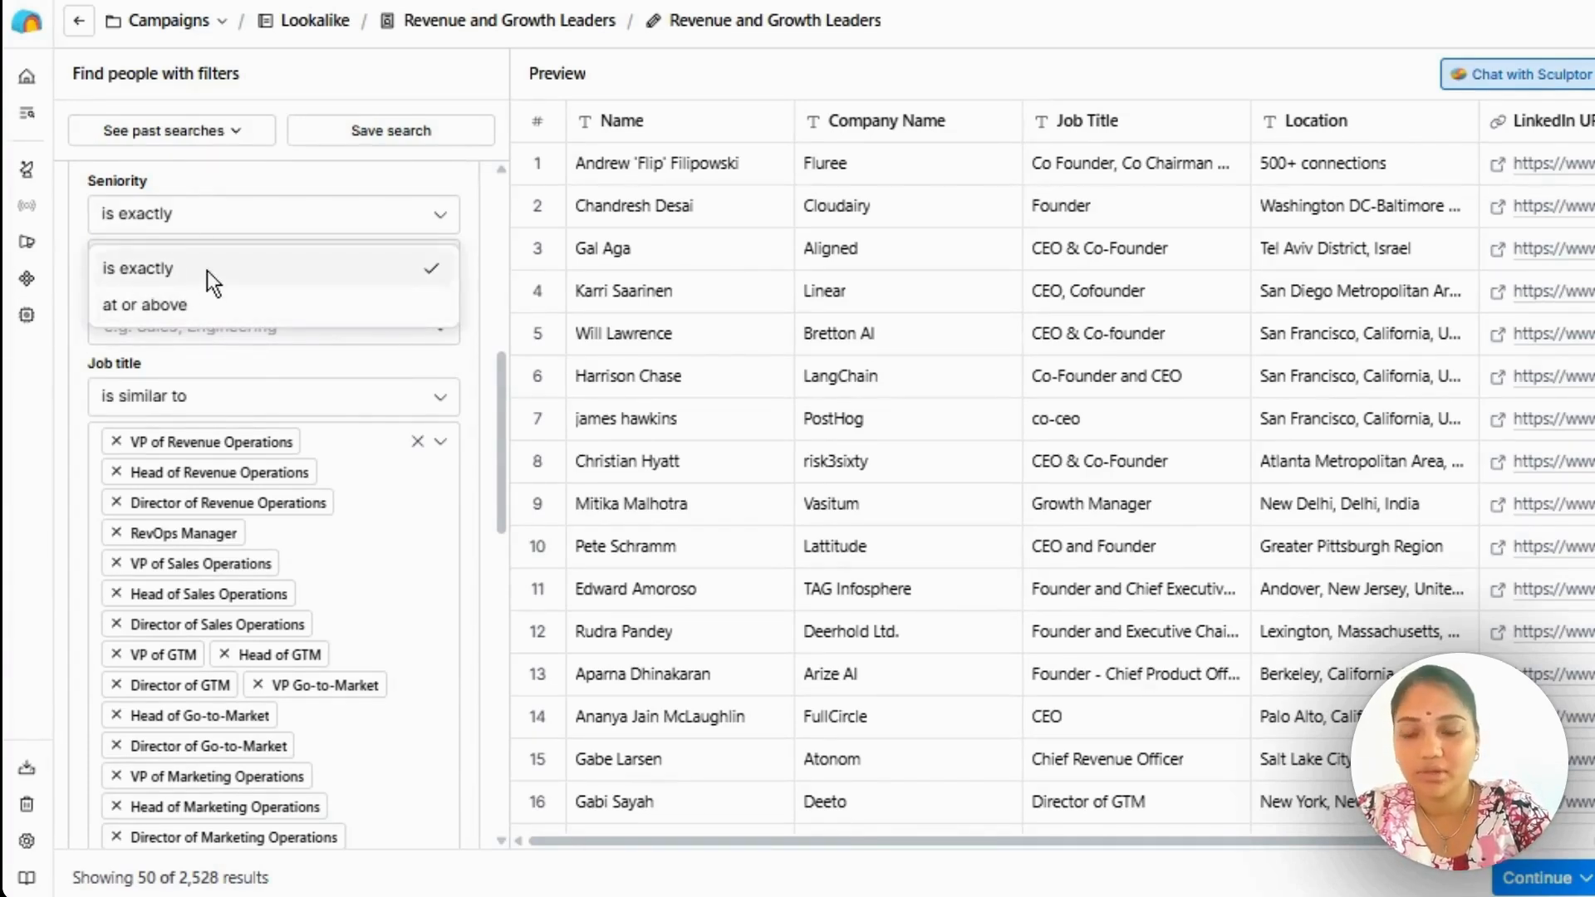
Review the job titles included in the people search and the title matching options, leaving the filter as it is.
scroll(481, 306, "down", 3)
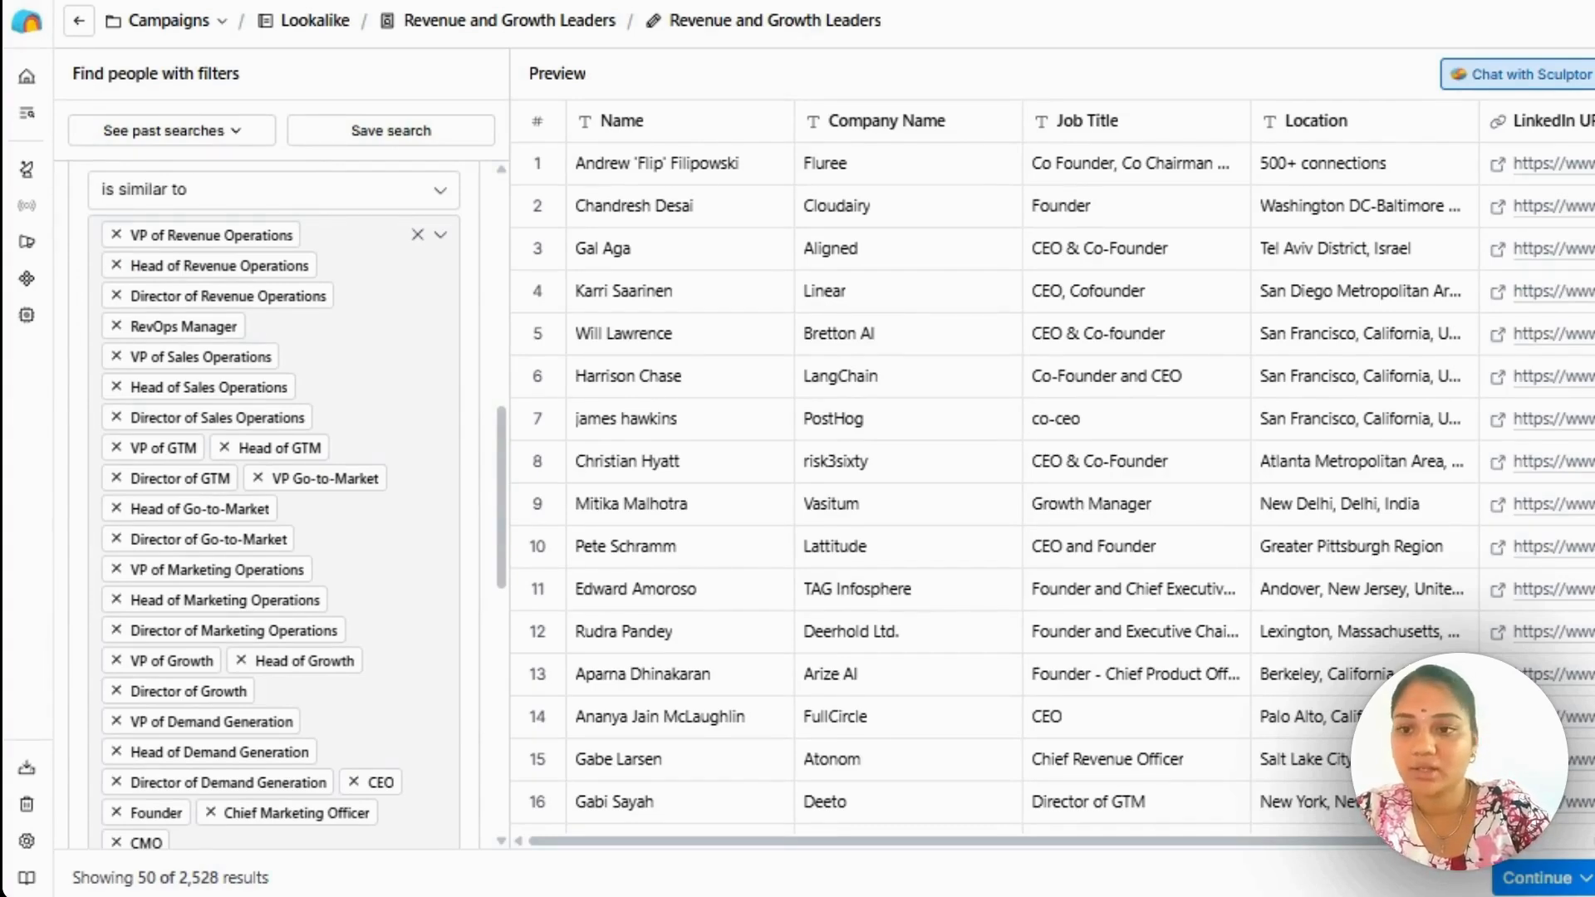
scroll(415, 249, "up", 1)
left_click(416, 260)
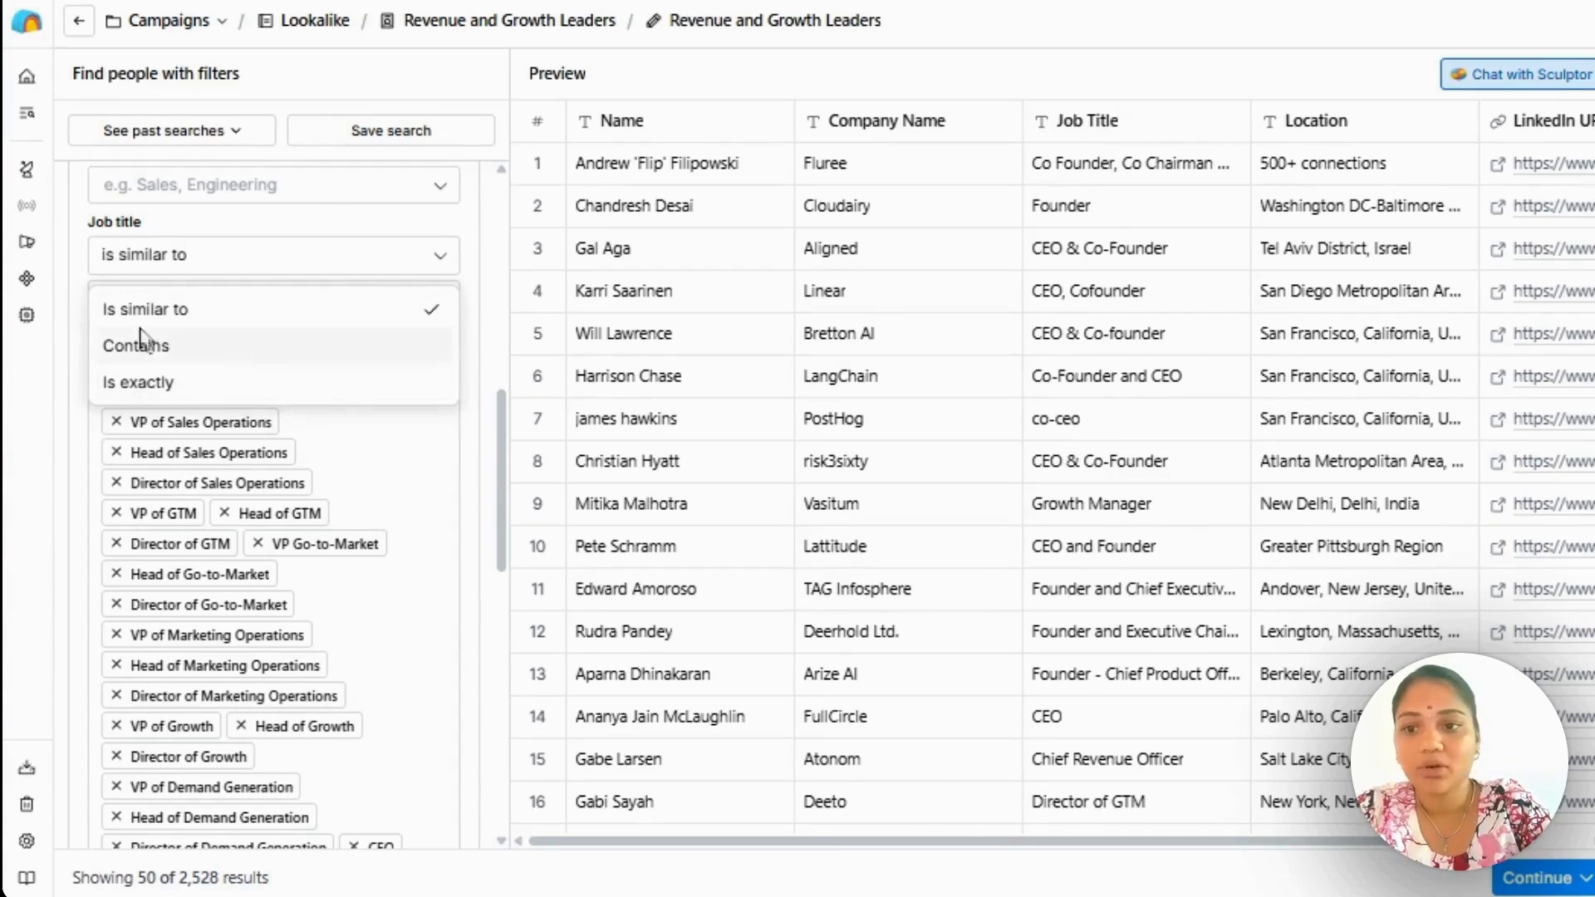
left_click(478, 311)
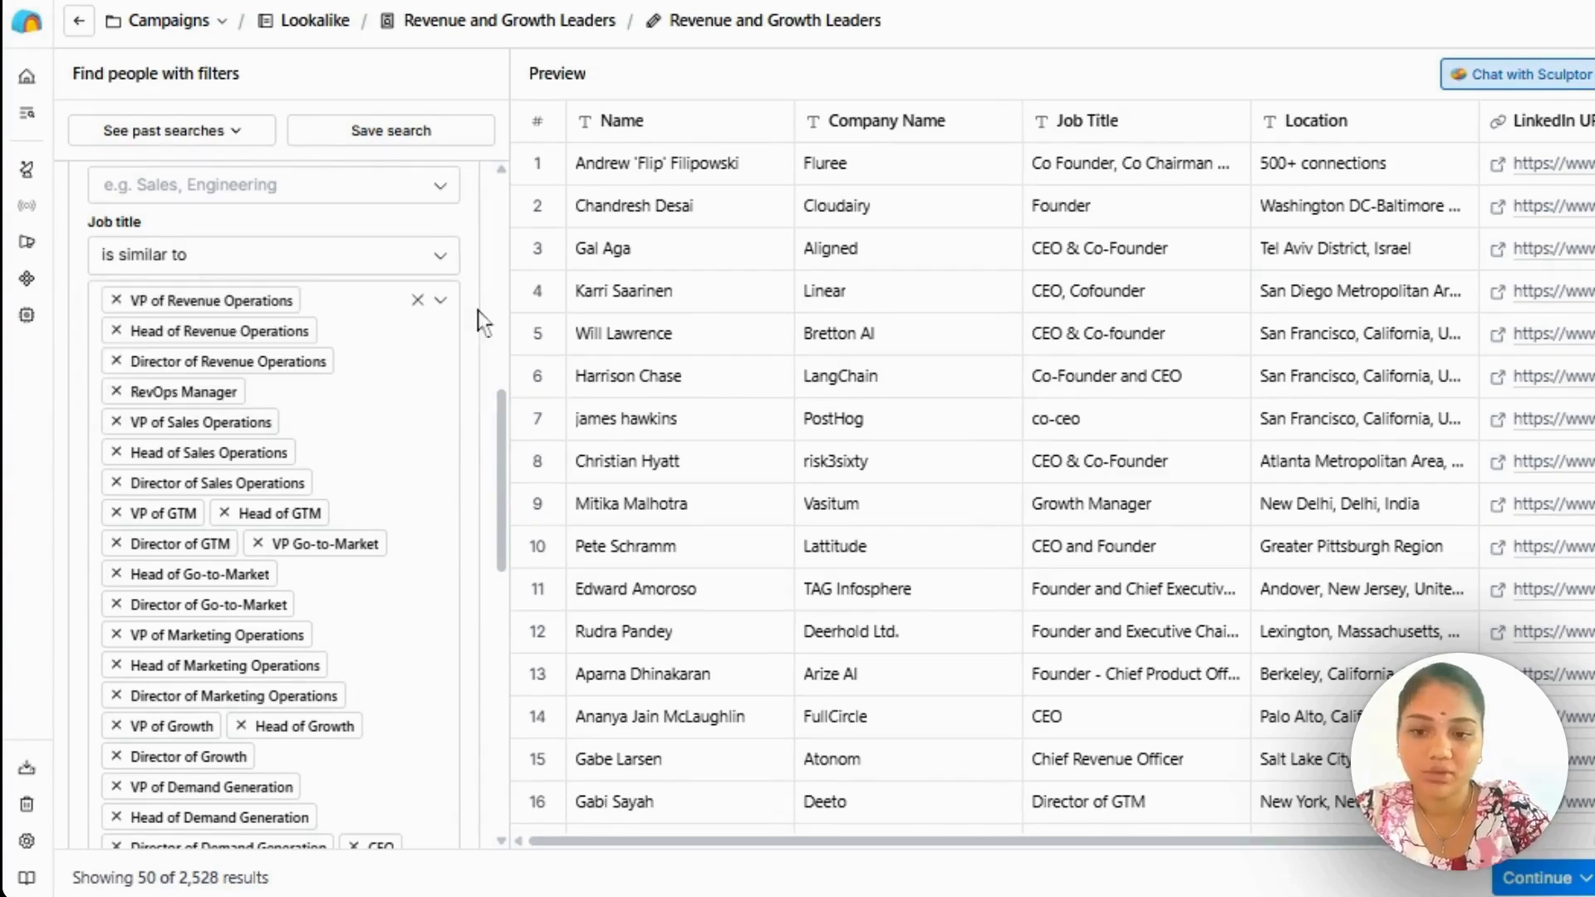
Check the job title exclusion filter and expand the Experience section to view its role duration, experience count and keyword filters.
scroll(321, 331, "down", 10)
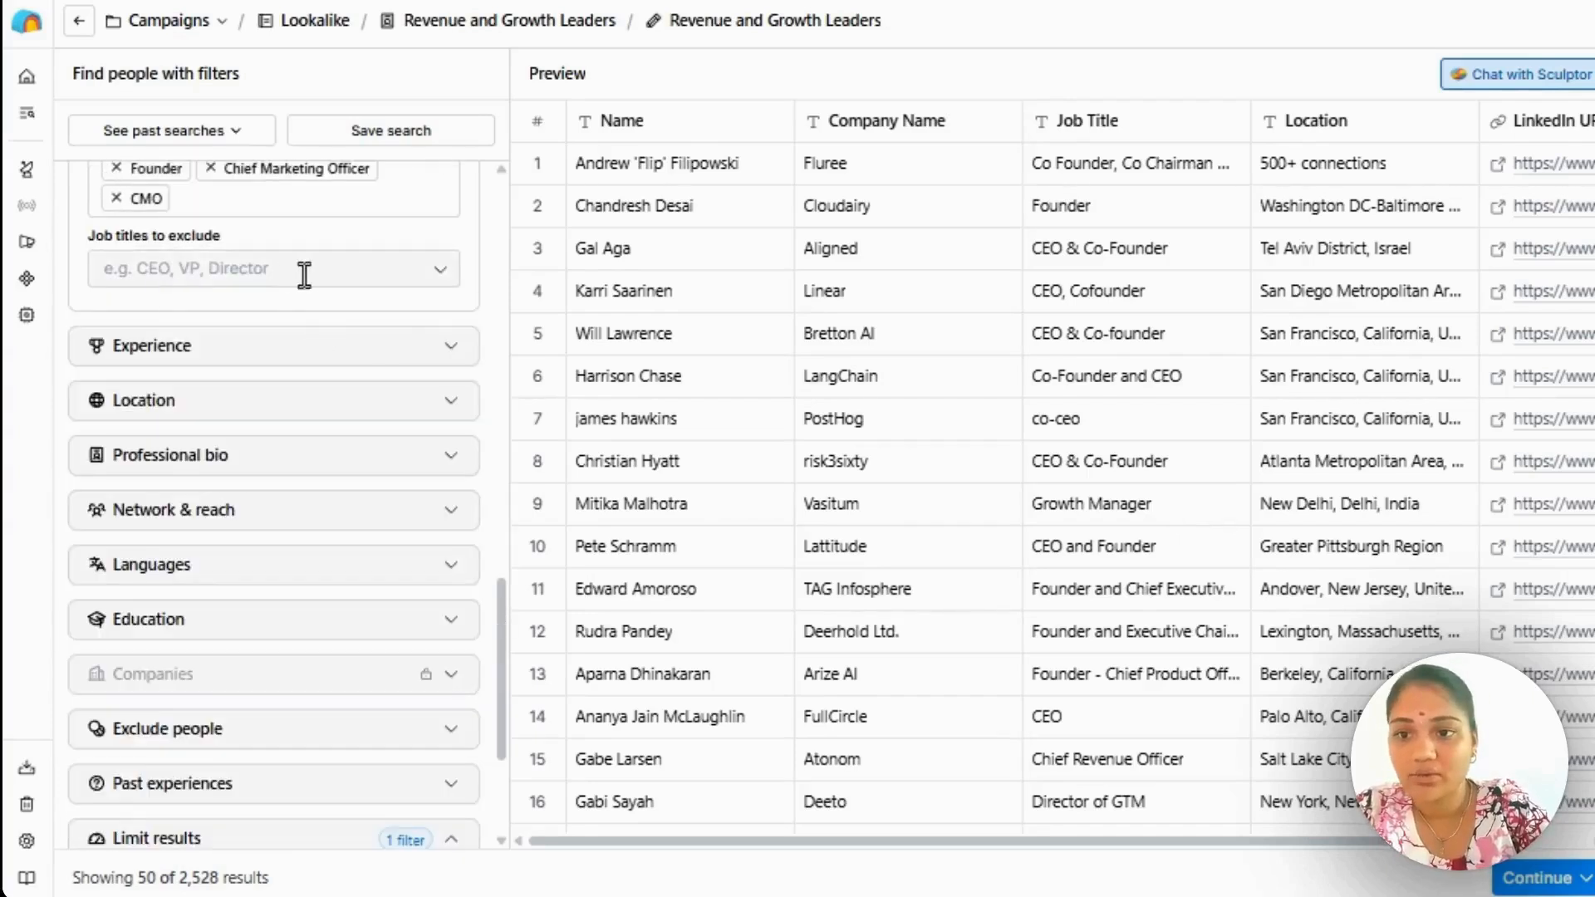
scroll(366, 309, "down", 2)
left_click(420, 238)
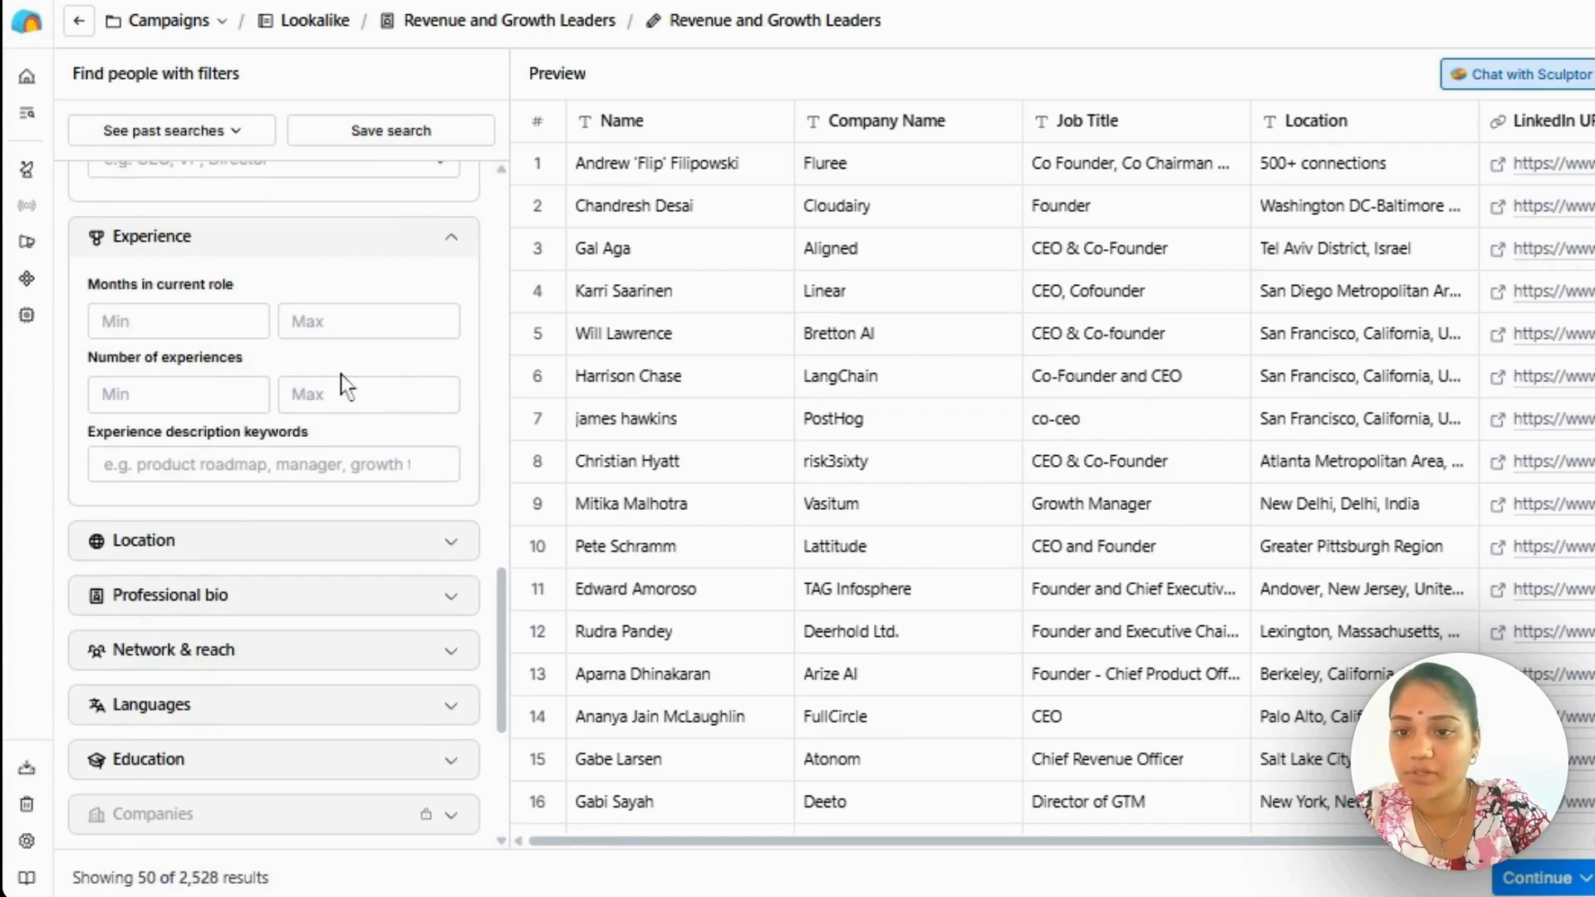
scroll(348, 384, "down", 1)
scroll(344, 382, "down", 3)
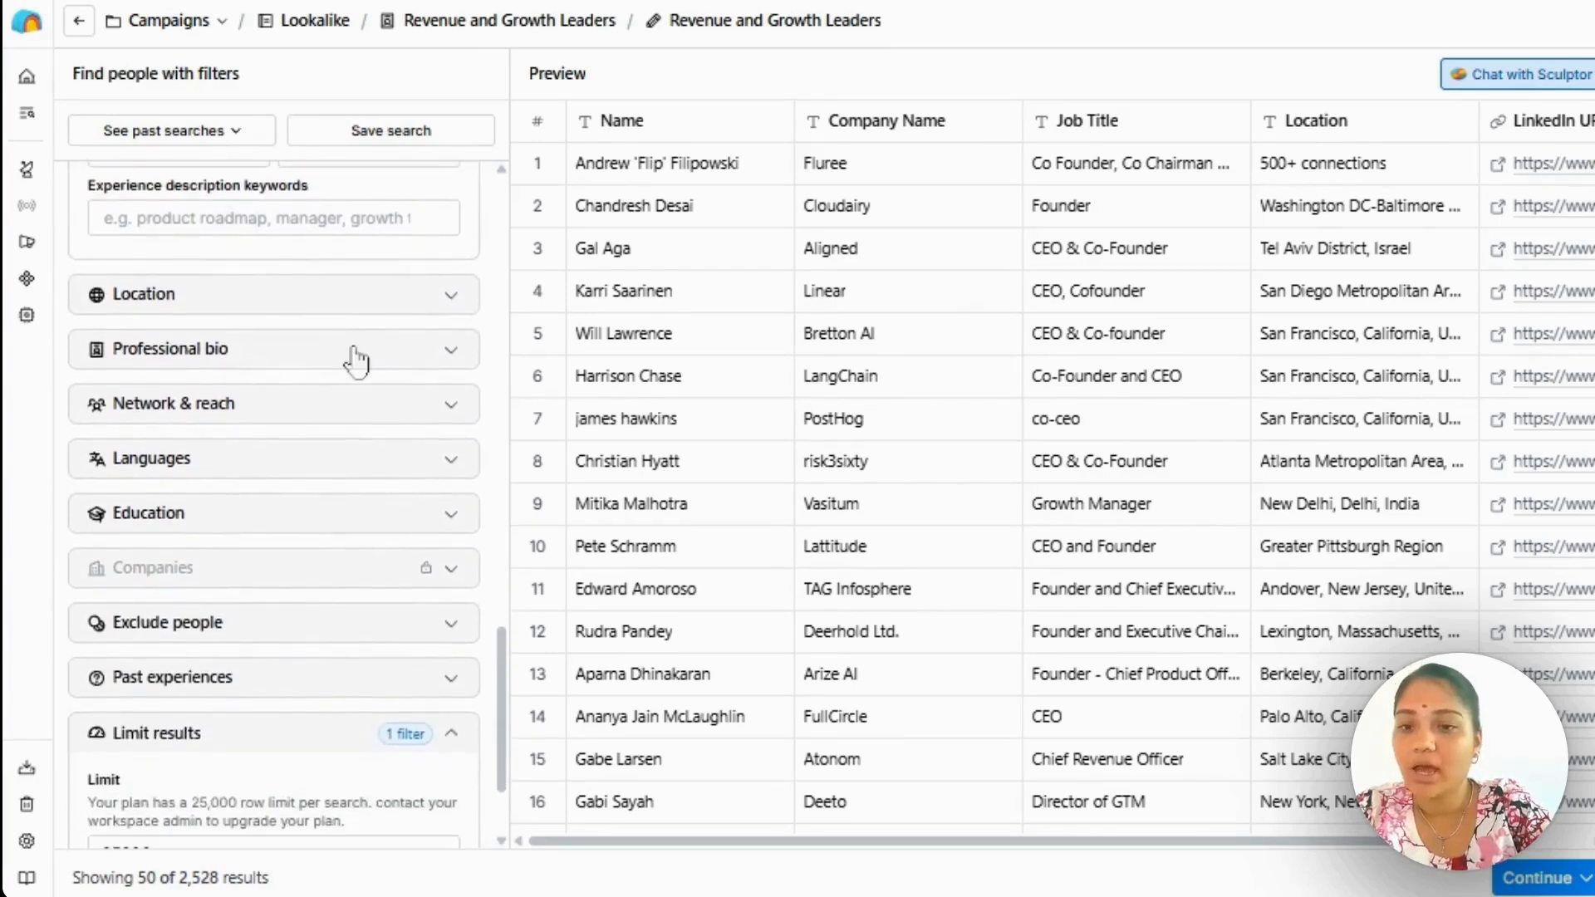
Review the remaining people filters, expand Past experiences, and examine the overall and per-company result limits without entering a value.
scroll(321, 462, "down", 1)
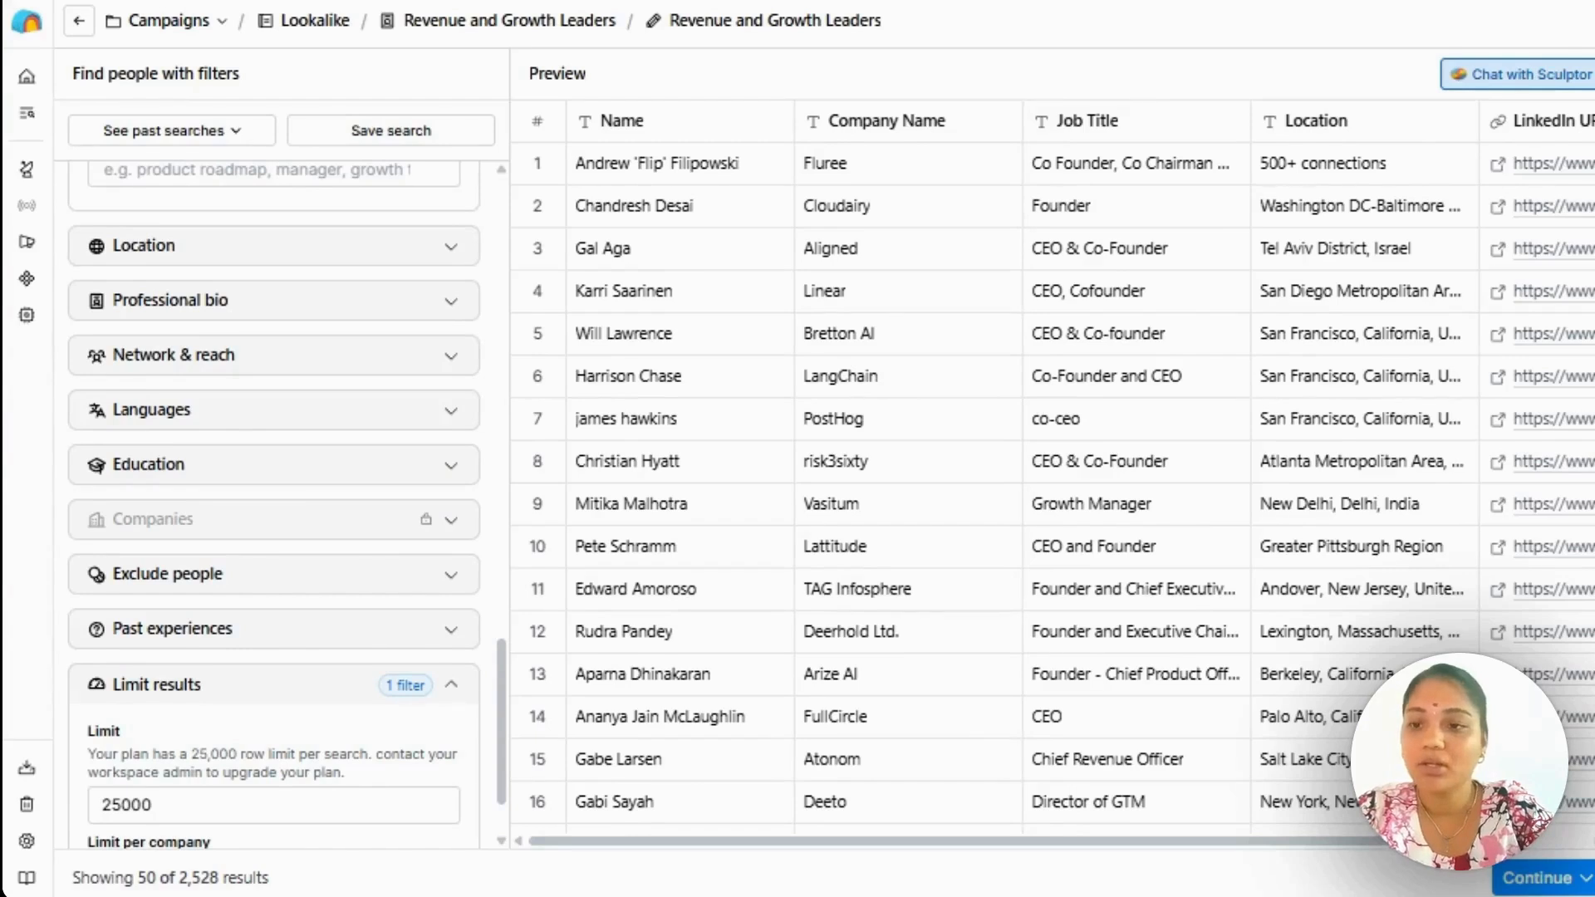
scroll(318, 406, "down", 1)
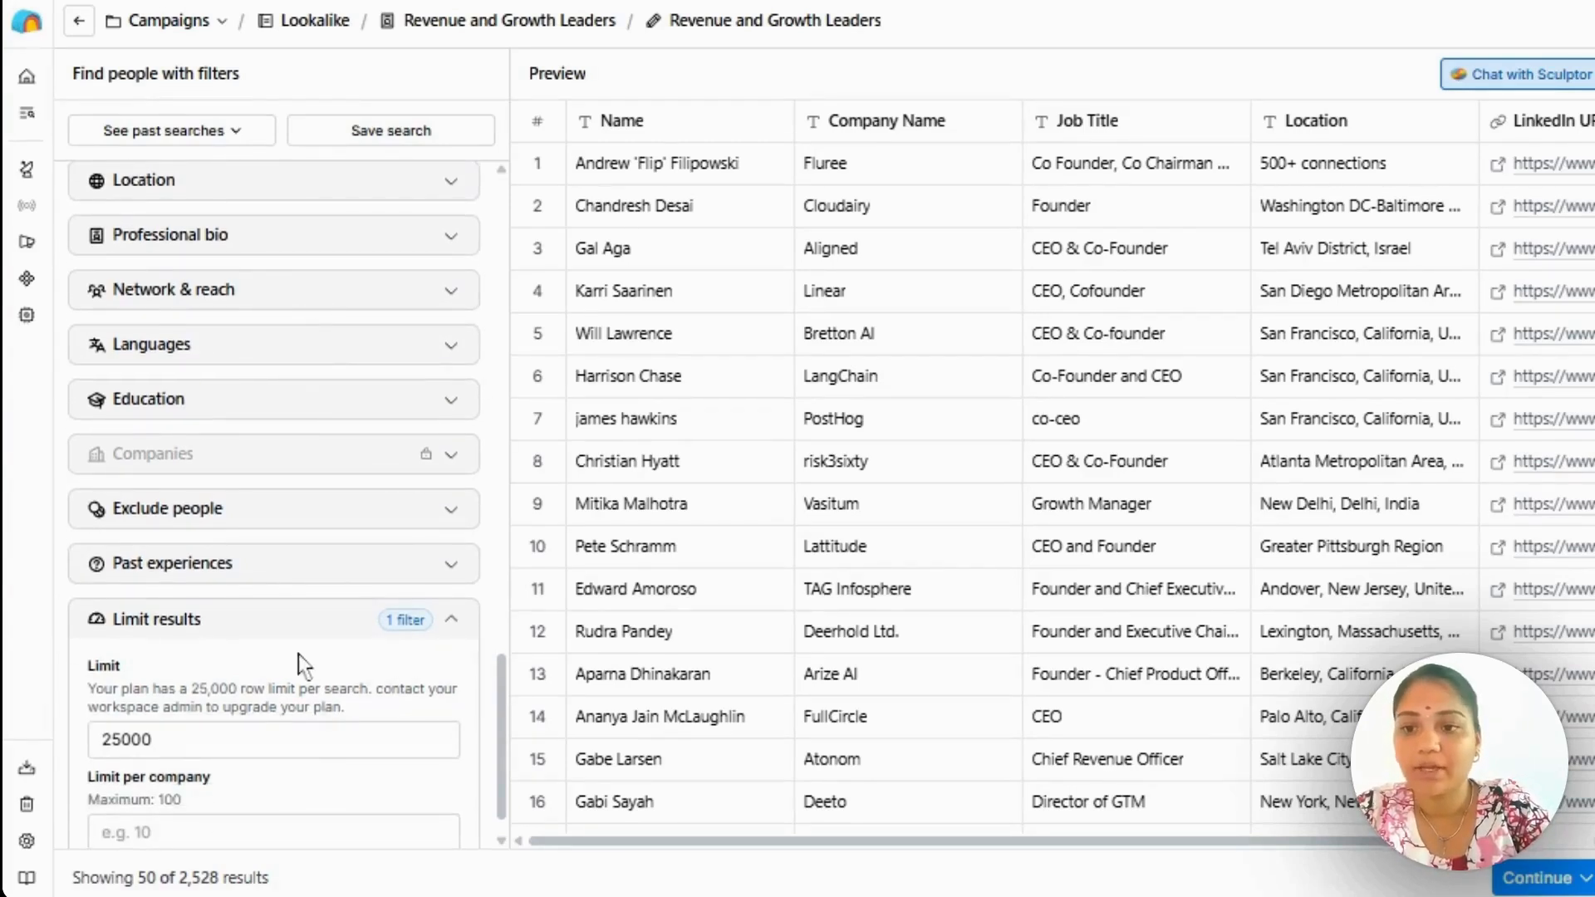
scroll(297, 654, "down", 1)
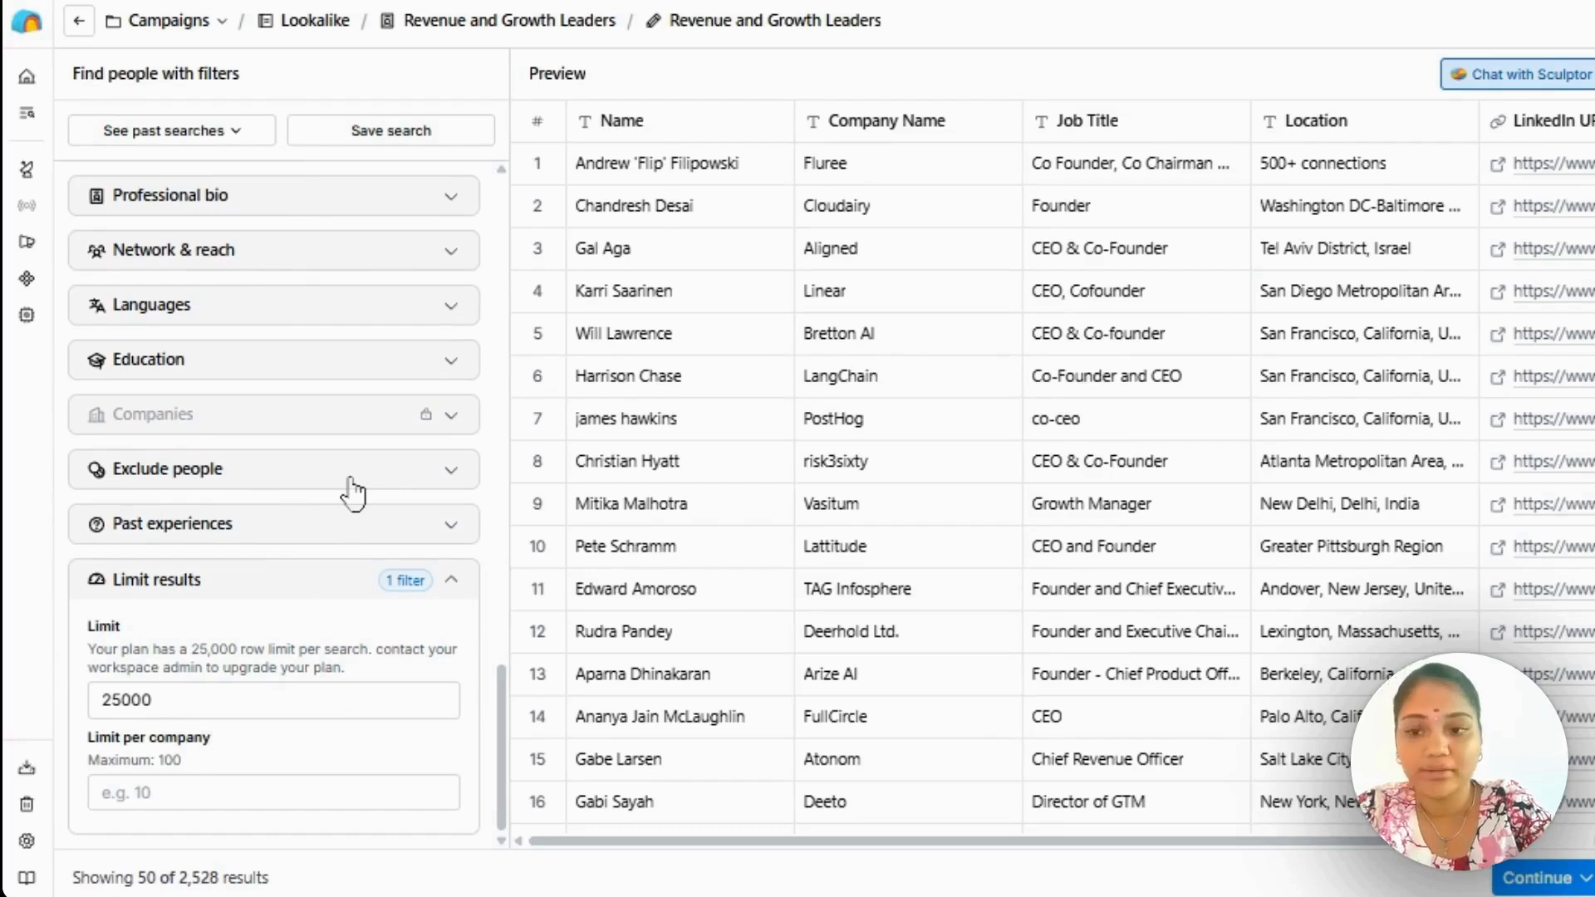
left_click(355, 539)
scroll(357, 550, "down", 2)
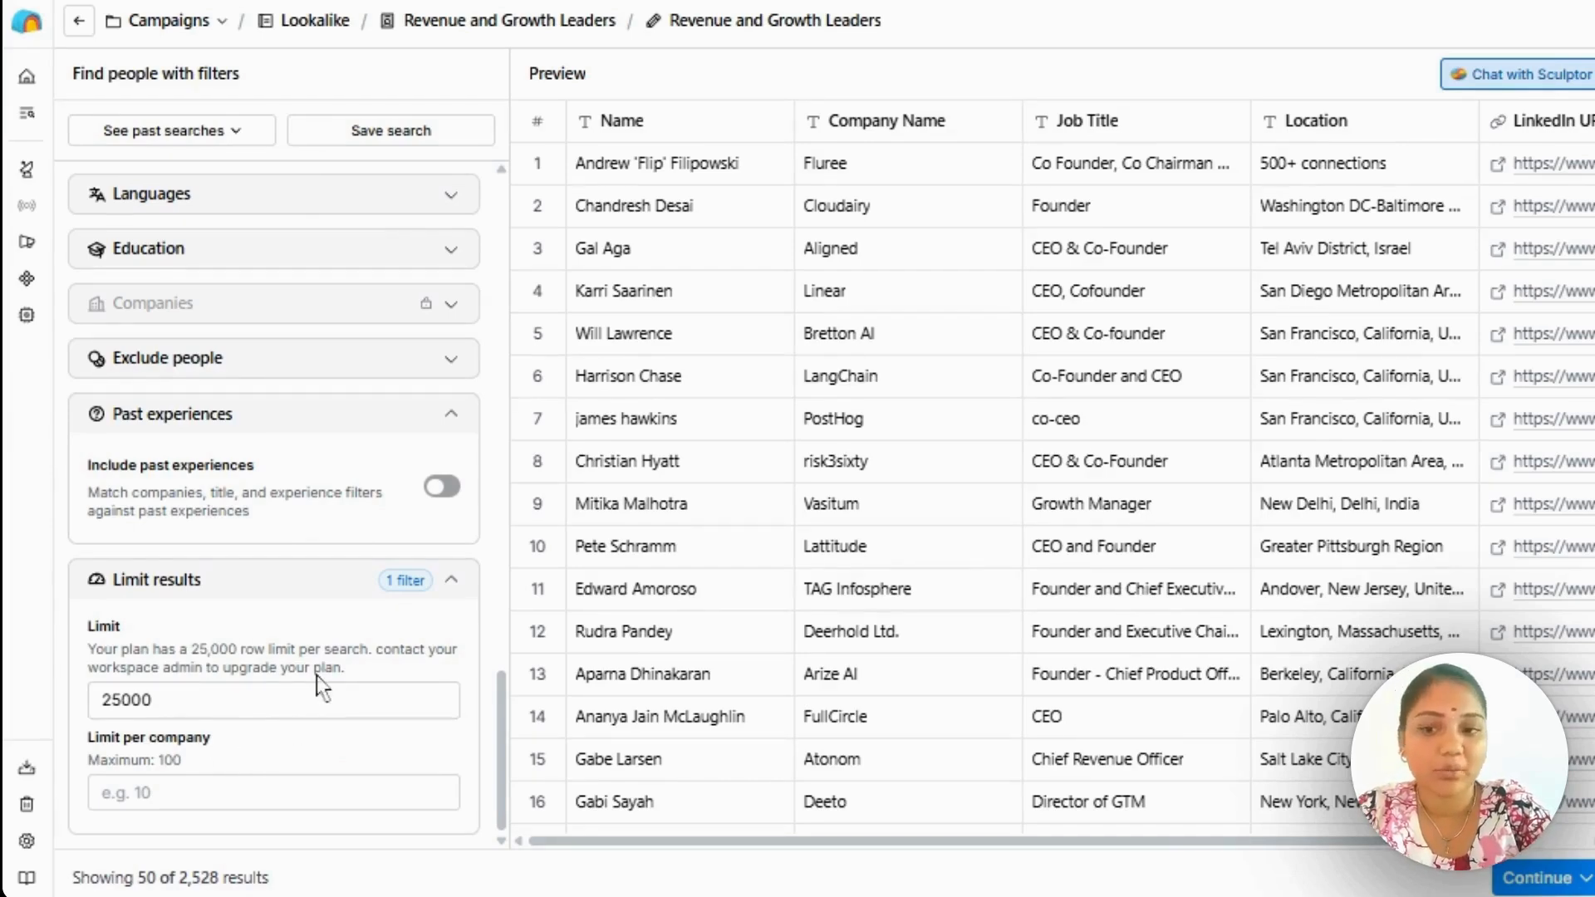
left_click(276, 789)
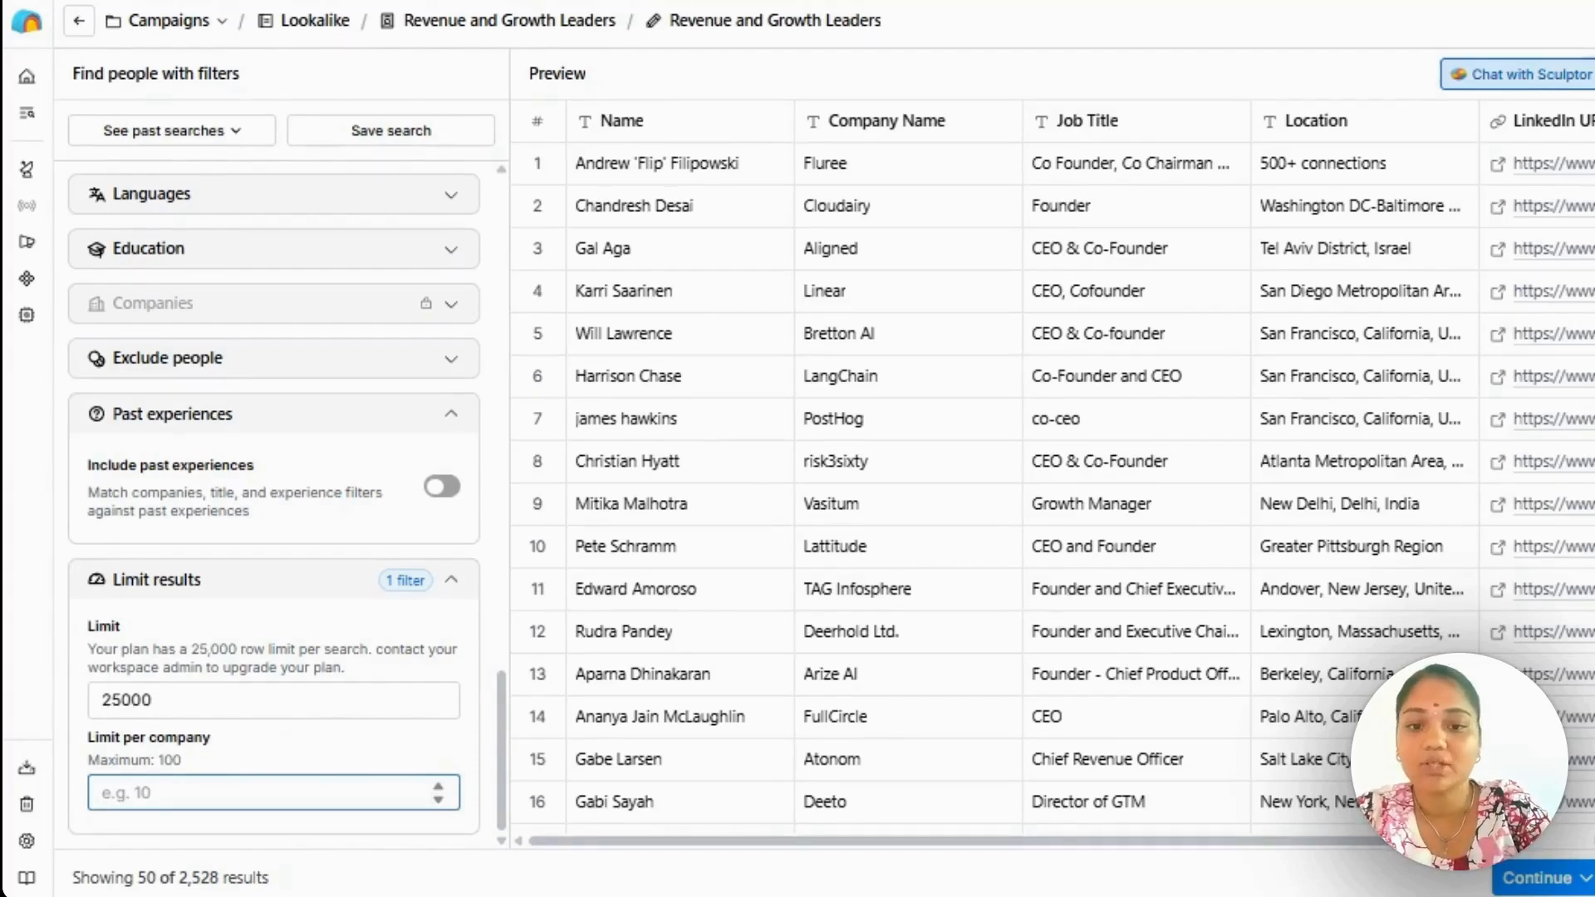
View the options for bringing the people search results into the table, and return to the "Revenue and Growth Leaders" table without importing.
left_click(1546, 878)
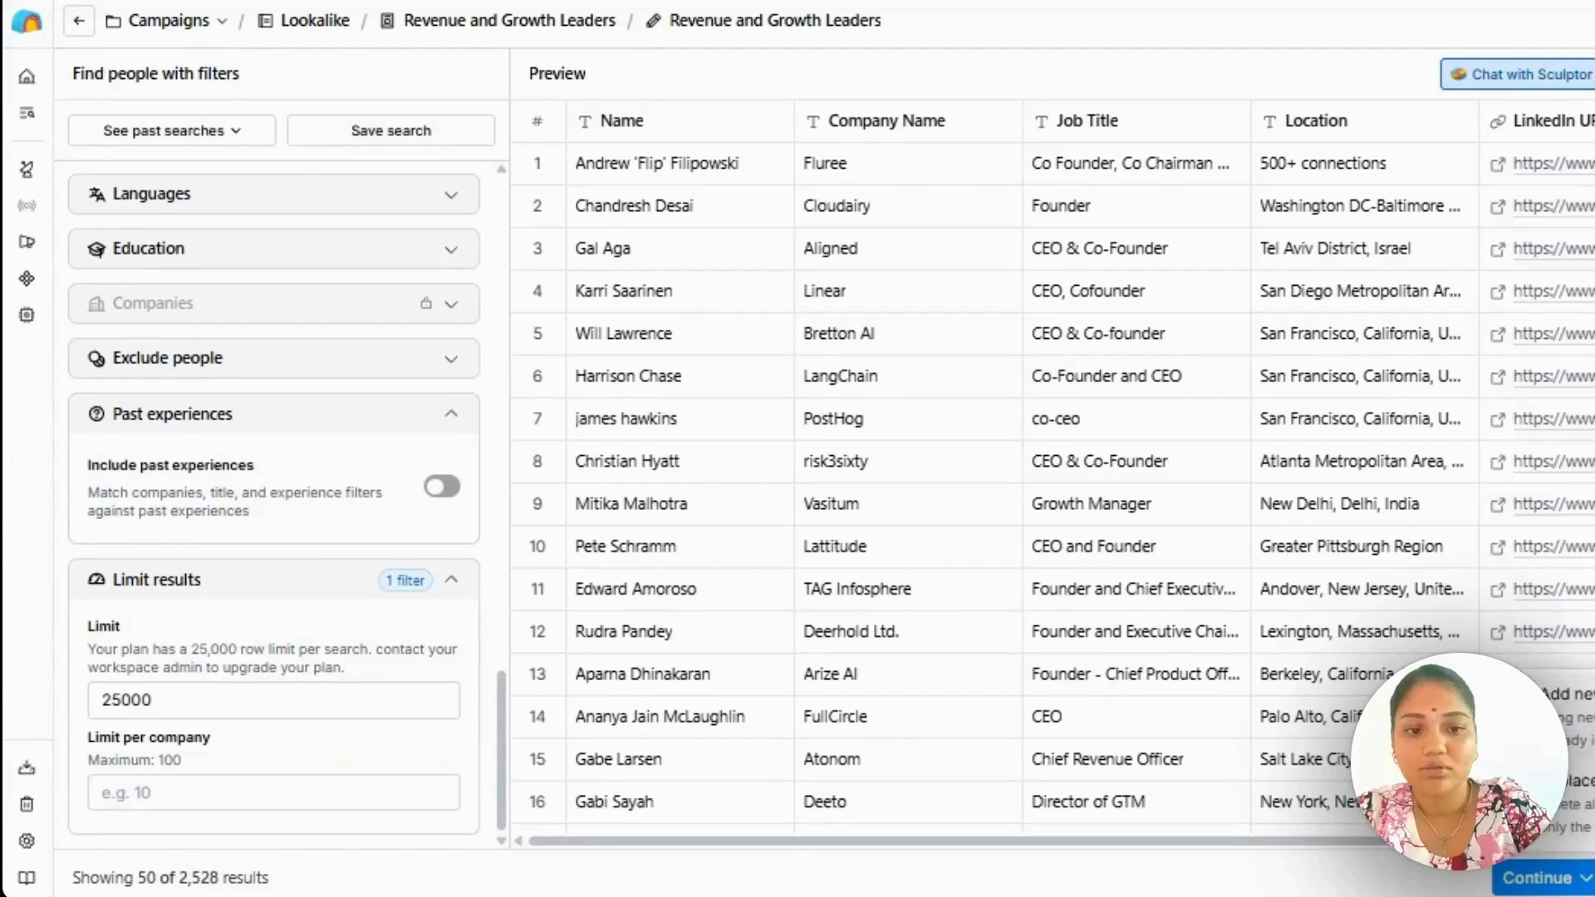
left_click(570, 27)
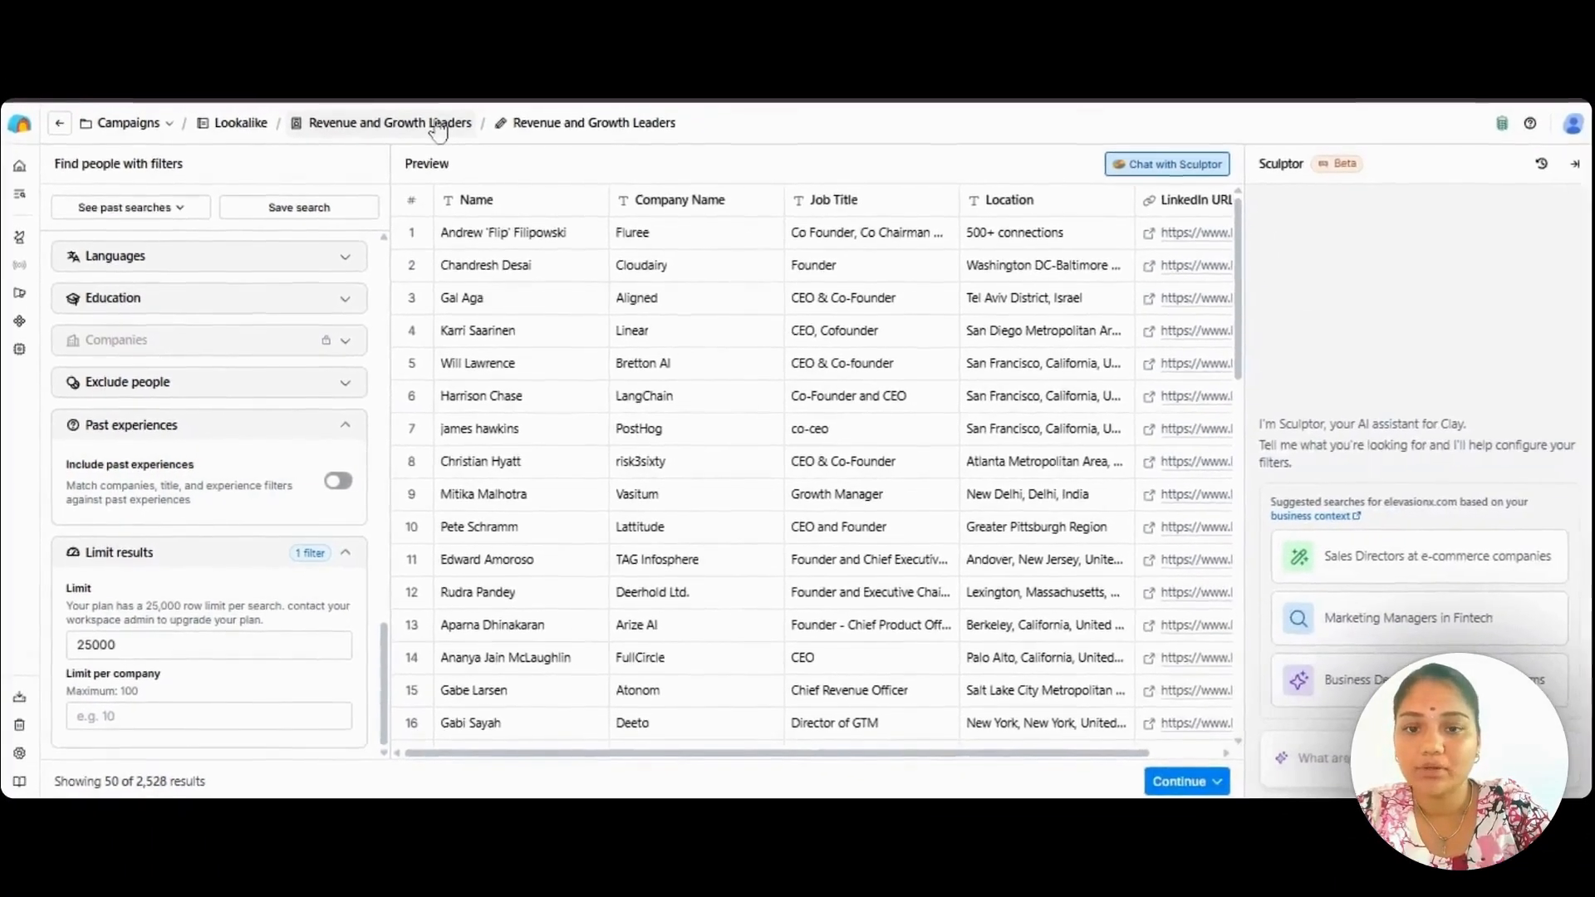
left_click(438, 125)
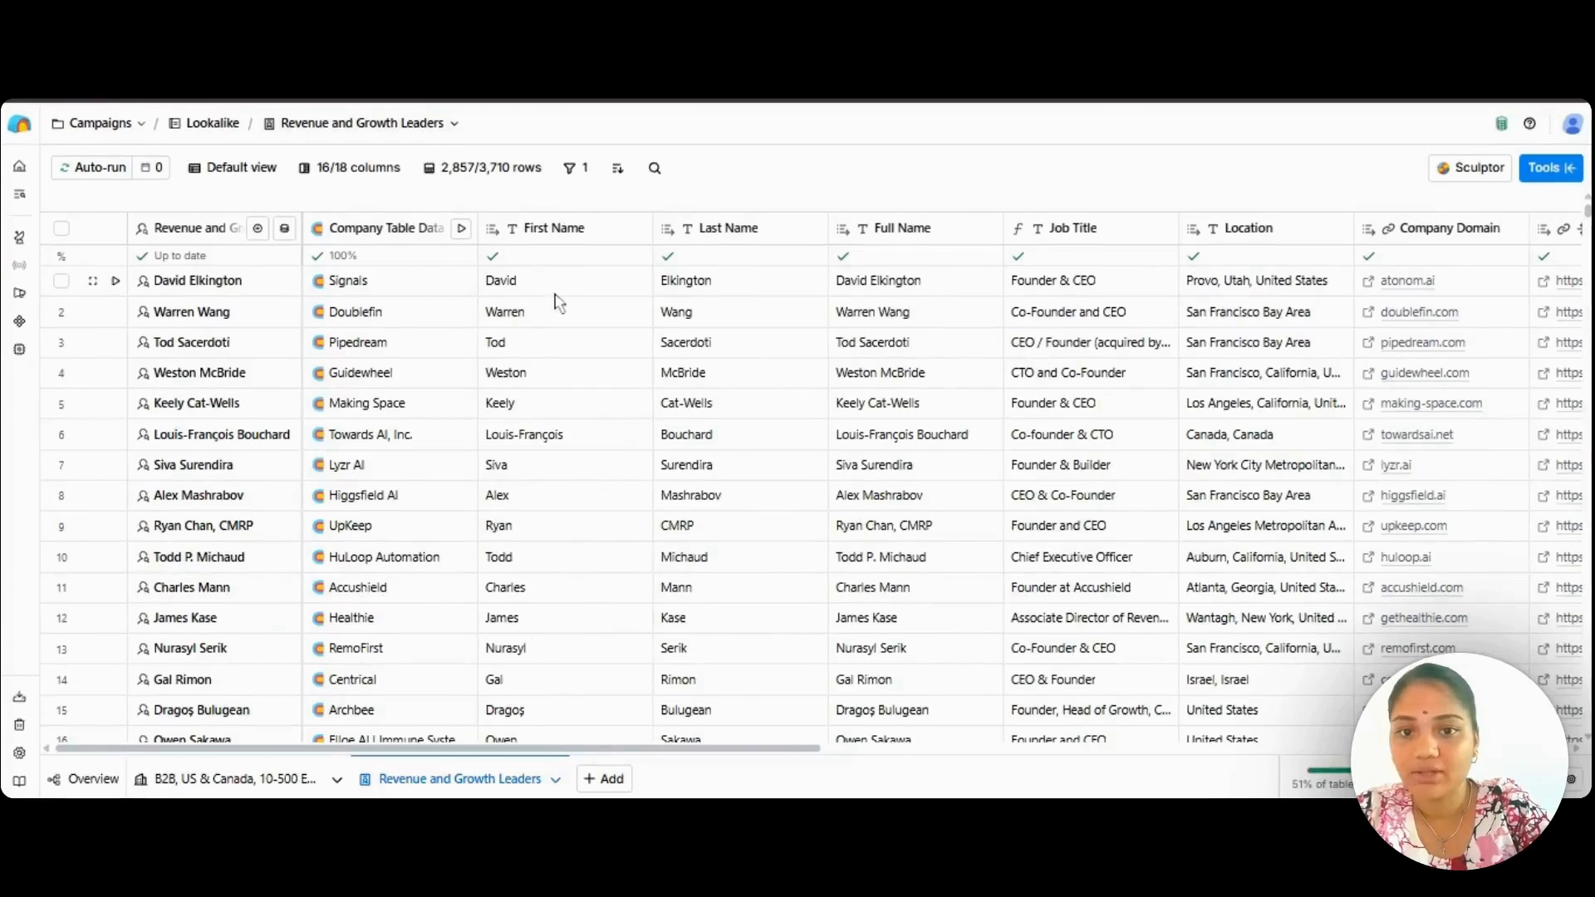
Examine the people table's columns, from names, job title and location through company domain, LinkedIn profile and the work email lookups.
scroll(551, 302, "right", 3)
scroll(554, 299, "right", 5)
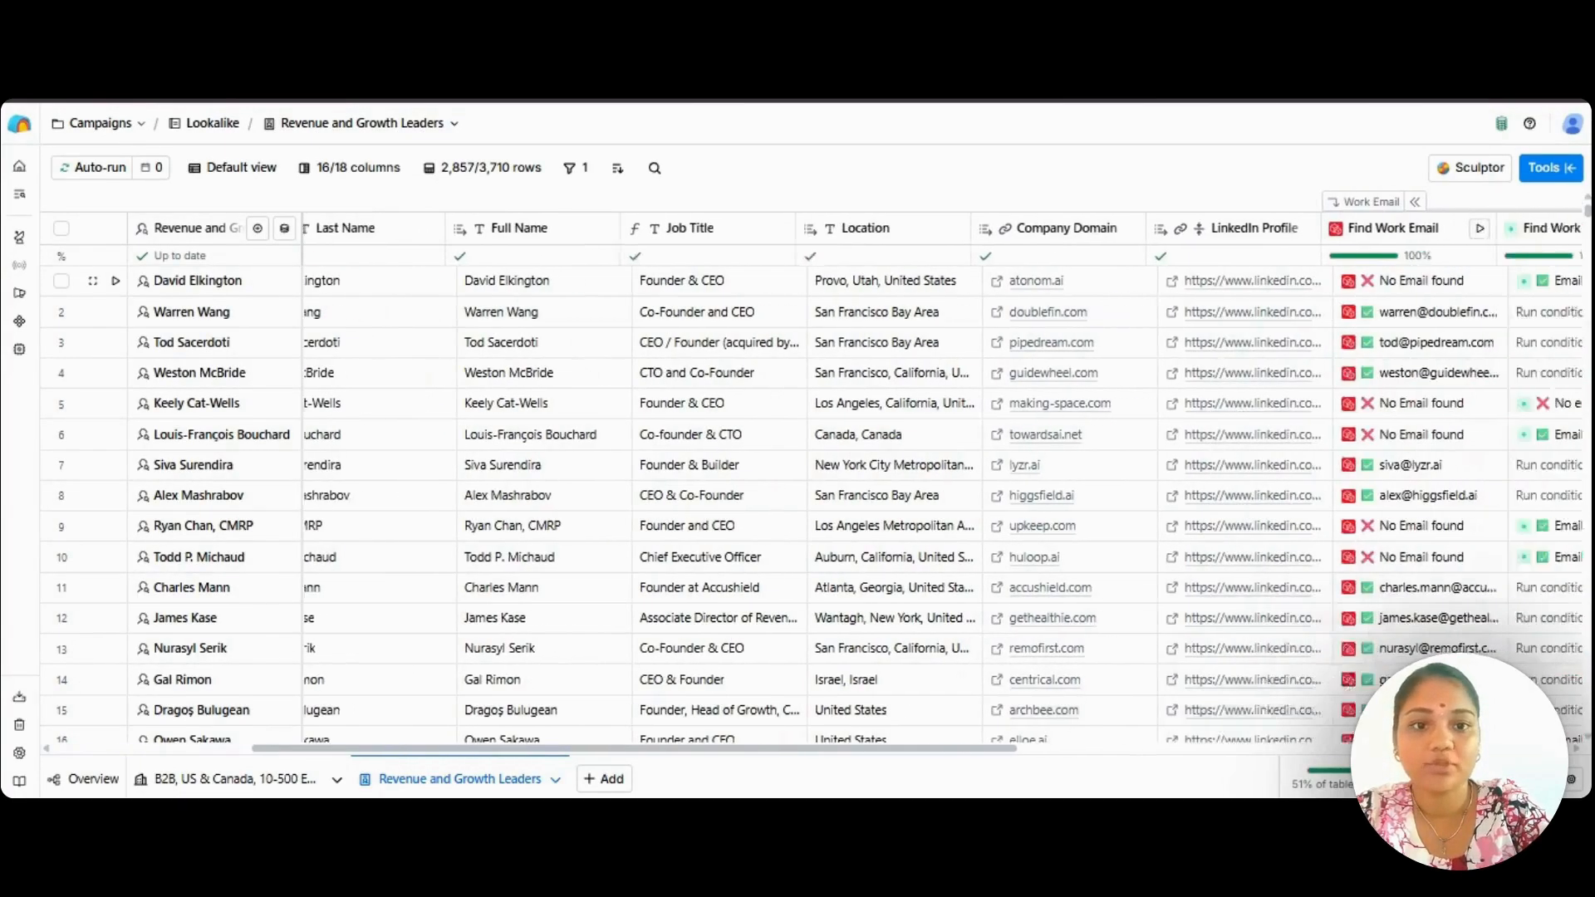
scroll(555, 299, "right", 3)
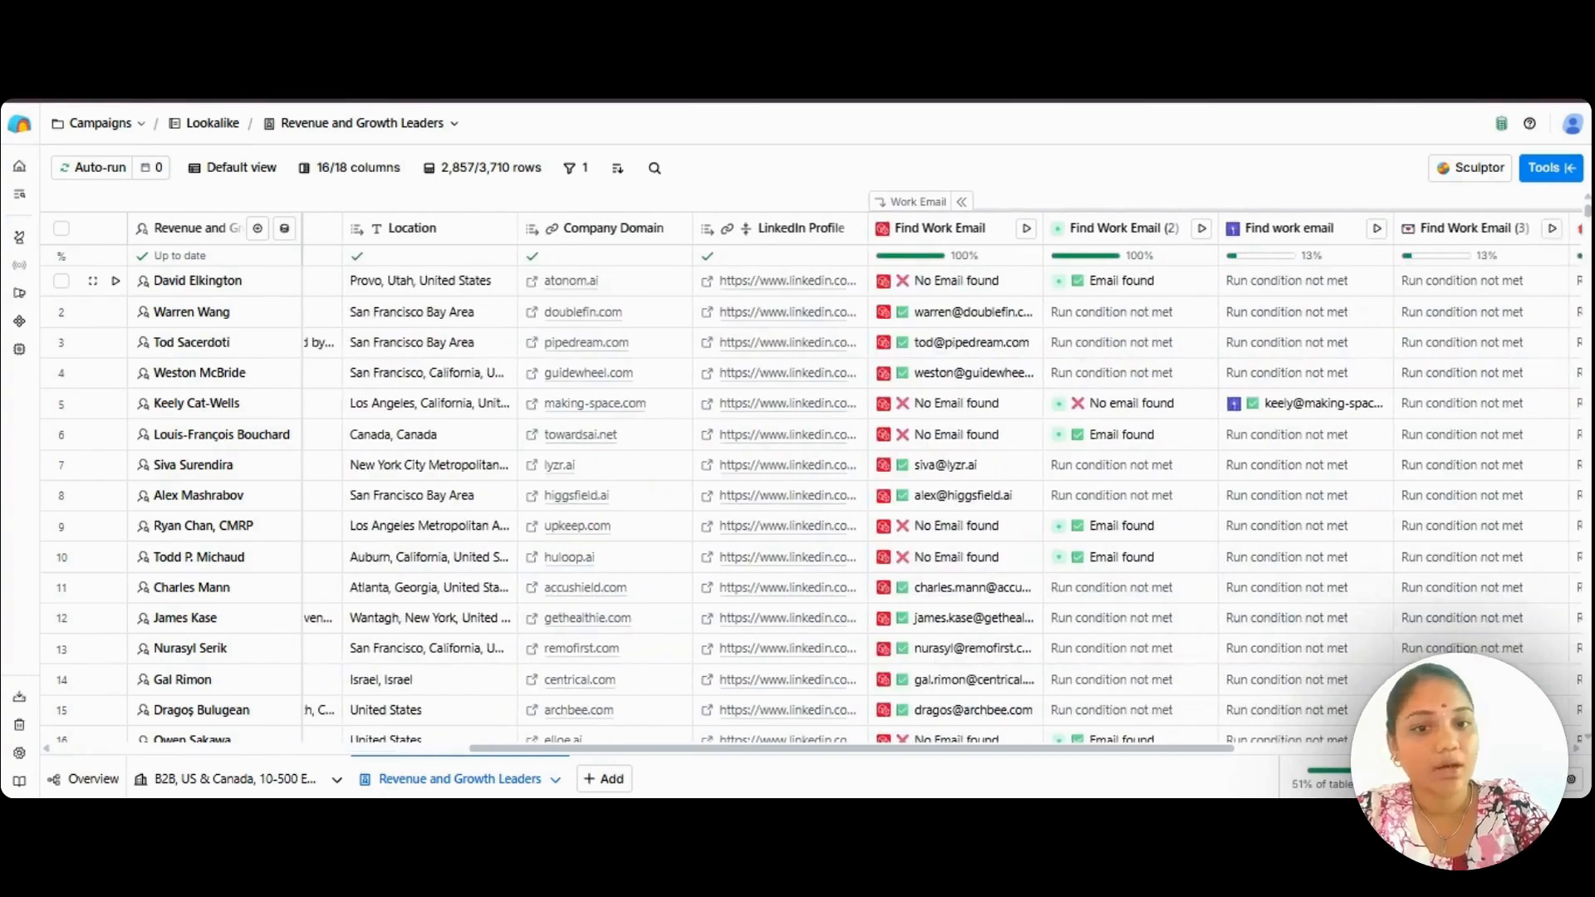
scroll(660, 286, "right", 3)
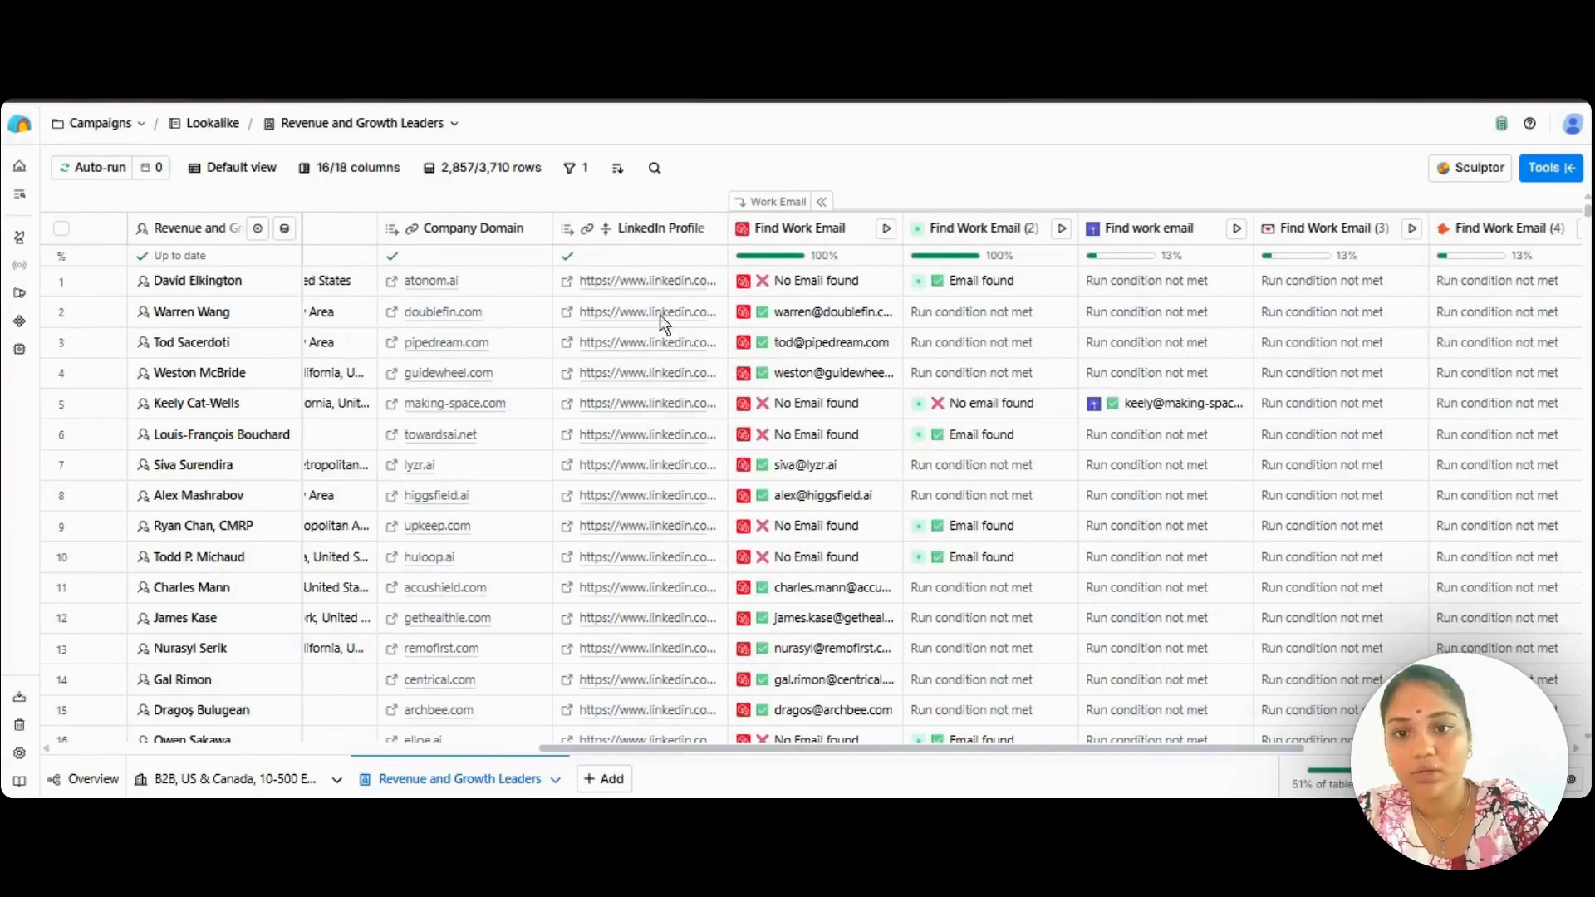
scroll(656, 398, "left", 10)
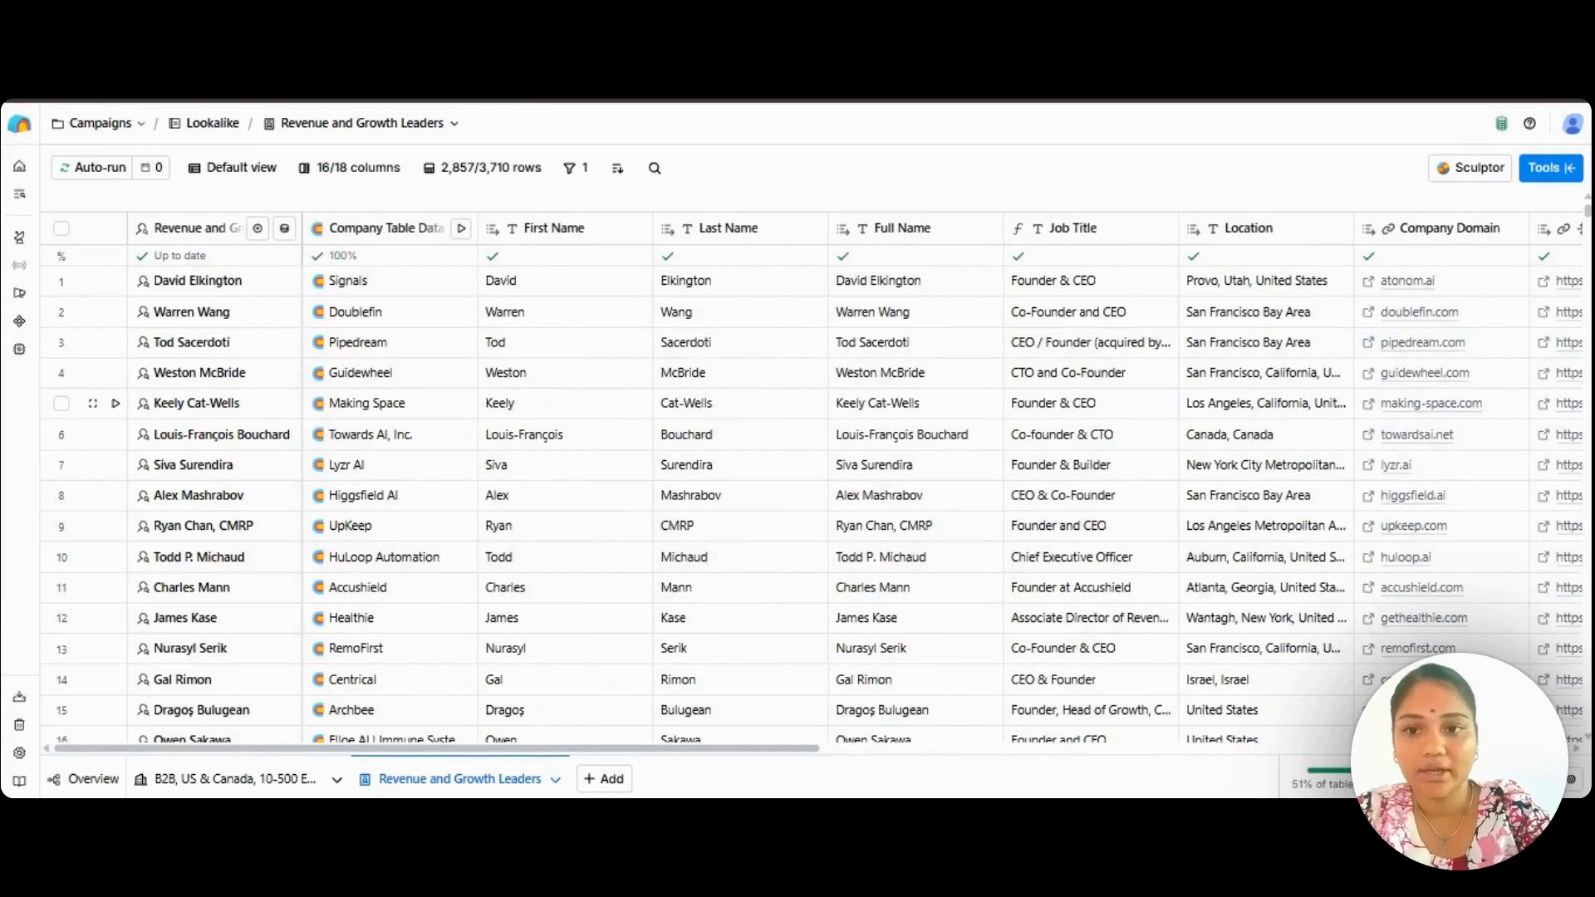
scroll(817, 484, "right", 3)
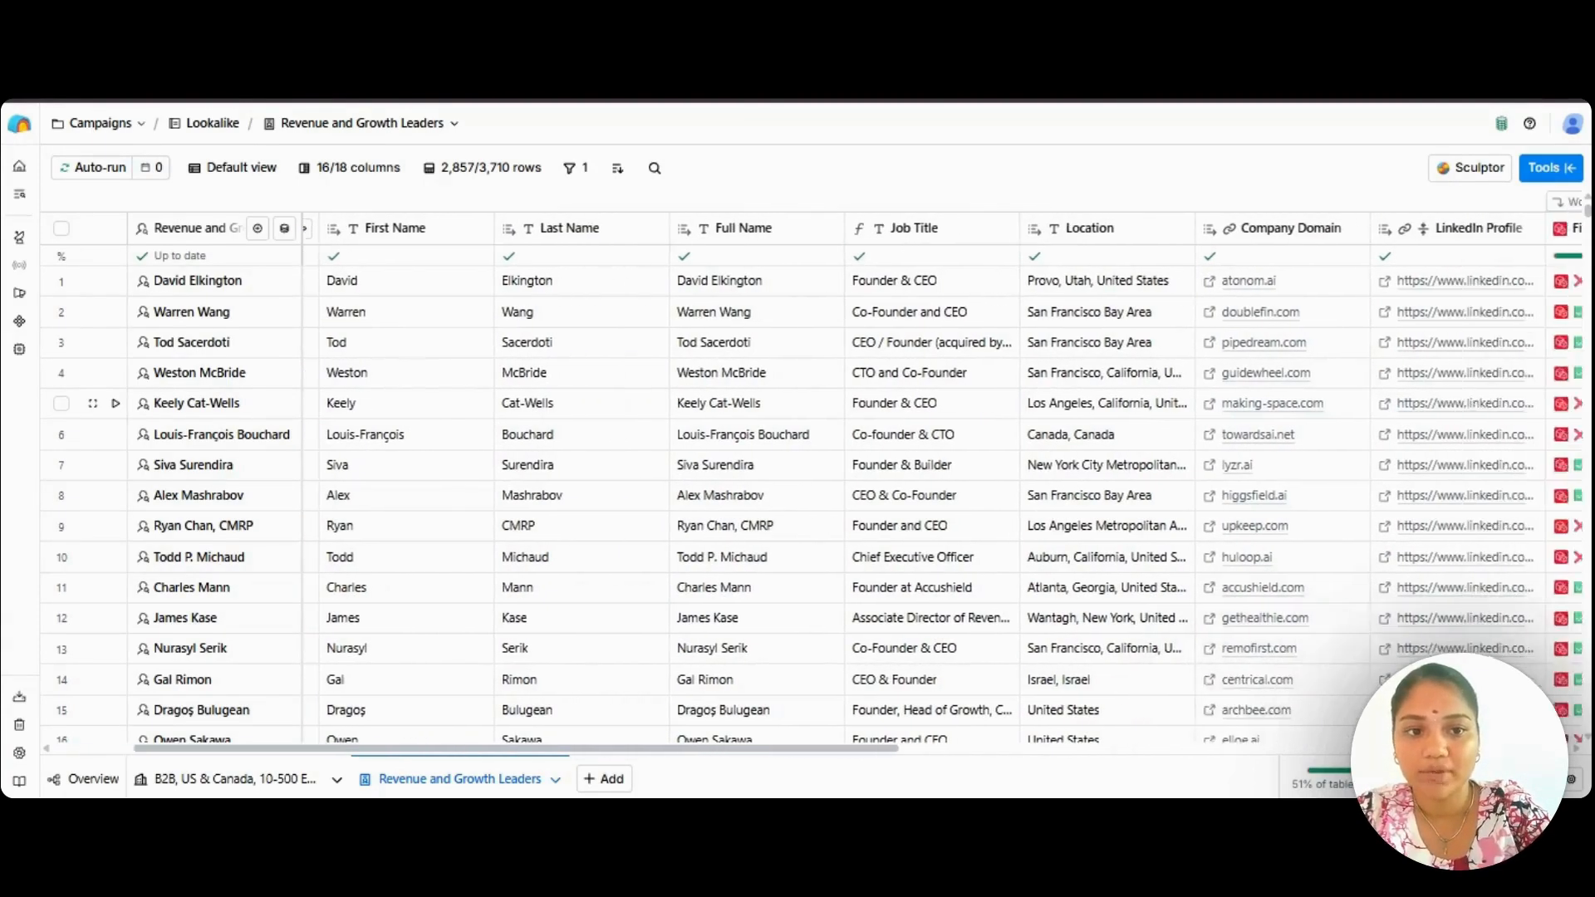
scroll(817, 483, "right", 2)
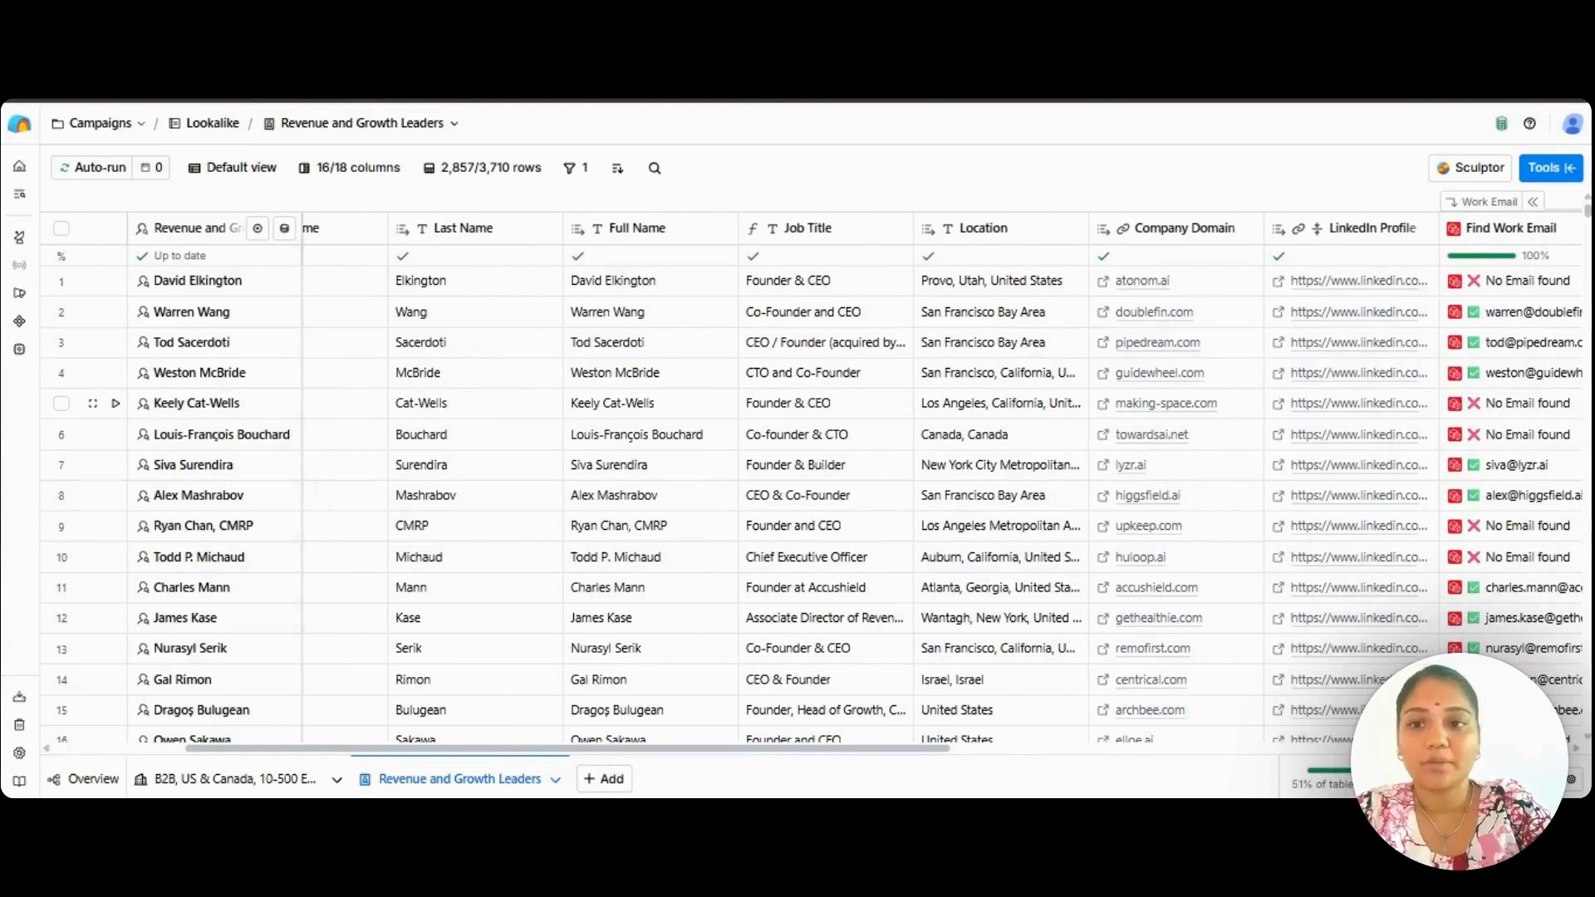
scroll(817, 483, "right", 1)
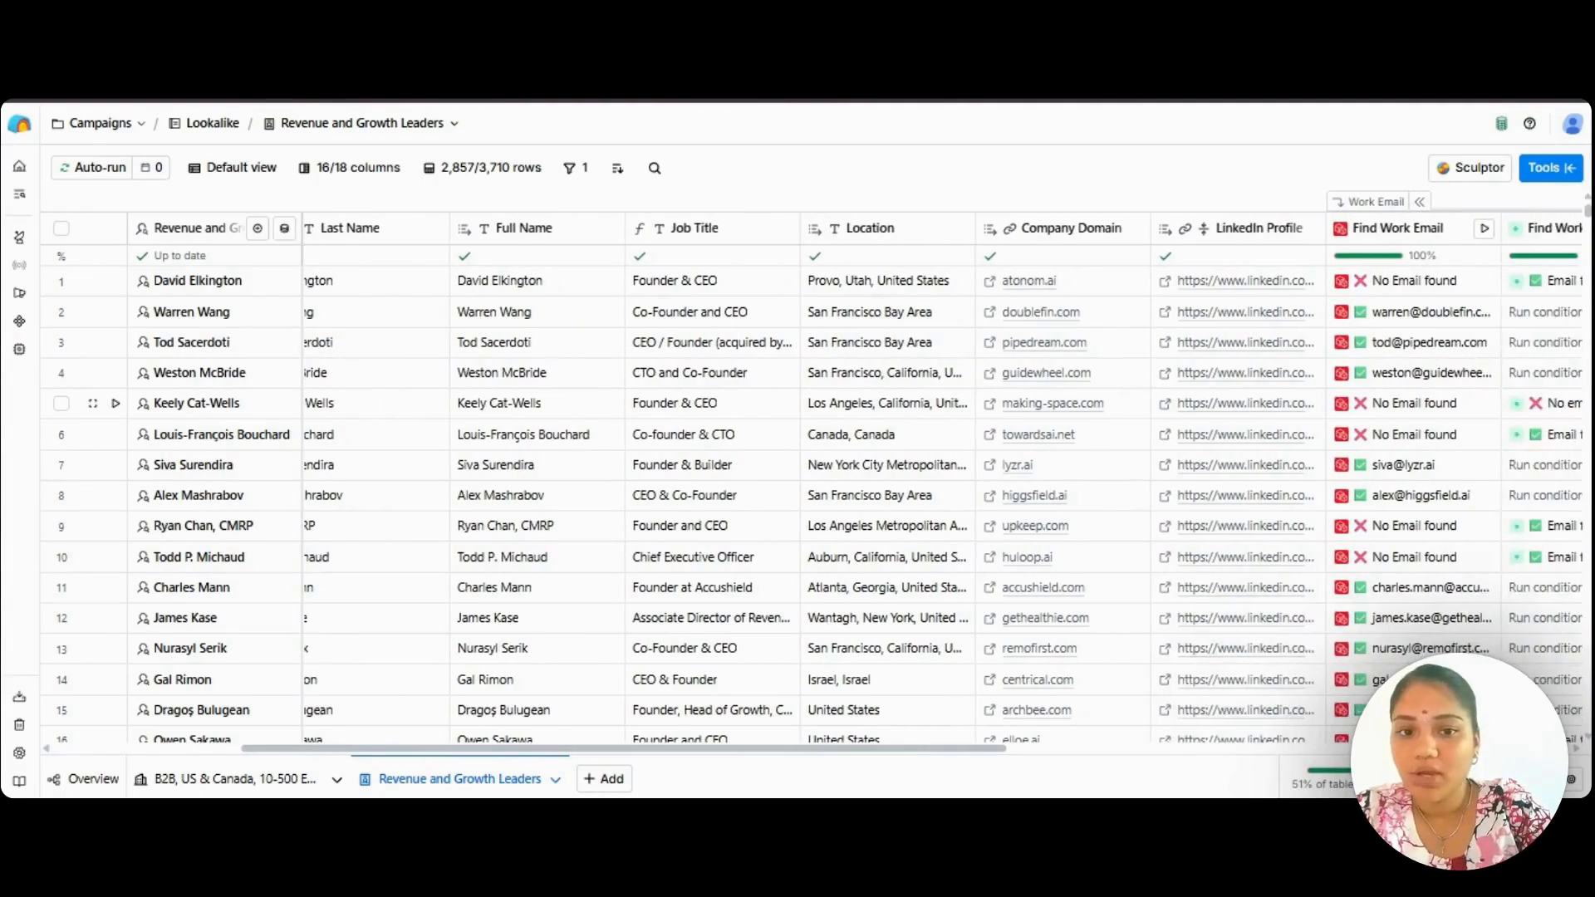
View the cell details of the first person in the "Revenue and Growth Leaders" column, and close them when finished.
scroll(288, 311, "left", 6)
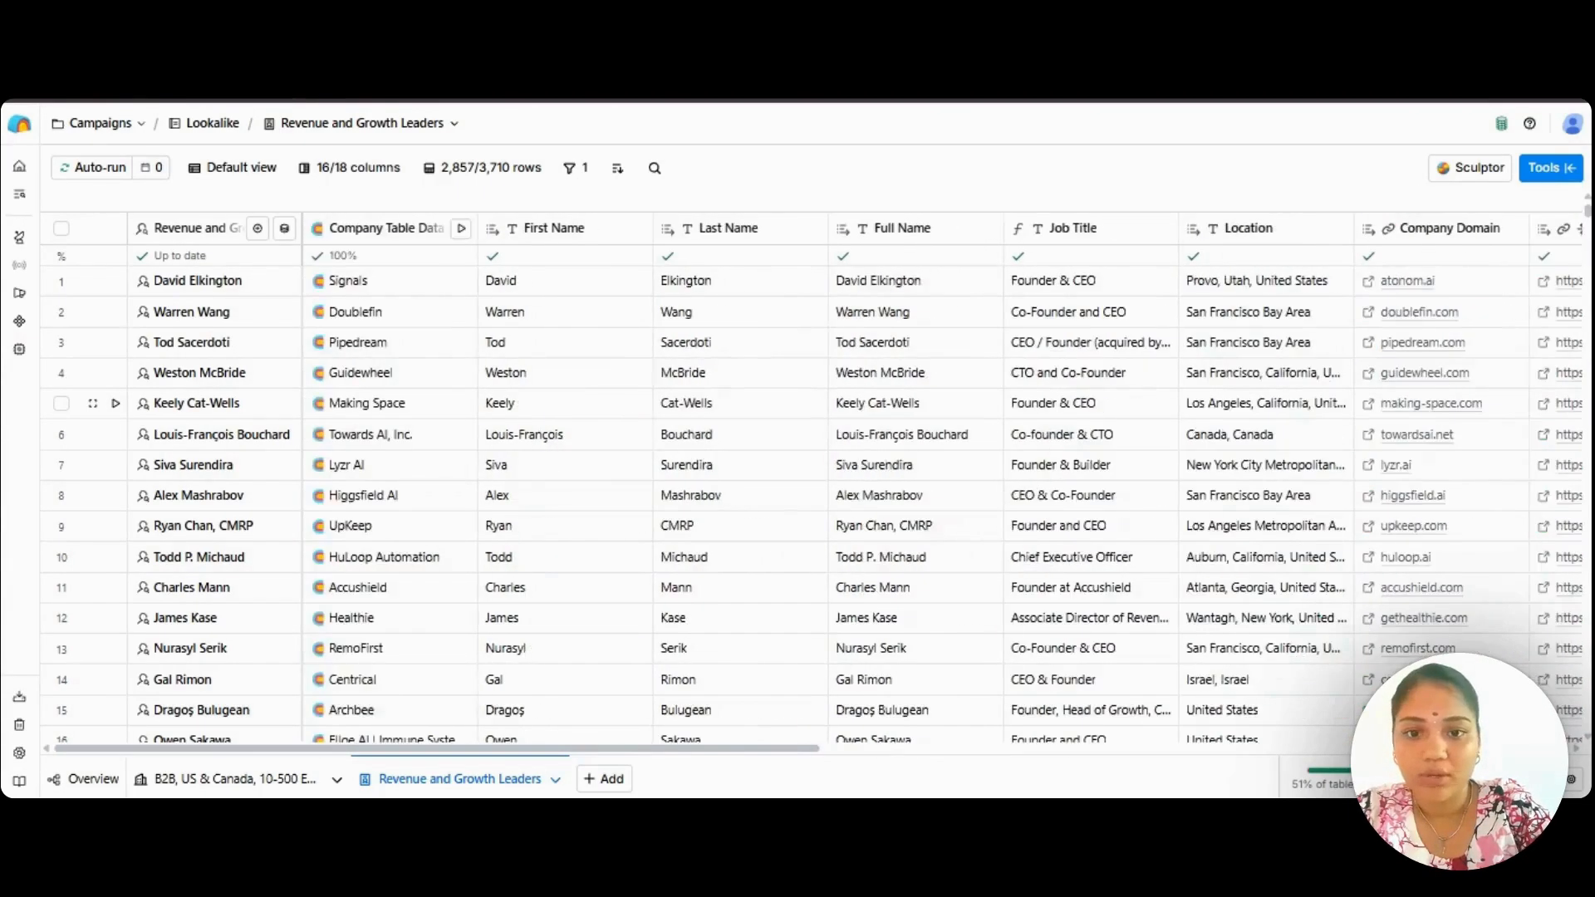
left_click(231, 287)
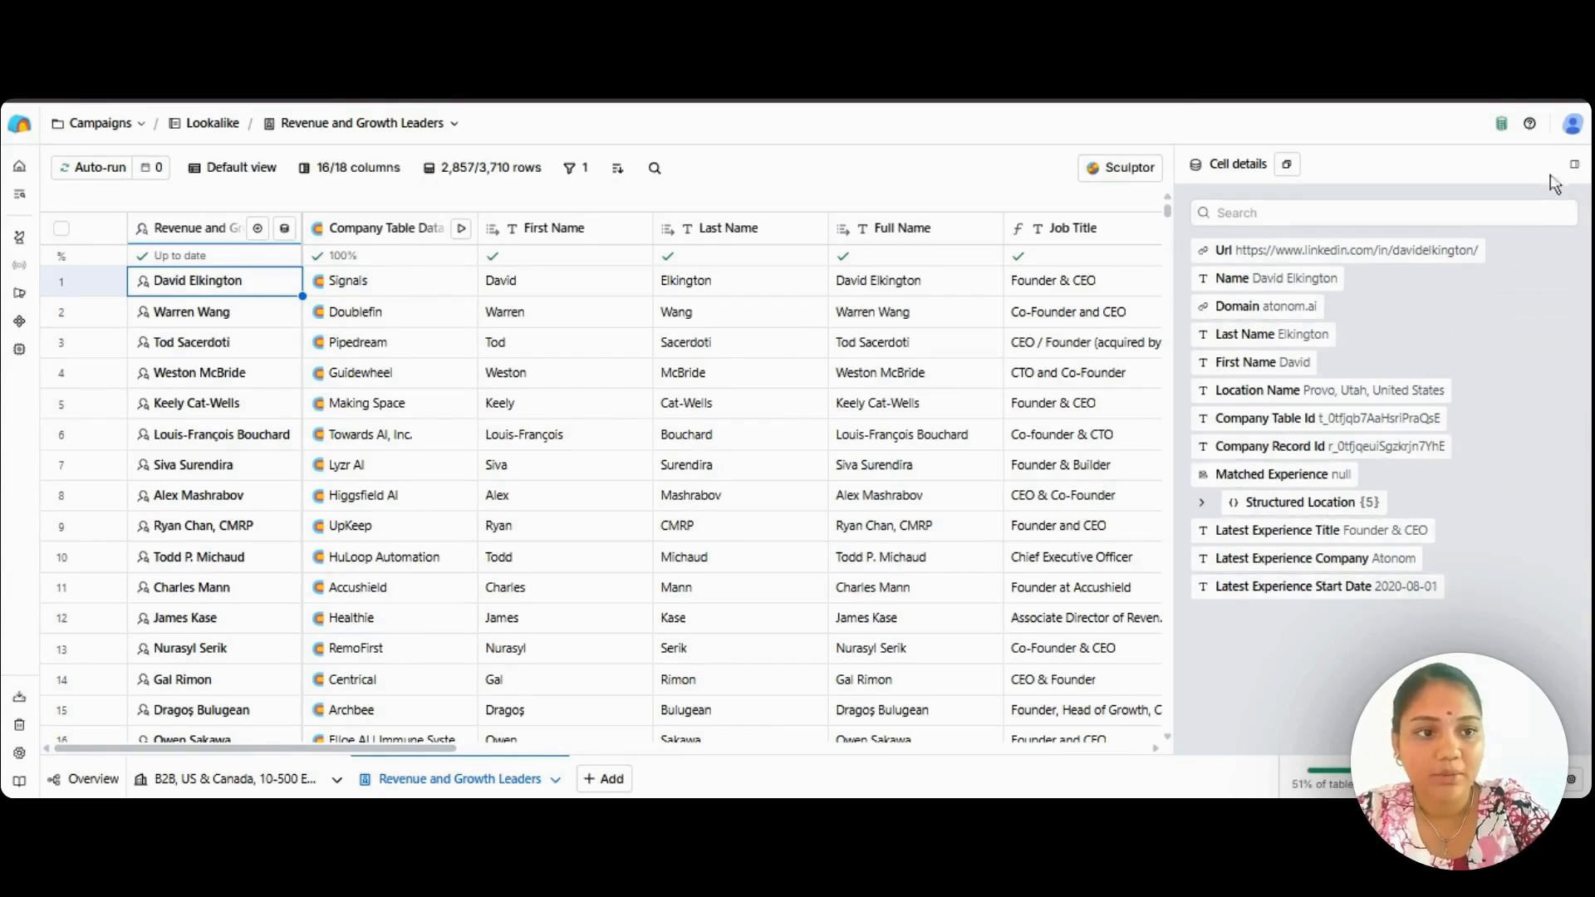
left_click(1574, 166)
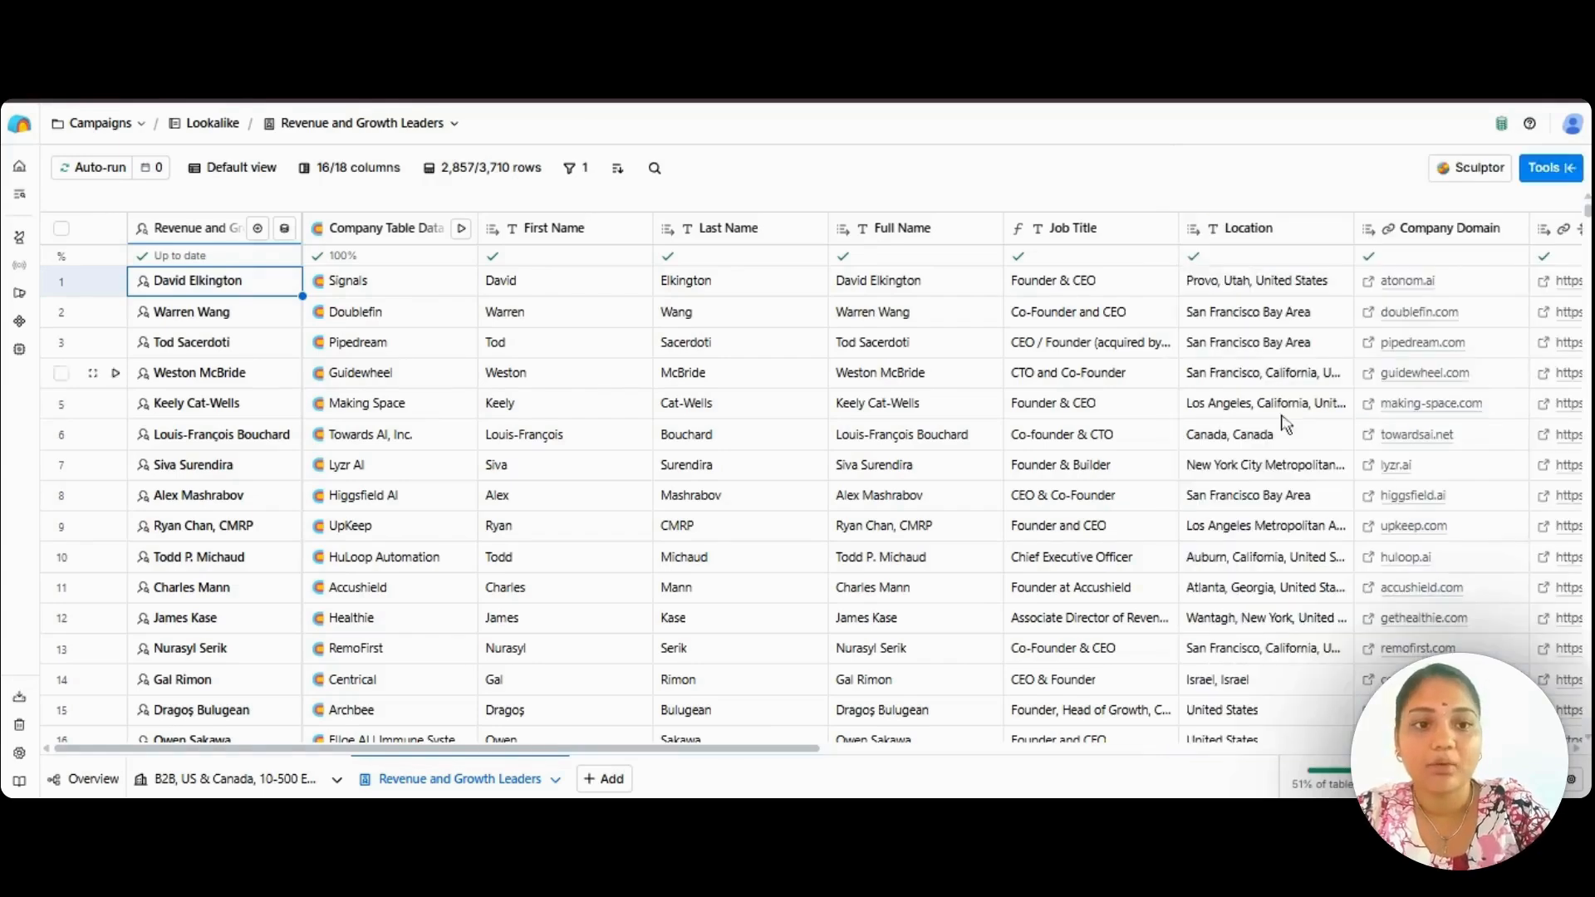
Examine the Work Email column group, from the successive email lookup columns through the final Work Email column.
scroll(1268, 443, "right", 10)
scroll(1269, 442, "right", 10)
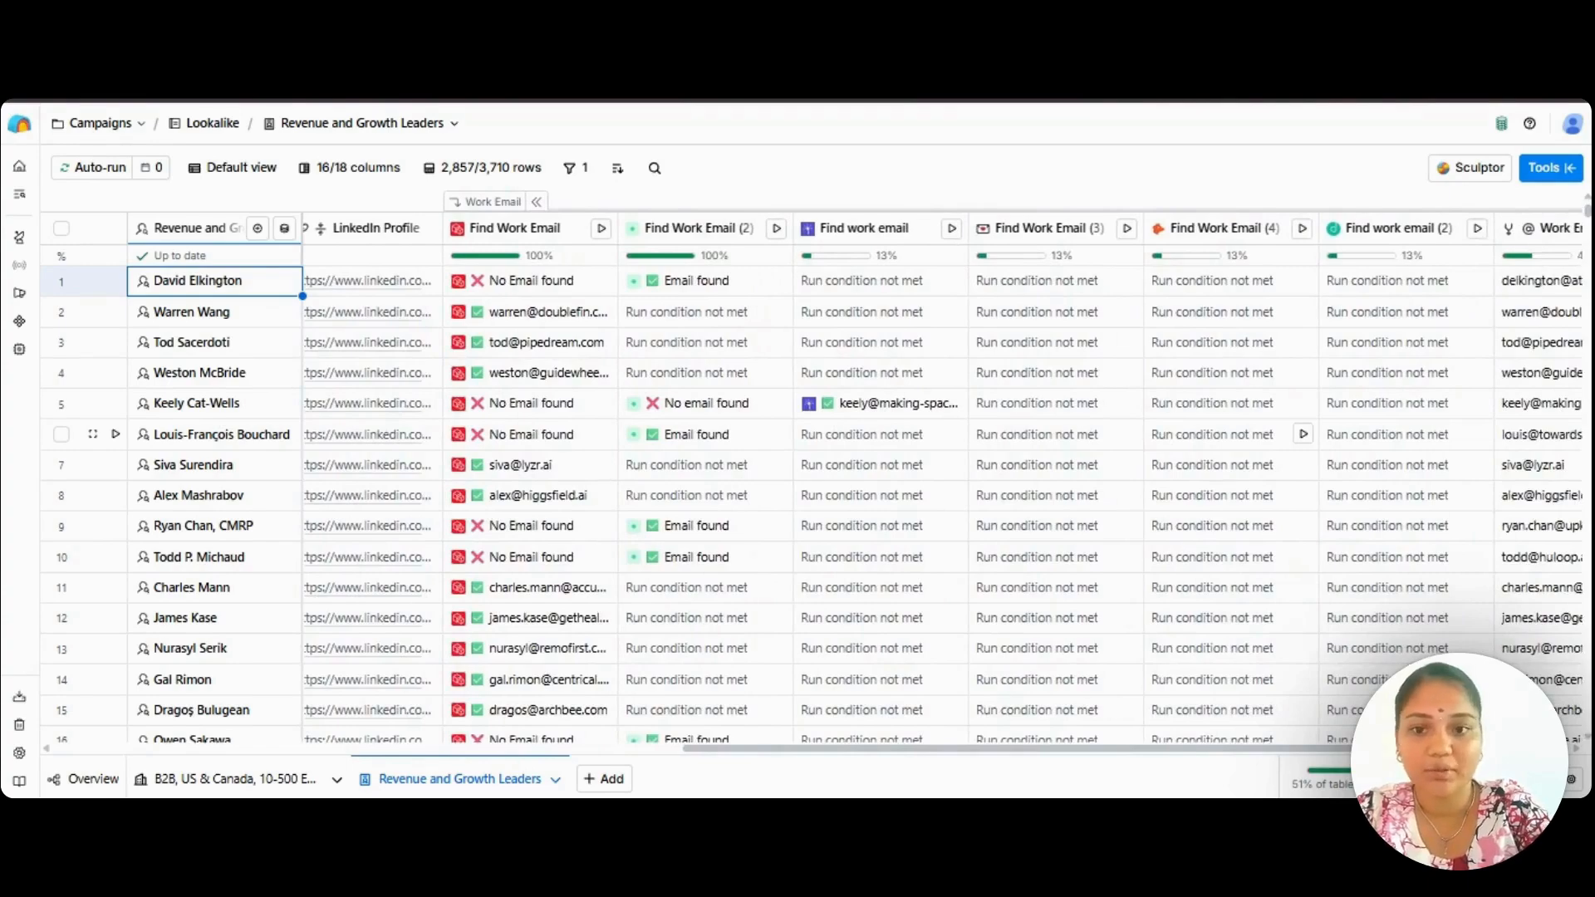
scroll(1213, 444, "right", 3)
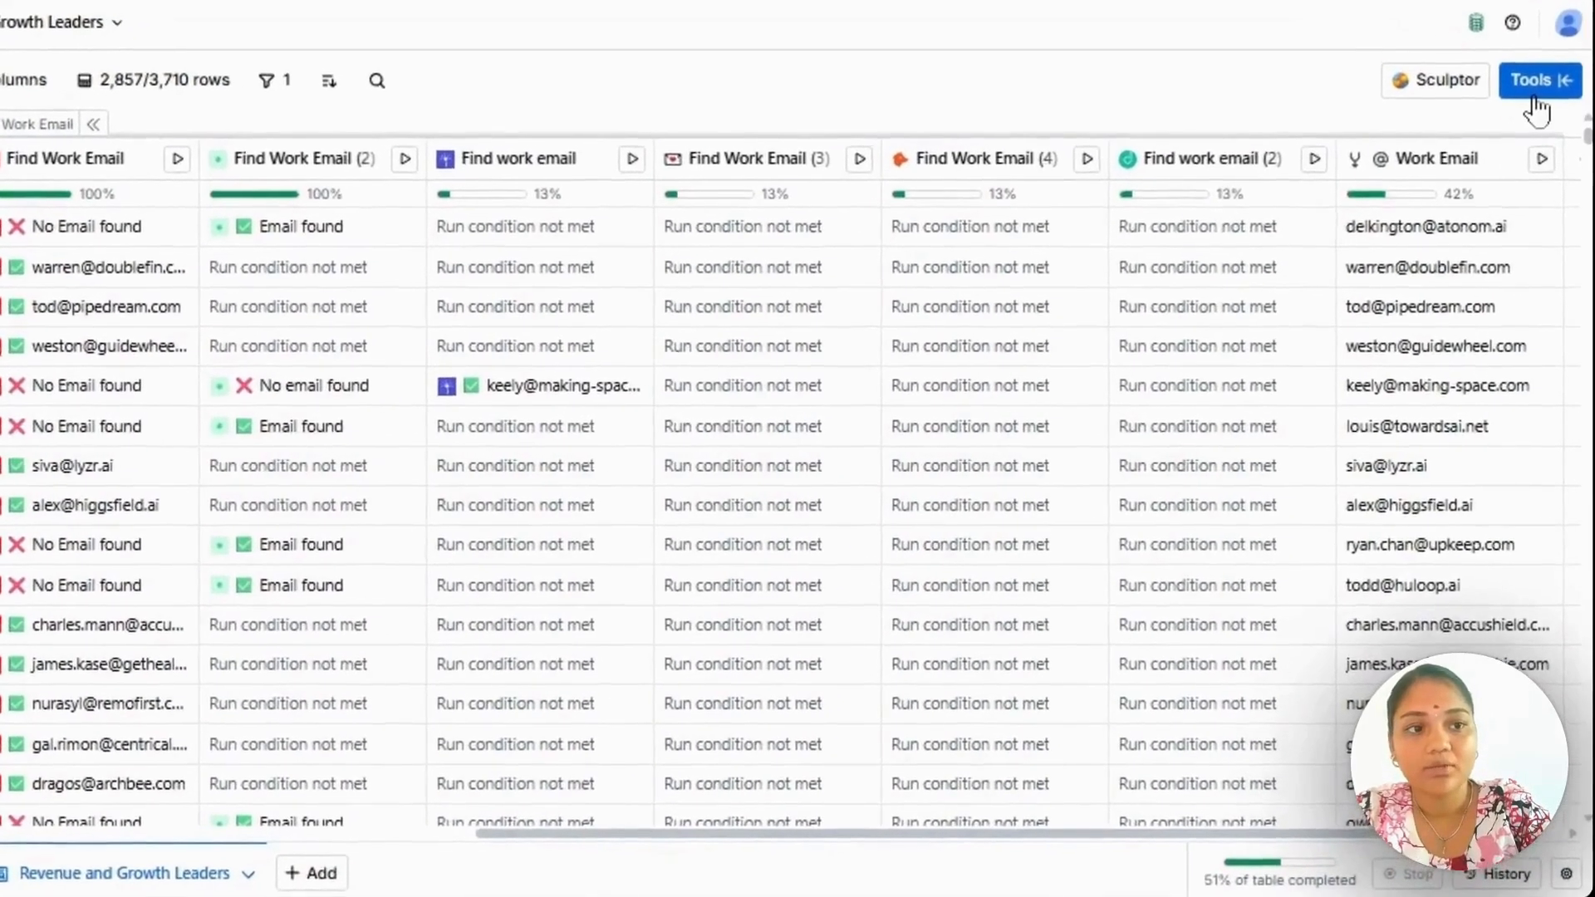
Open the Work Email enrichment in its full configuration and view the providers in its waterfall sequence.
left_click(1549, 168)
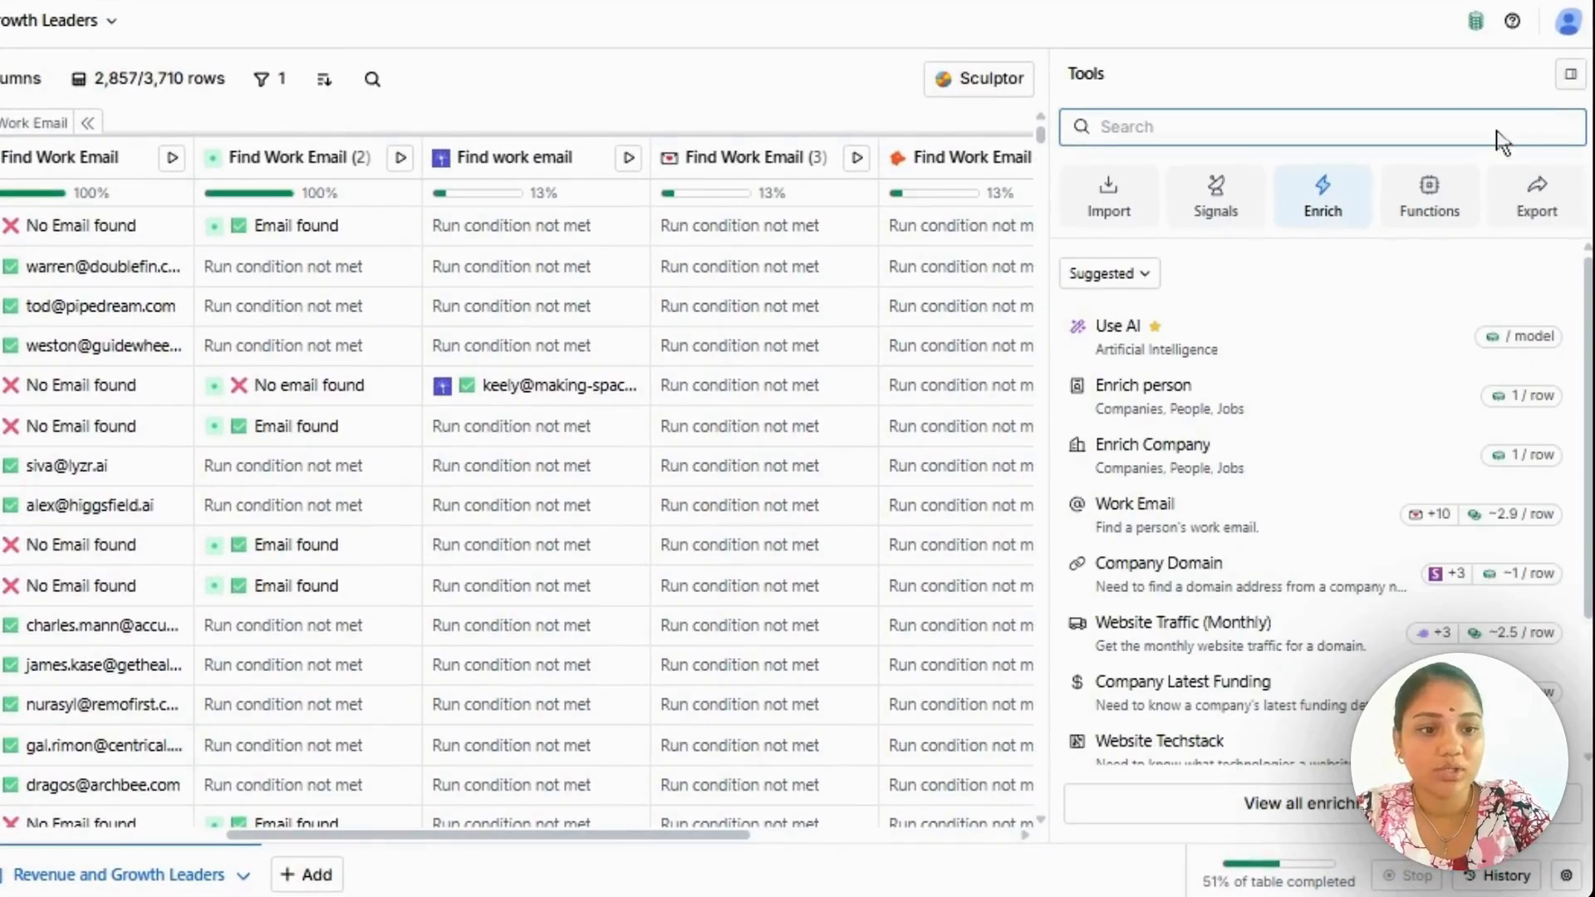
left_click(1179, 519)
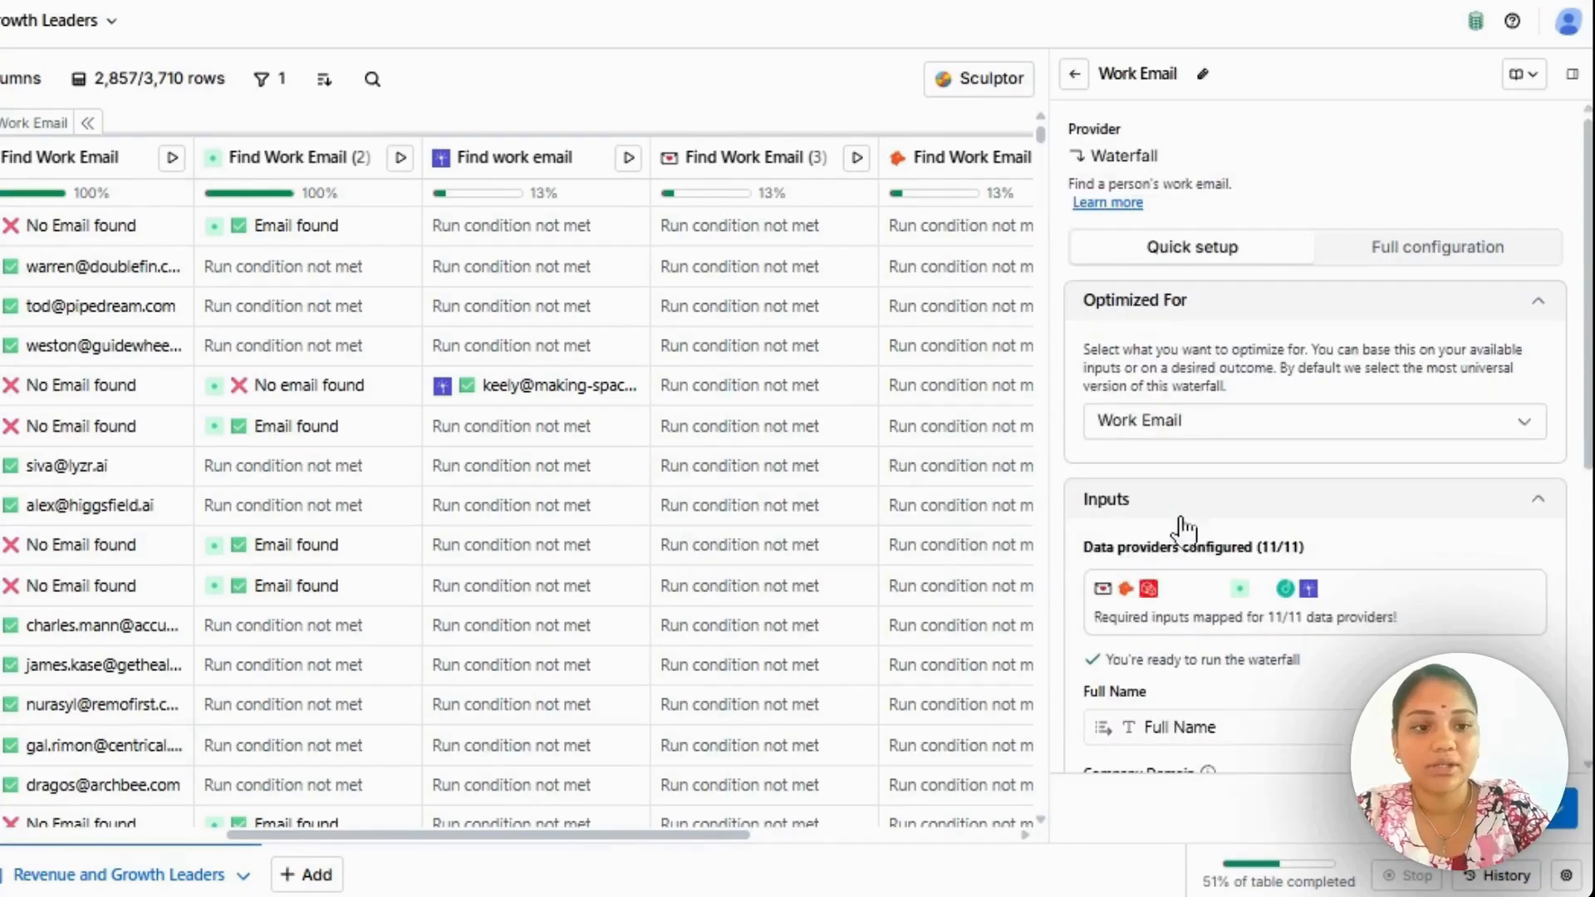
left_click(1429, 270)
scroll(1308, 482, "down", 1)
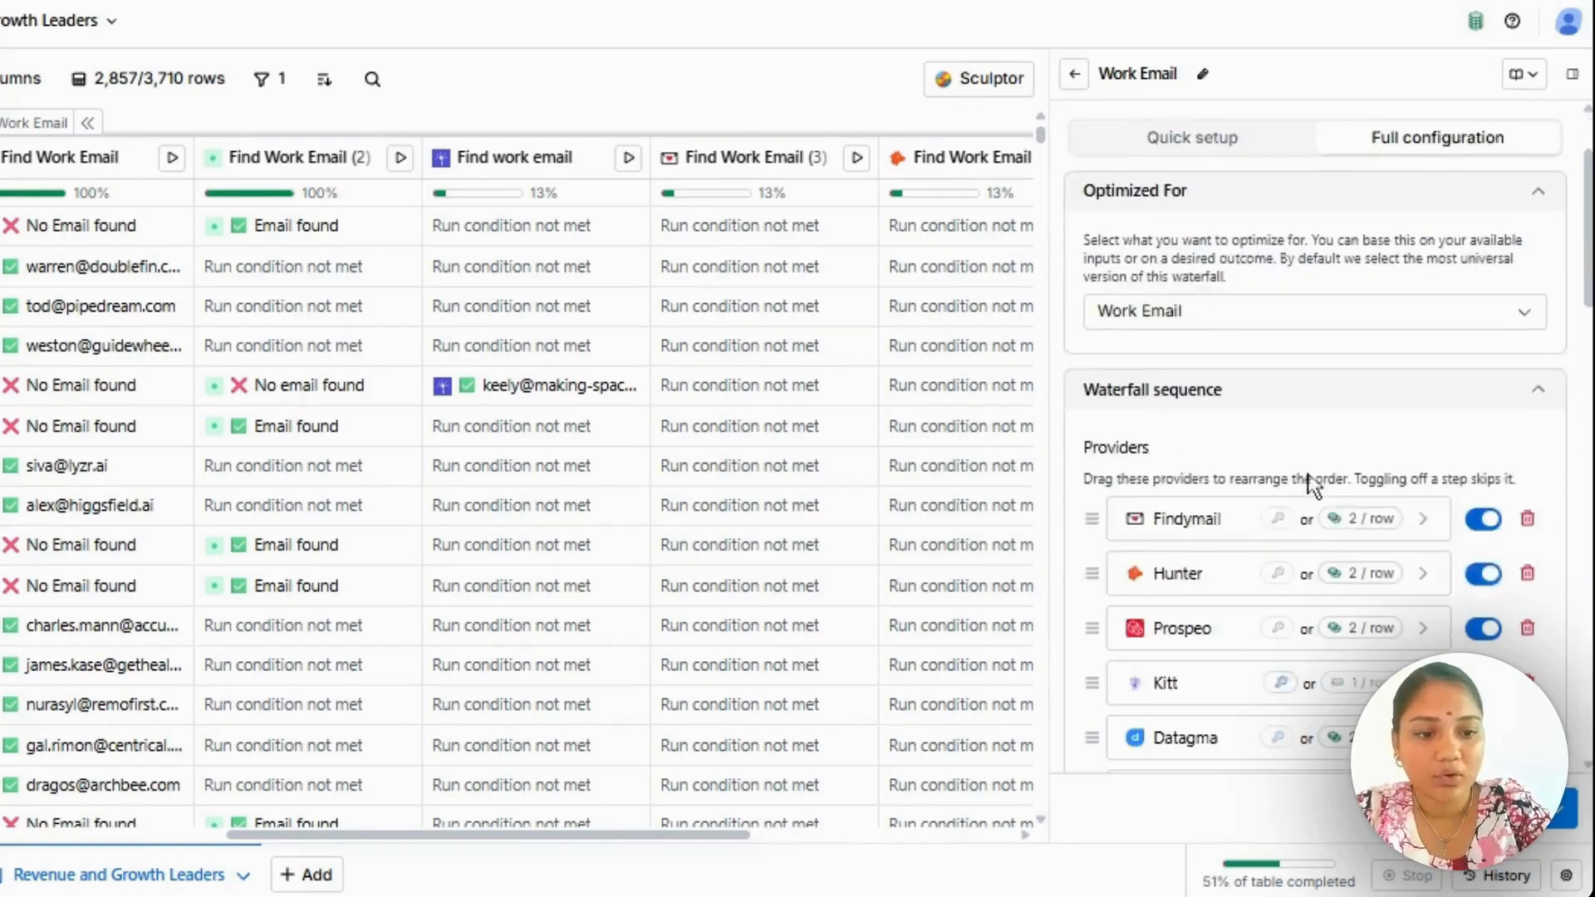
scroll(1310, 484, "down", 3)
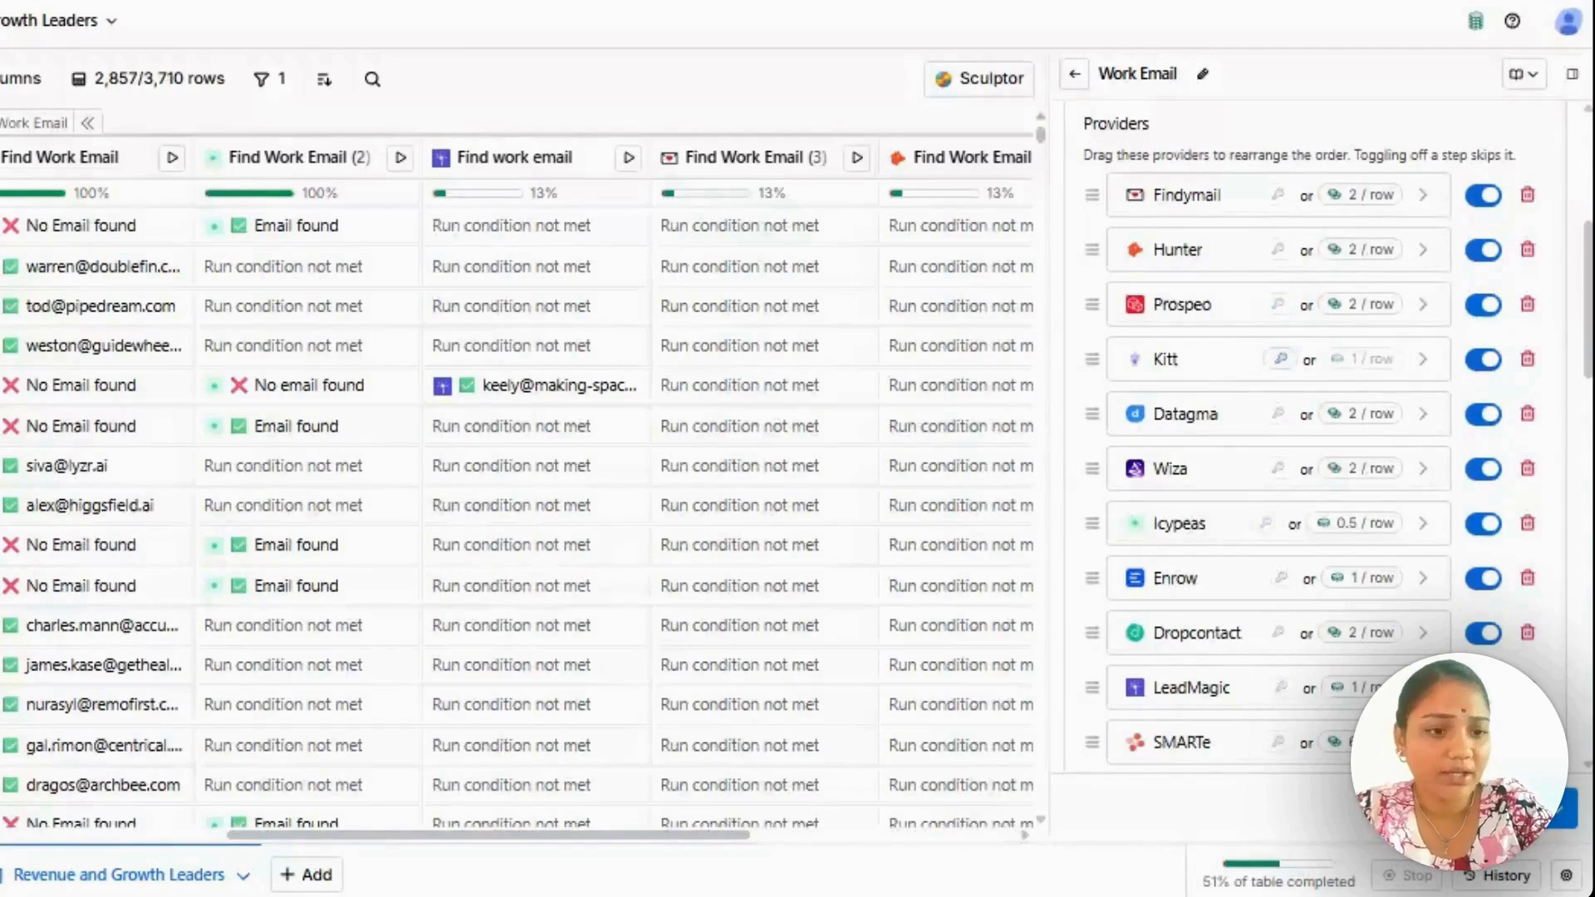
Reorder the waterfall so Icypeas, Enrow, LeadMagic and Kitt come before Findymail, and remove the SMARTe provider.
left_click_drag(1092, 525, 1086, 250)
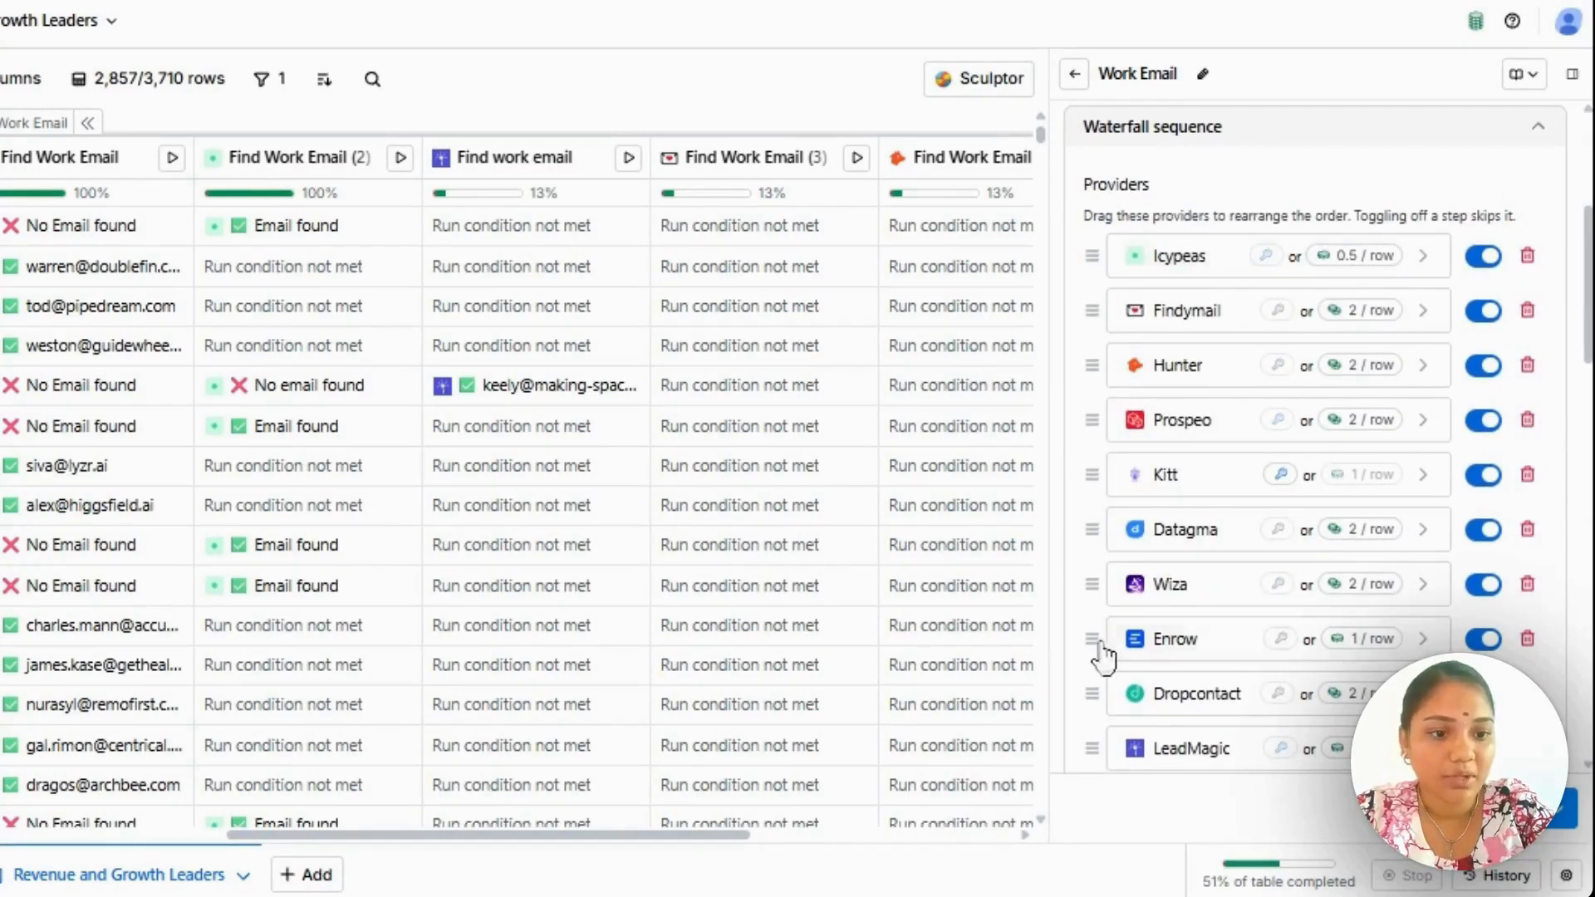
left_click_drag(1098, 648, 1081, 329)
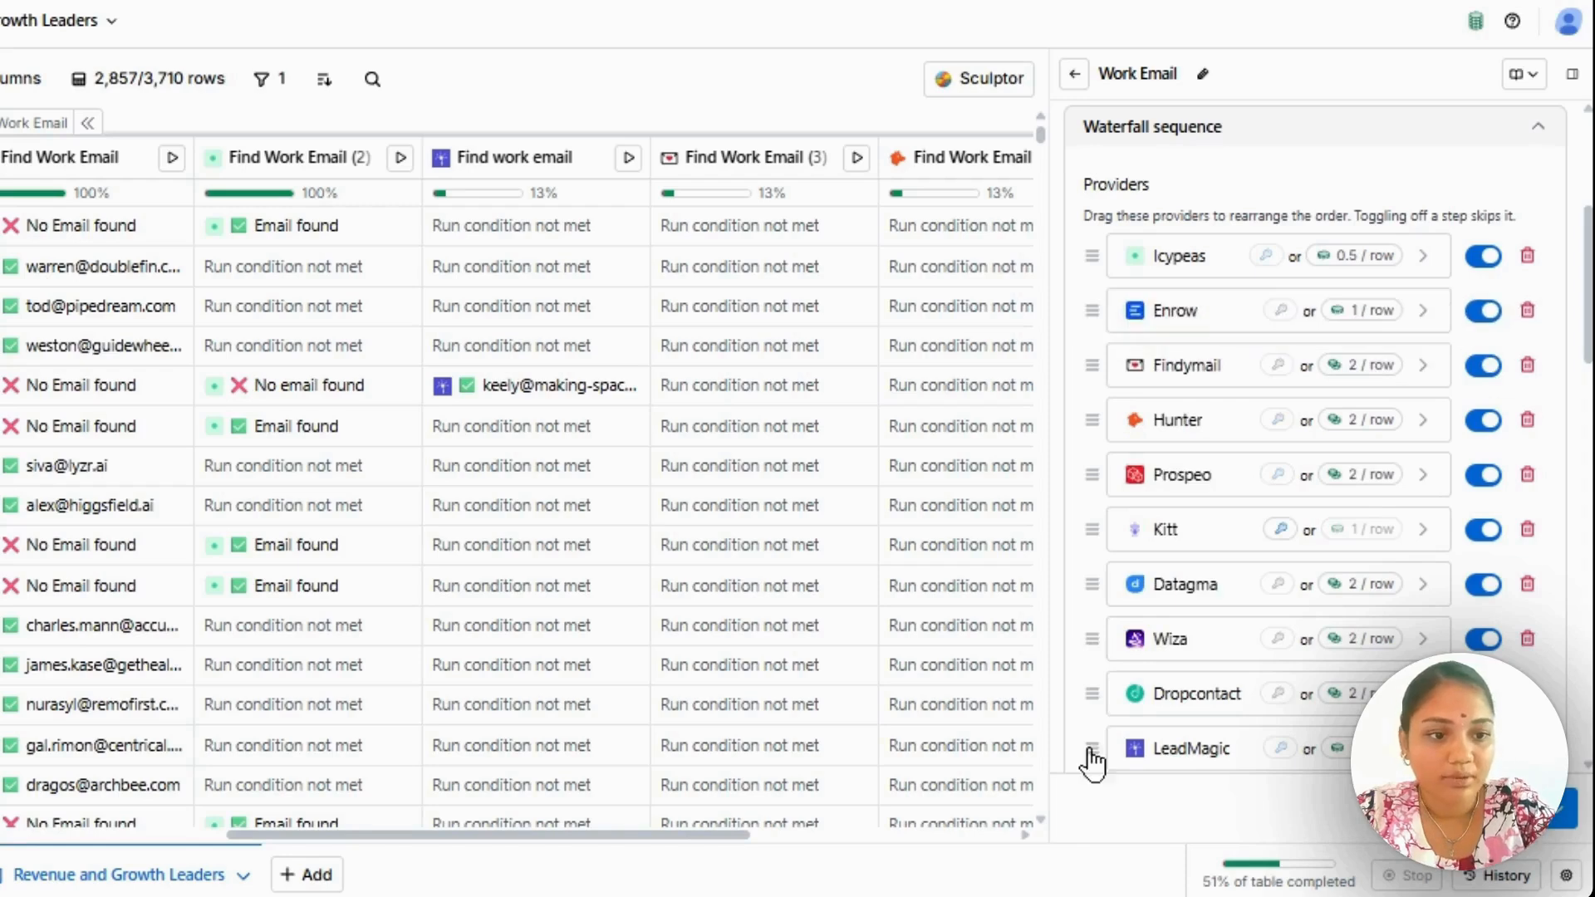
left_click_drag(1089, 750, 1101, 358)
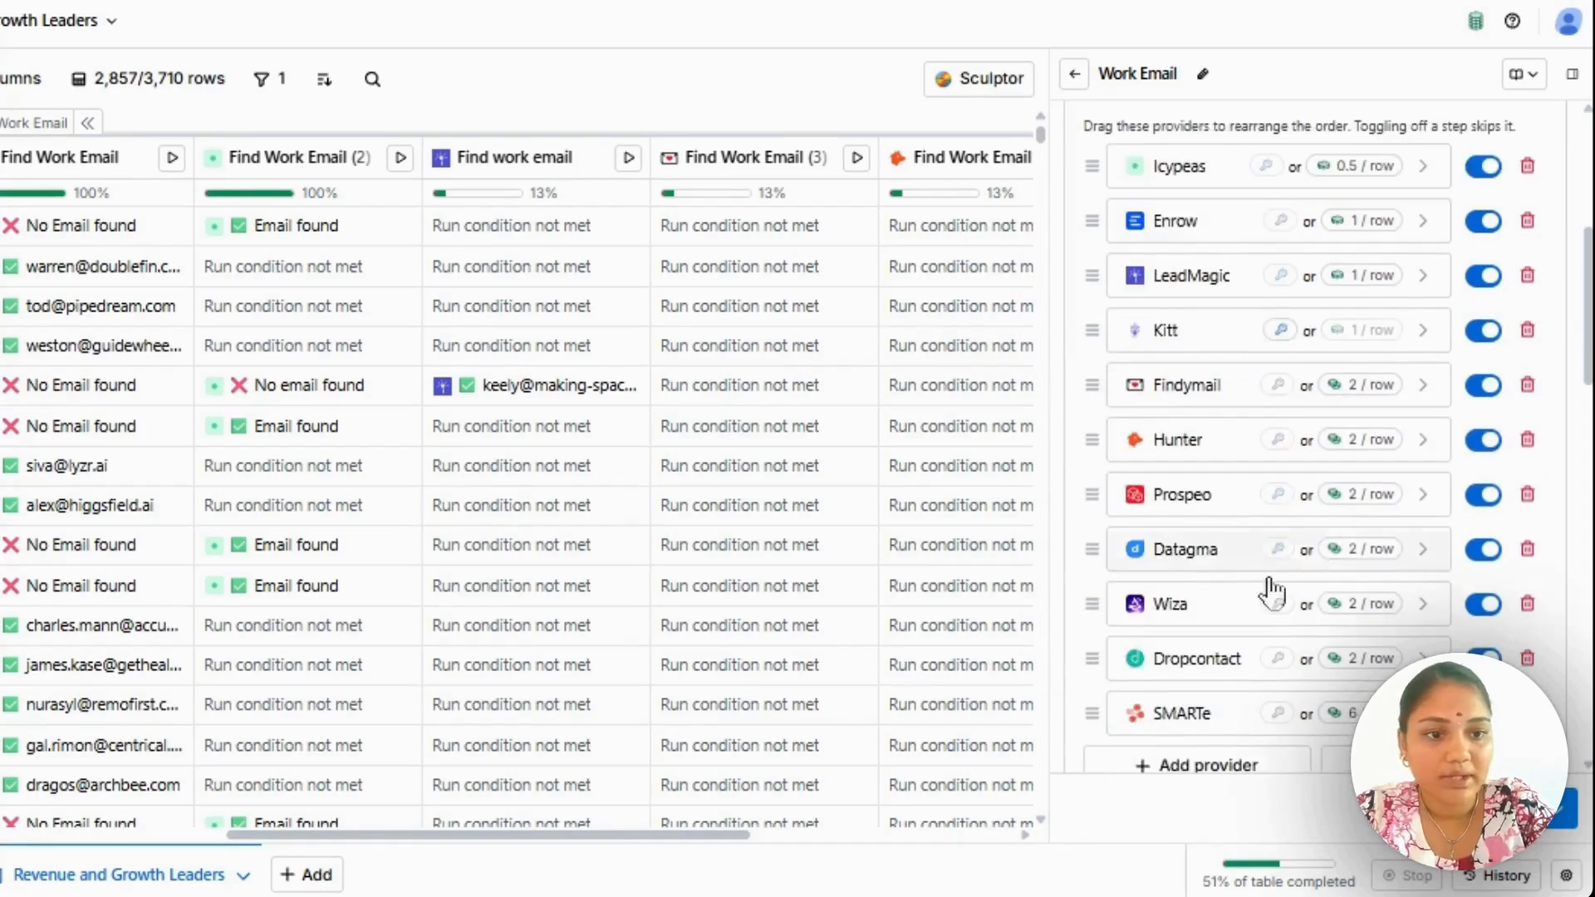
scroll(1252, 615, "down", 3)
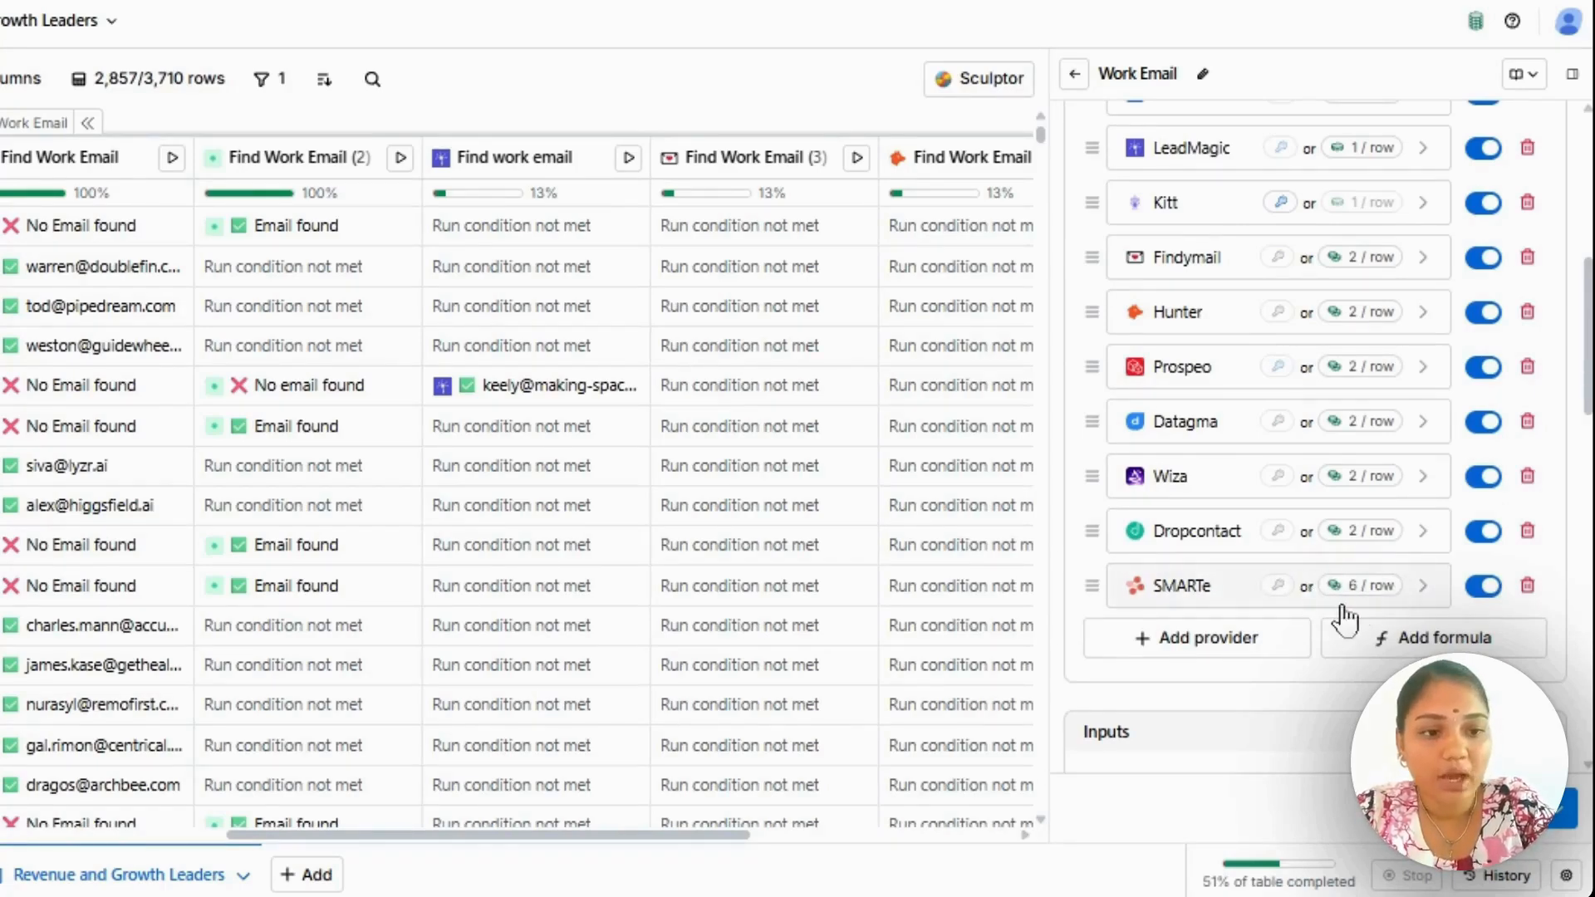
left_click(1527, 587)
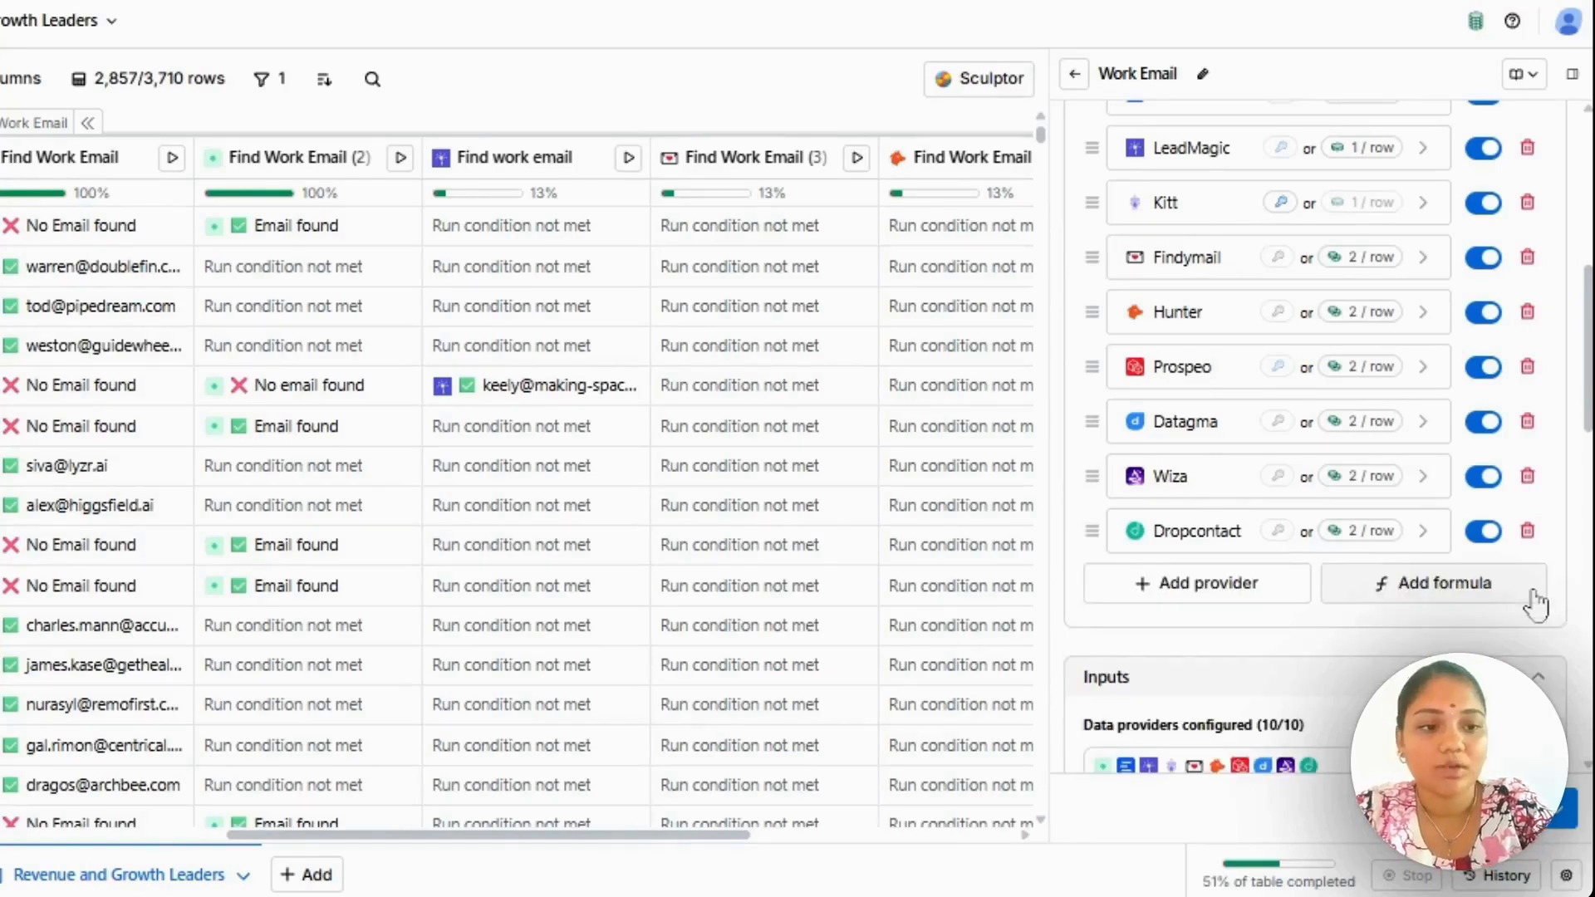
Examine the waterfall's input mappings for name, company and social profiles, previewing the values mapped to Company Name.
scroll(1314, 434, "down", 7)
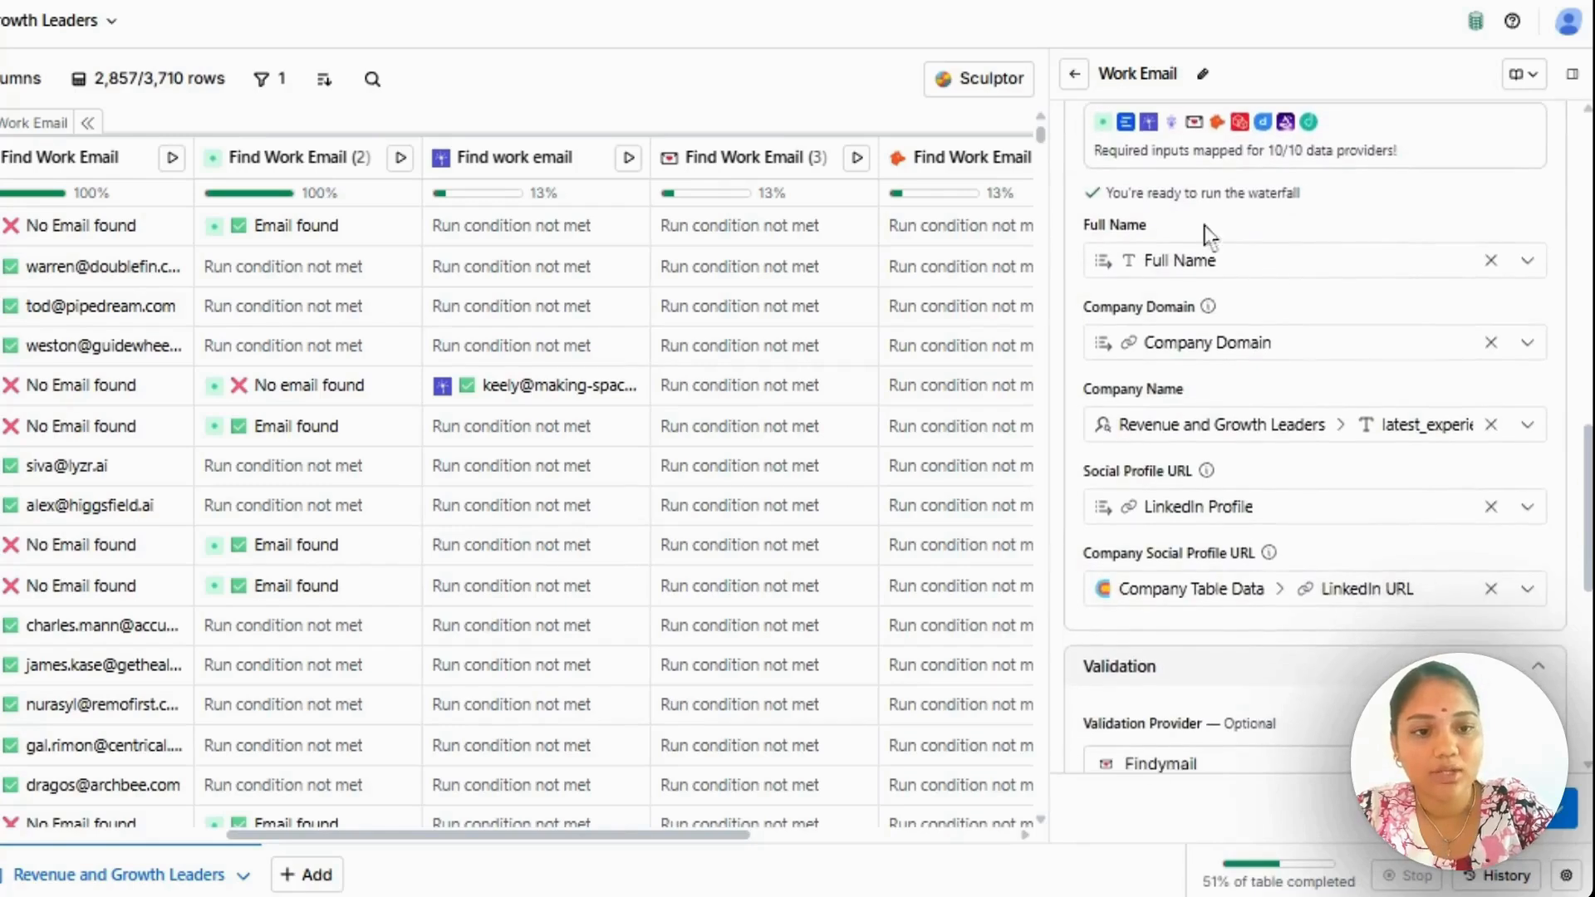
mouse_move(1255, 281)
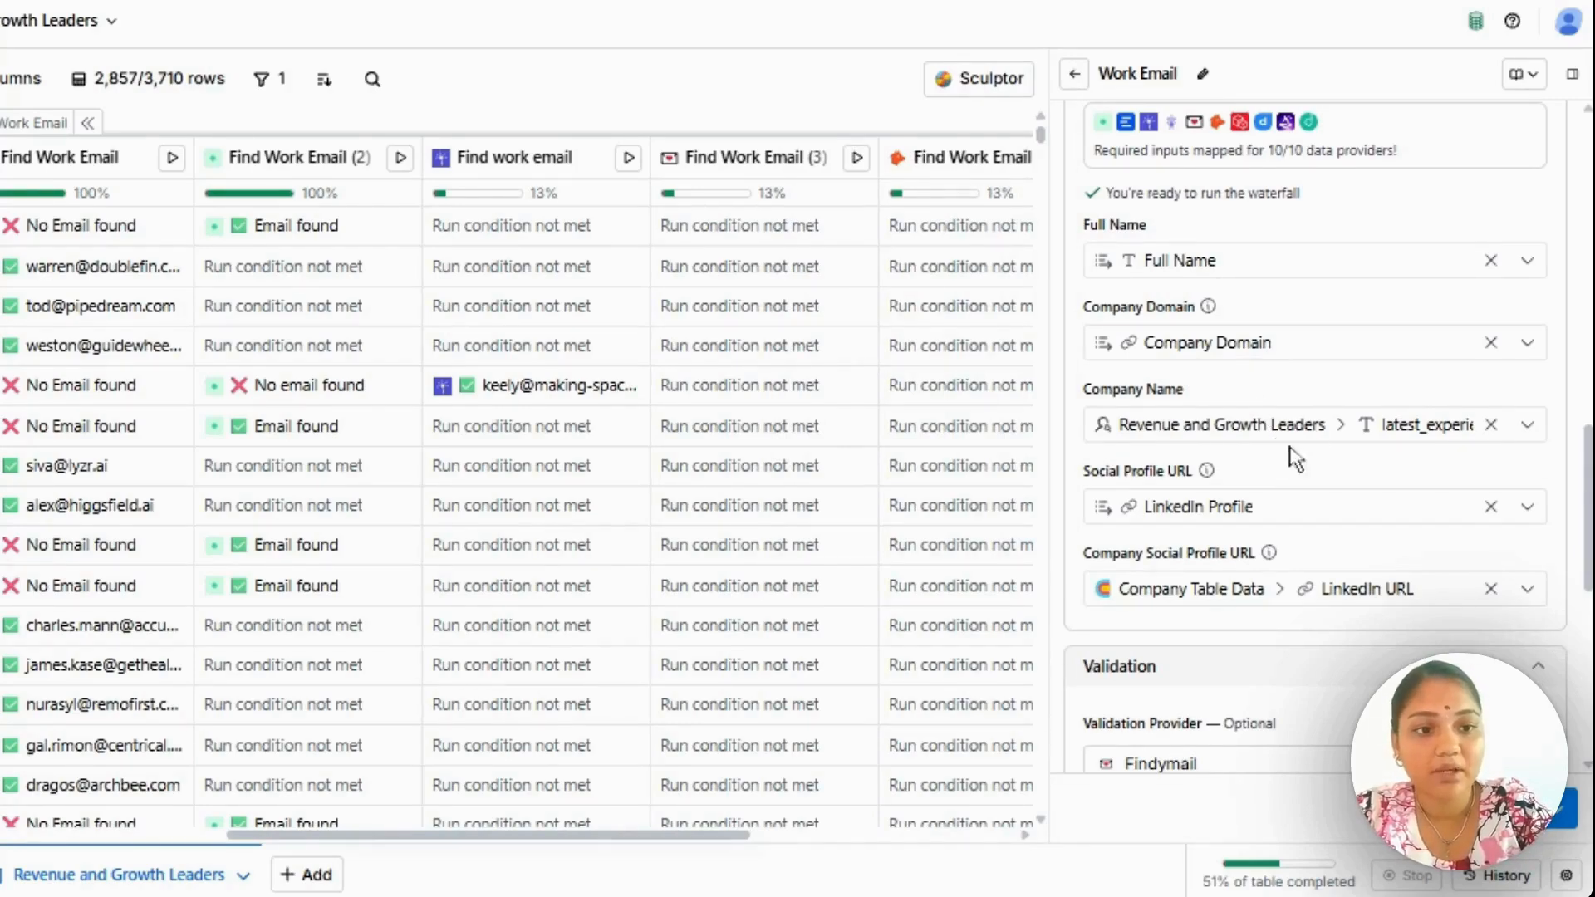
mouse_move(1318, 432)
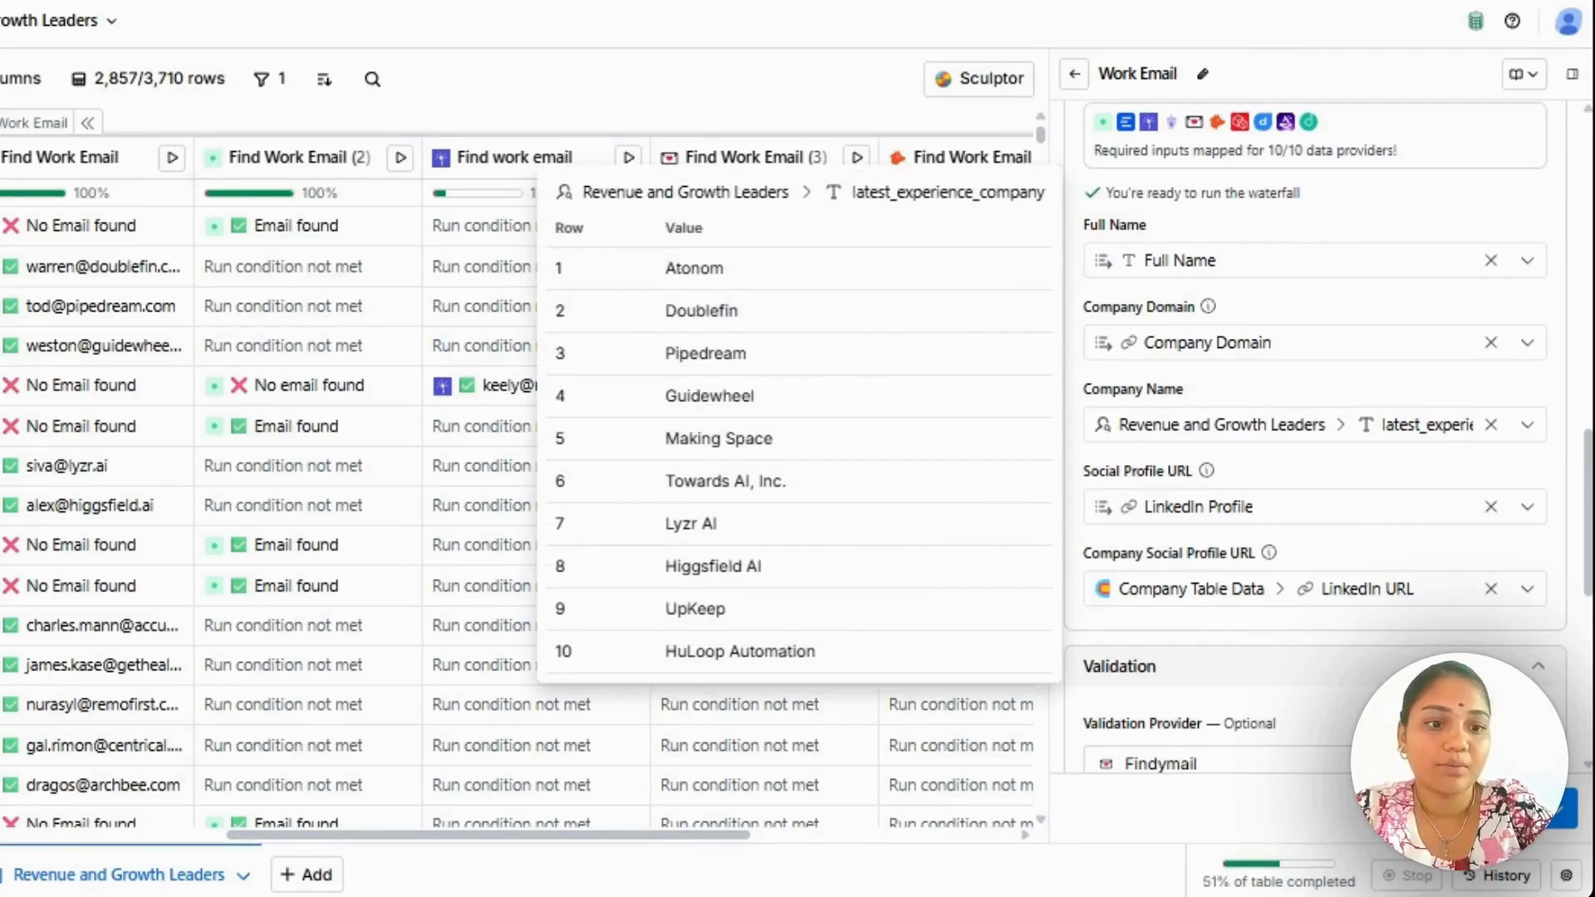
Review the Validation and additional column settings, and view the available validation providers without choosing another one.
scroll(1312, 440, "down", 5)
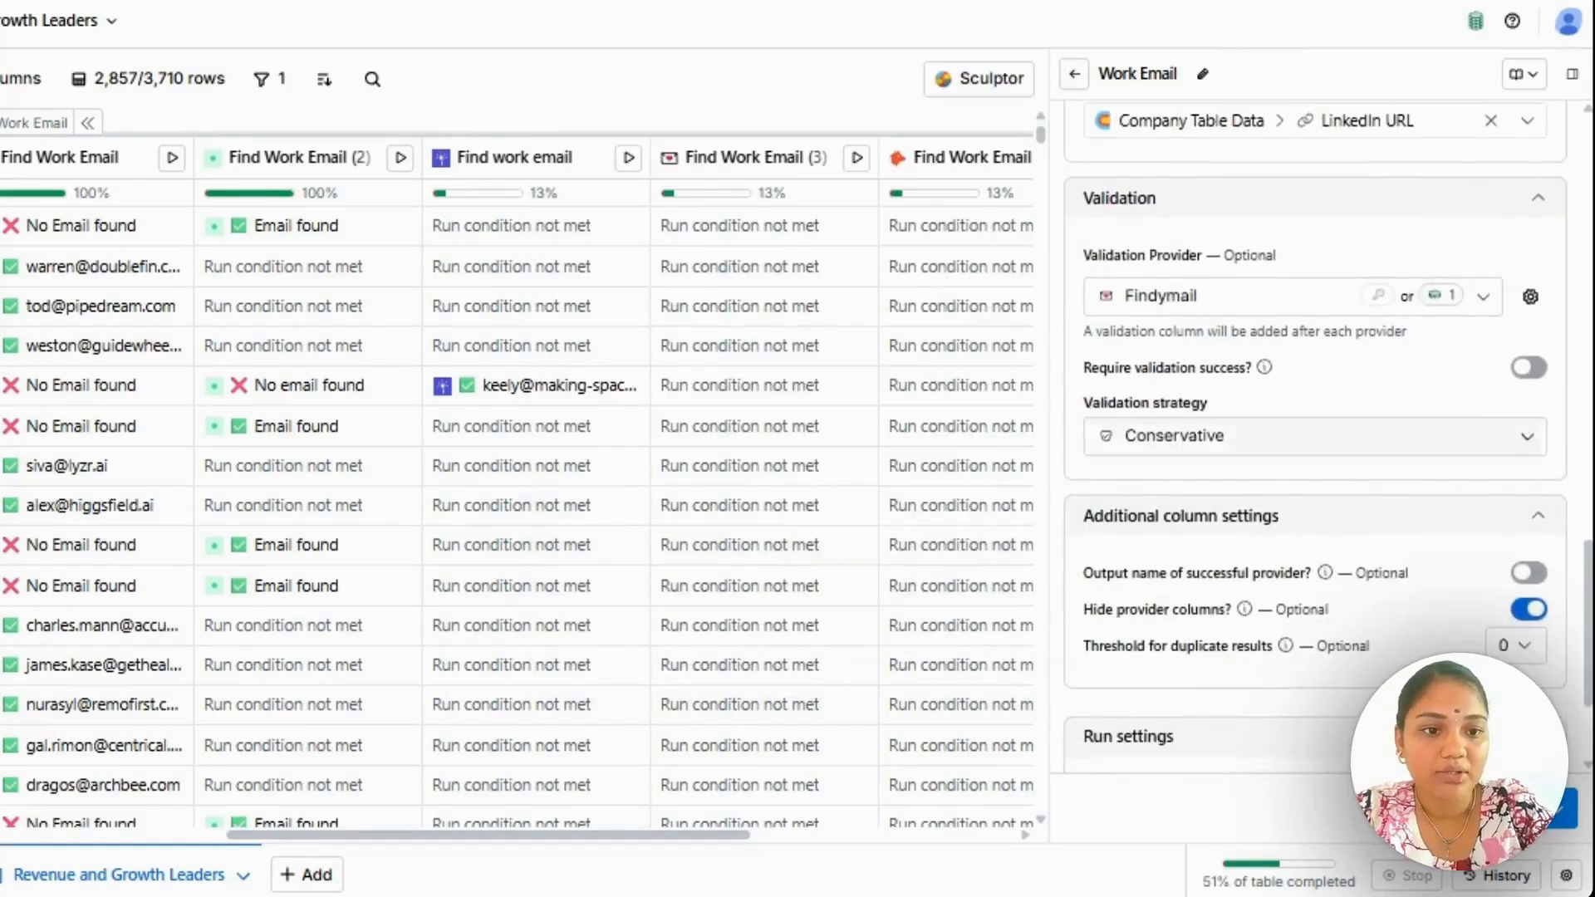
scroll(1304, 371, "down", 1)
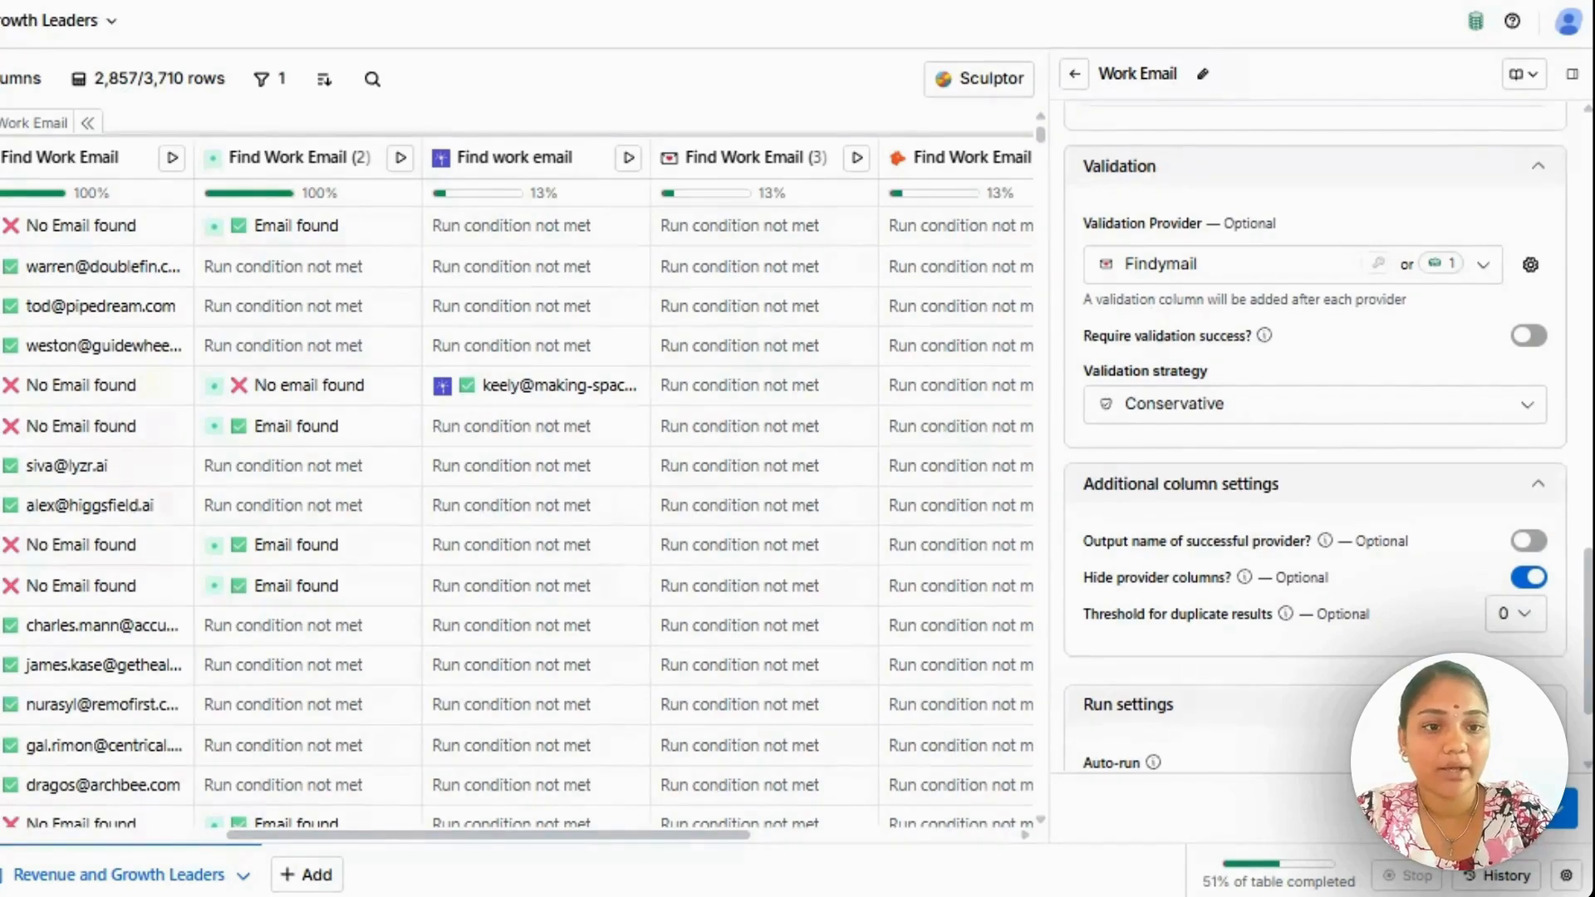
left_click(1249, 266)
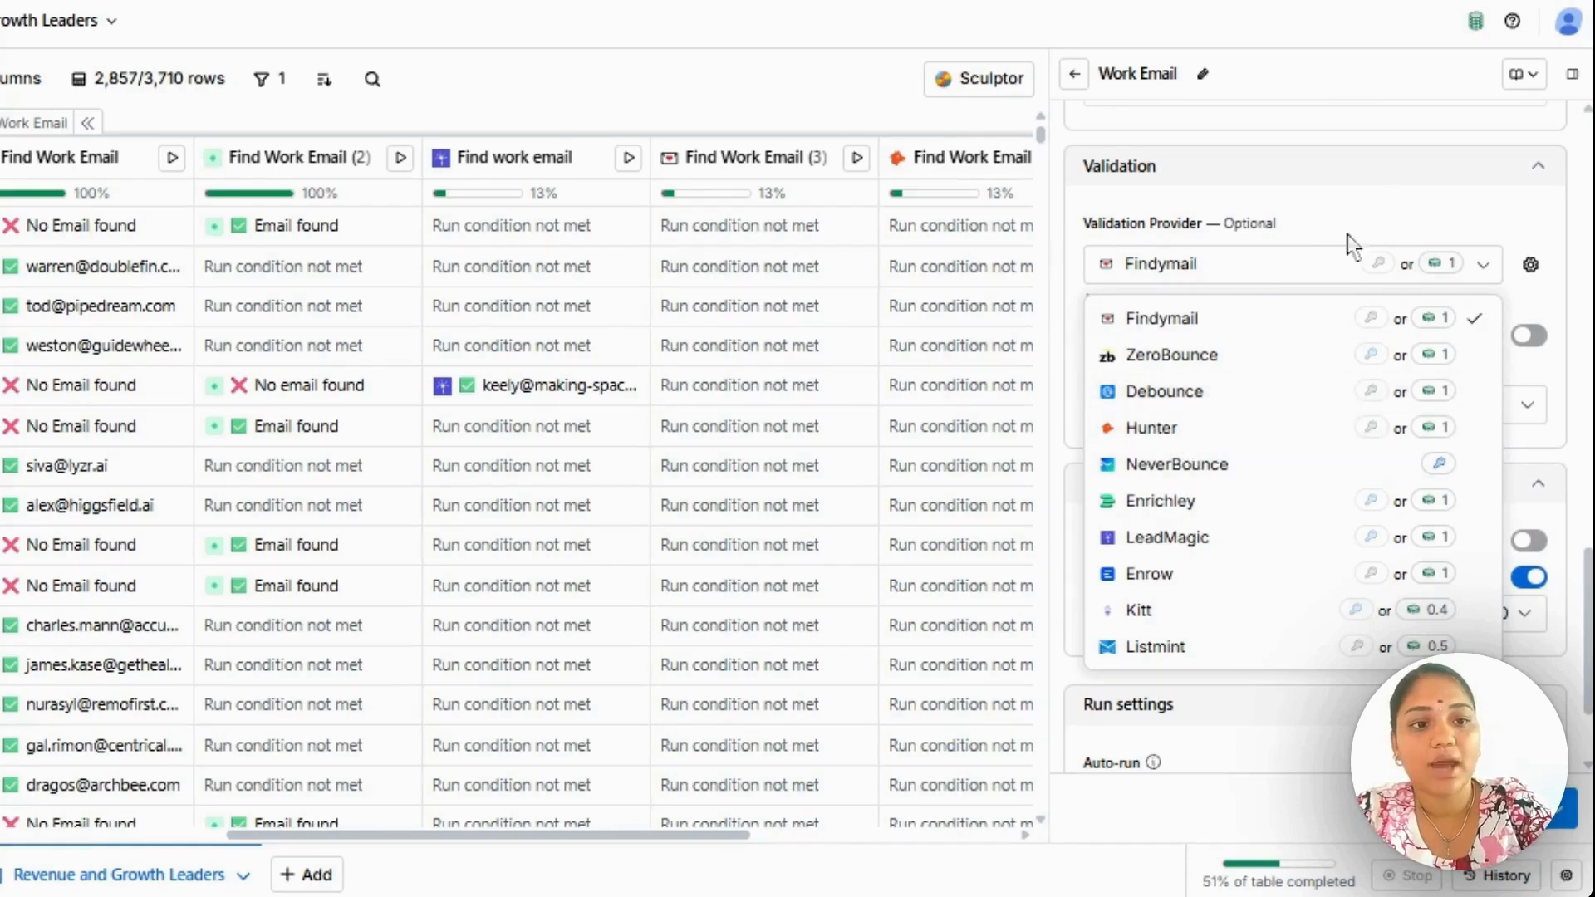
left_click(1392, 209)
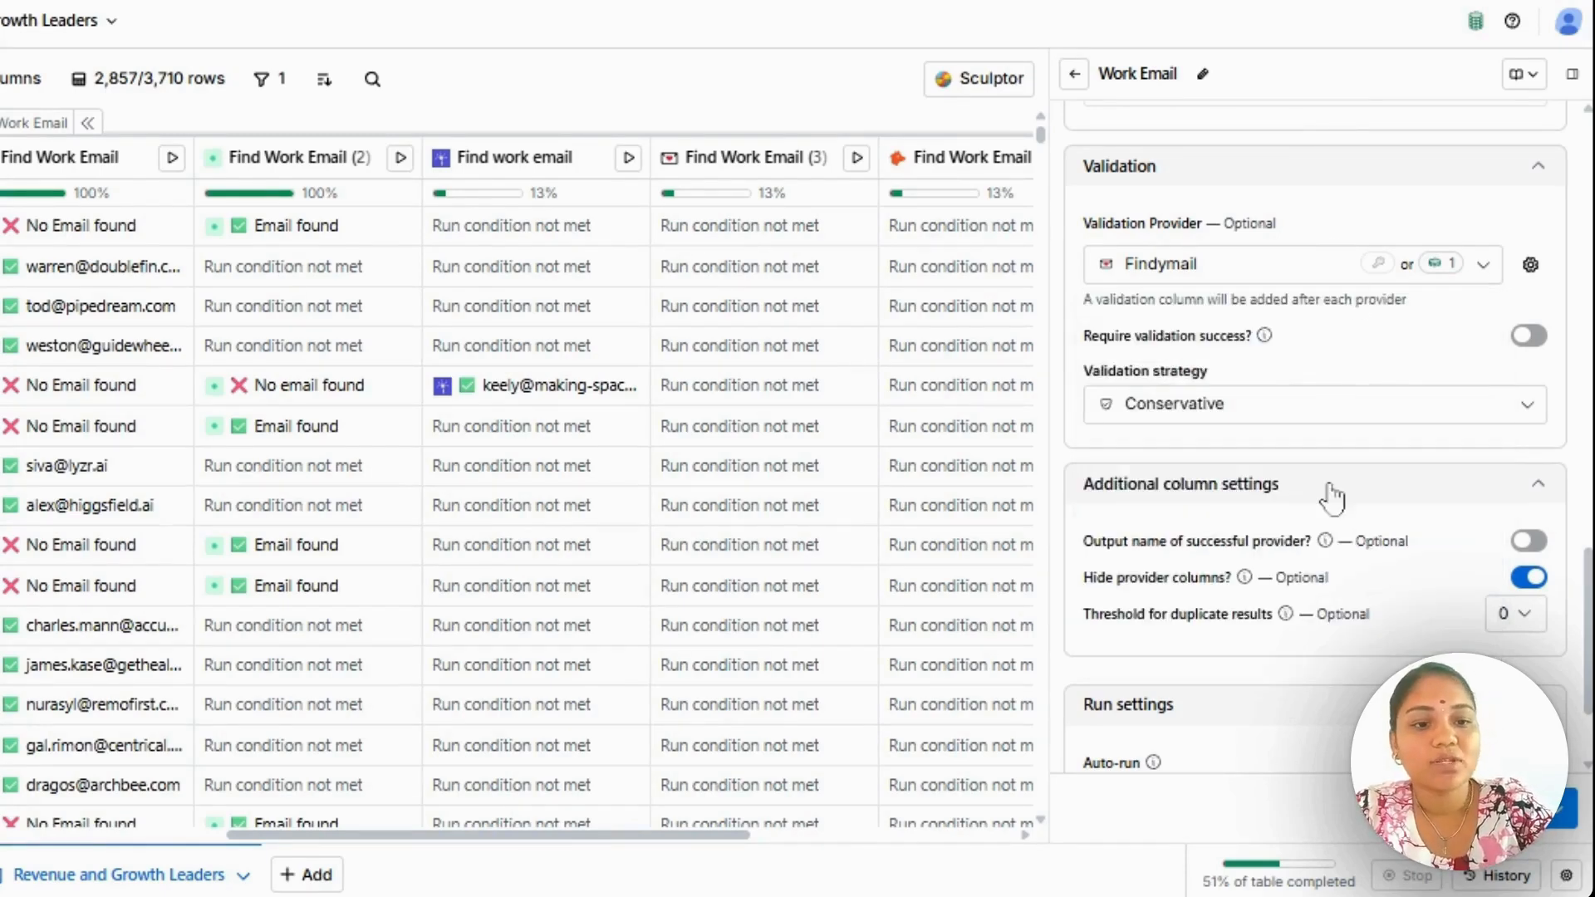
Enable the run condition in the run settings to view its formula field, and disable it again.
scroll(1329, 498, "down", 2)
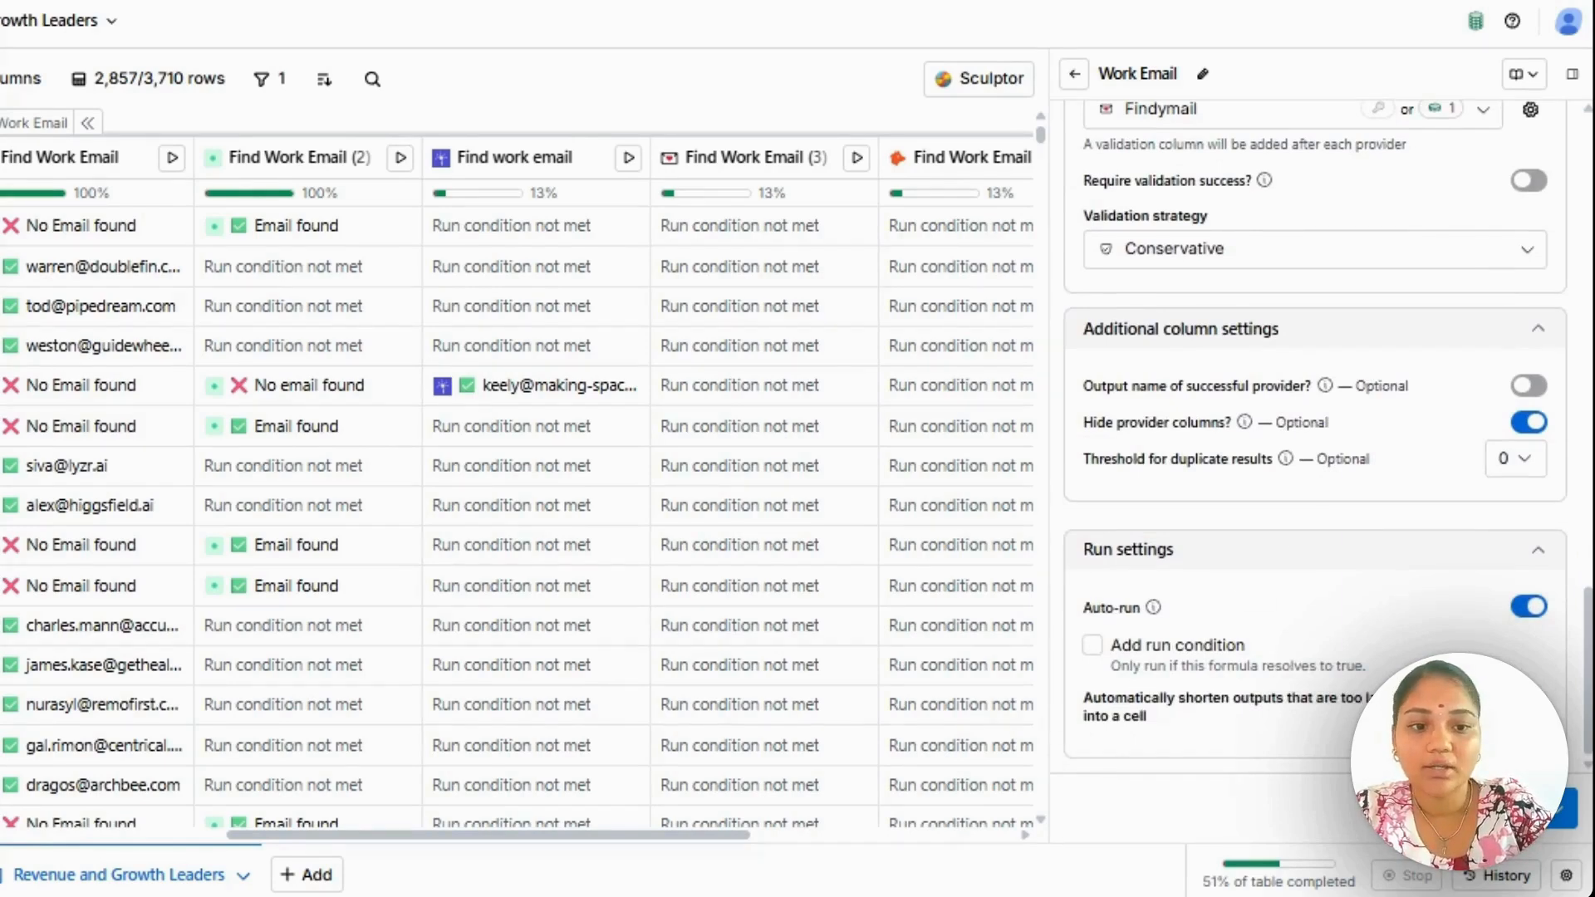
left_click(1092, 645)
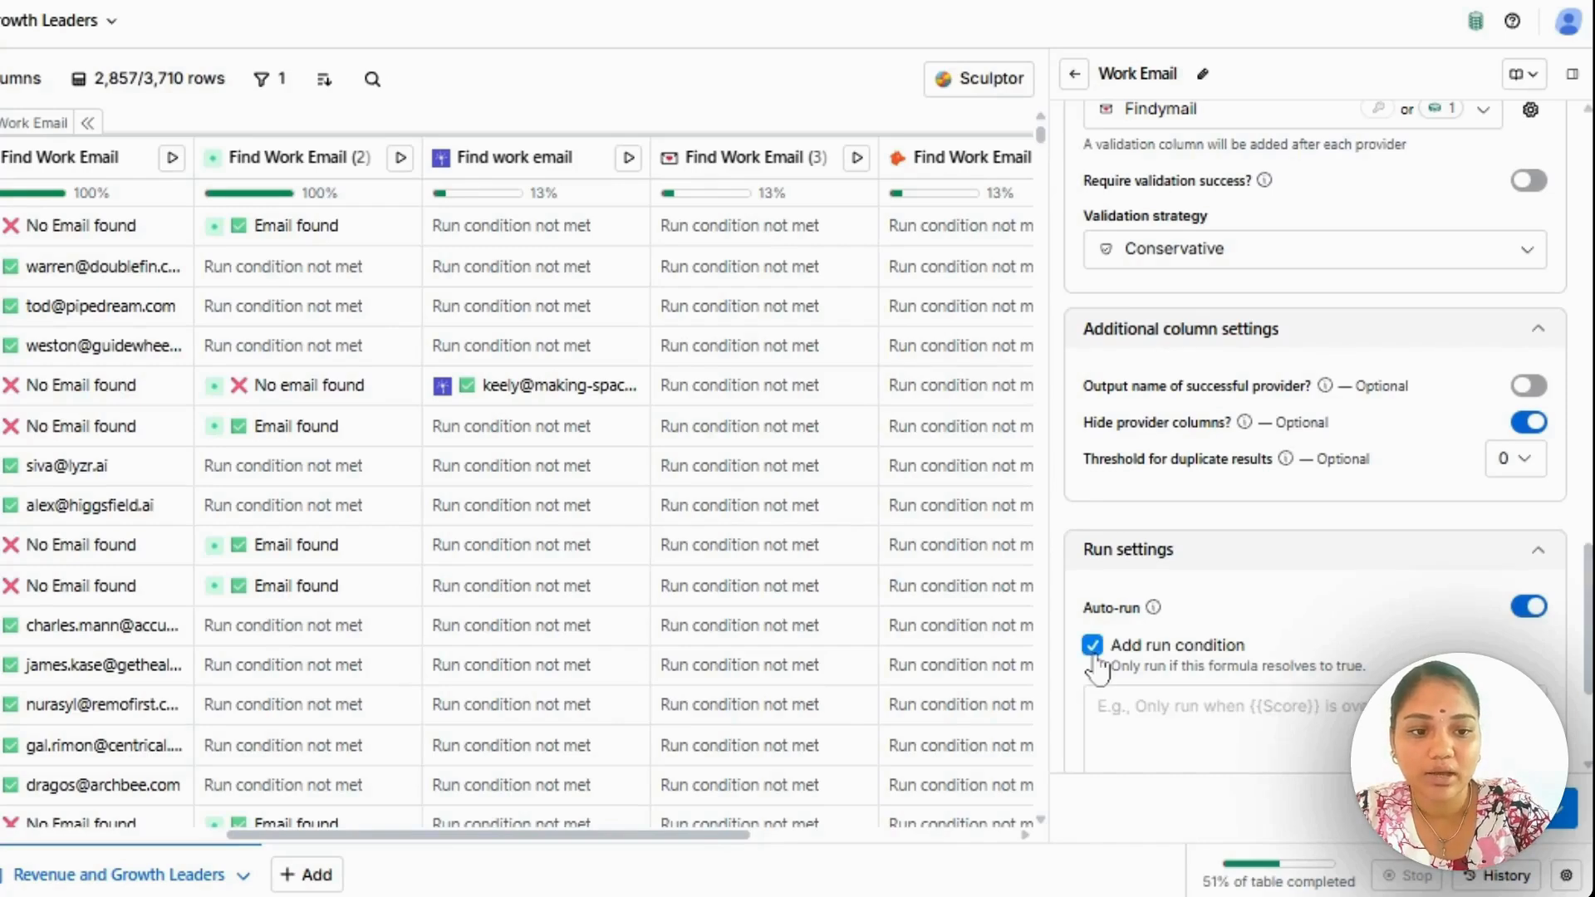
scroll(1196, 660, "down", 2)
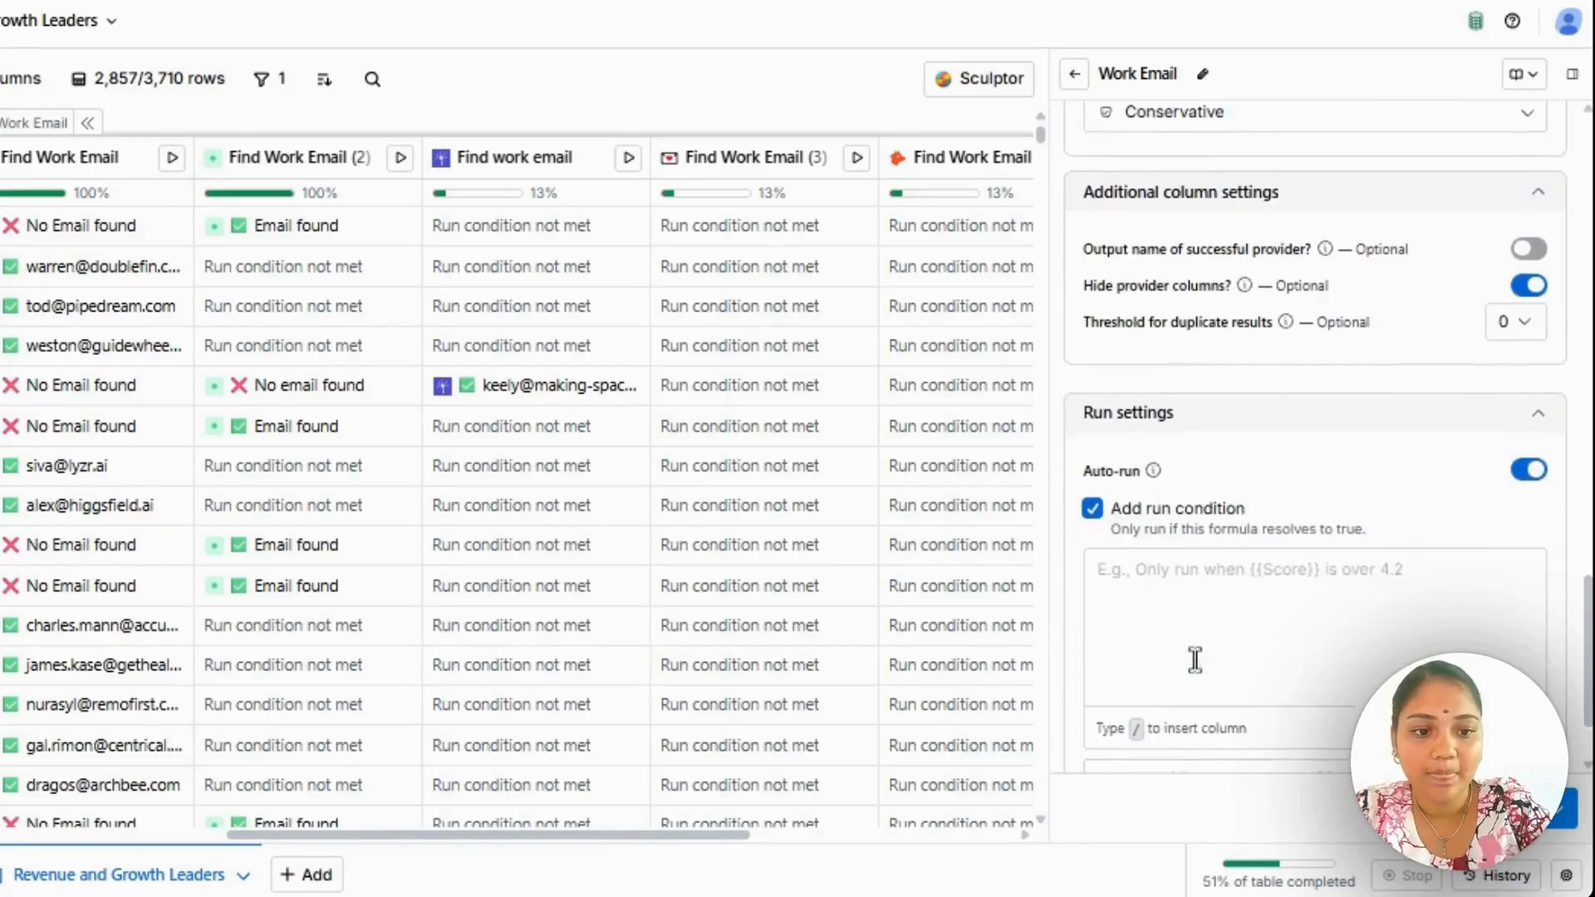
left_click(1212, 596)
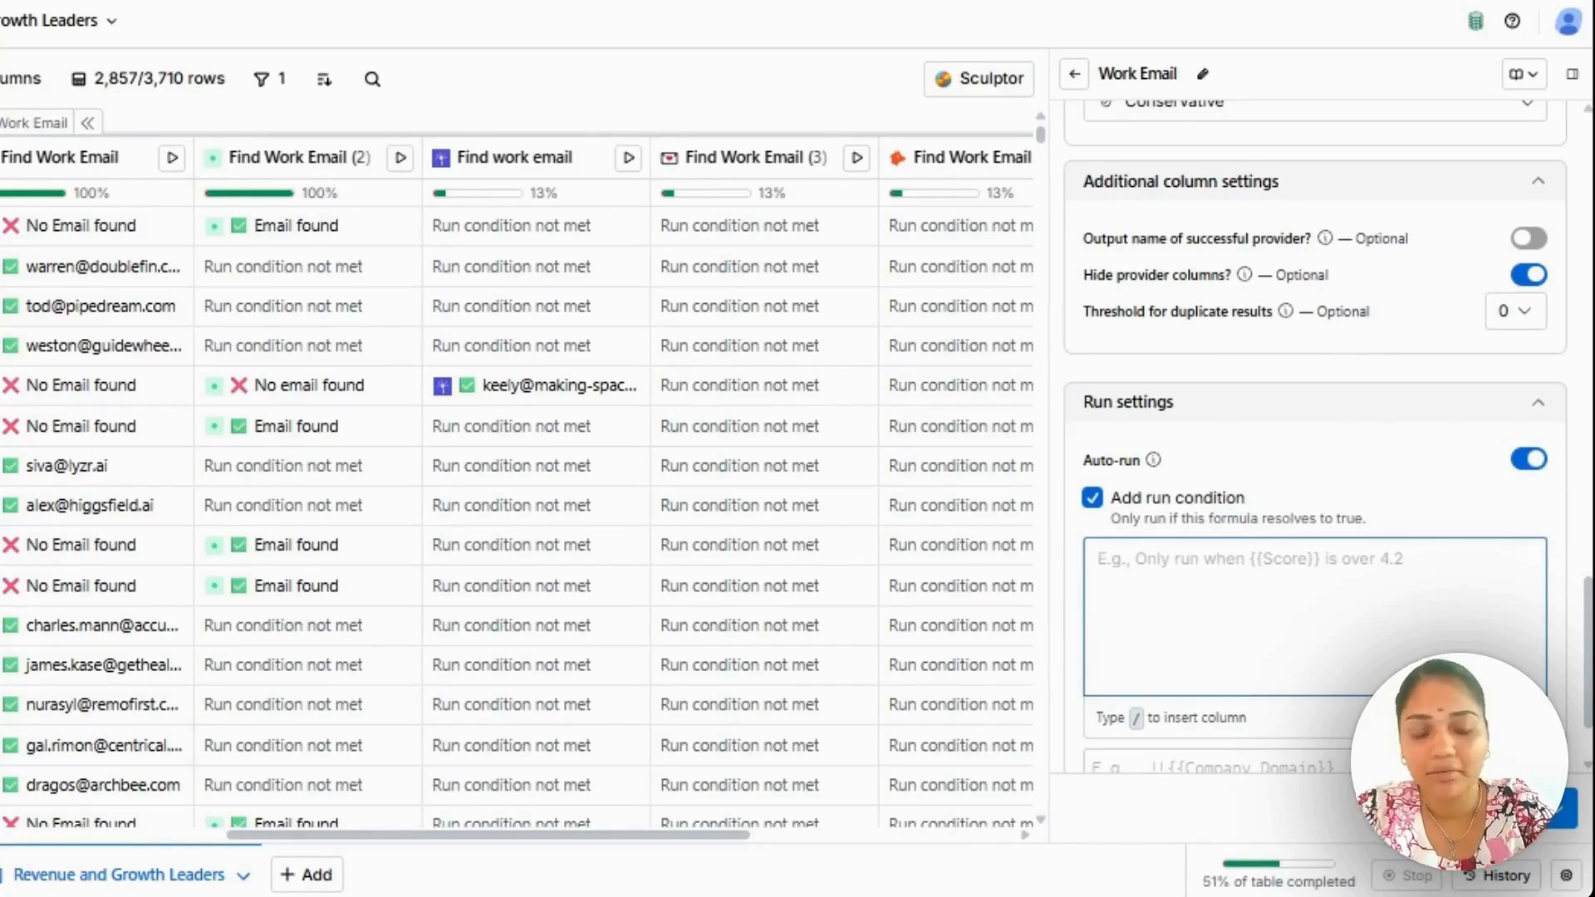
left_click(1092, 503)
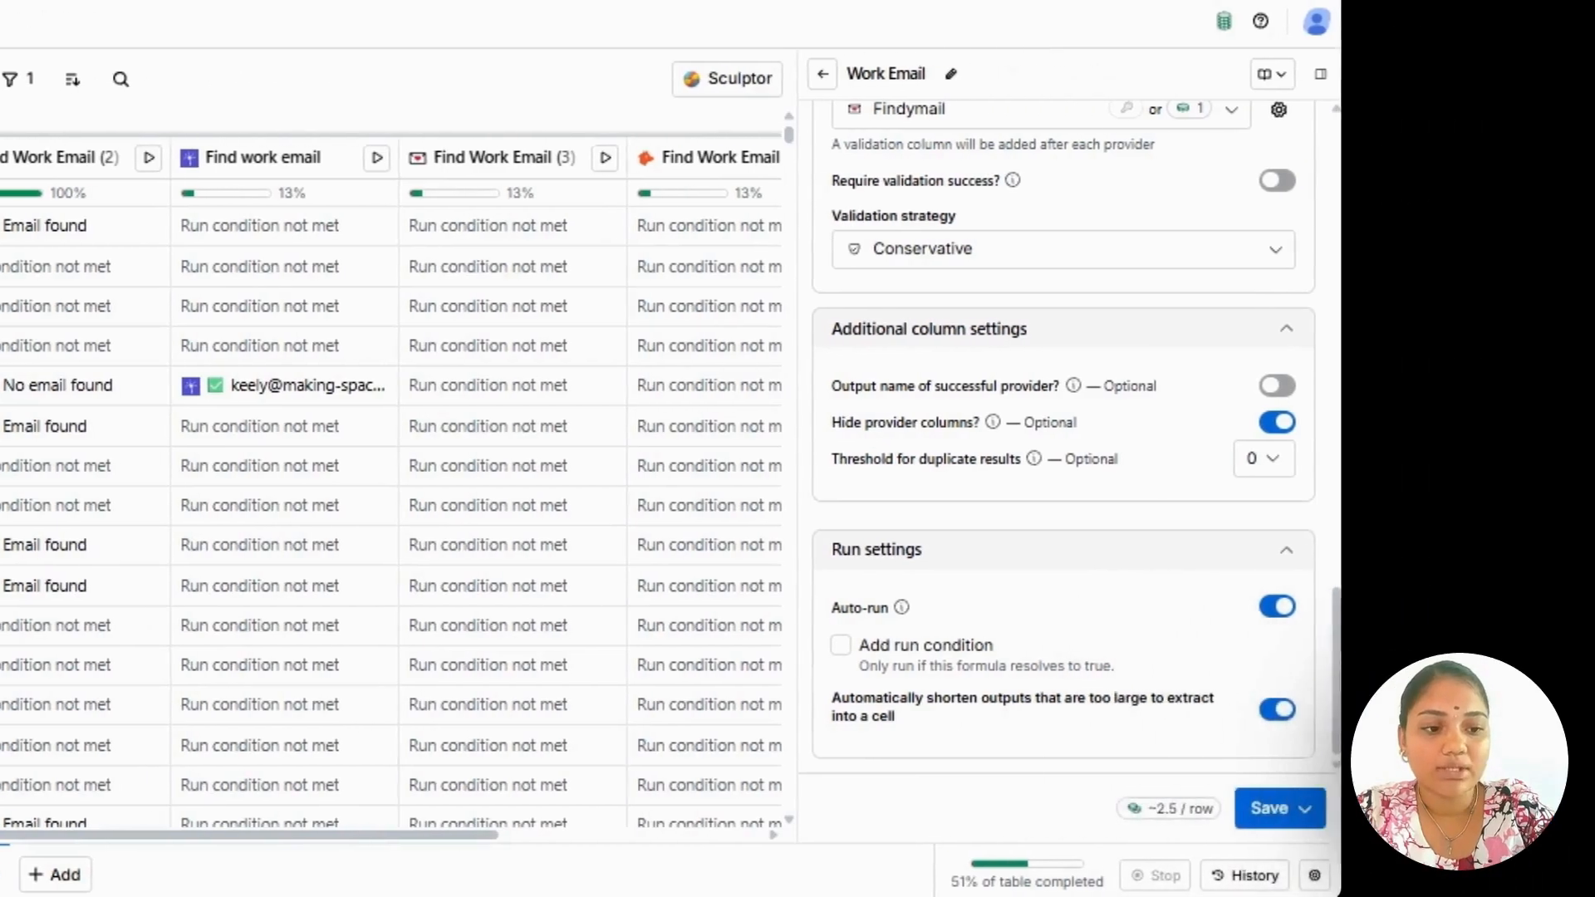
View the save and run options for the Work Email enrichment, and close its configuration without saving.
left_click(1271, 808)
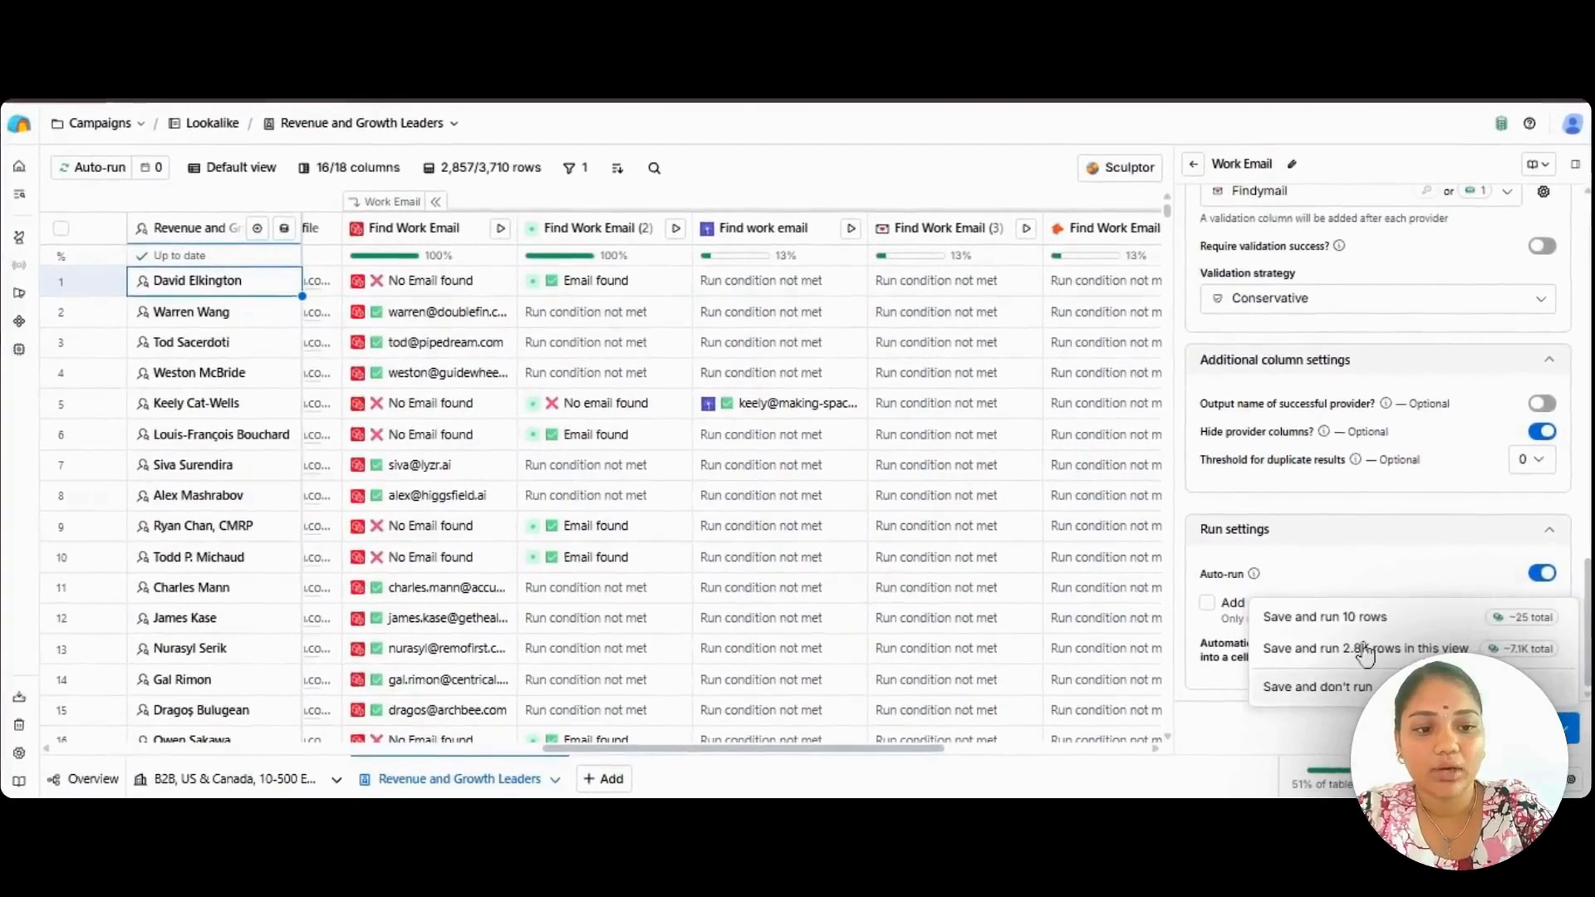
left_click(1574, 165)
left_click(1574, 165)
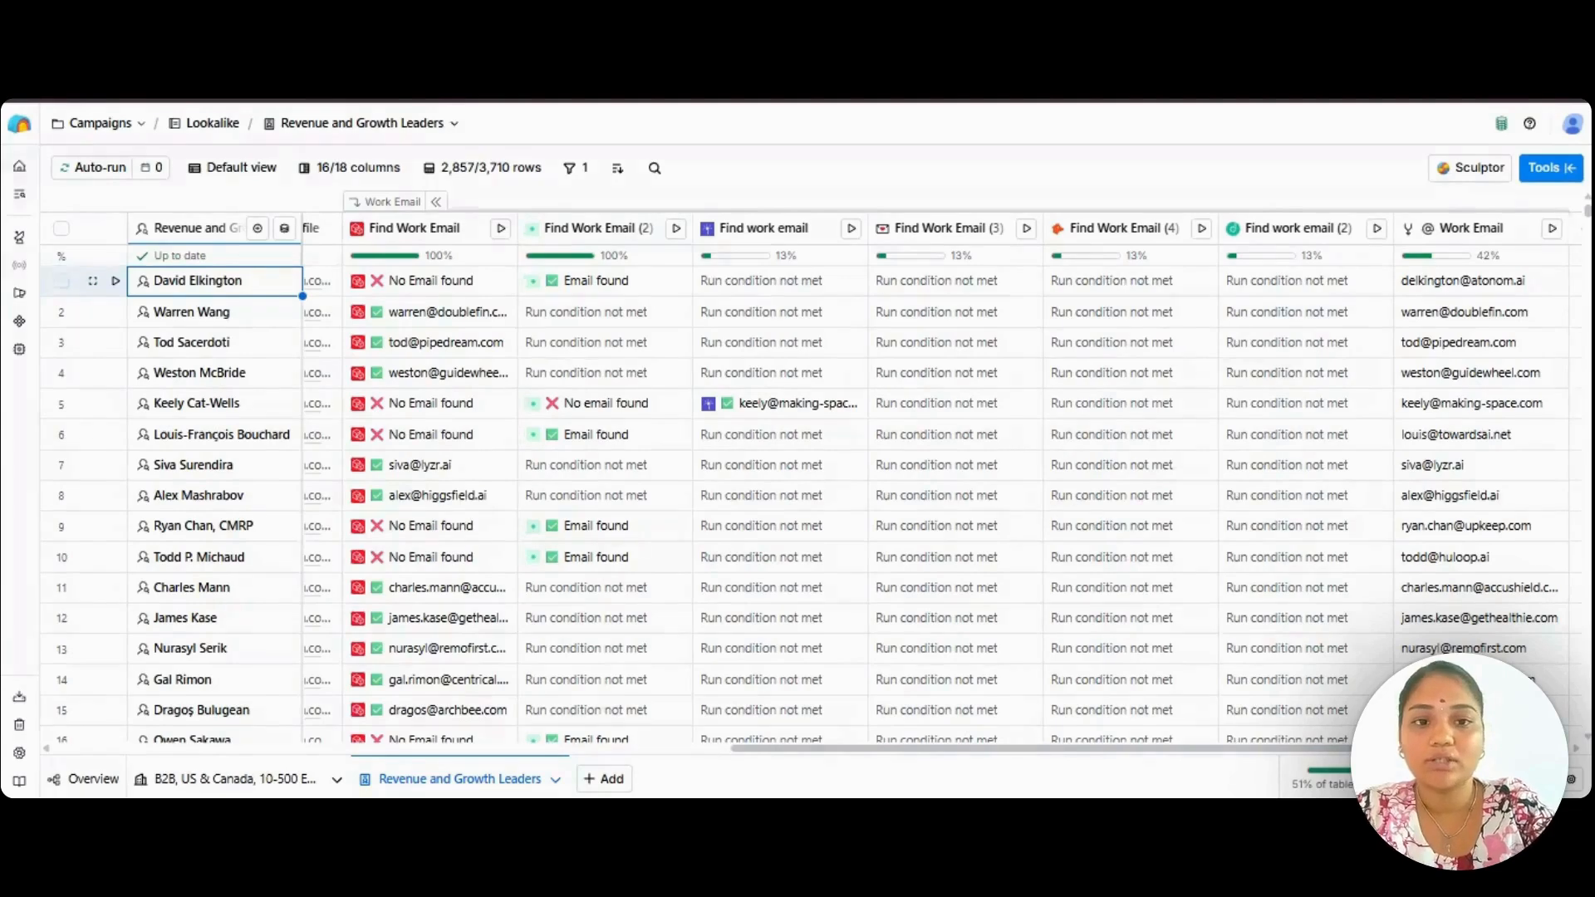
Examine the people table from the LinkedIn Profile column across the email lookups to the merged Work Email column.
scroll(914, 415, "left", 3)
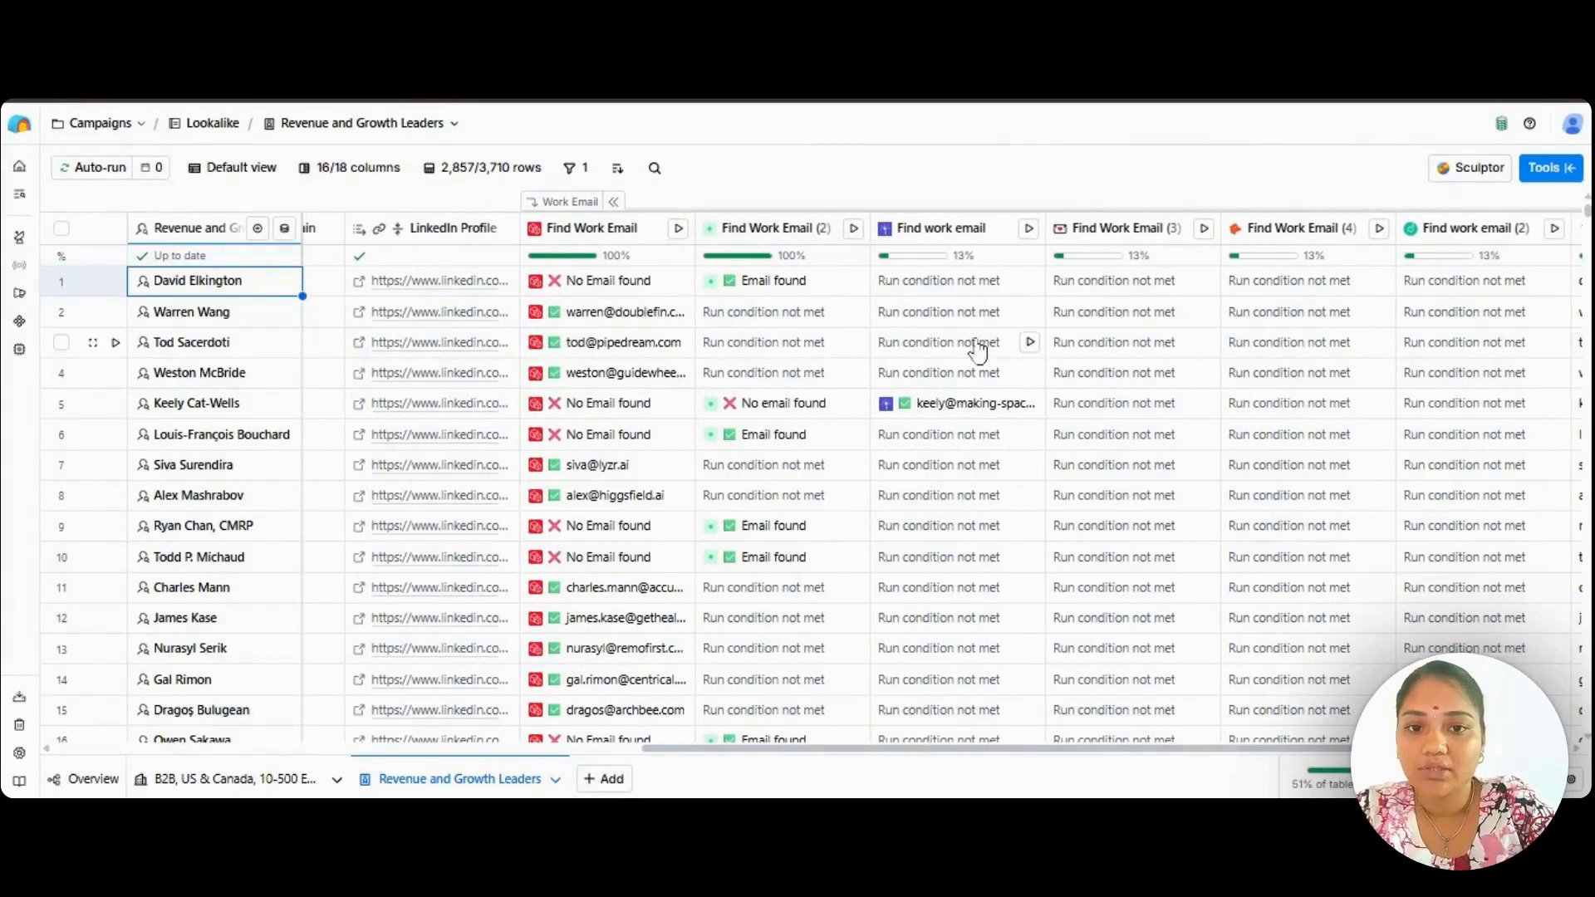
scroll(1235, 391, "right", 2)
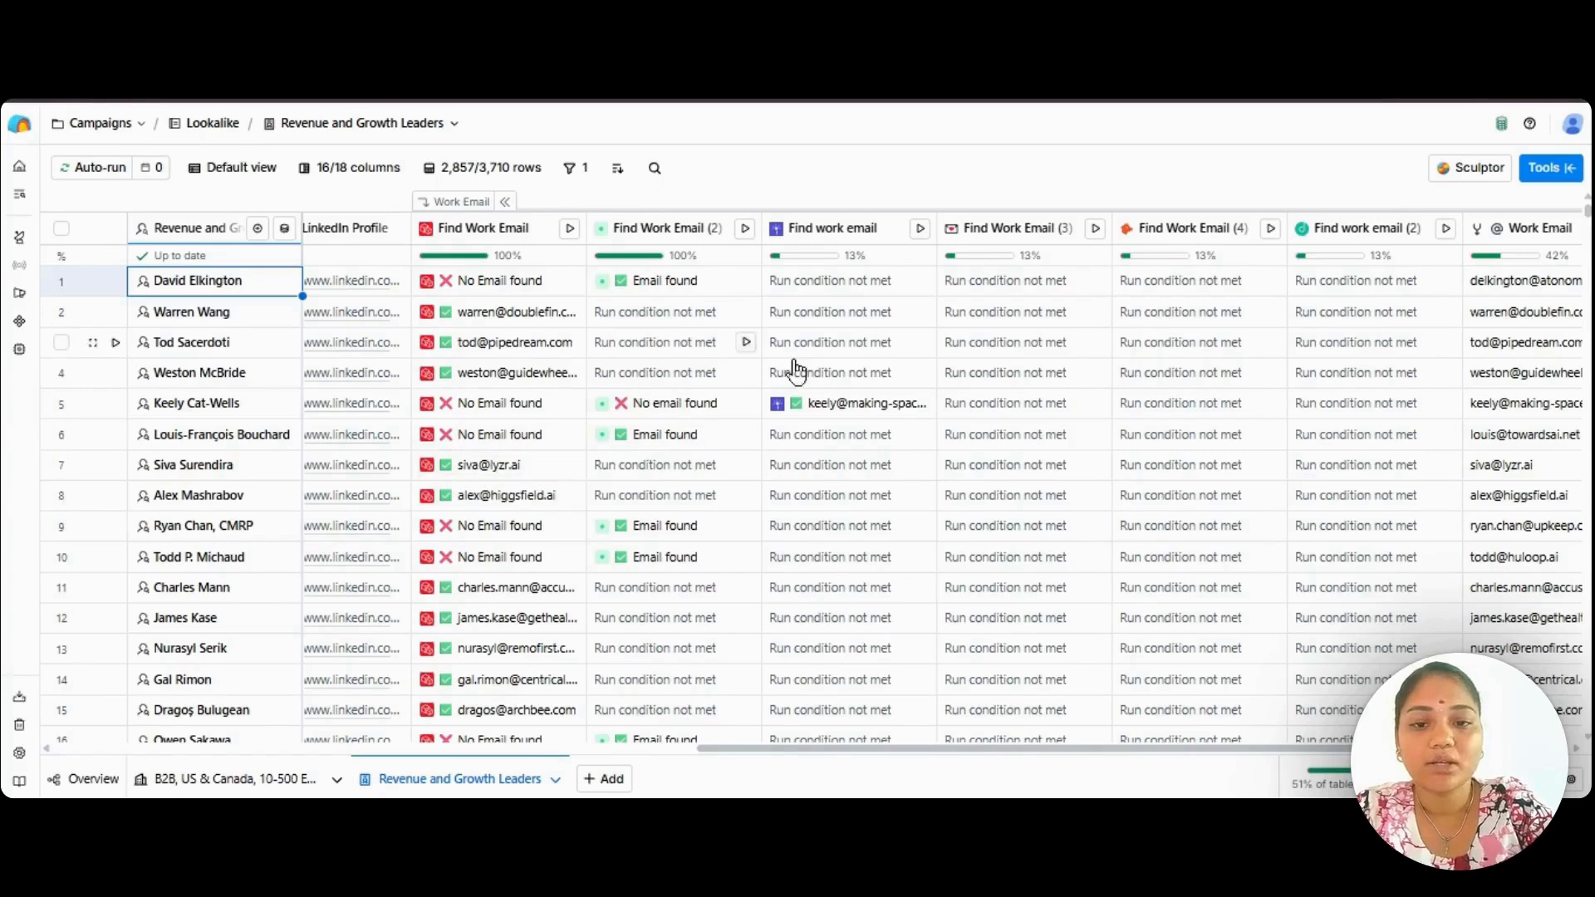
scroll(899, 449, "right", 1)
scroll(898, 449, "right", 3)
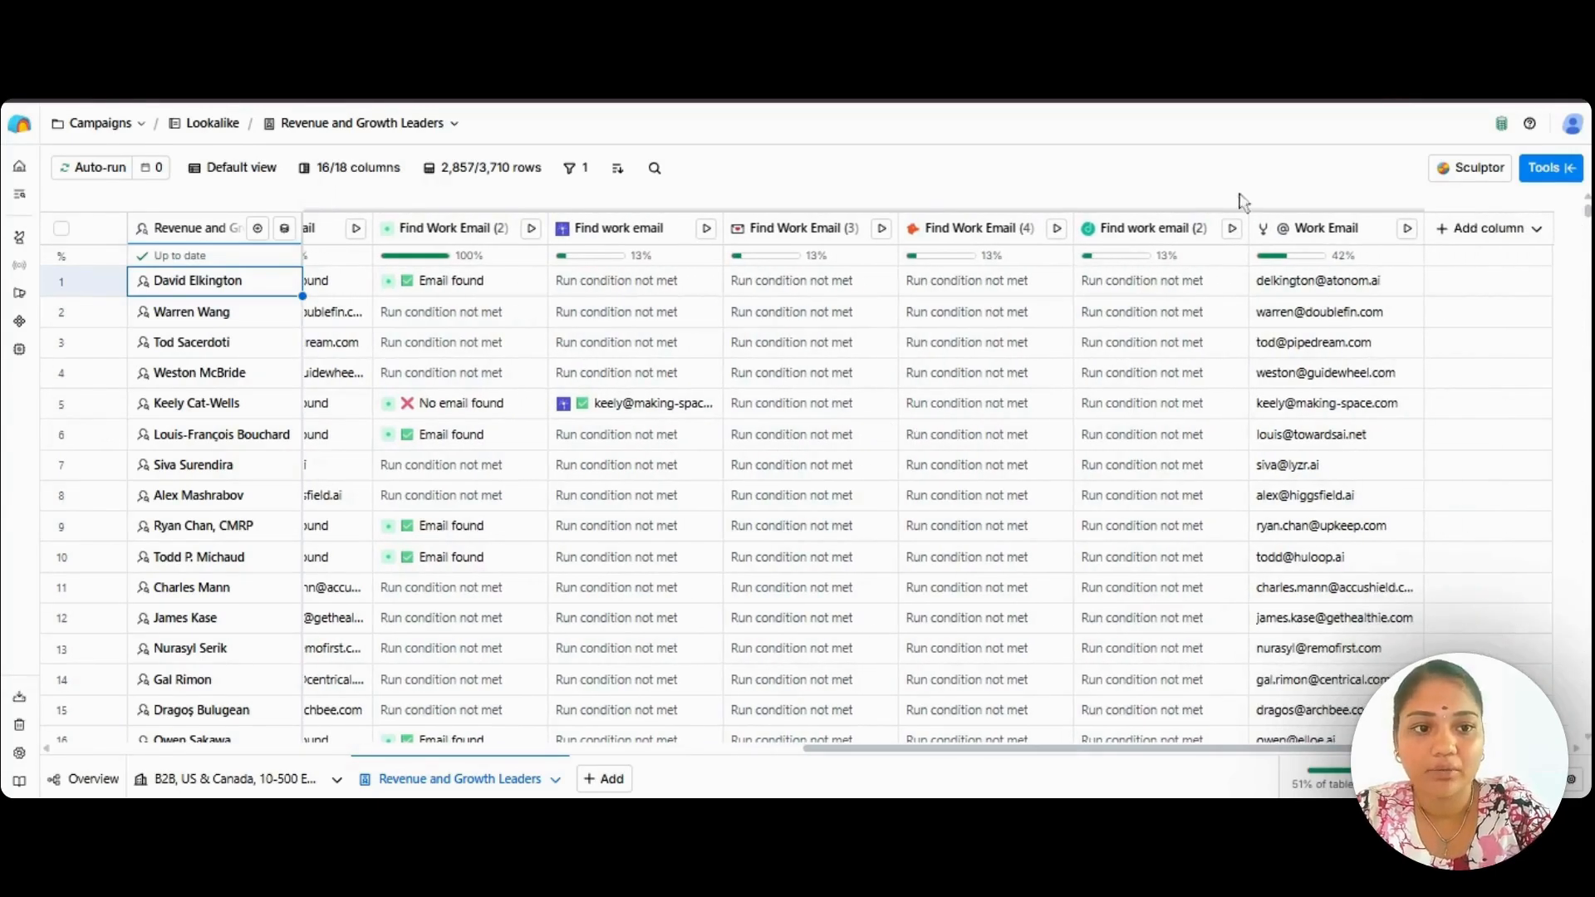
scroll(1330, 513, "down", 4)
scroll(1330, 513, "up", 4)
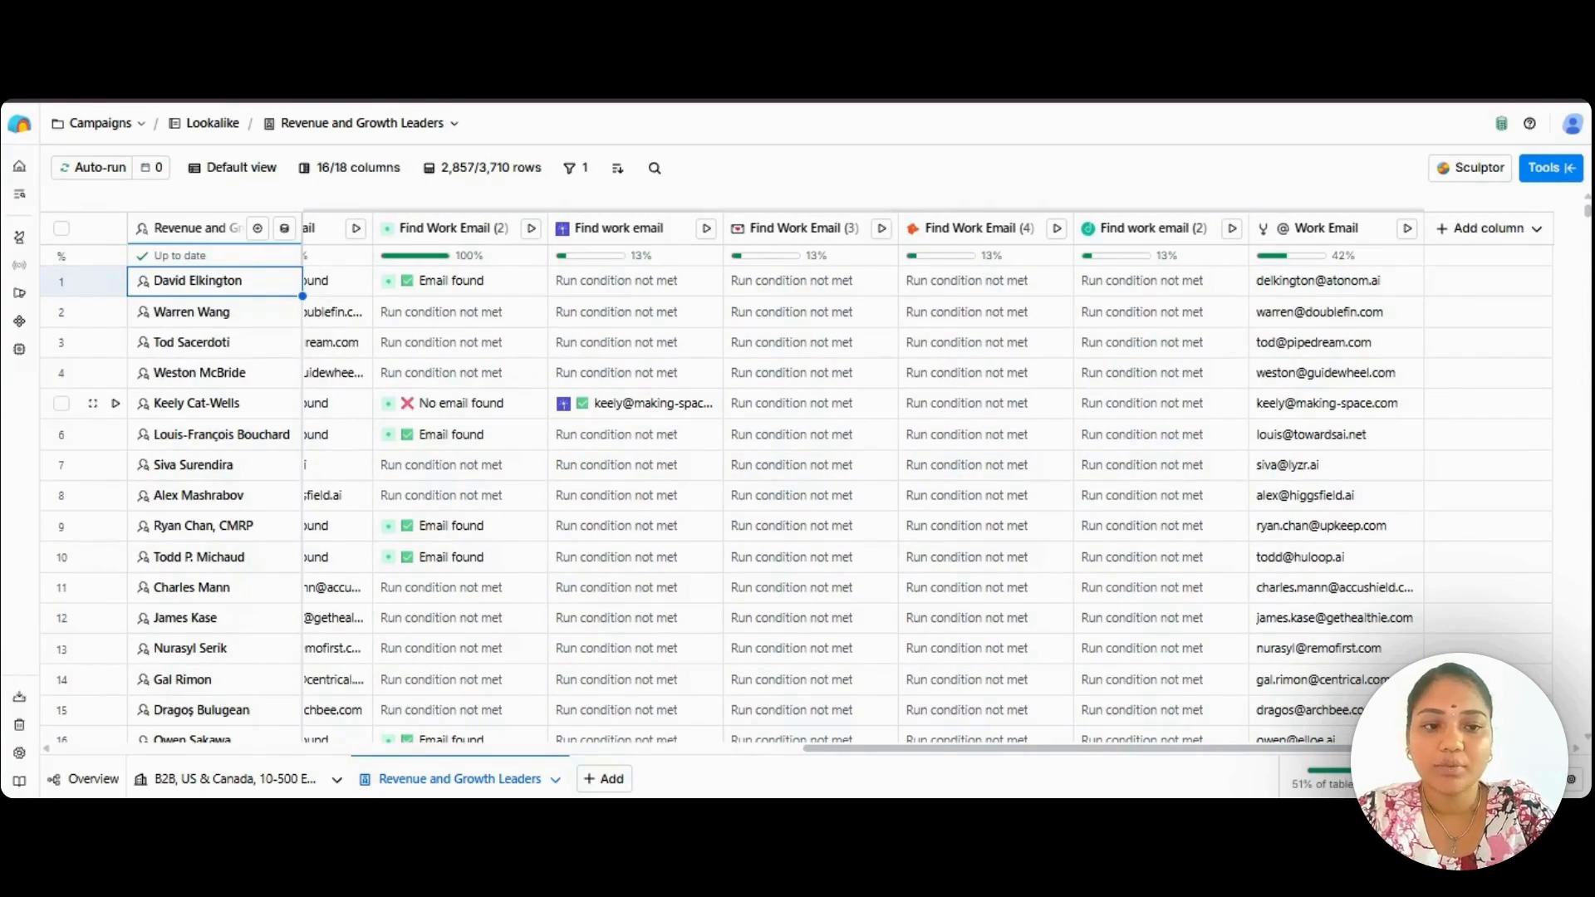
left_click(986, 282)
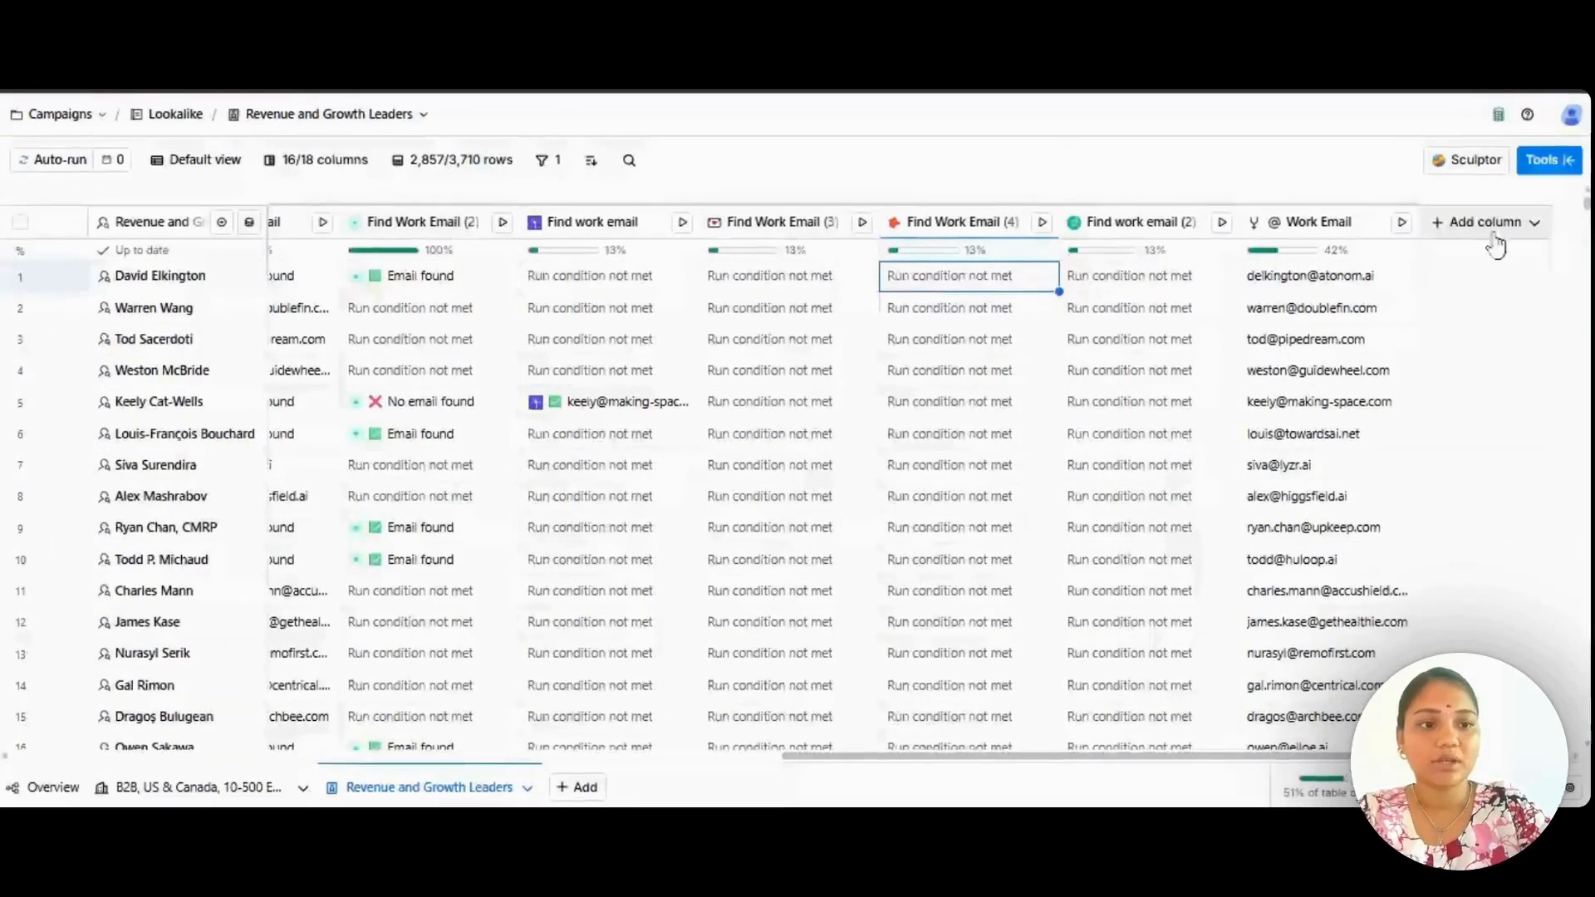
Start a new enrichment column, search the tools for "instan" and choose Instantly's Add Lead to Campaign.
left_click(1488, 228)
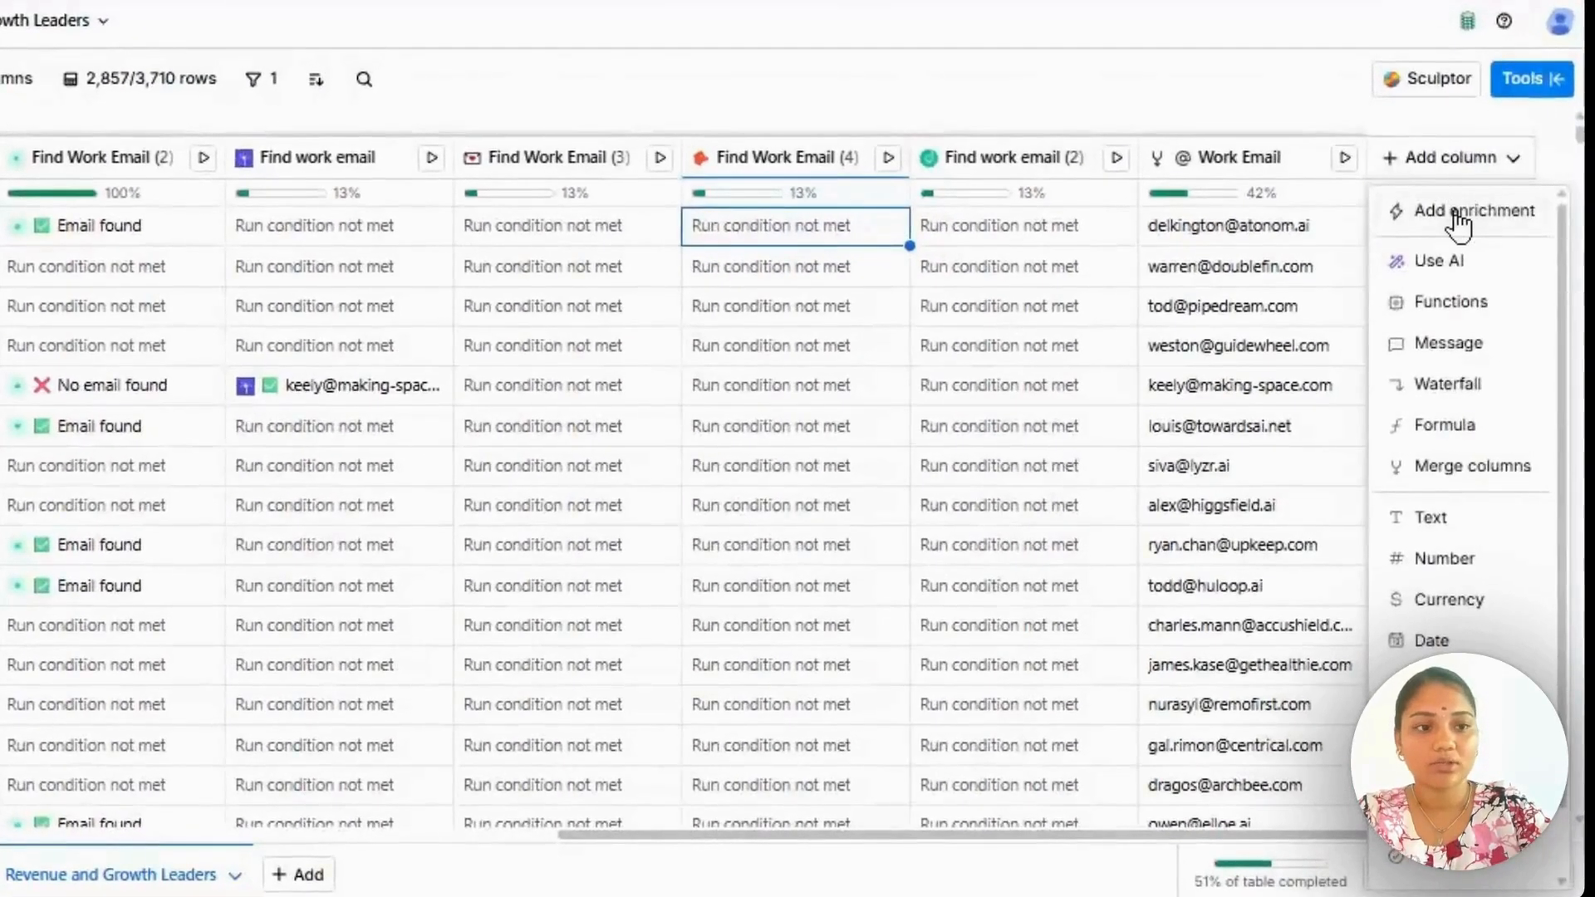
left_click(1458, 222)
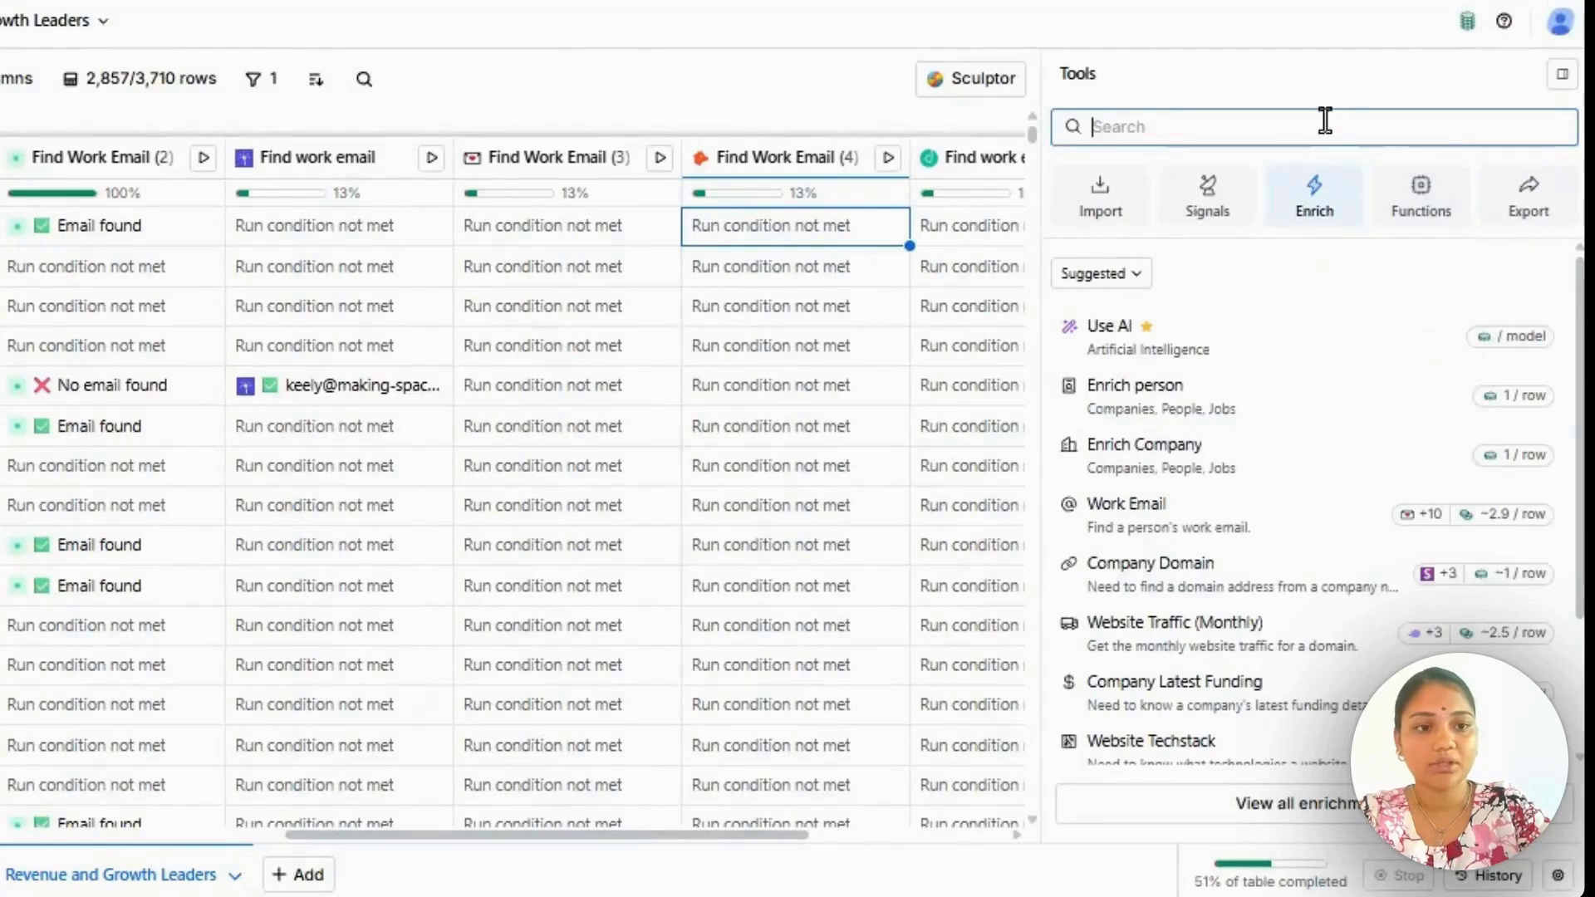
type("instanlty")
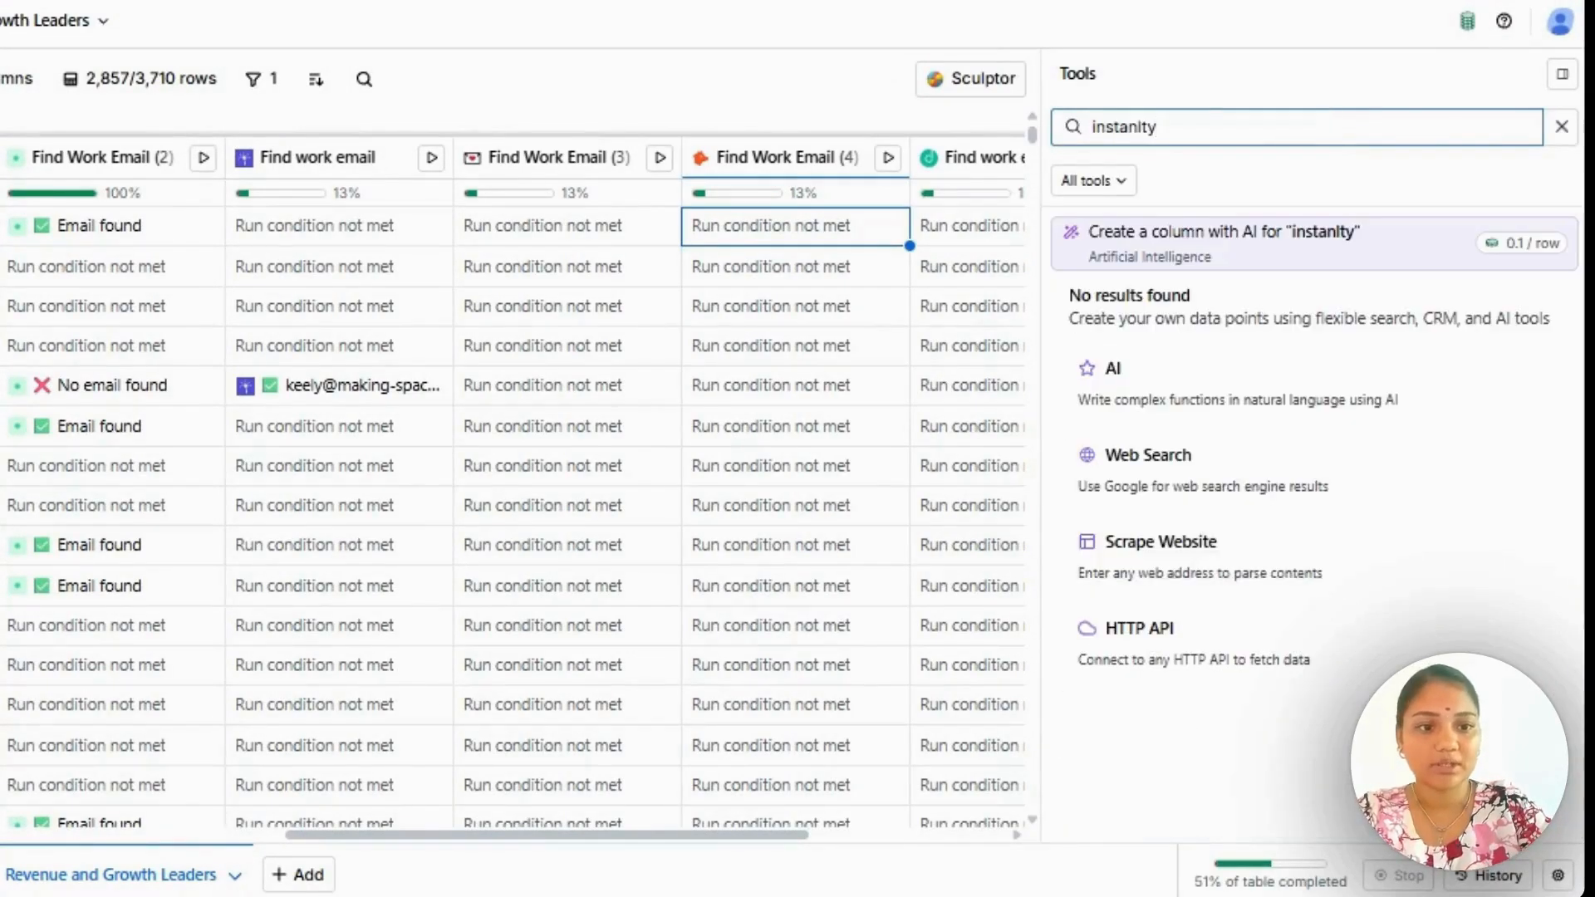
key("BackSpace")
key("BackSpace")
key("BackSpace")
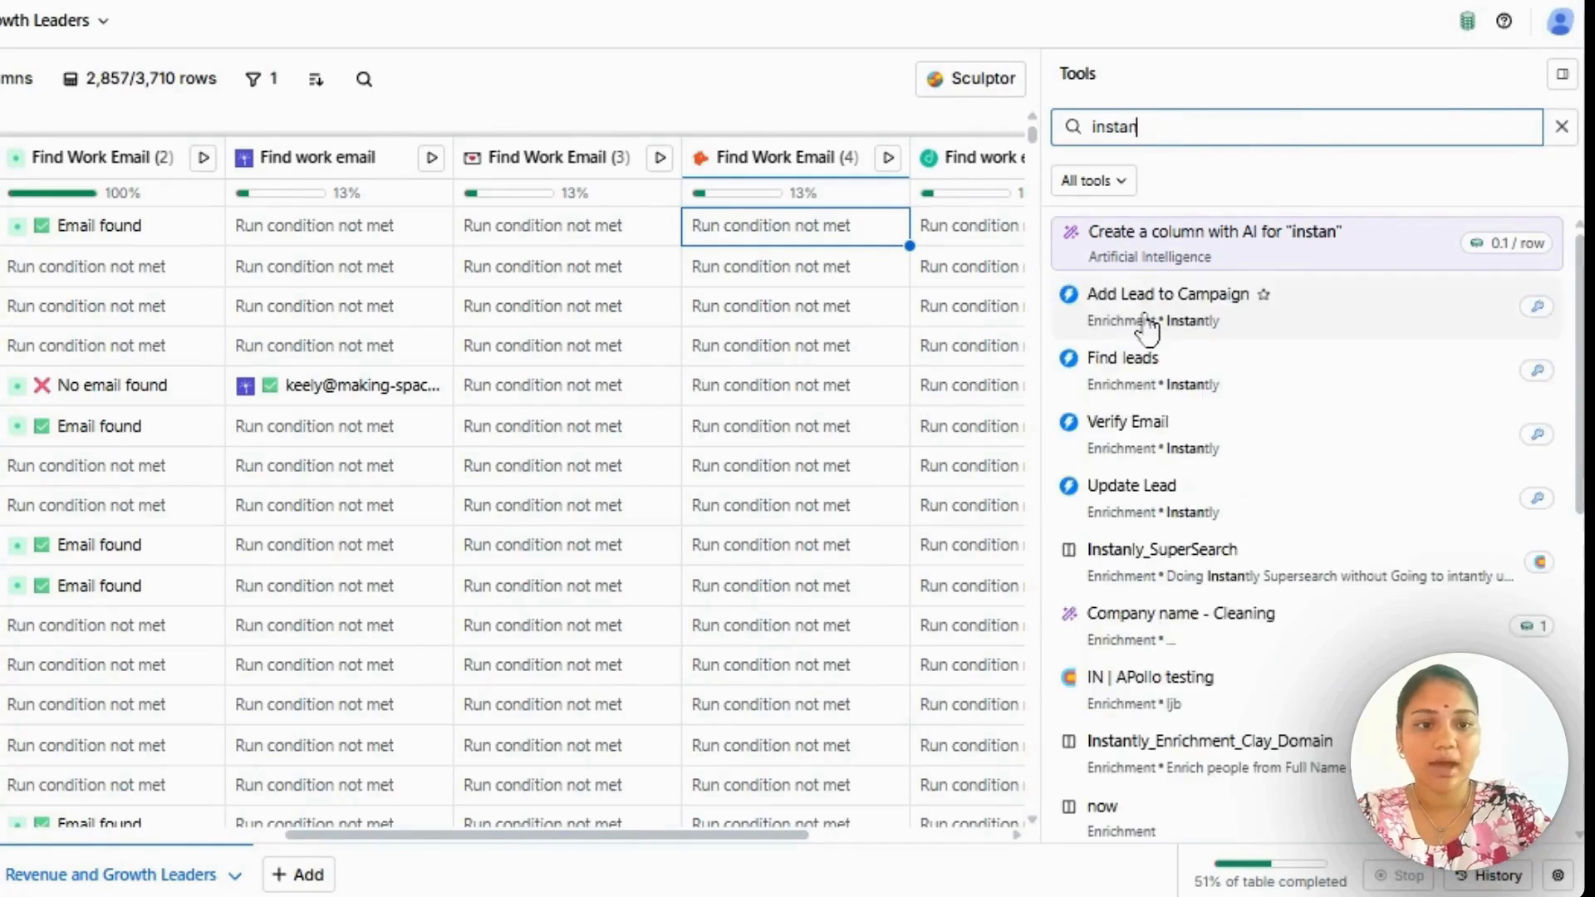
left_click(1146, 330)
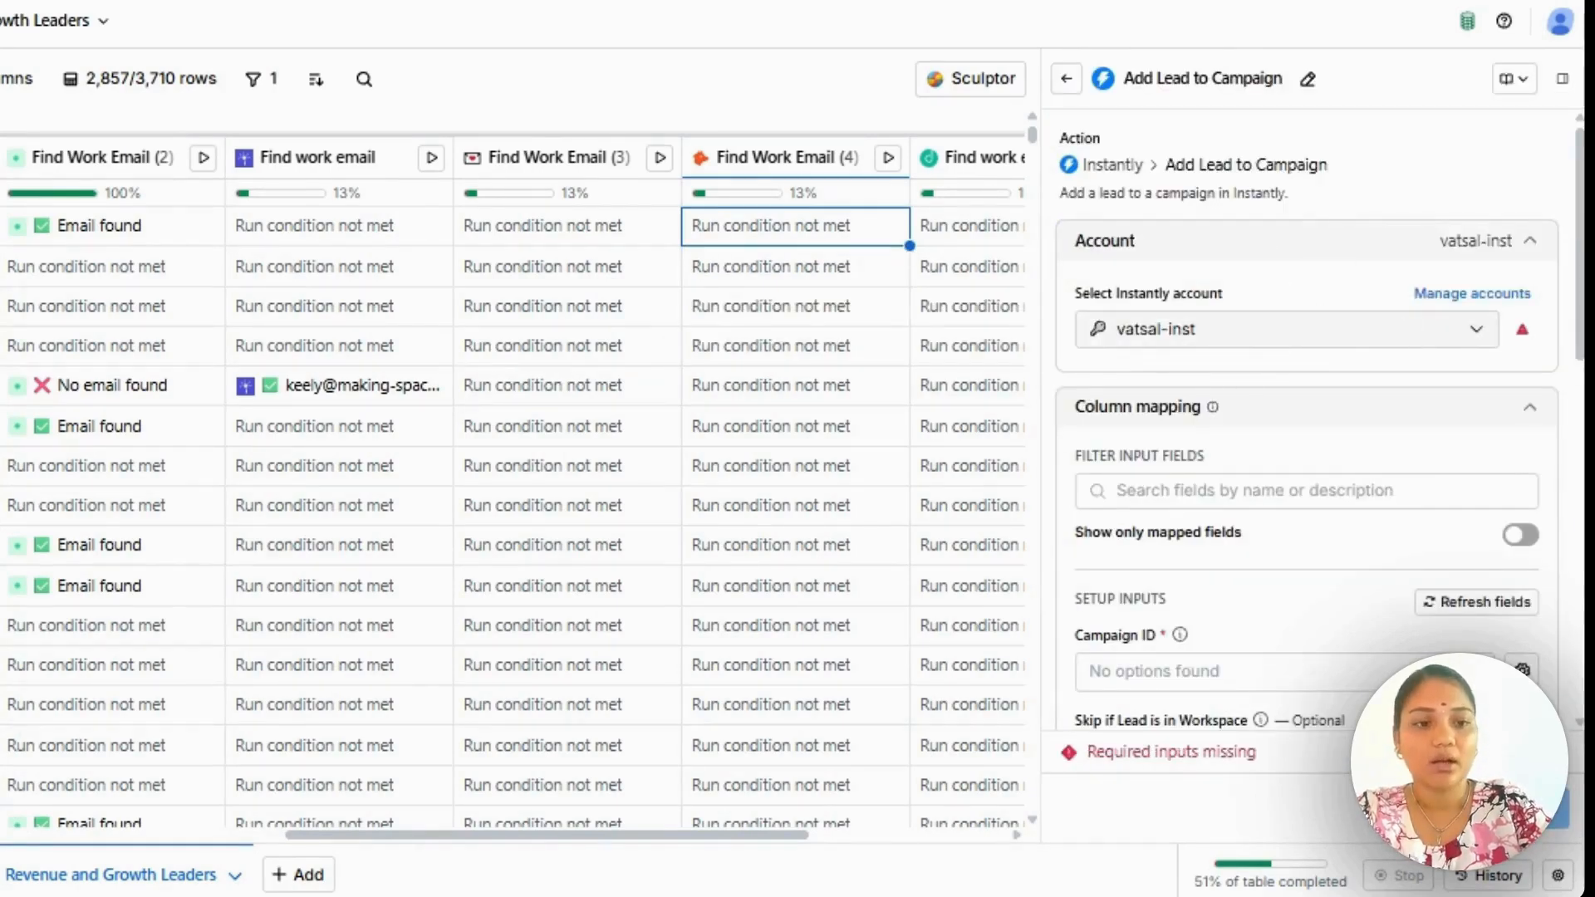
Enable the run condition for Instantly's Add Lead to Campaign to view its empty formula field, and disable it again.
scroll(1306, 419, "down", 5)
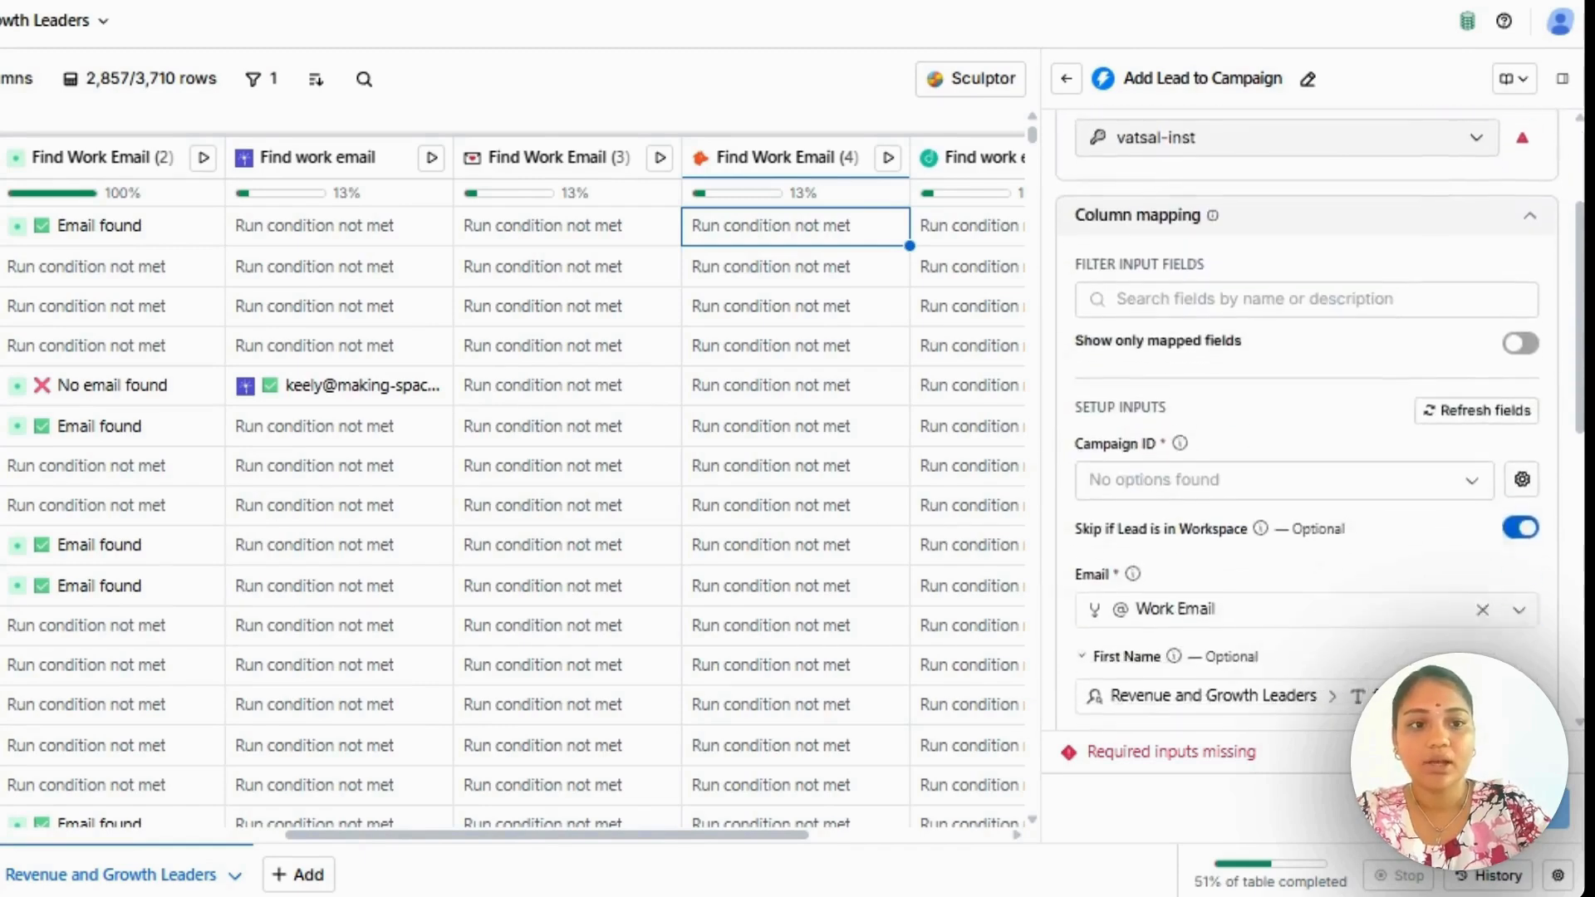
scroll(1324, 396, "down", 3)
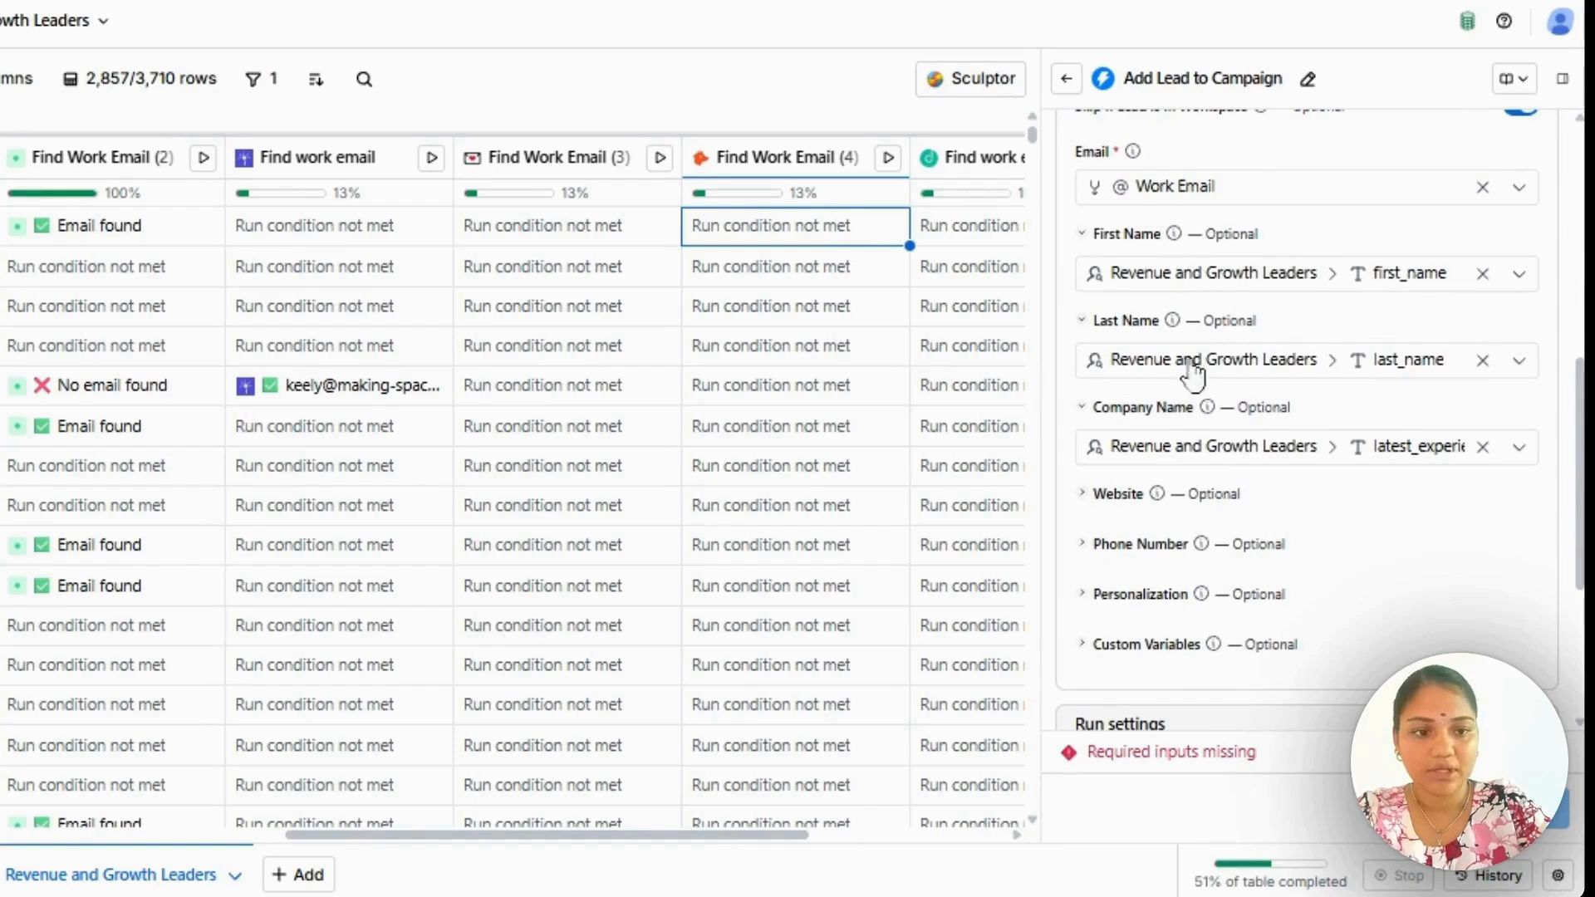
scroll(1308, 490, "down", 3)
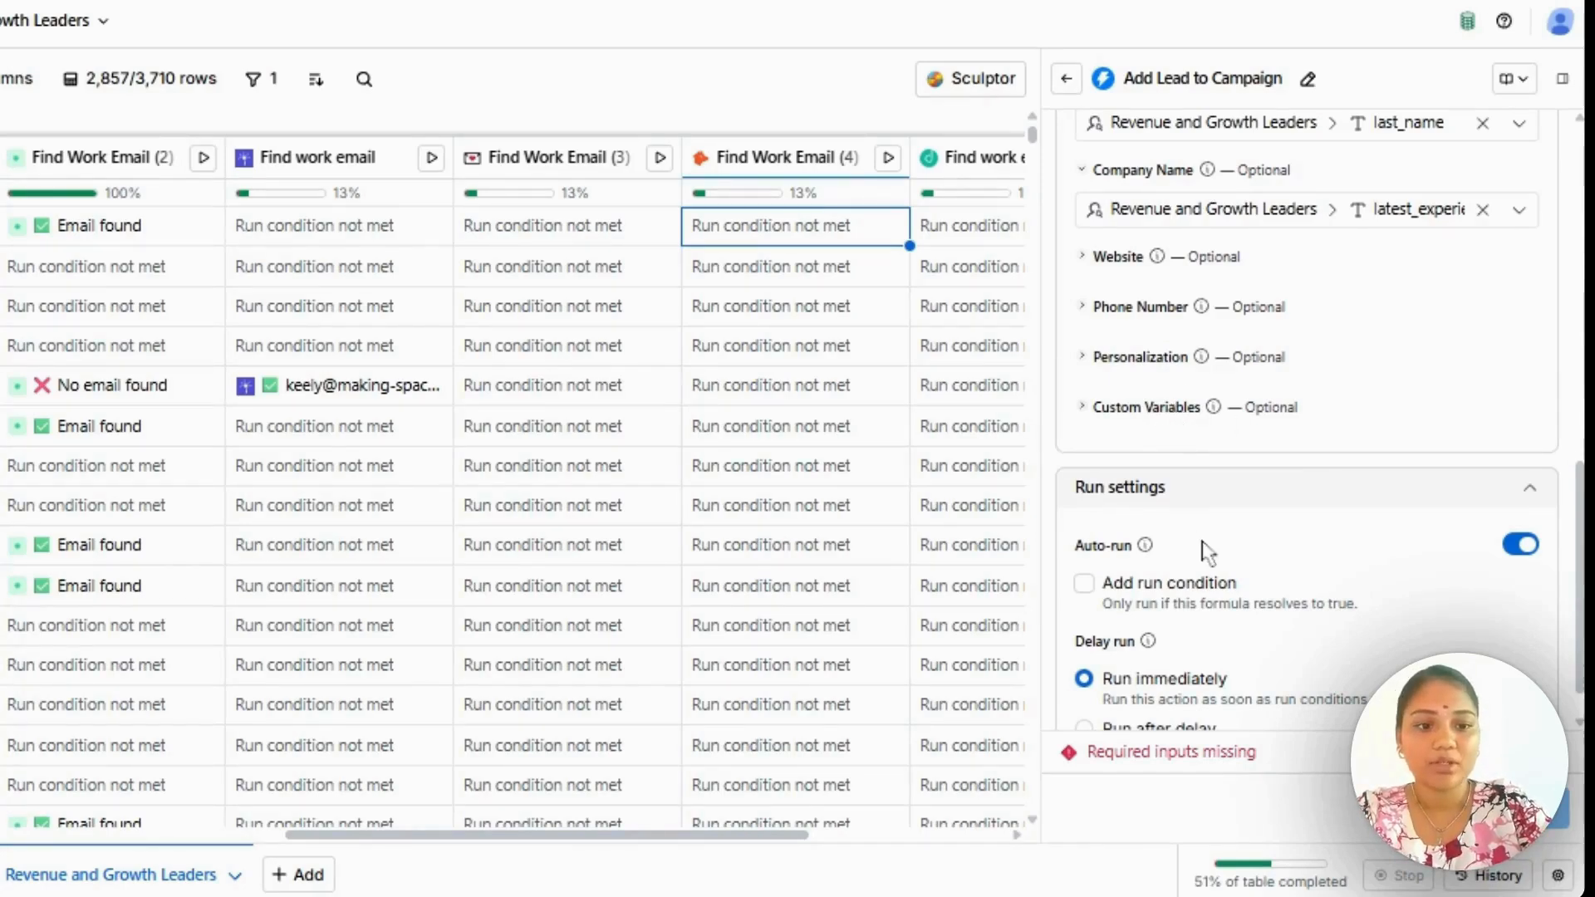
scroll(1200, 552, "down", 1)
left_click(1097, 503)
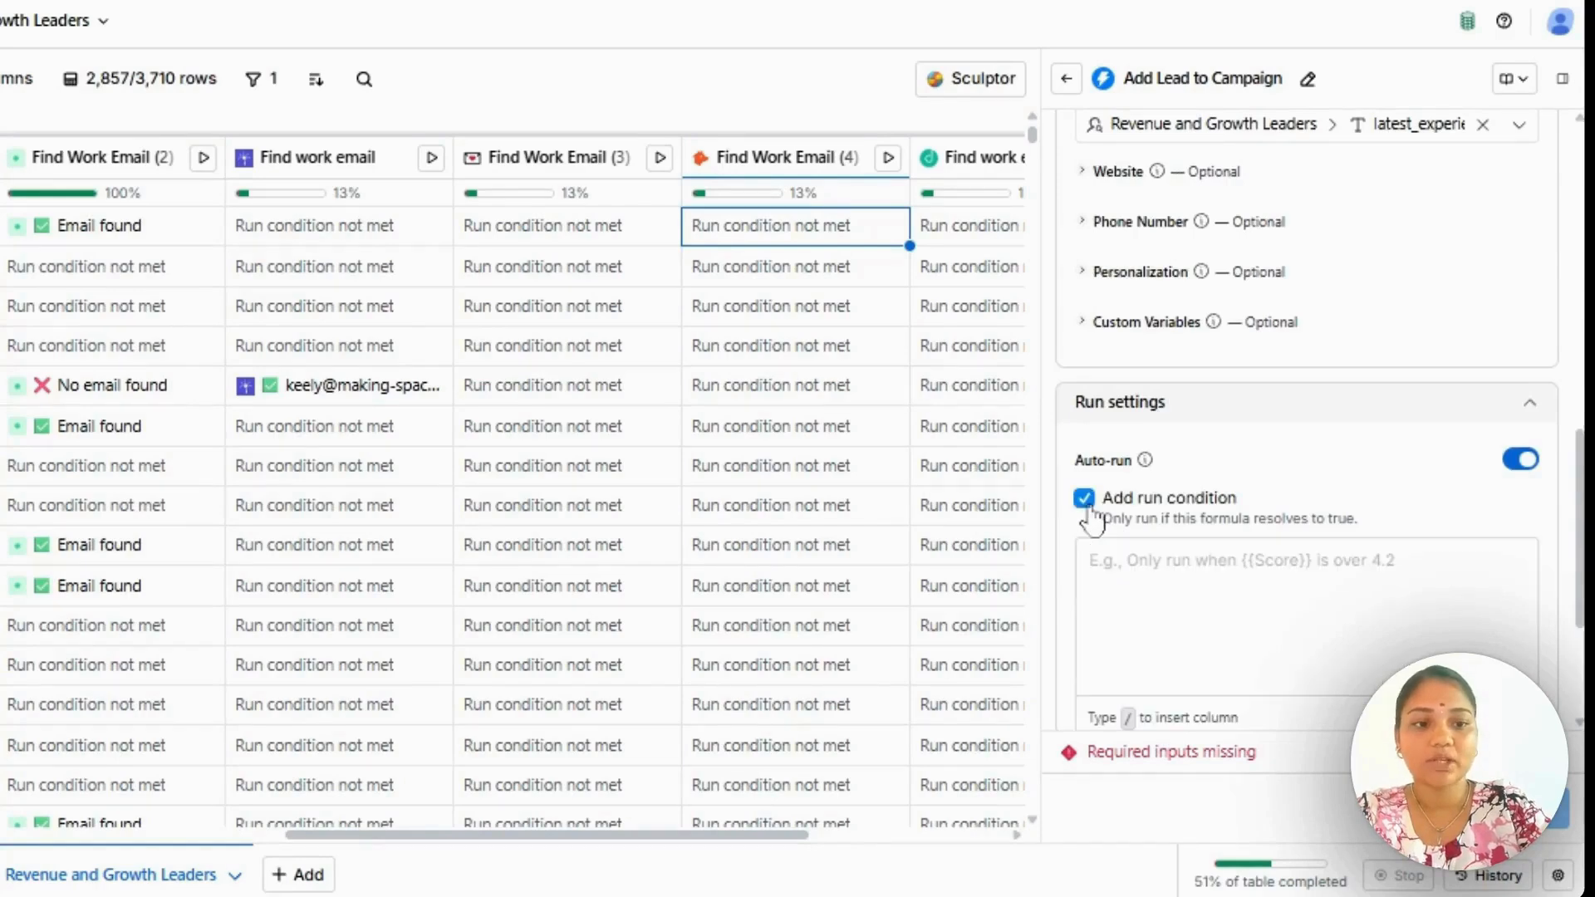
left_click(1119, 558)
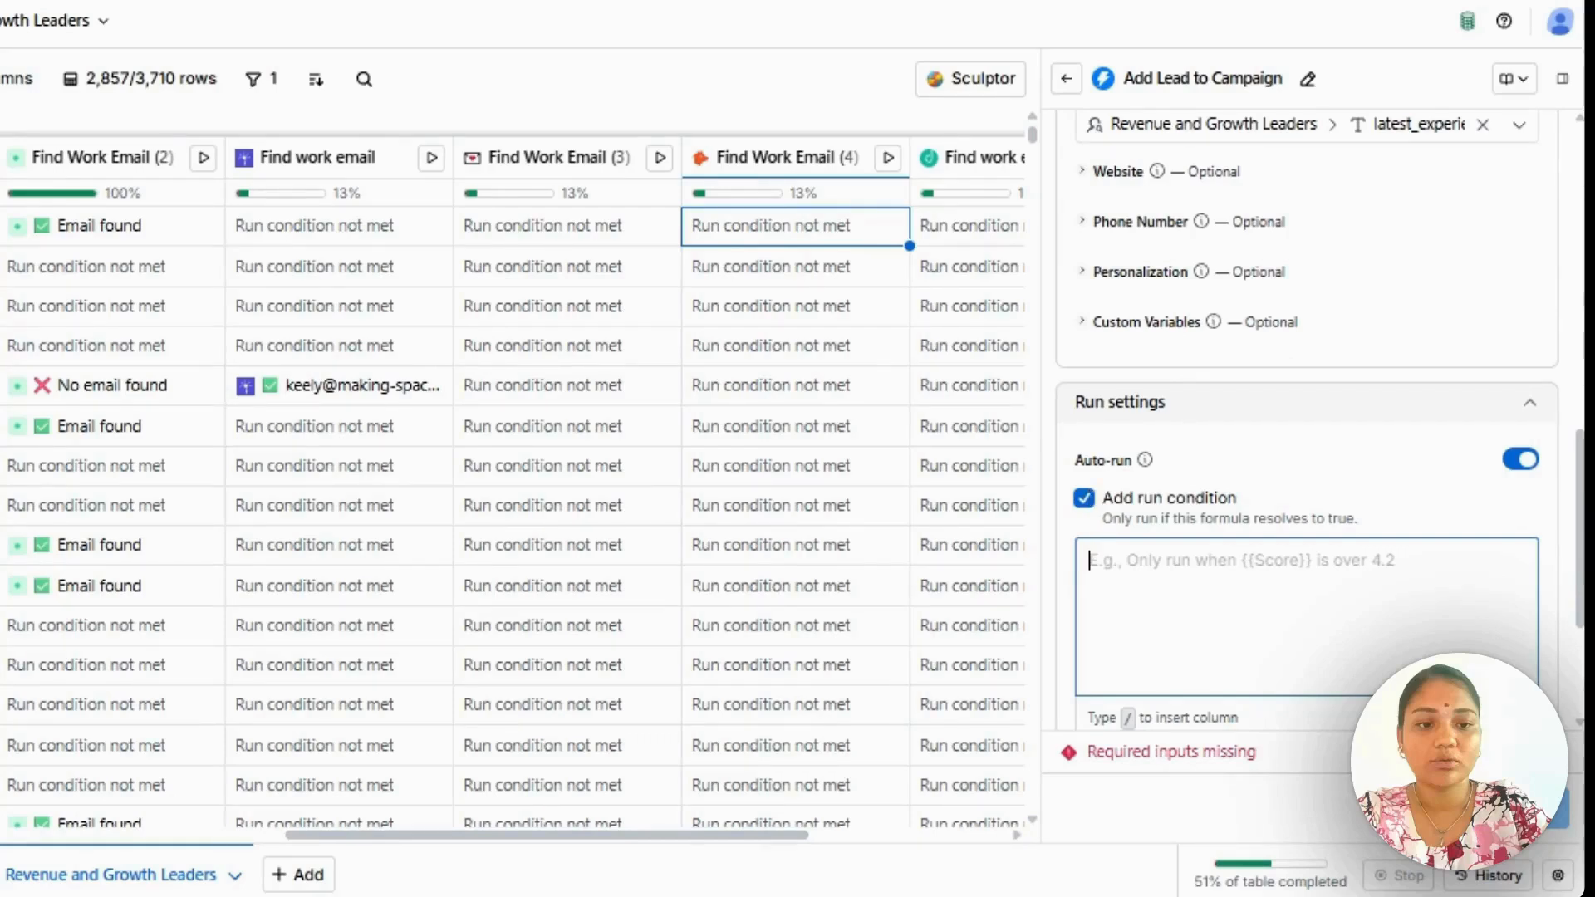
left_click(1083, 500)
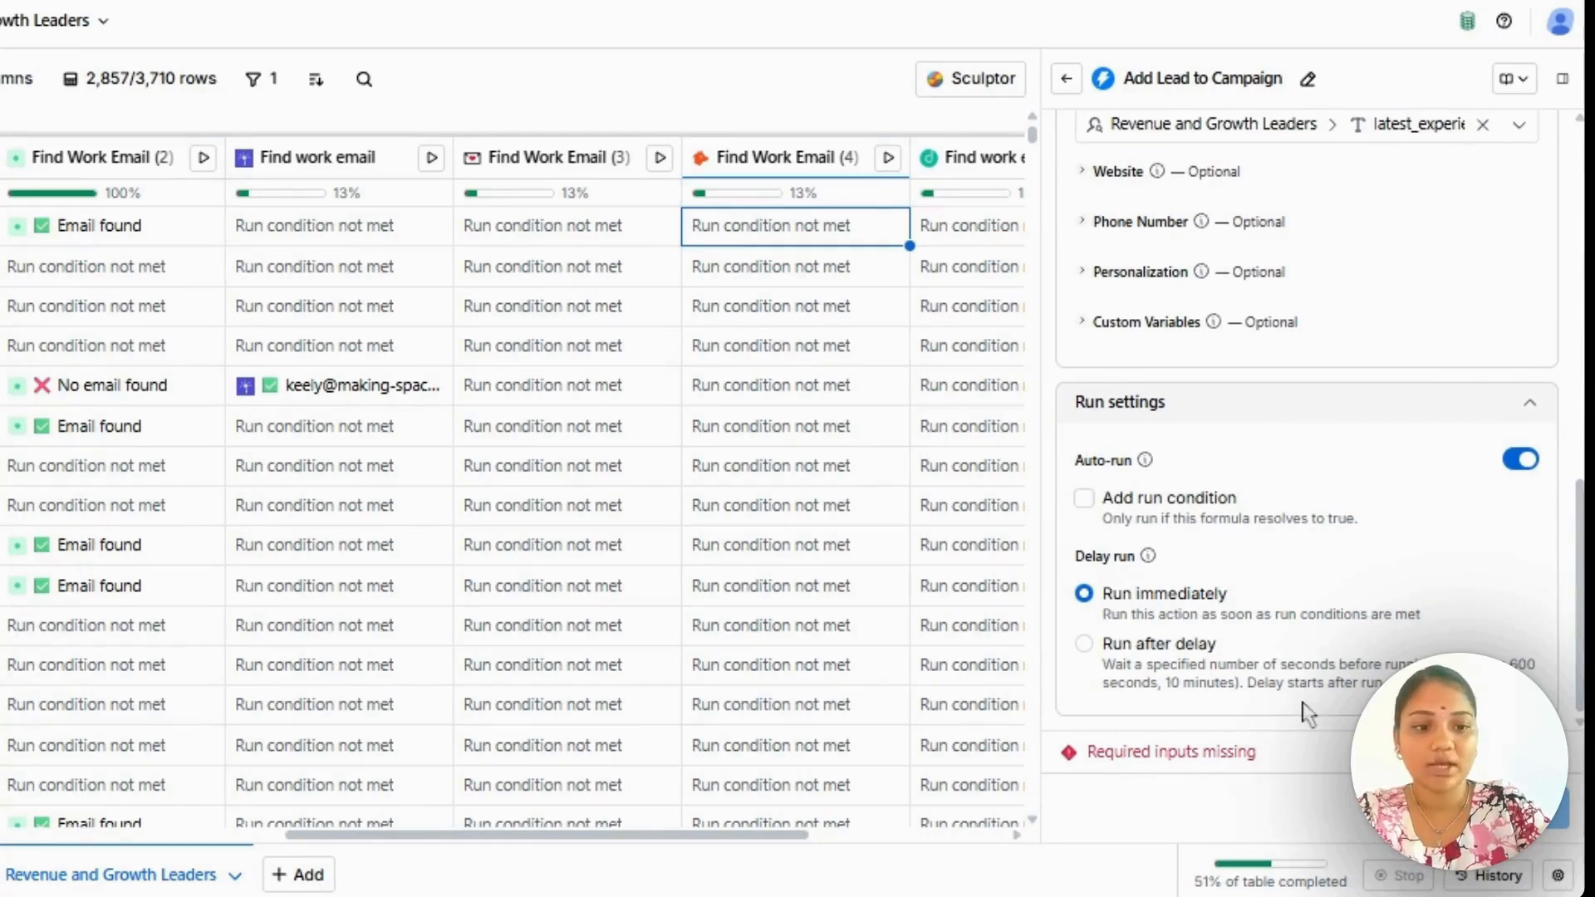
Examine the Add Lead to Campaign column mapping and run settings, and check the options of the Campaign ID field.
scroll(1294, 480, "up", 3)
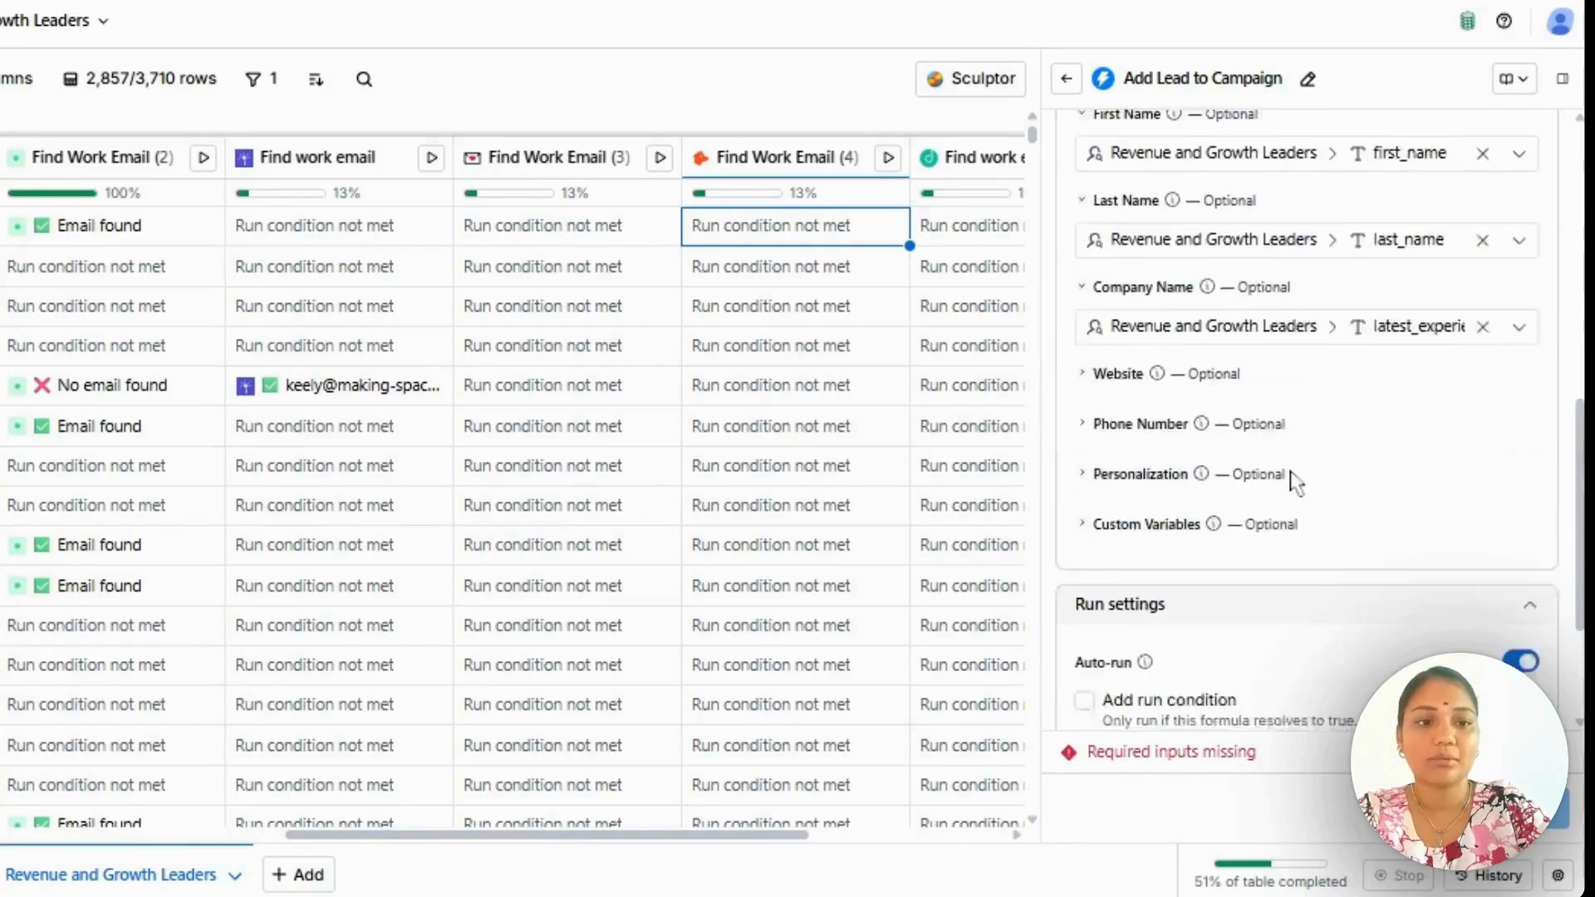
scroll(1294, 480, "up", 3)
scroll(1285, 448, "down", 5)
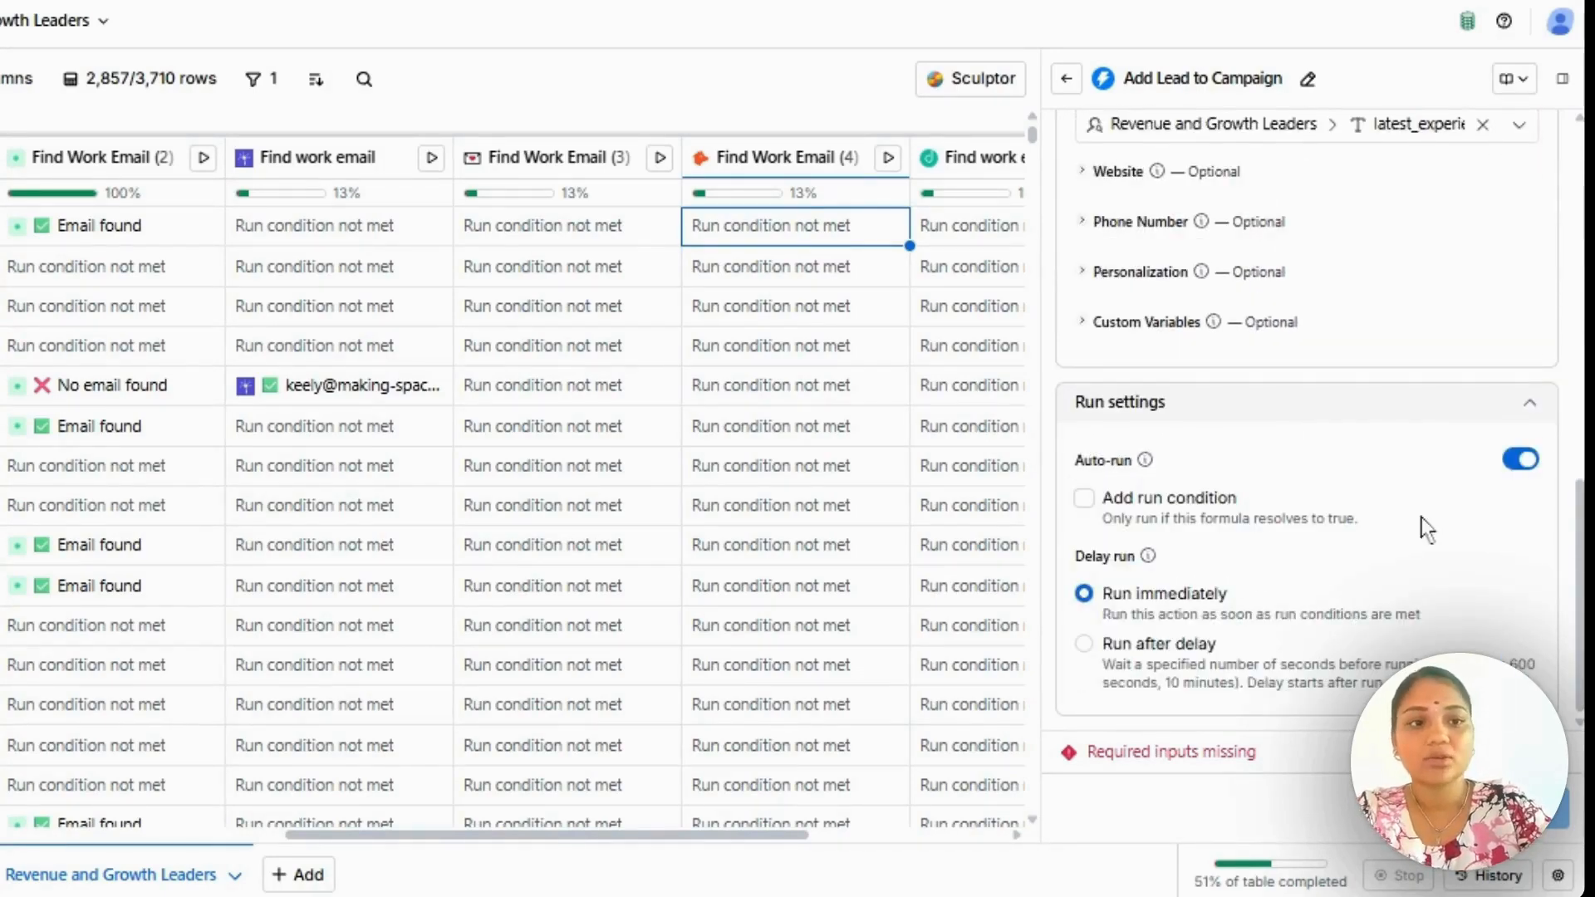
scroll(1424, 526, "up", 10)
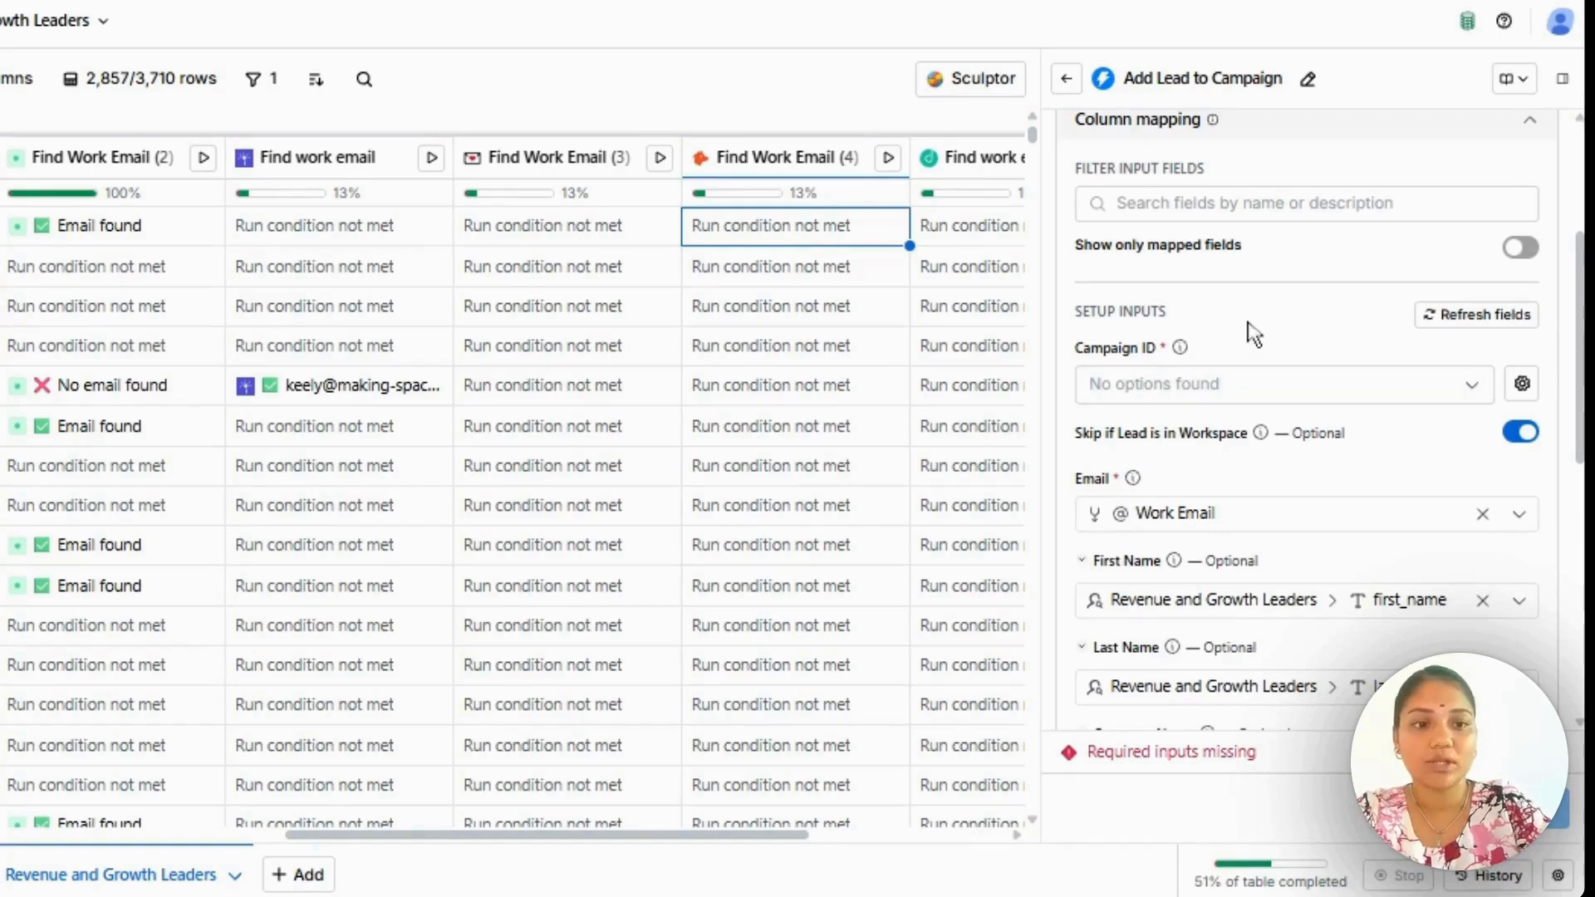
scroll(1254, 332, "up", 2)
scroll(1260, 260, "down", 2)
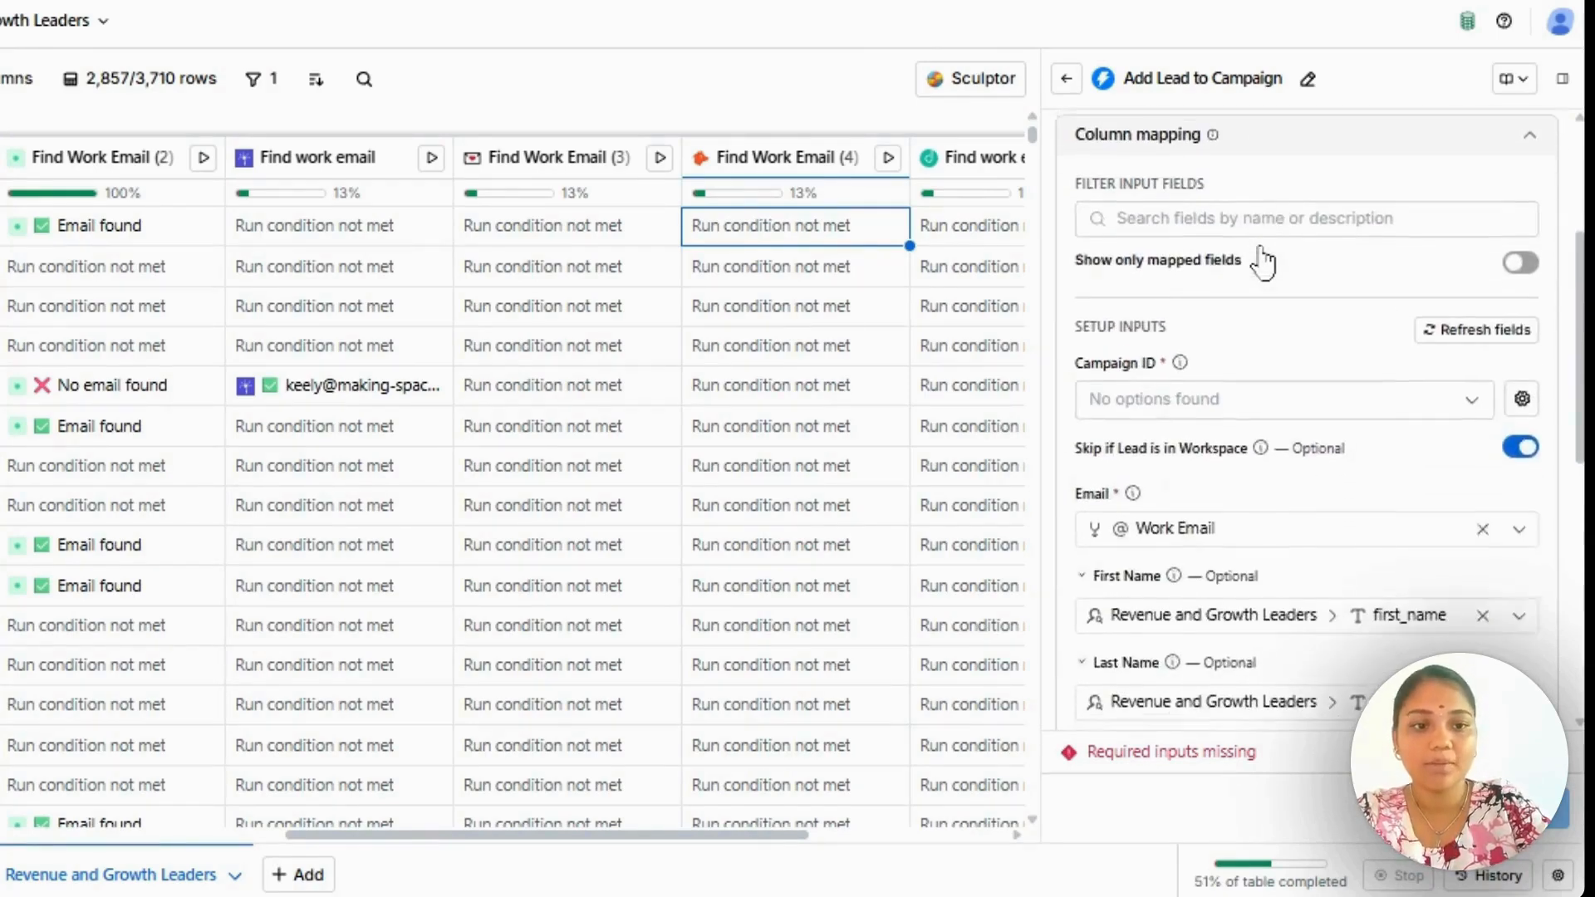
scroll(1260, 260, "down", 2)
left_click(1189, 297)
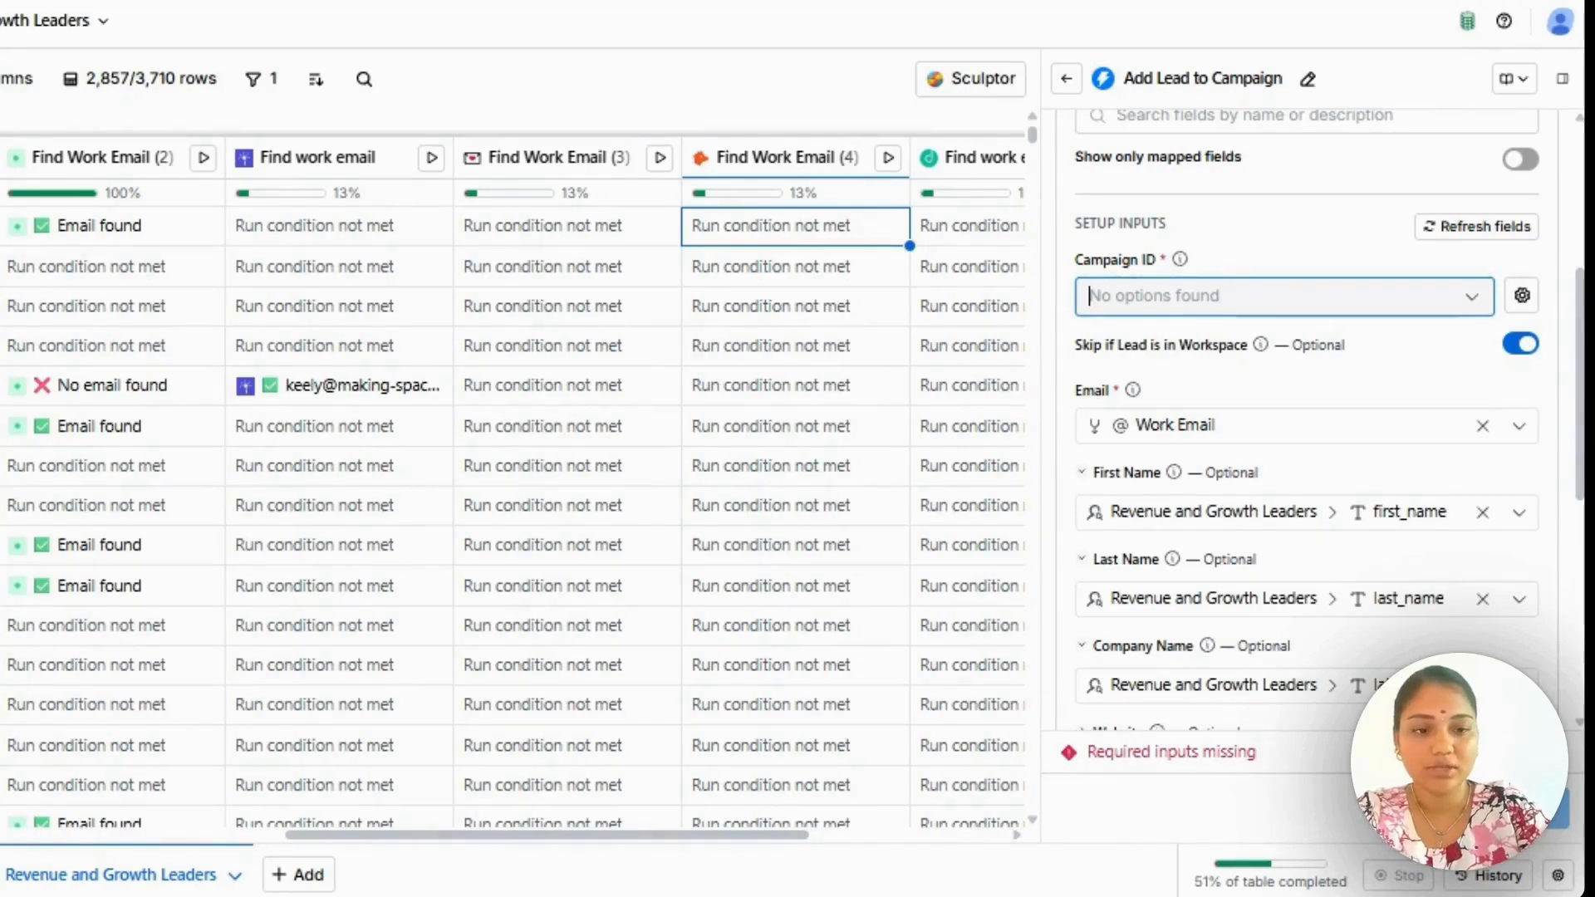
Close the Instantly Add Lead to Campaign configuration without saving the changes.
scroll(1242, 458, "down", 6)
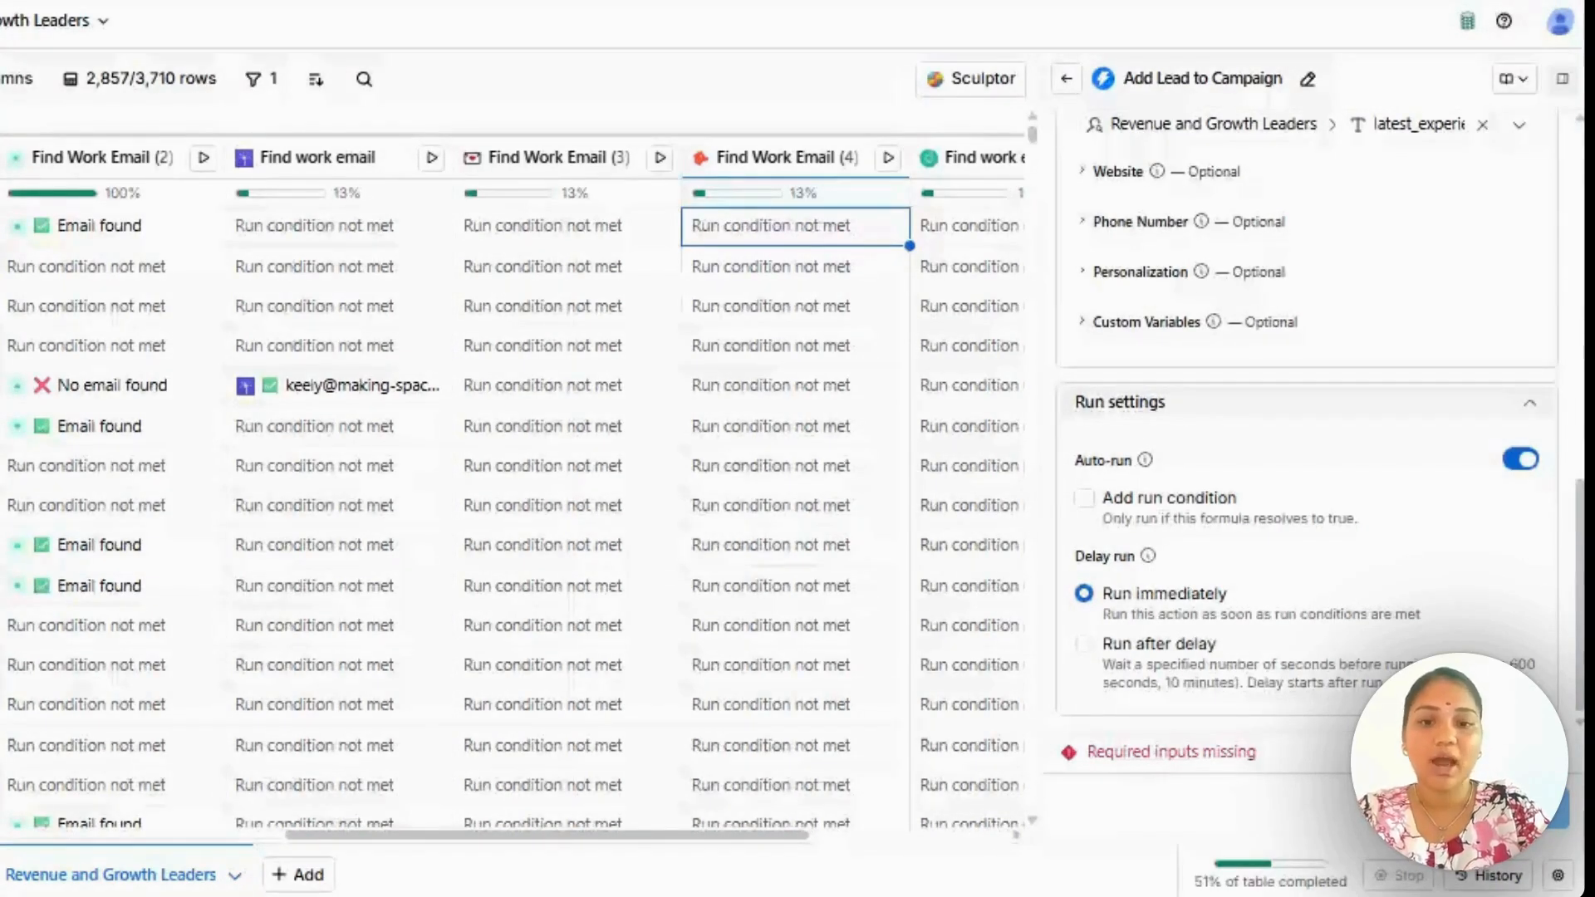
left_click(1561, 78)
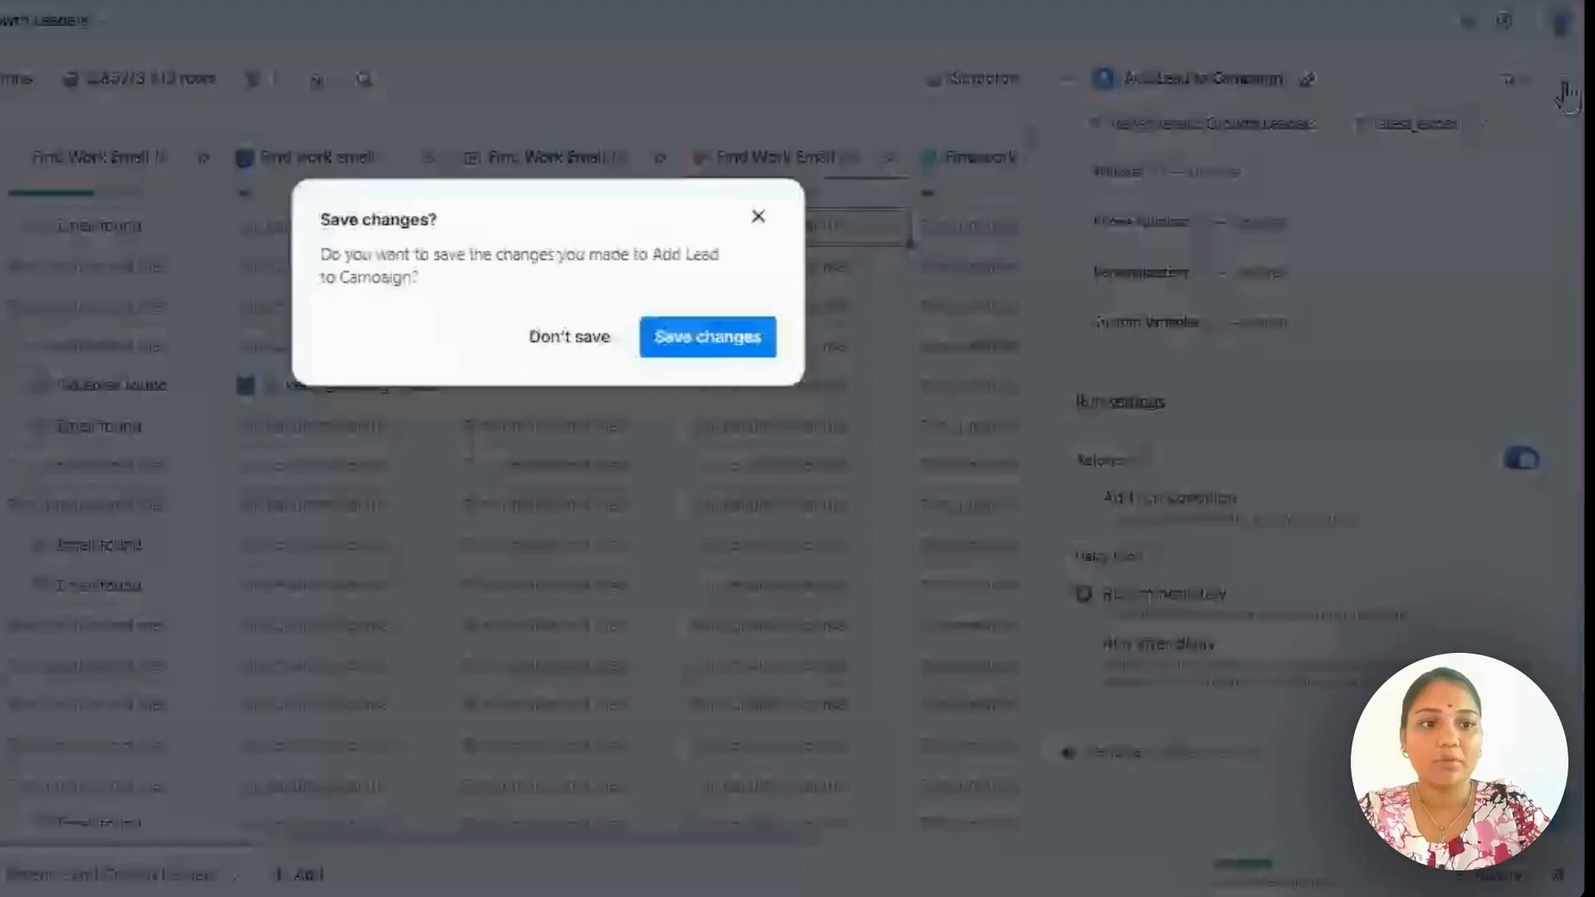
left_click(570, 335)
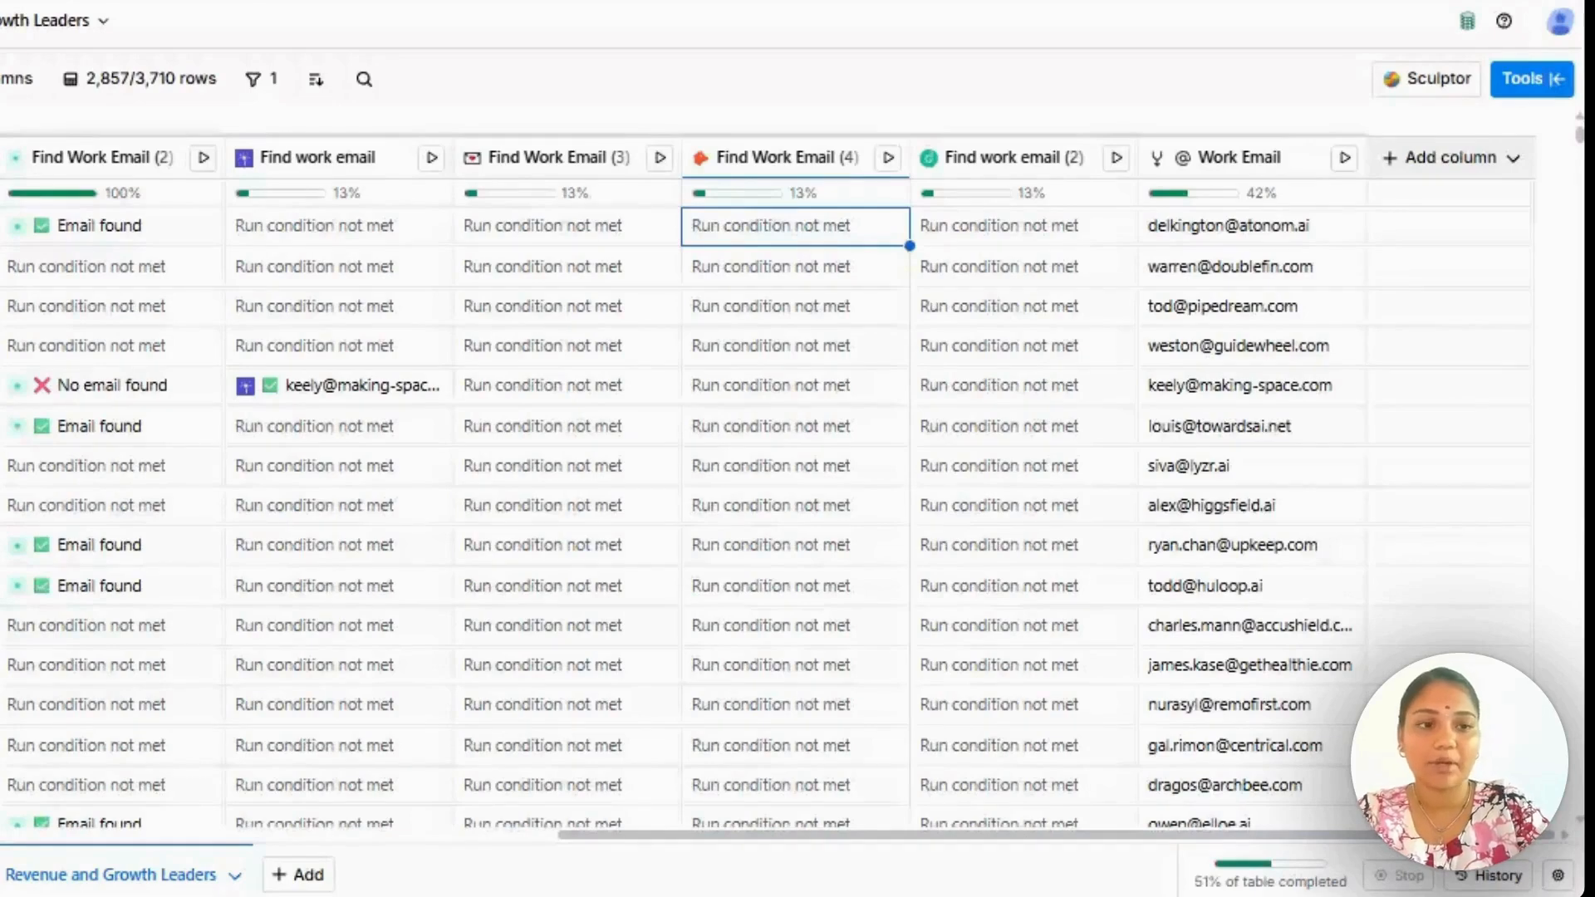
Start a new enrichment column, search the tools for "add or up" and choose EmailBison's Create or update lead.
left_click(1447, 166)
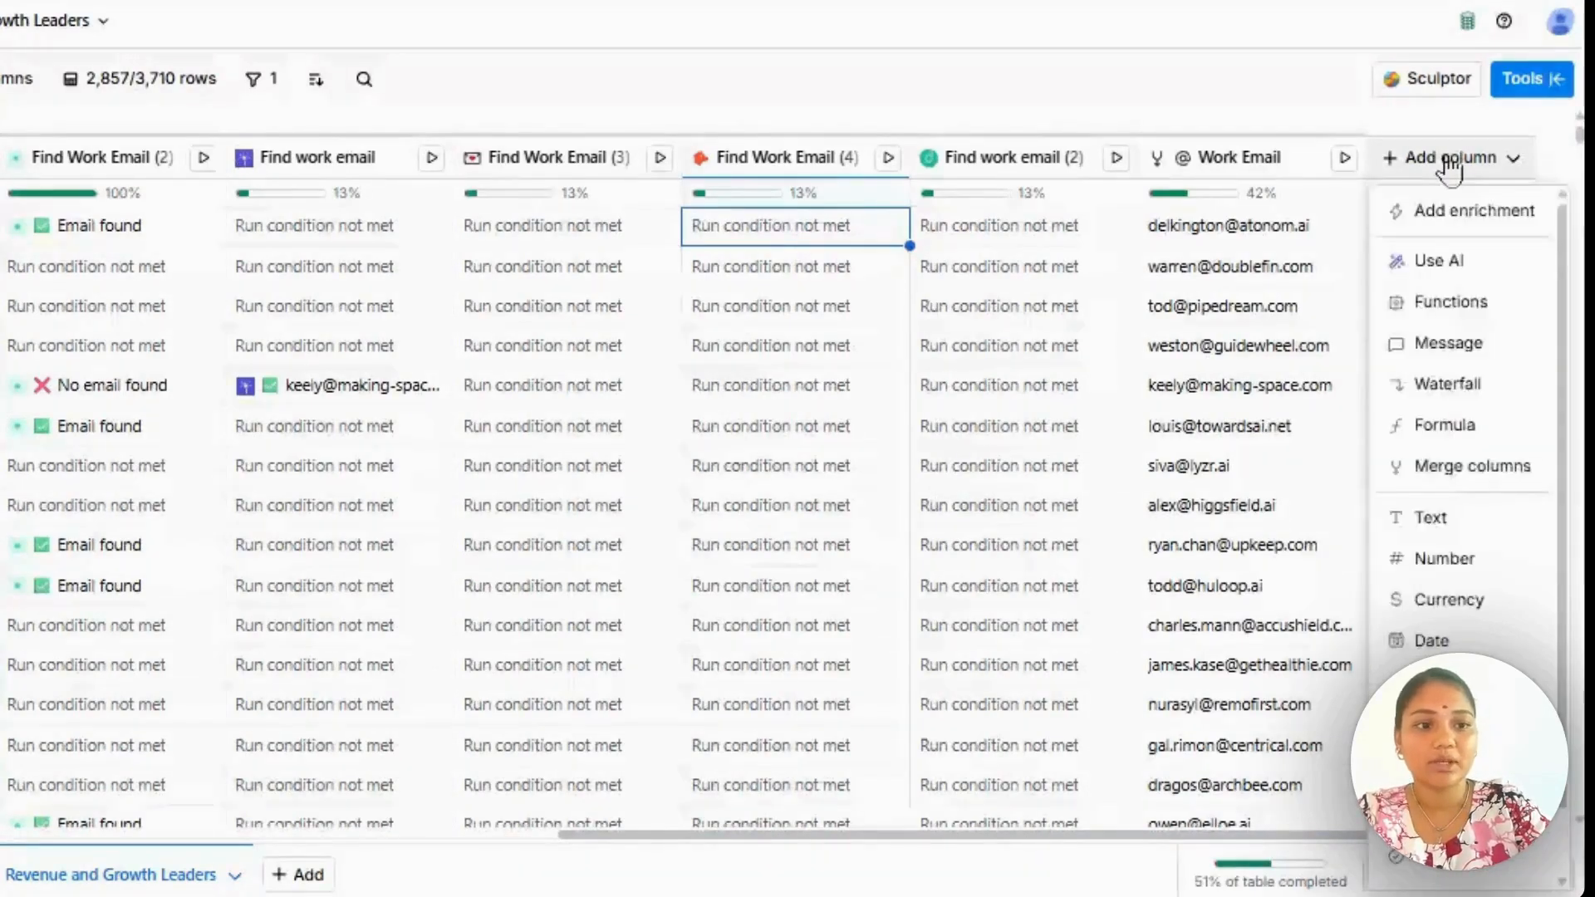
left_click(1447, 216)
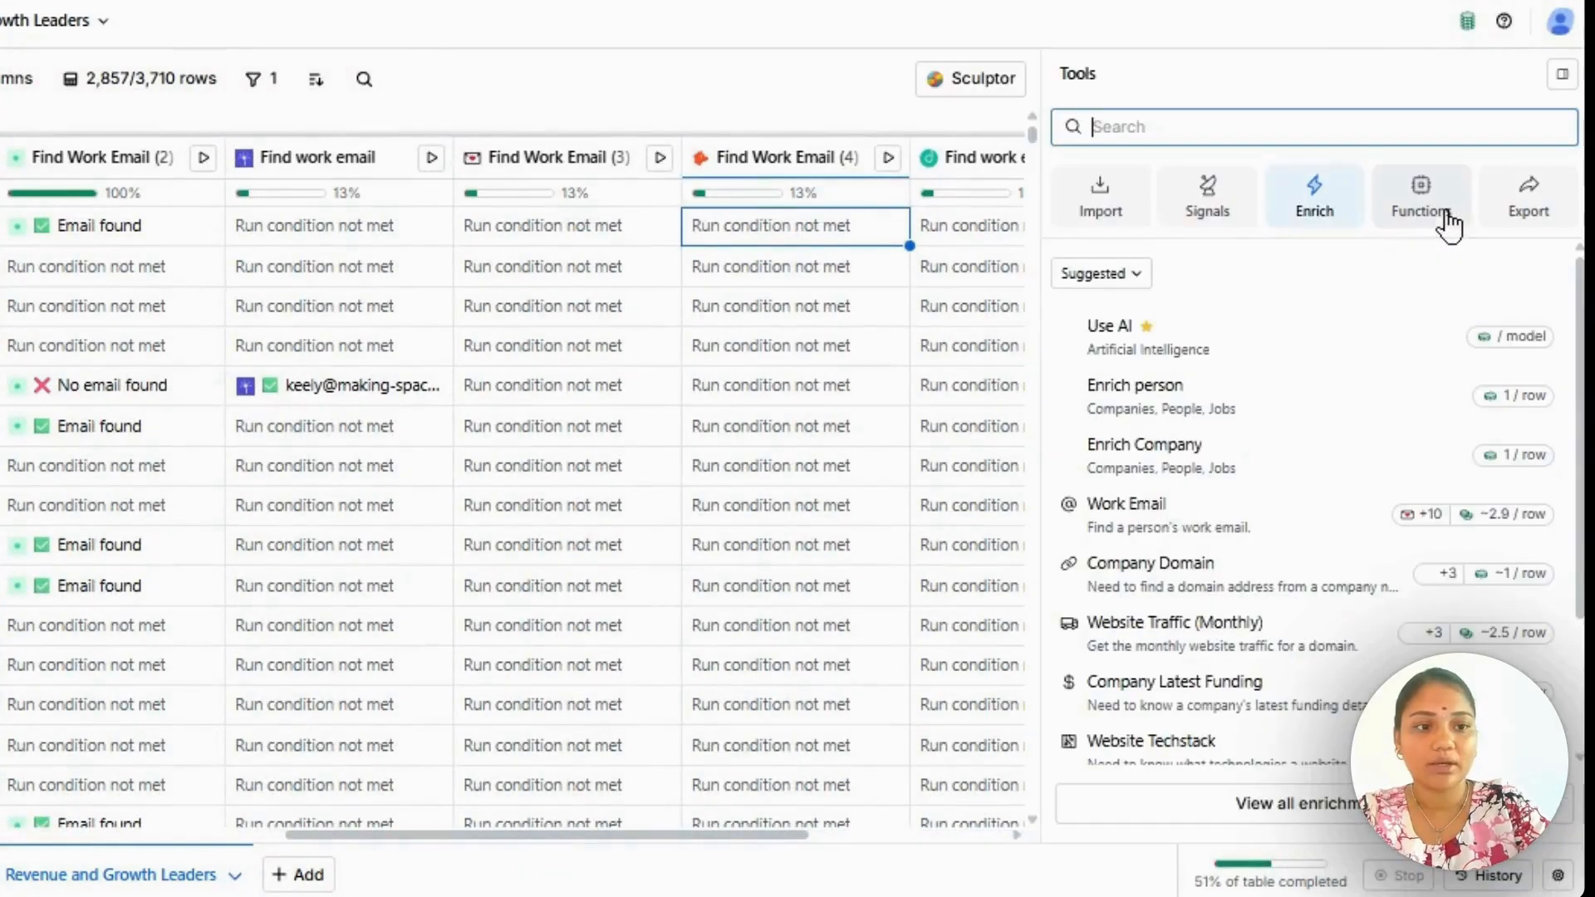
left_click(1211, 125)
type("add or up")
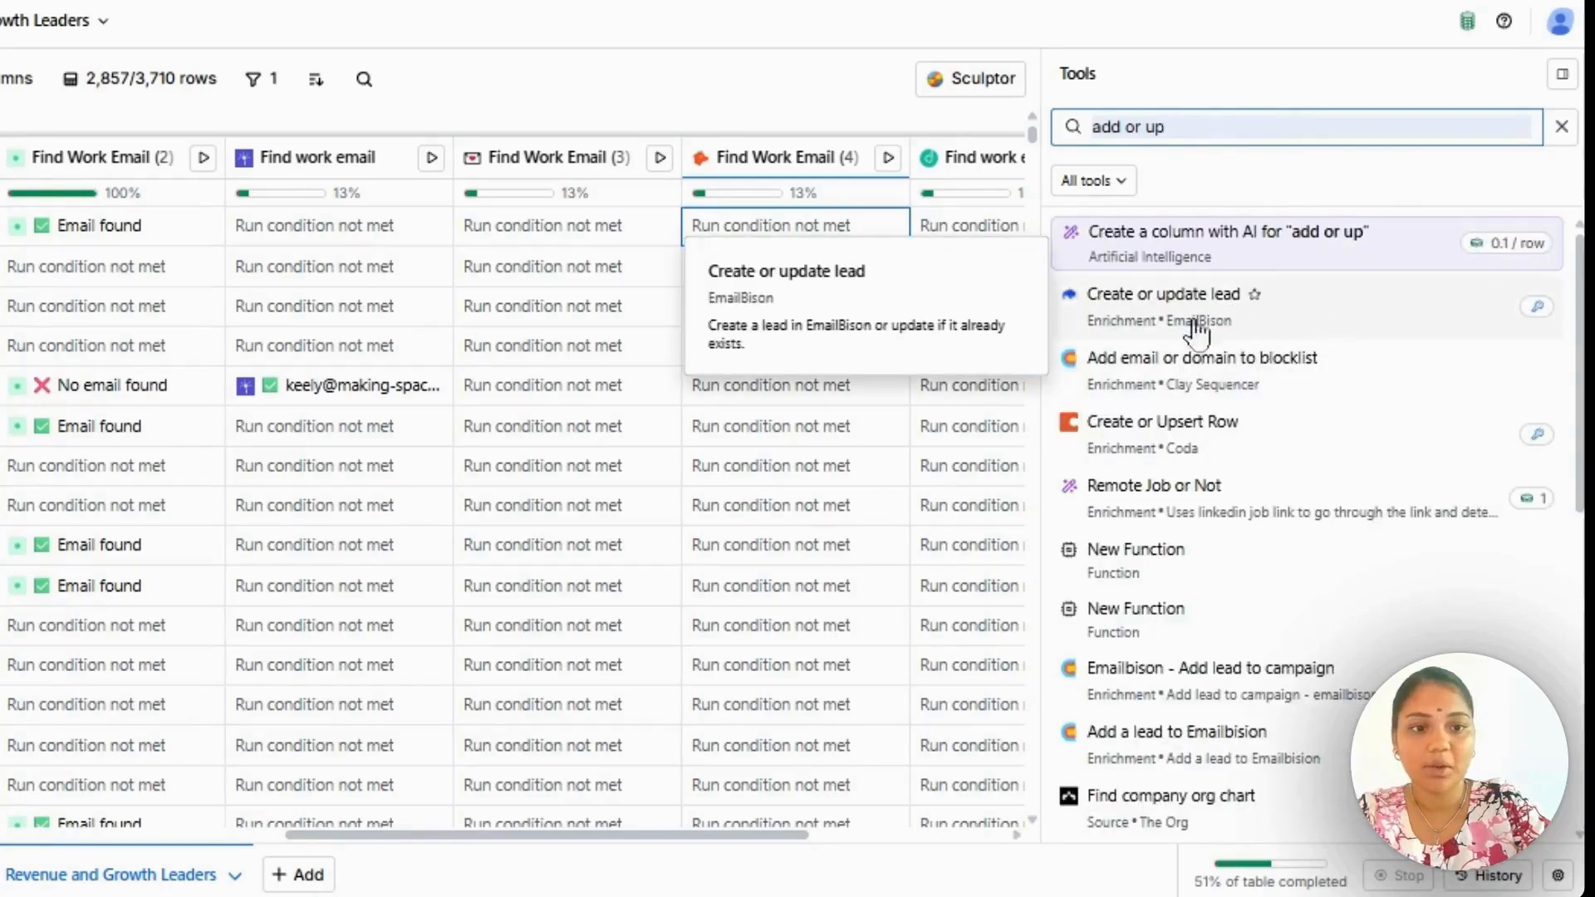
left_click(1379, 294)
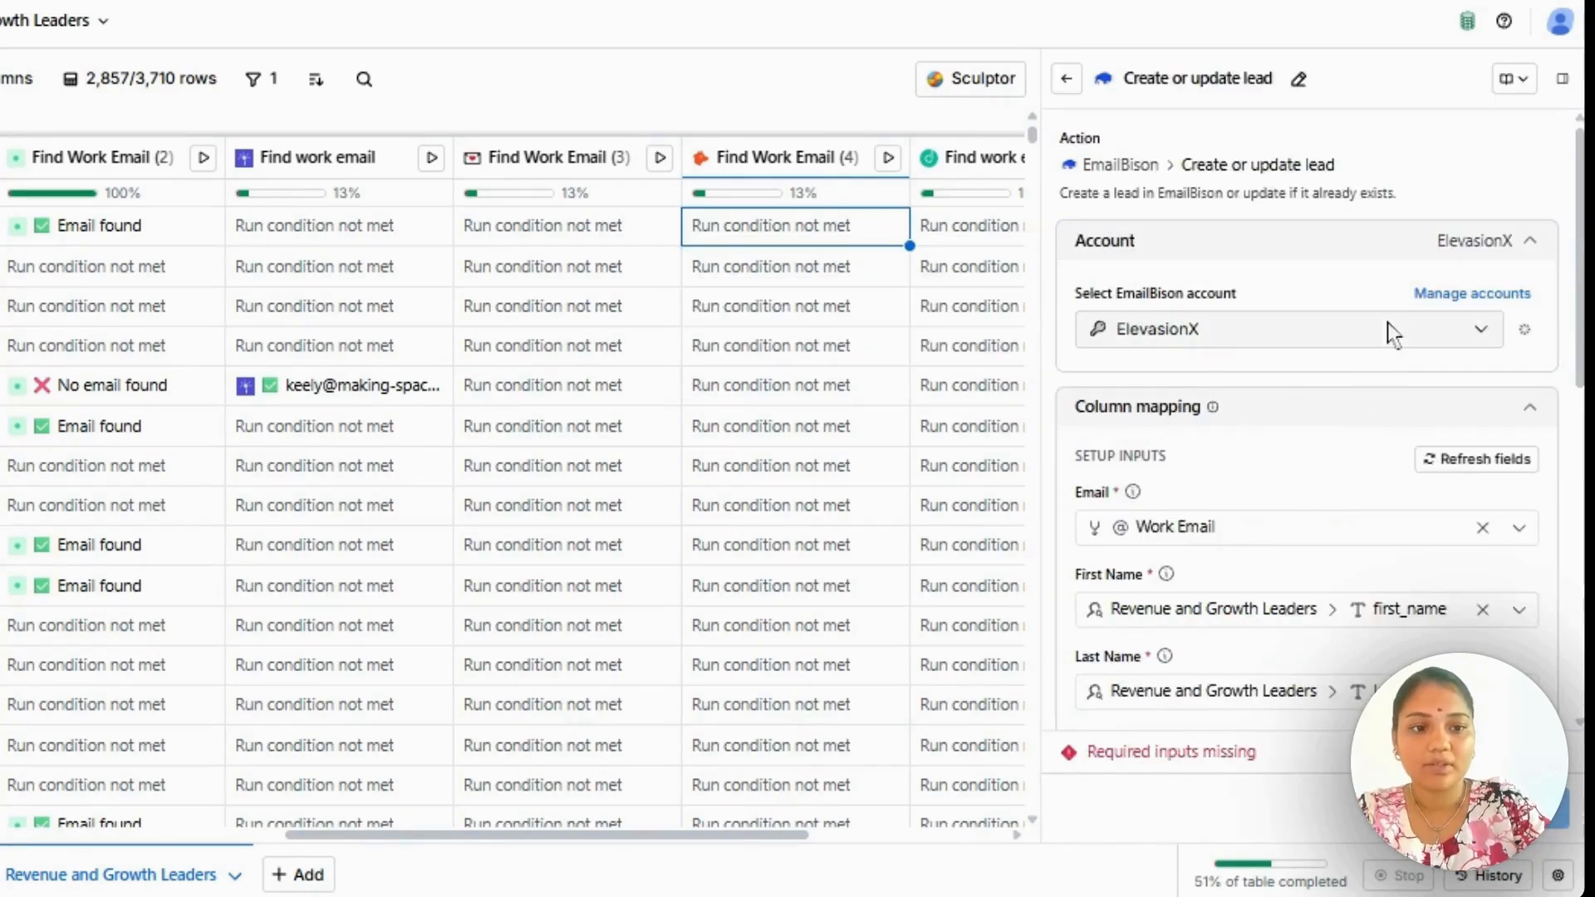
Select the ElevasionX - Email Bison [Roister] account and set Existing Lead Behavior to PUT: replace all fields.
left_click(1389, 330)
left_click(1226, 459)
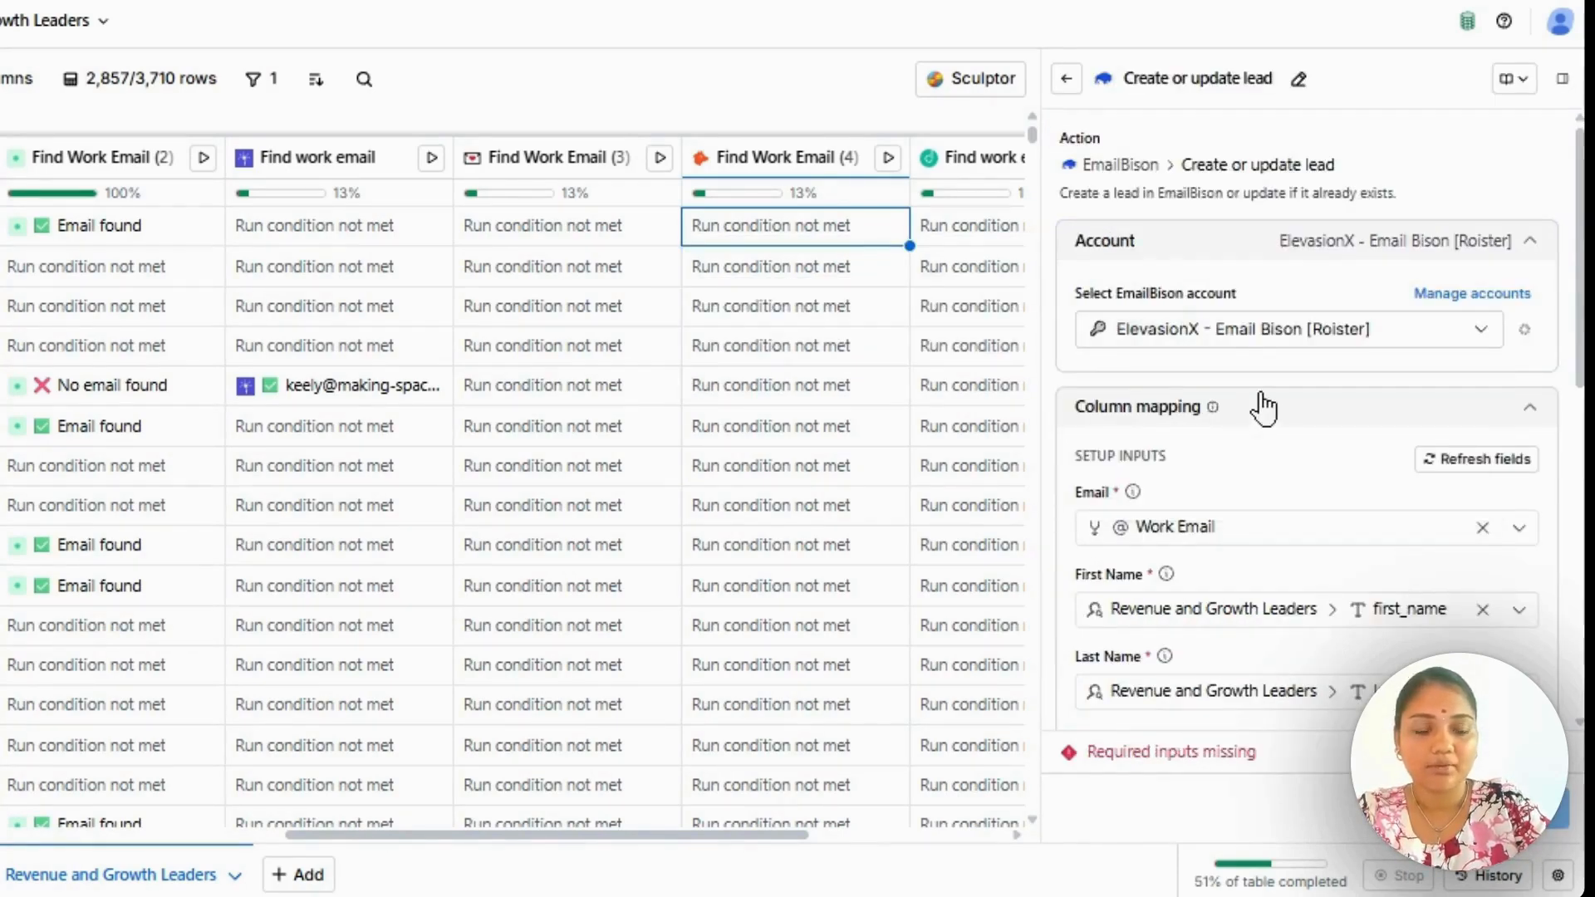
scroll(1261, 404, "down", 3)
scroll(1263, 408, "down", 1)
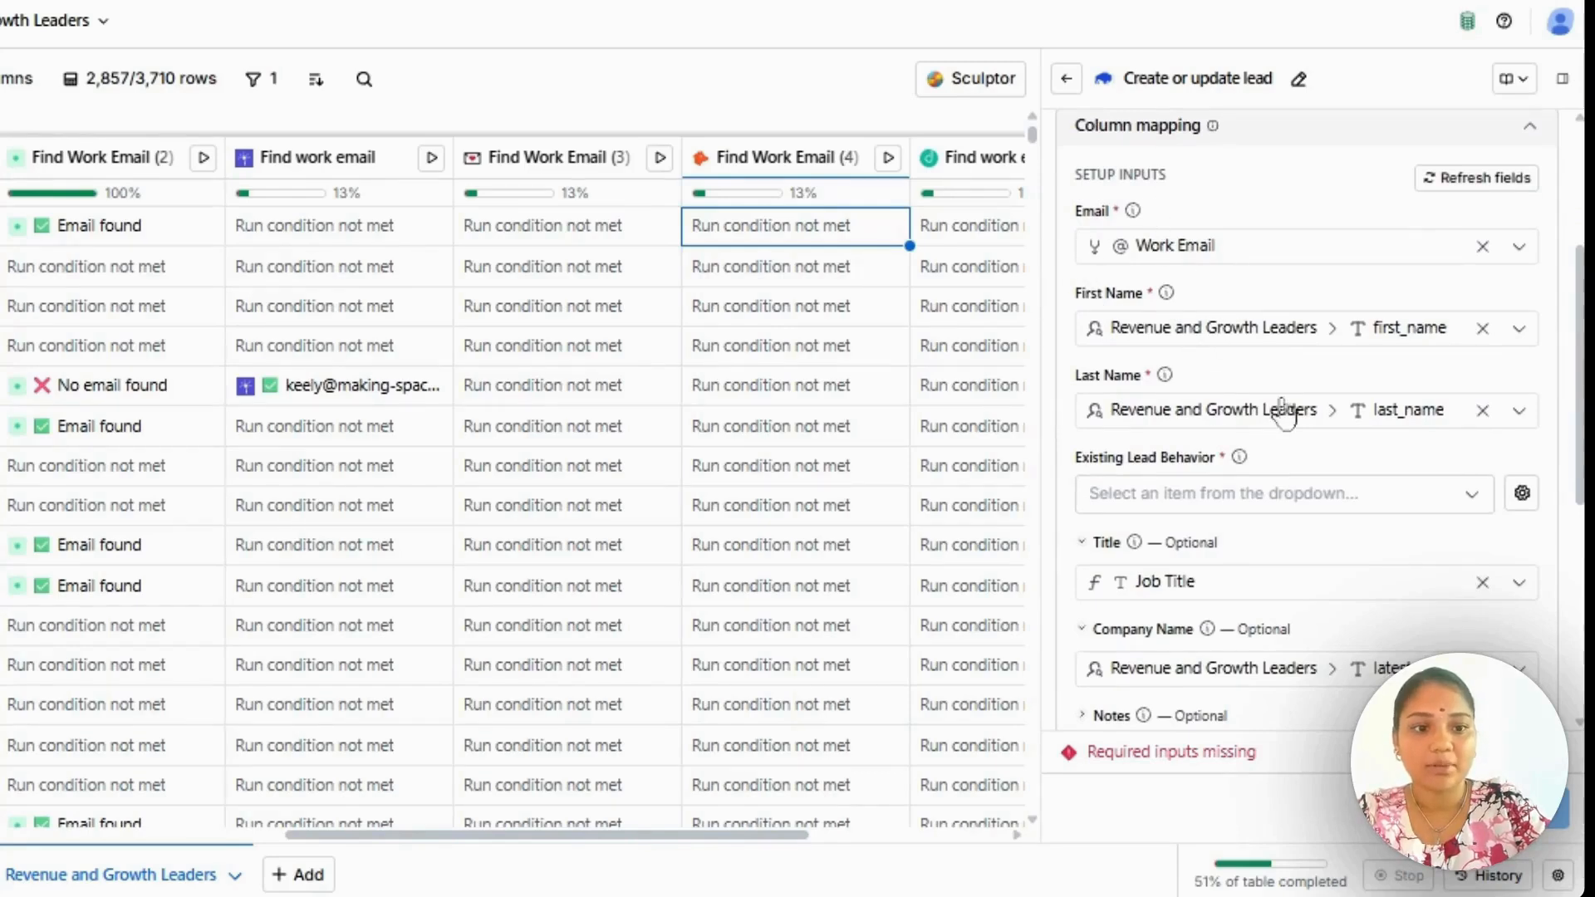
scroll(1289, 422, "down", 2)
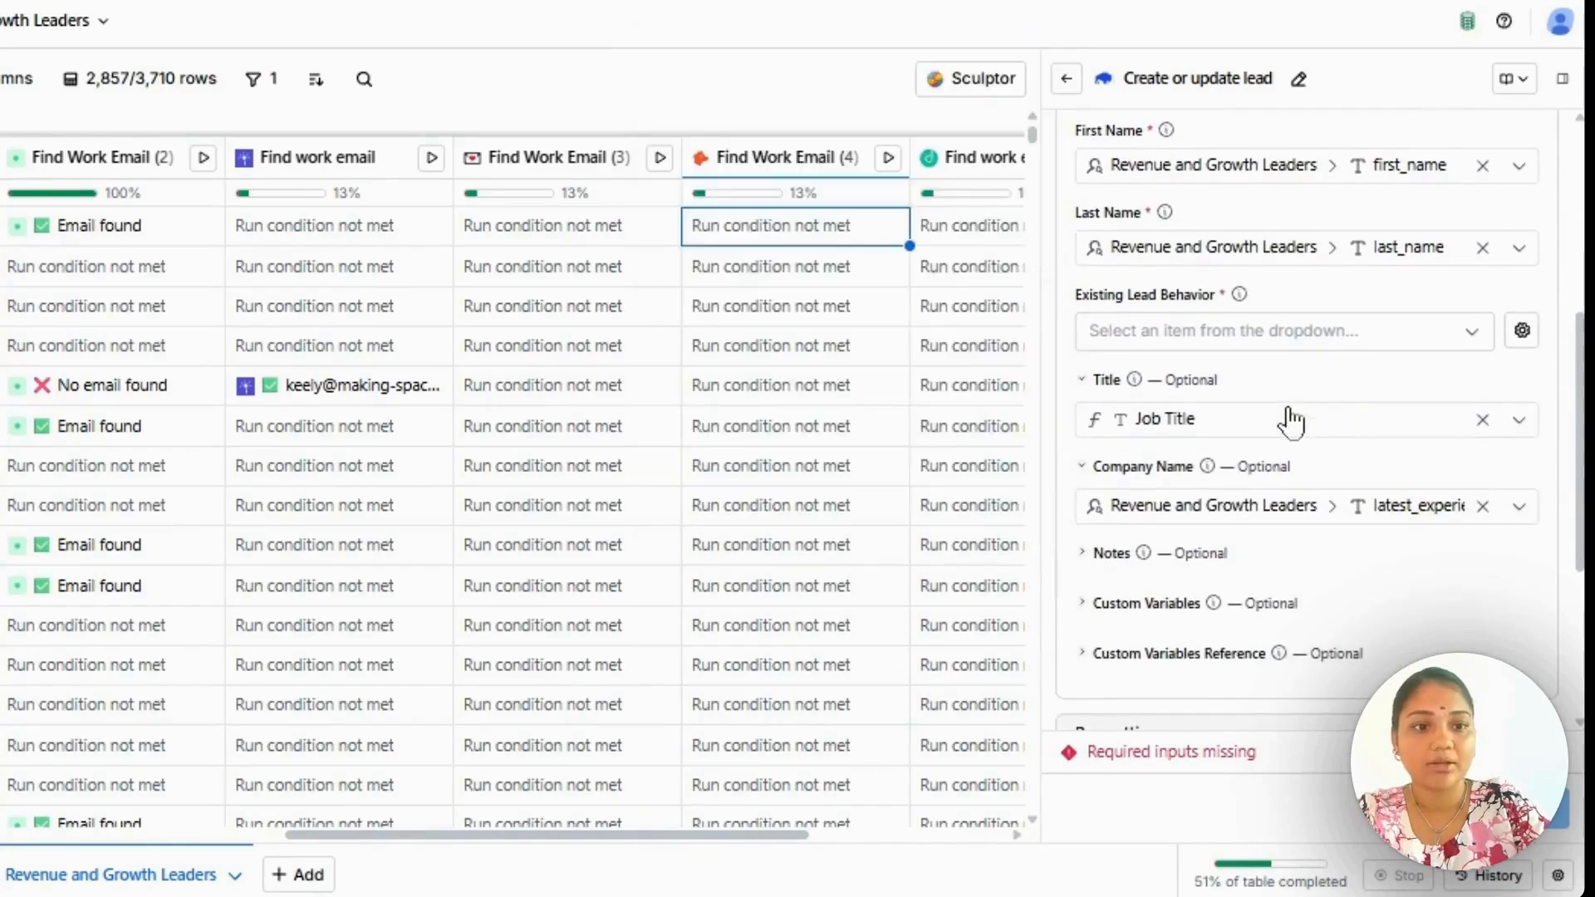
left_click(1226, 335)
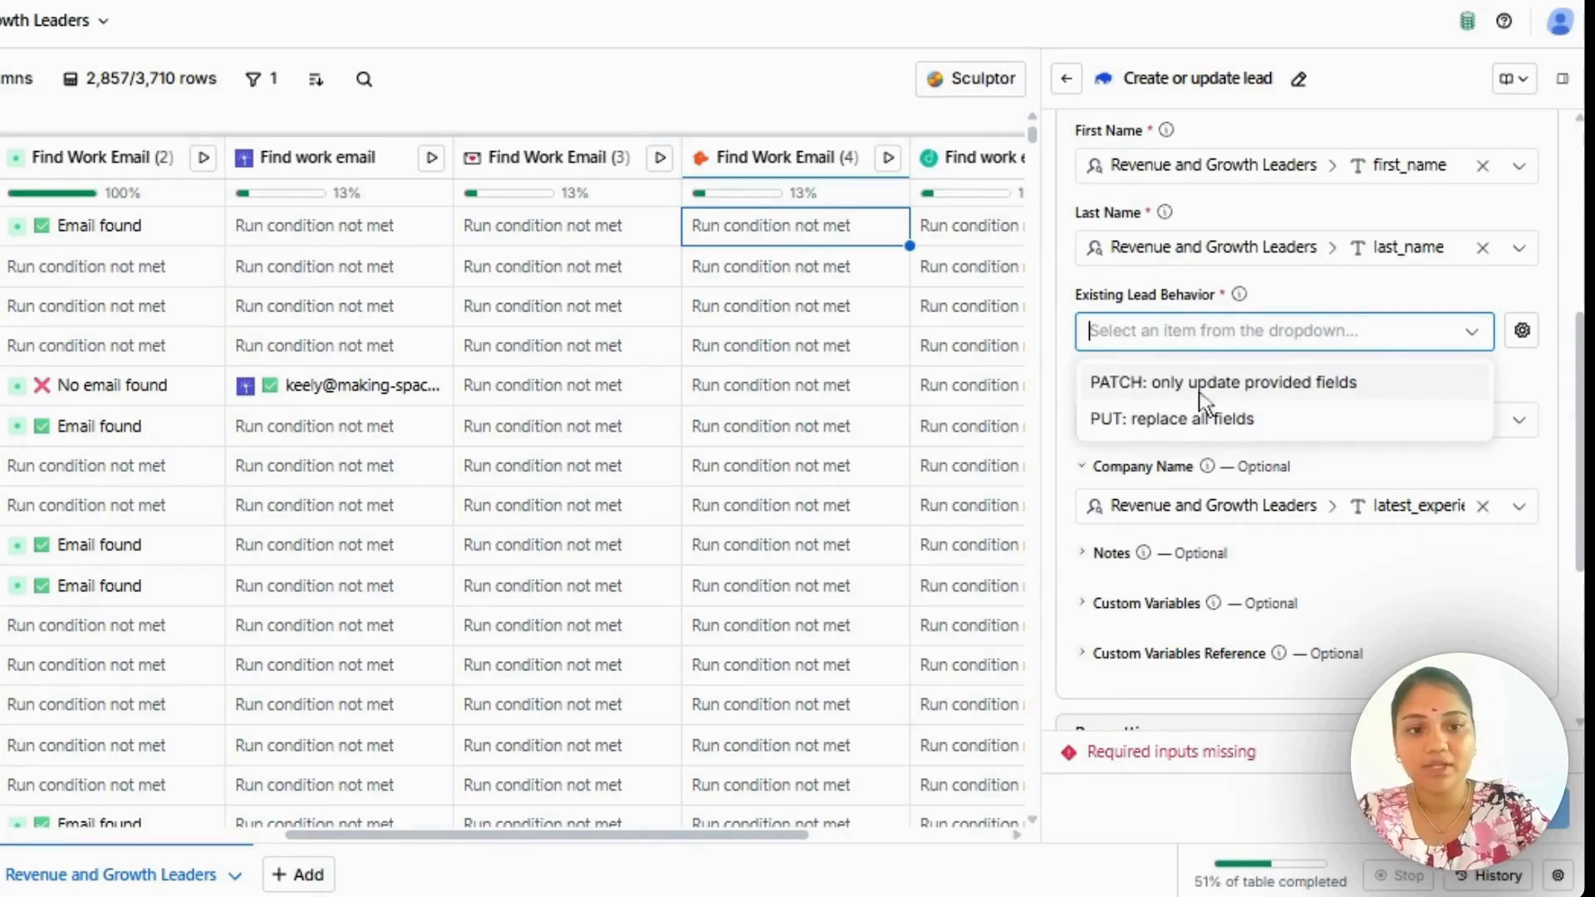
left_click(1228, 430)
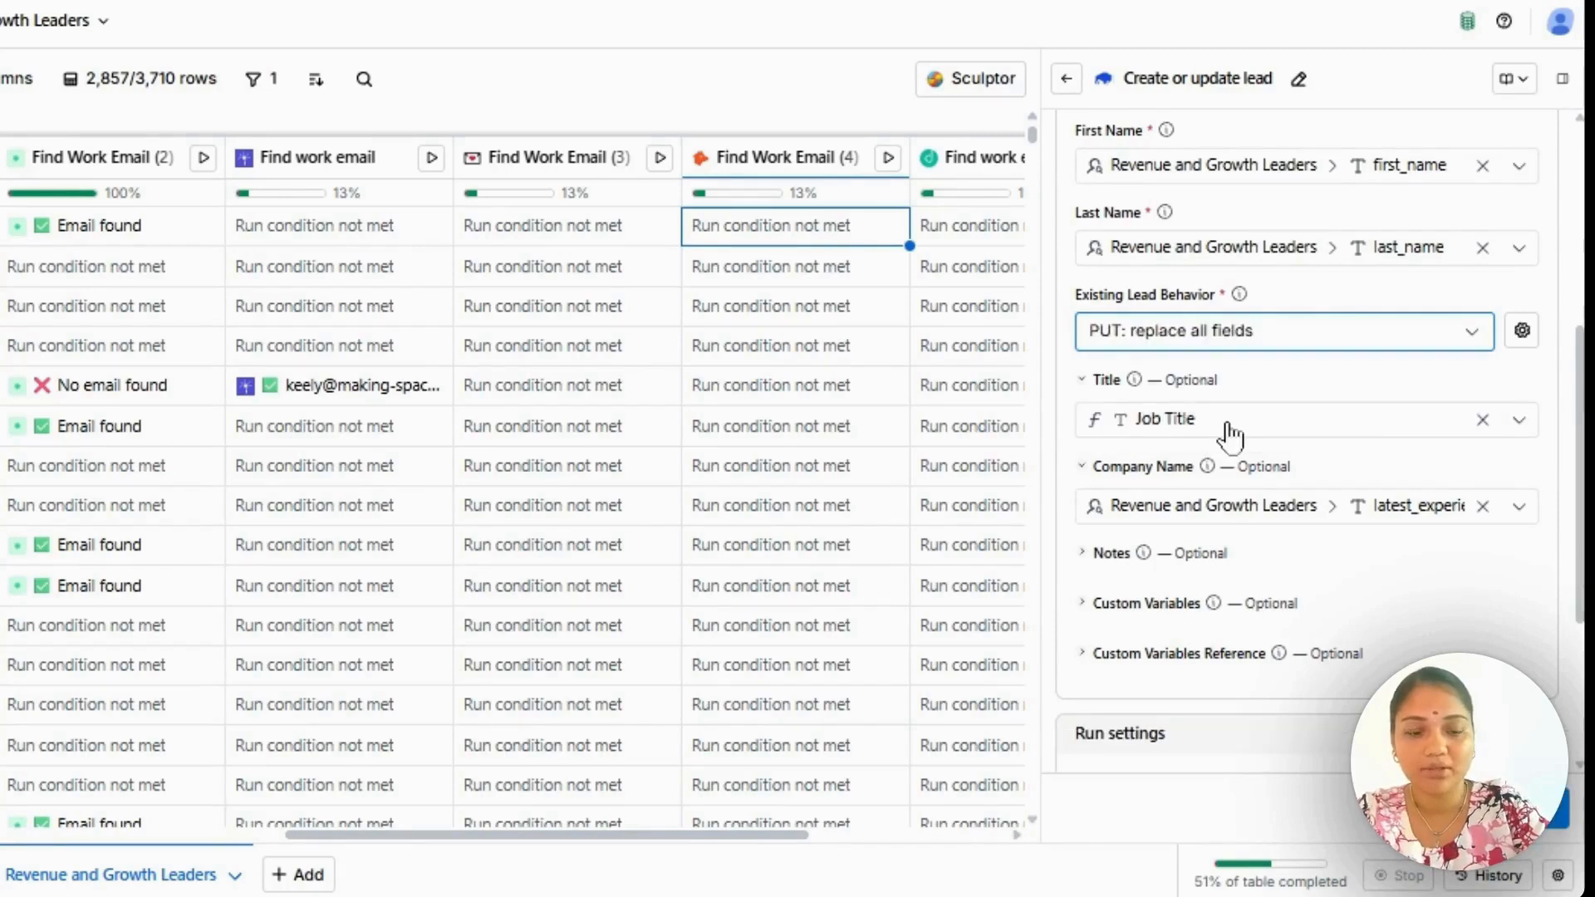
Expand Custom Variables Reference, look through its available variables and close the list without choosing one.
scroll(1228, 431, "down", 2)
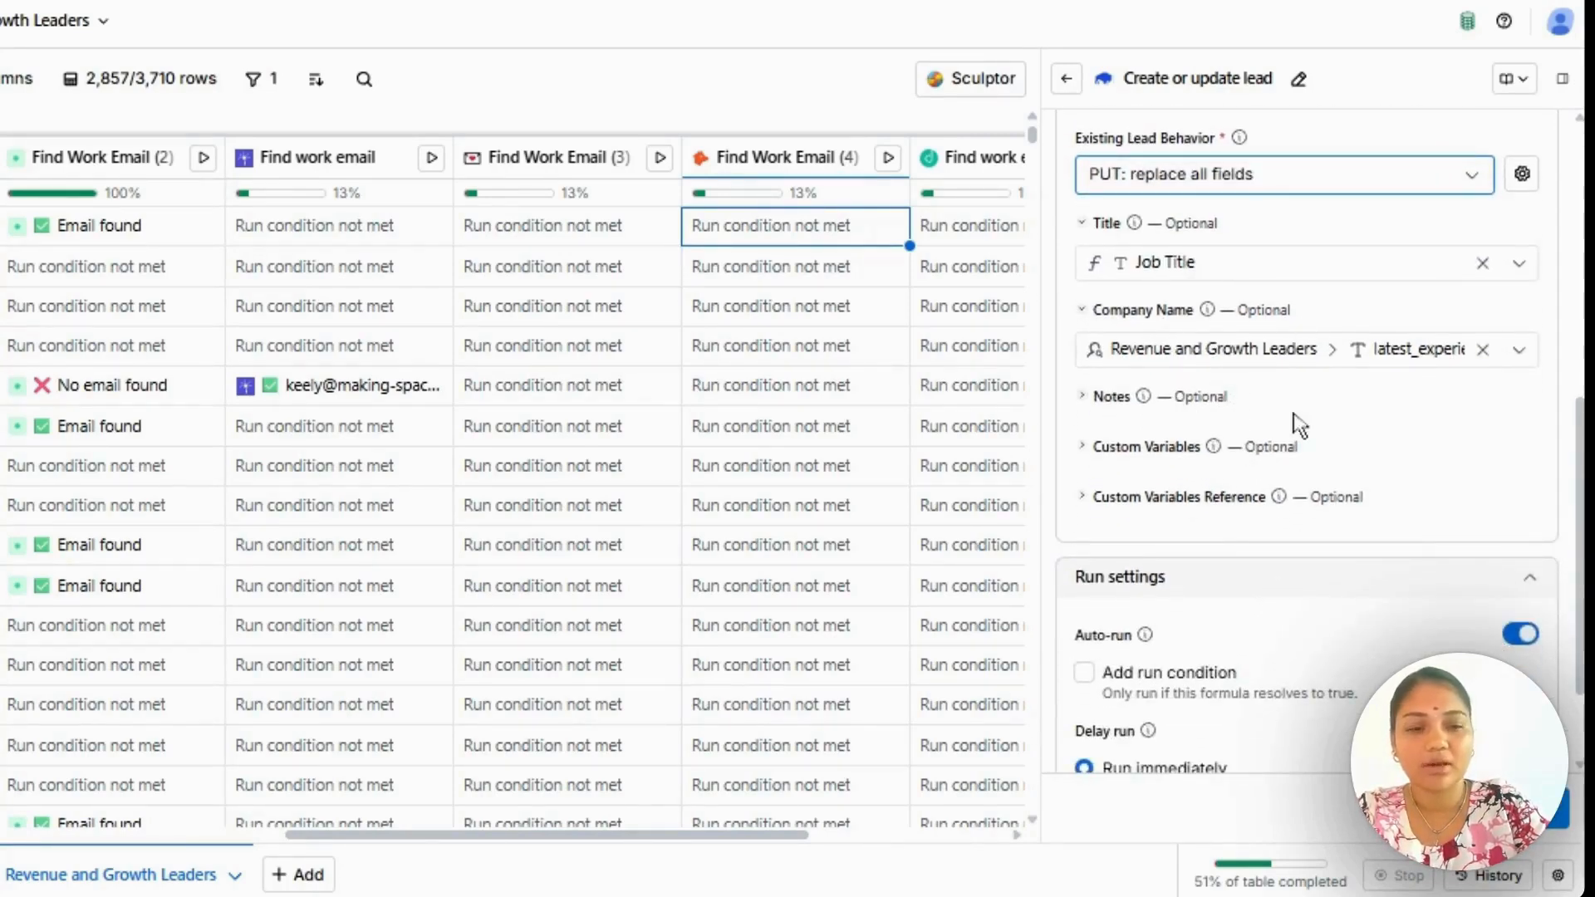
scroll(1300, 425, "down", 1)
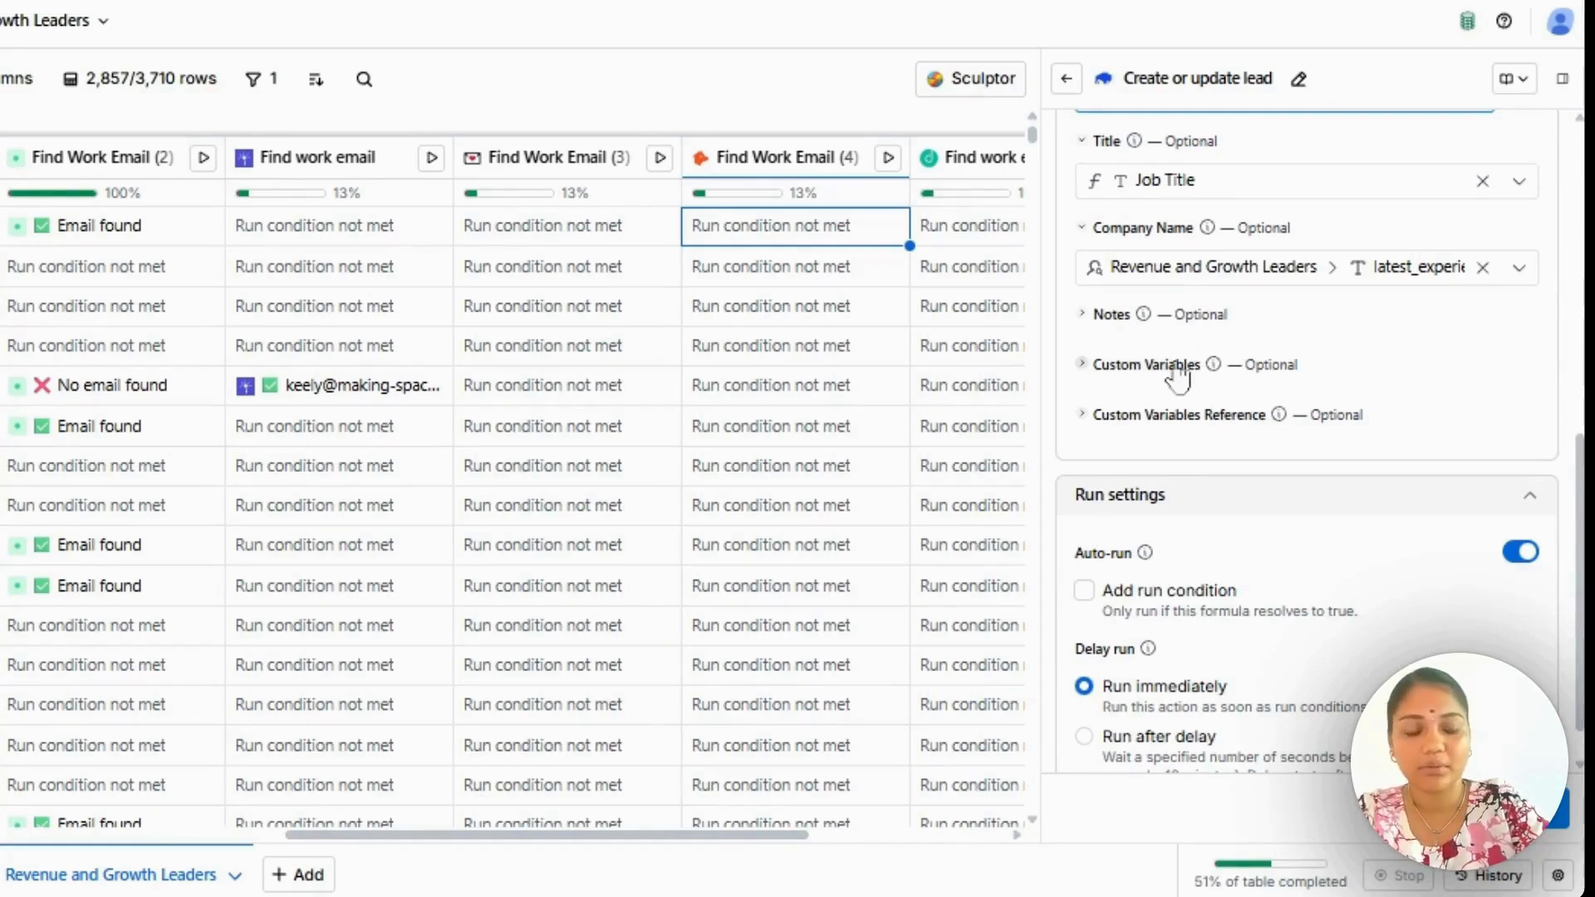
left_click(1193, 424)
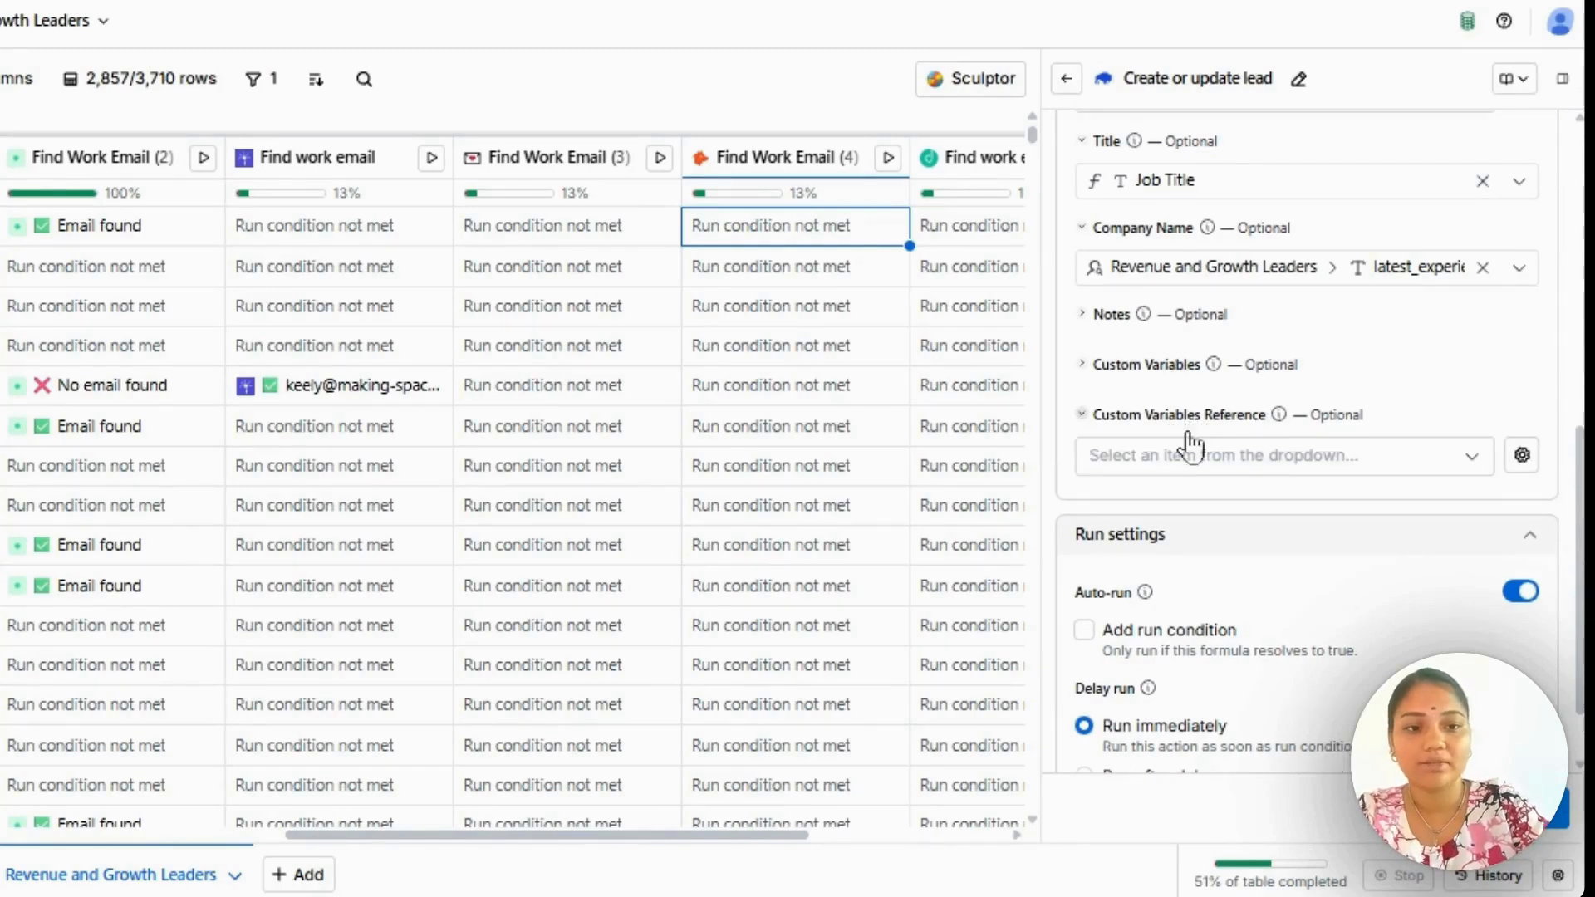
left_click(1180, 455)
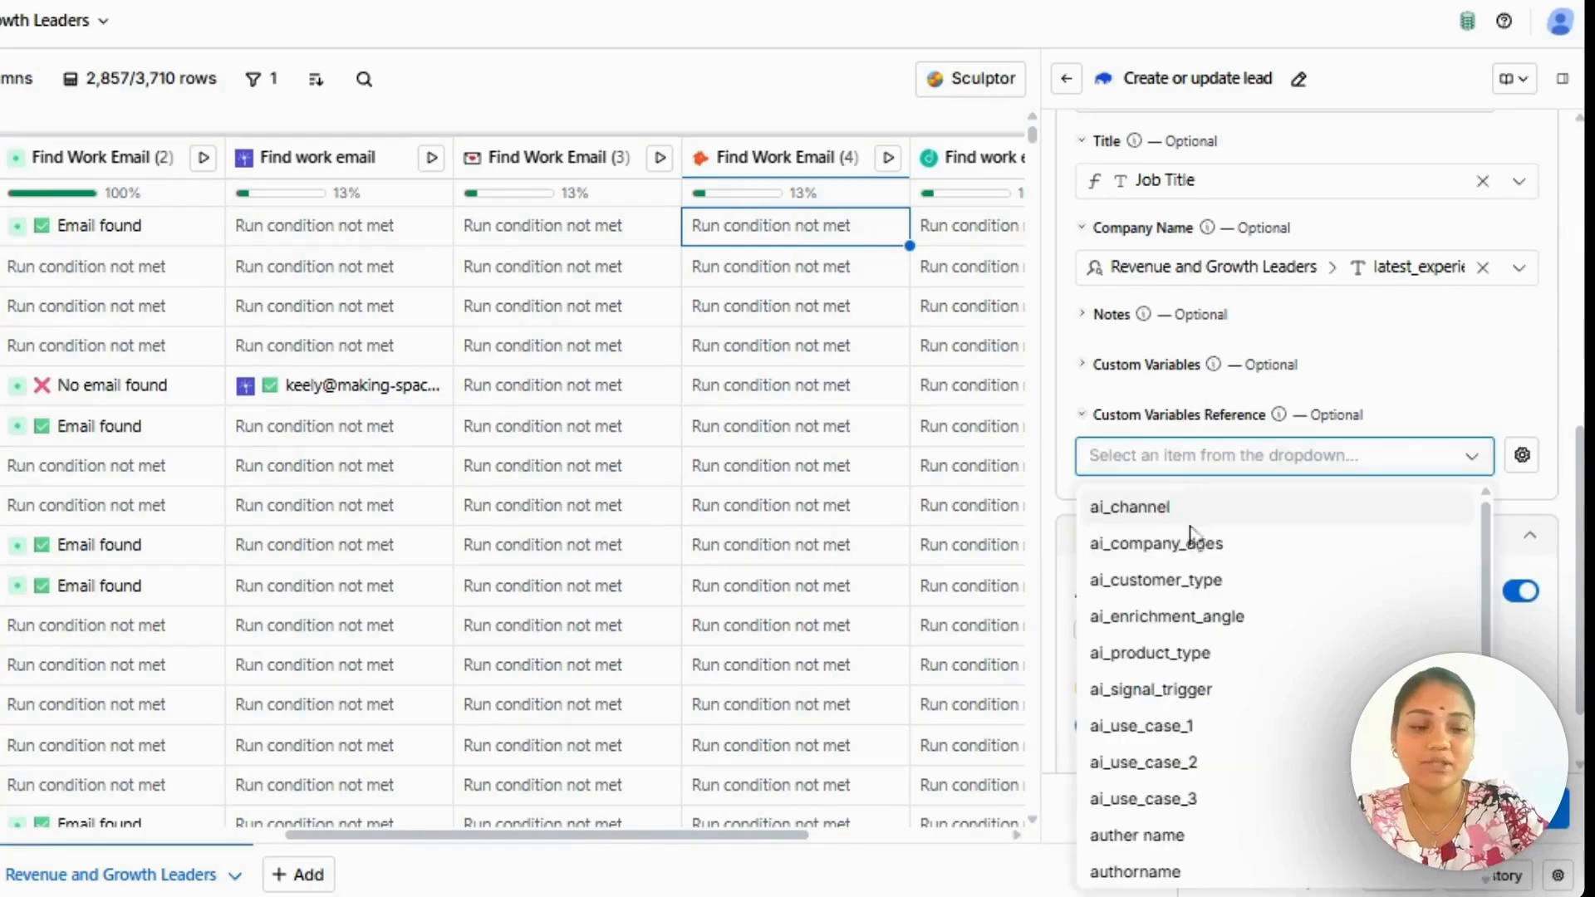
scroll(1224, 729, "down", 2)
scroll(1284, 685, "down", 2)
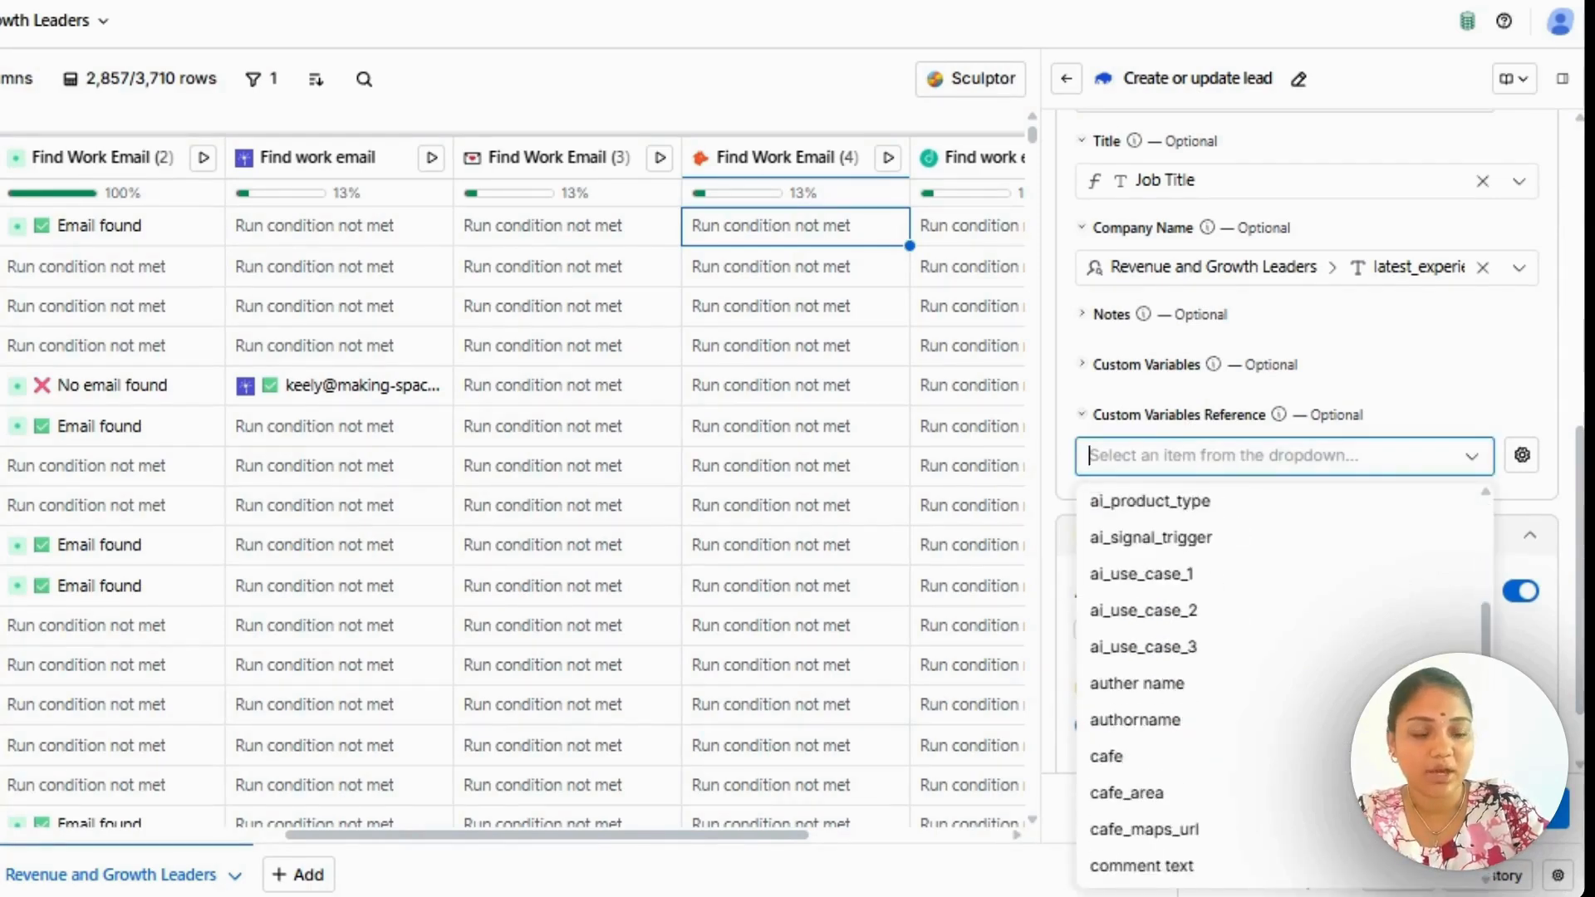
scroll(1238, 669, "up", 4)
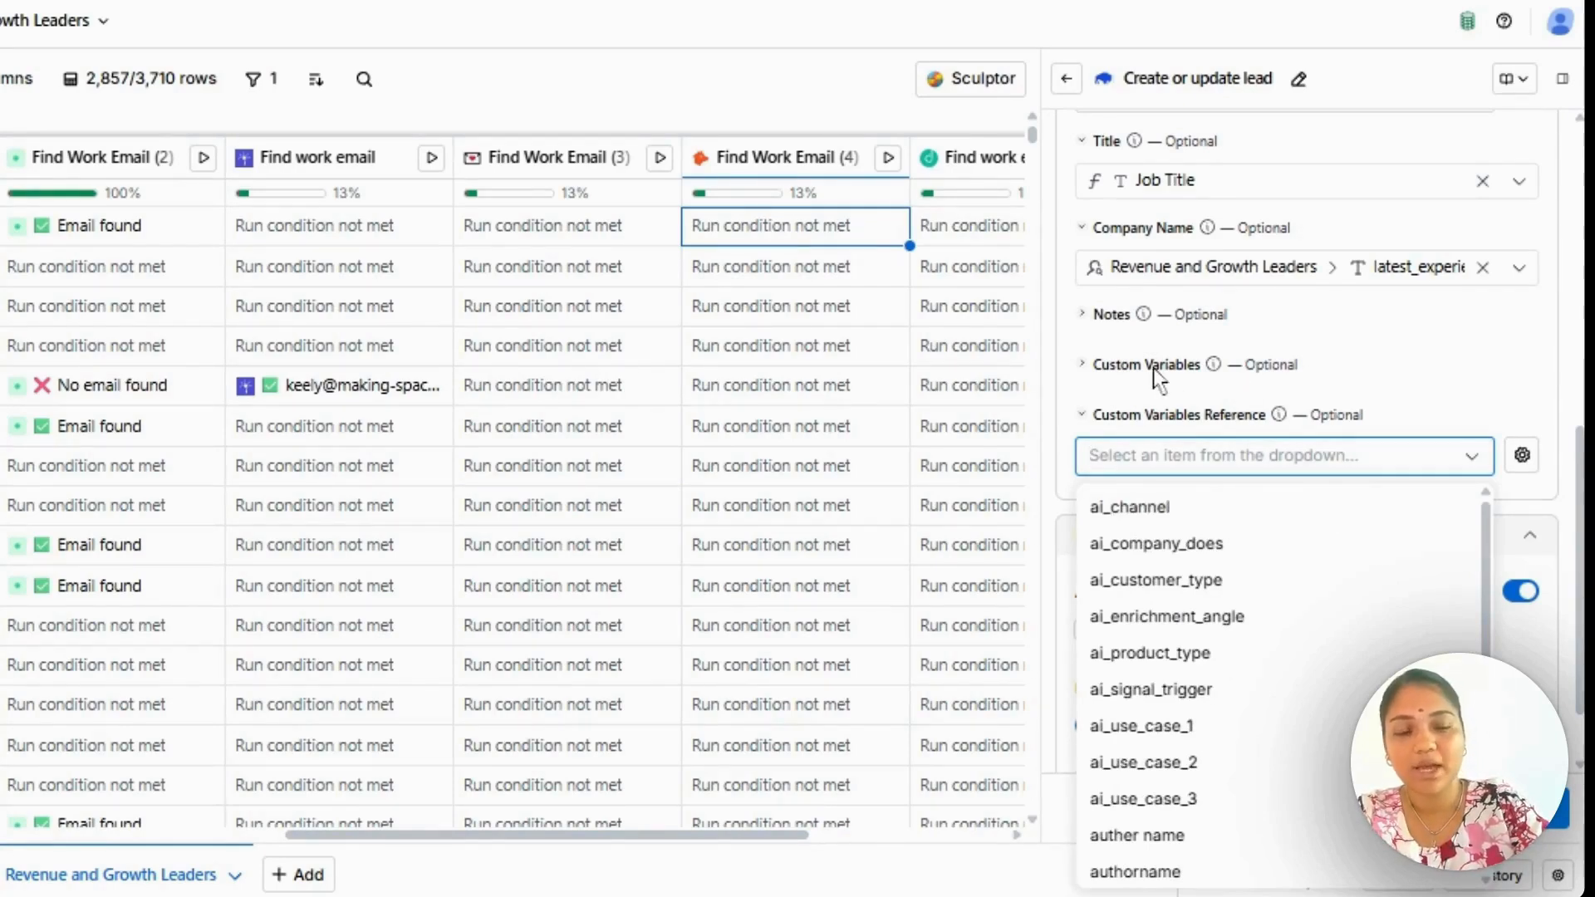
left_click(1476, 457)
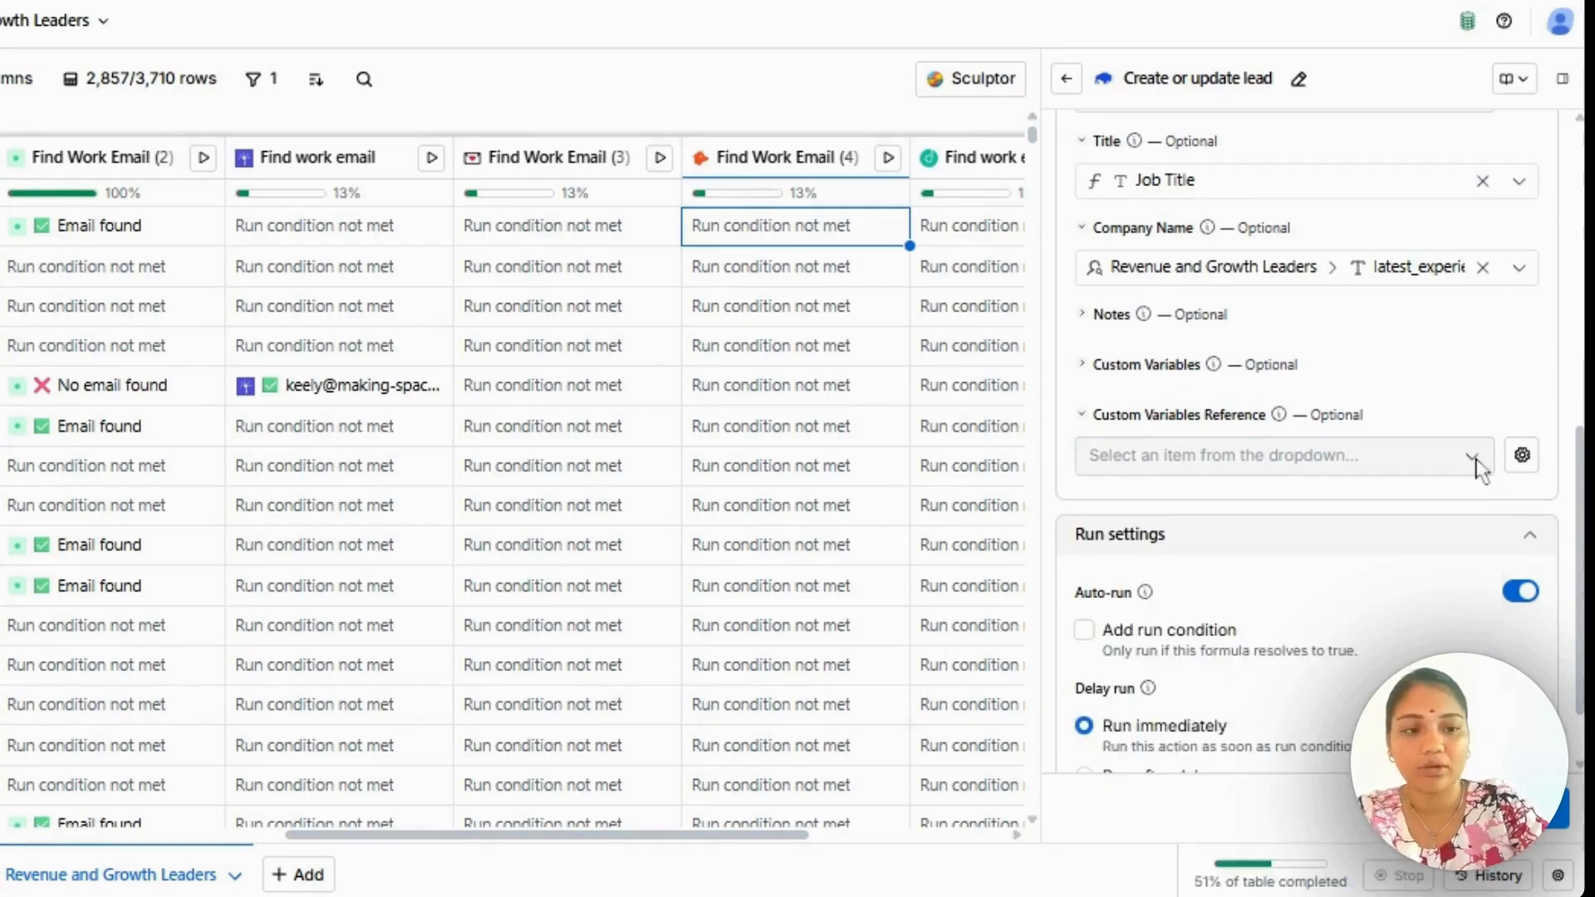
scroll(1476, 469, "down", 1)
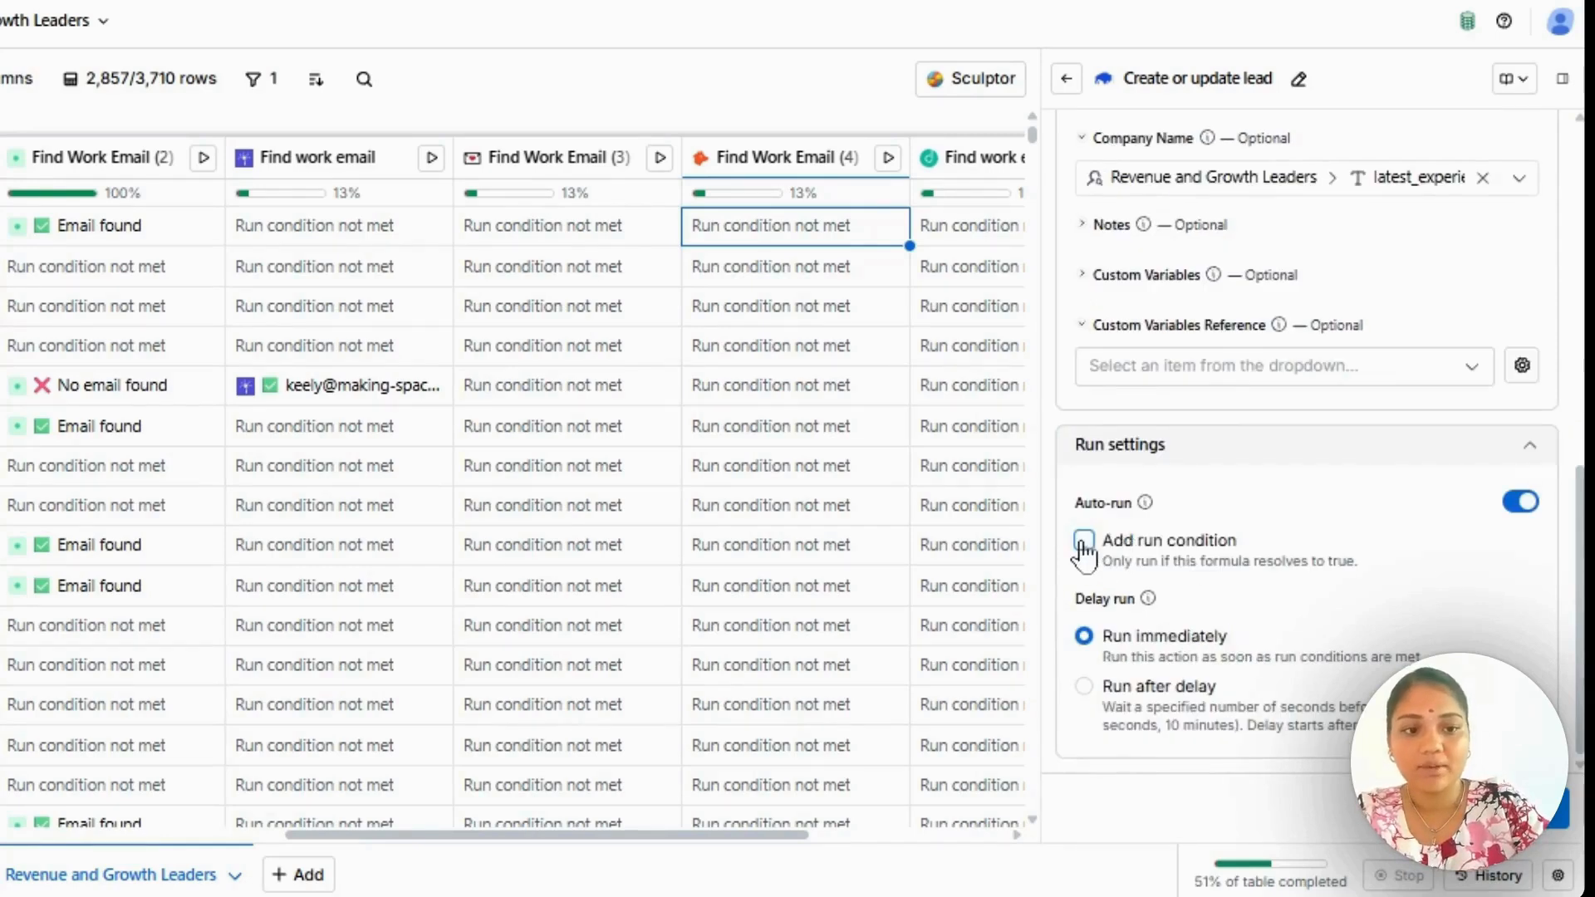
left_click(1084, 544)
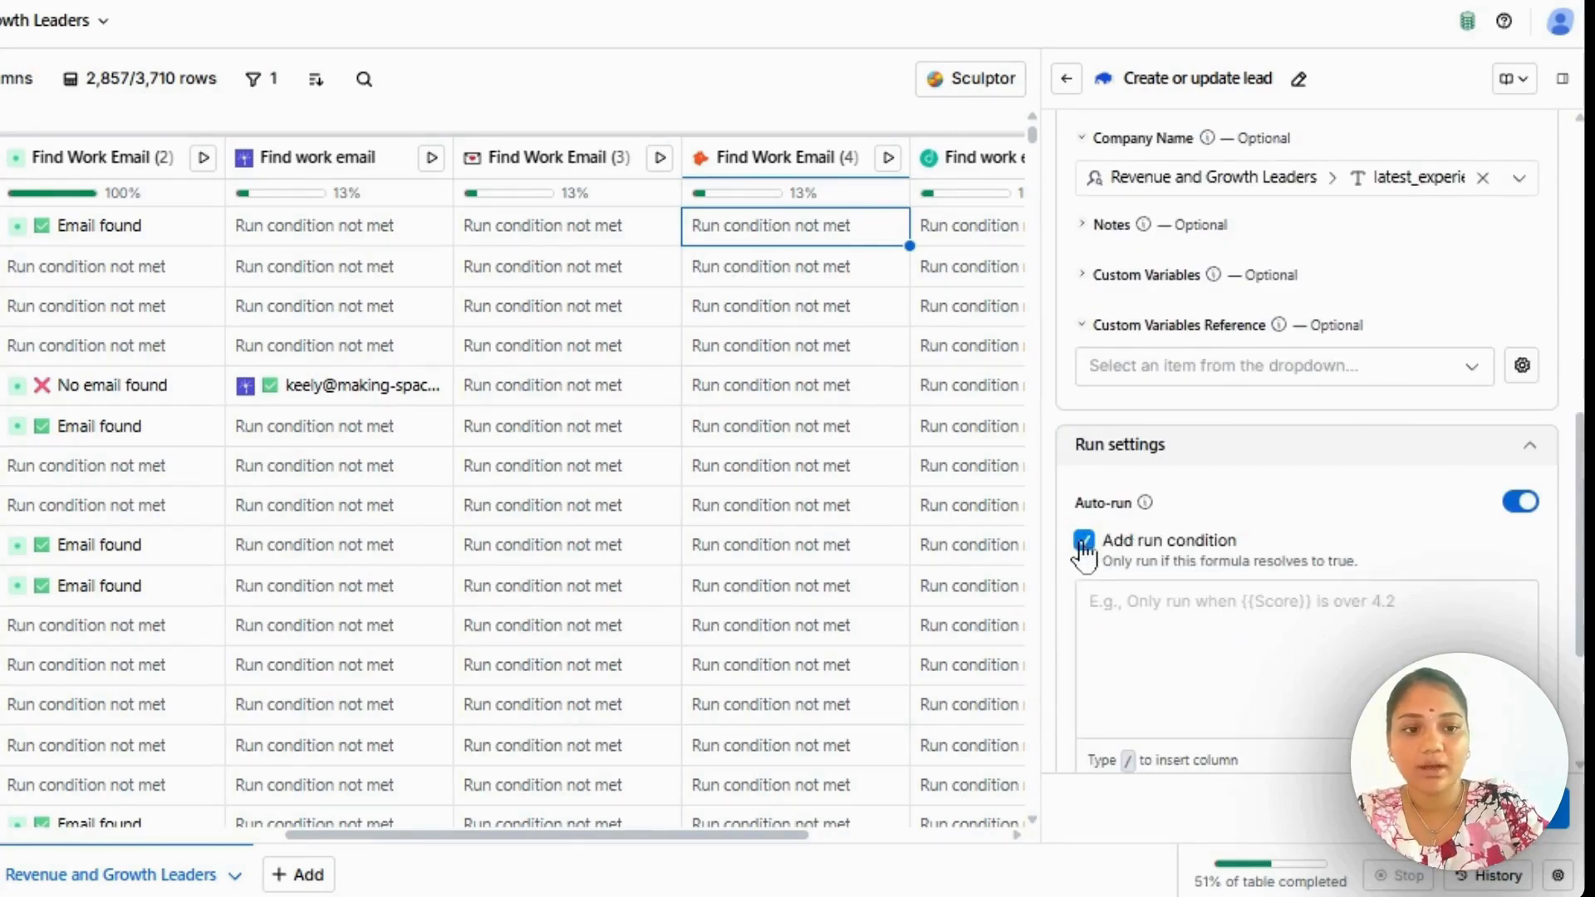
left_click(1100, 601)
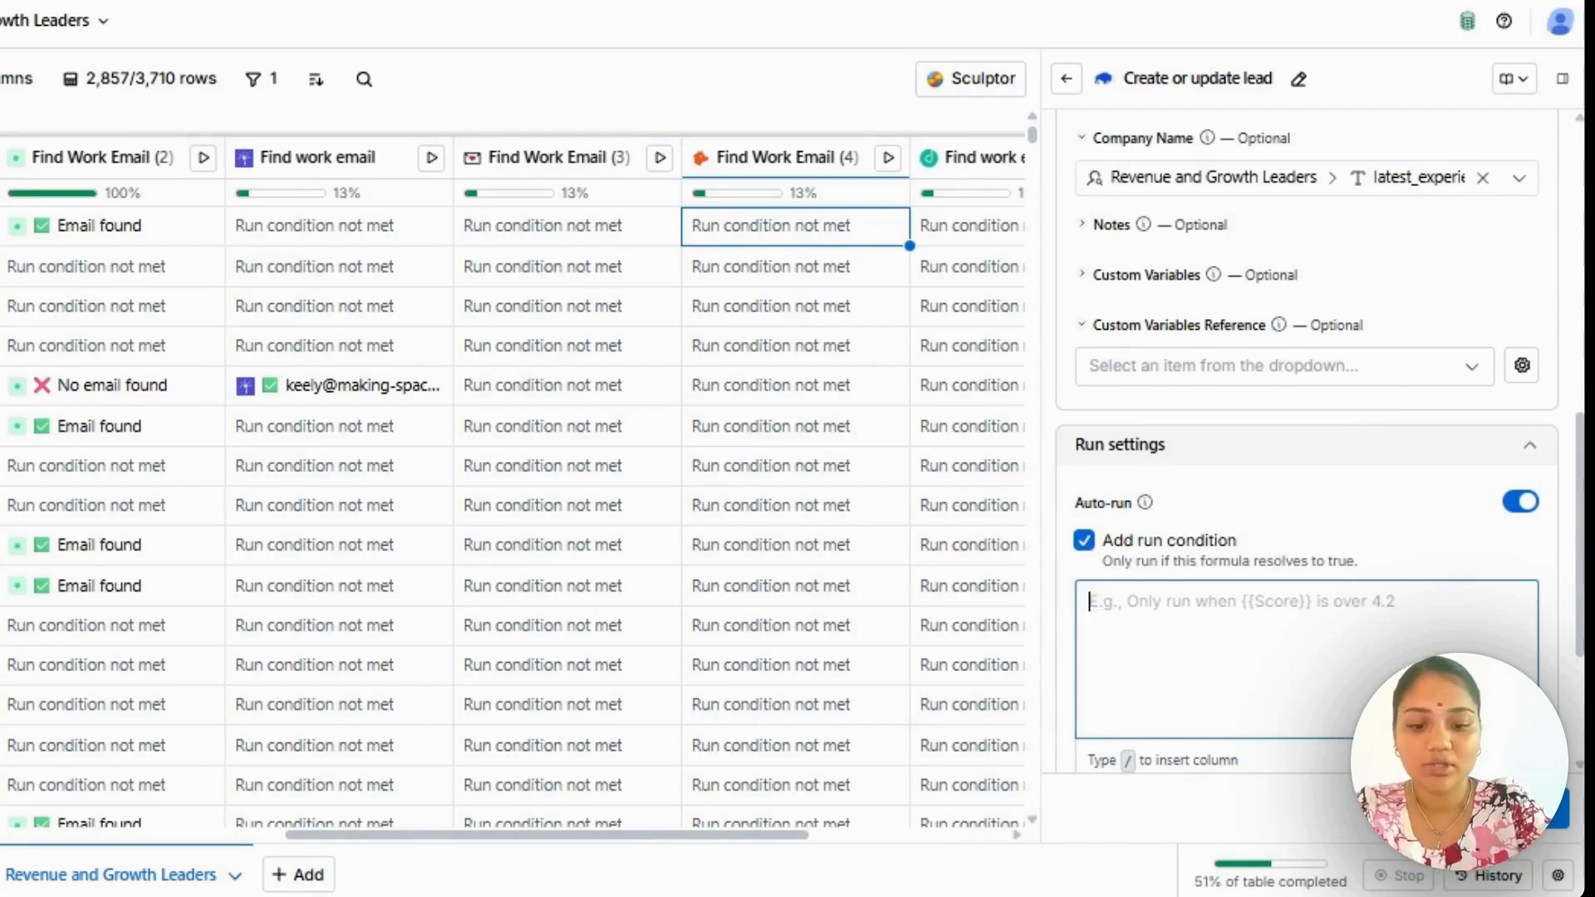
type("only runif")
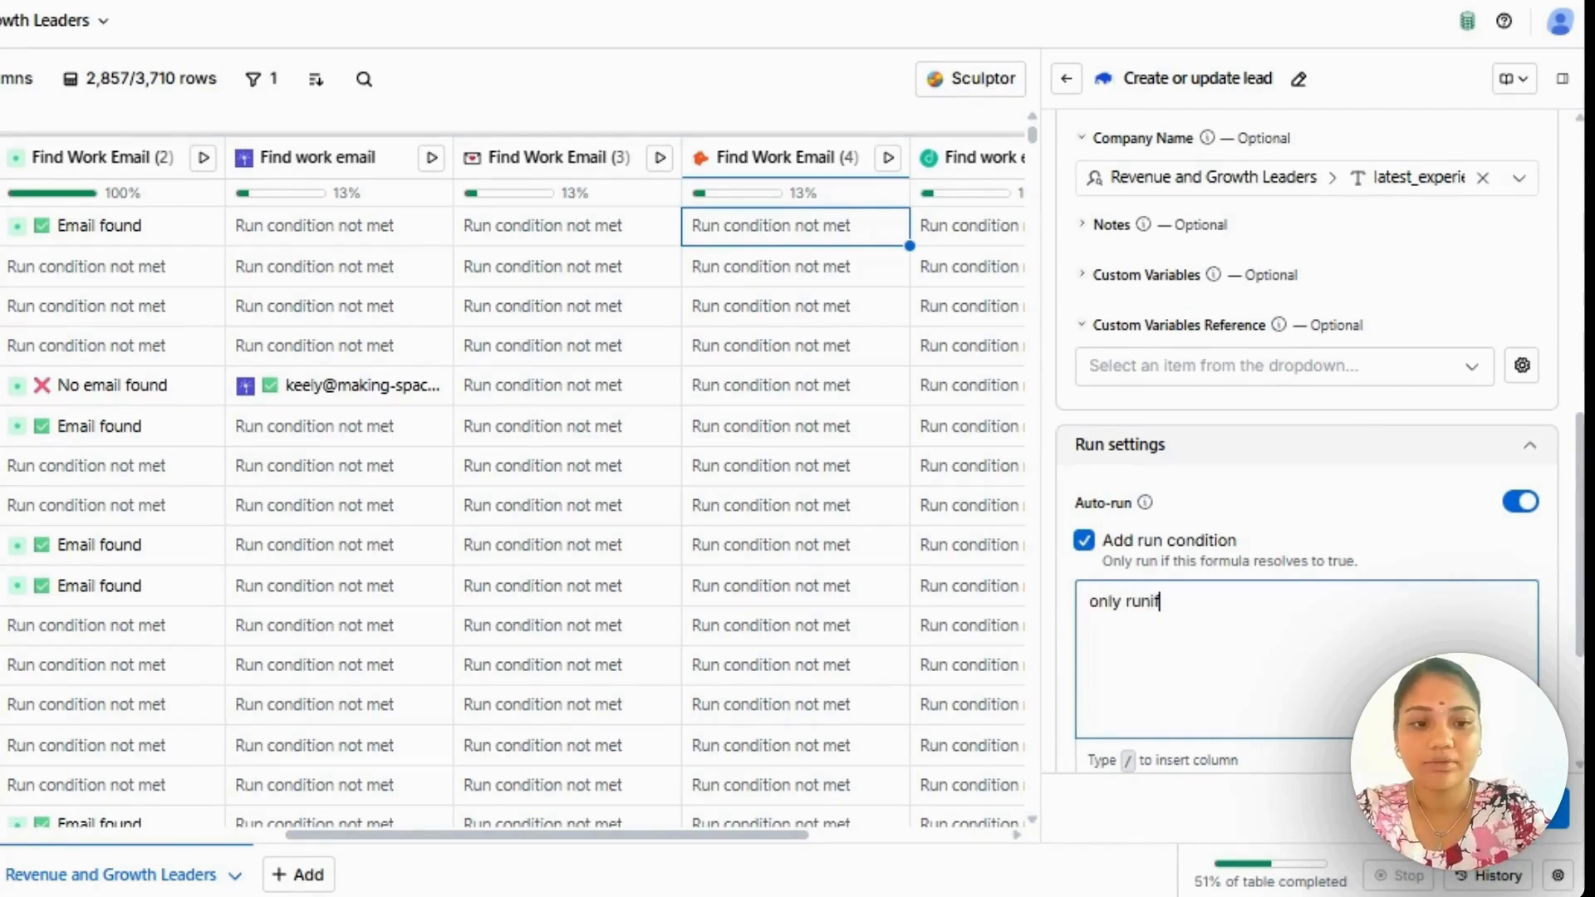
type(" emi")
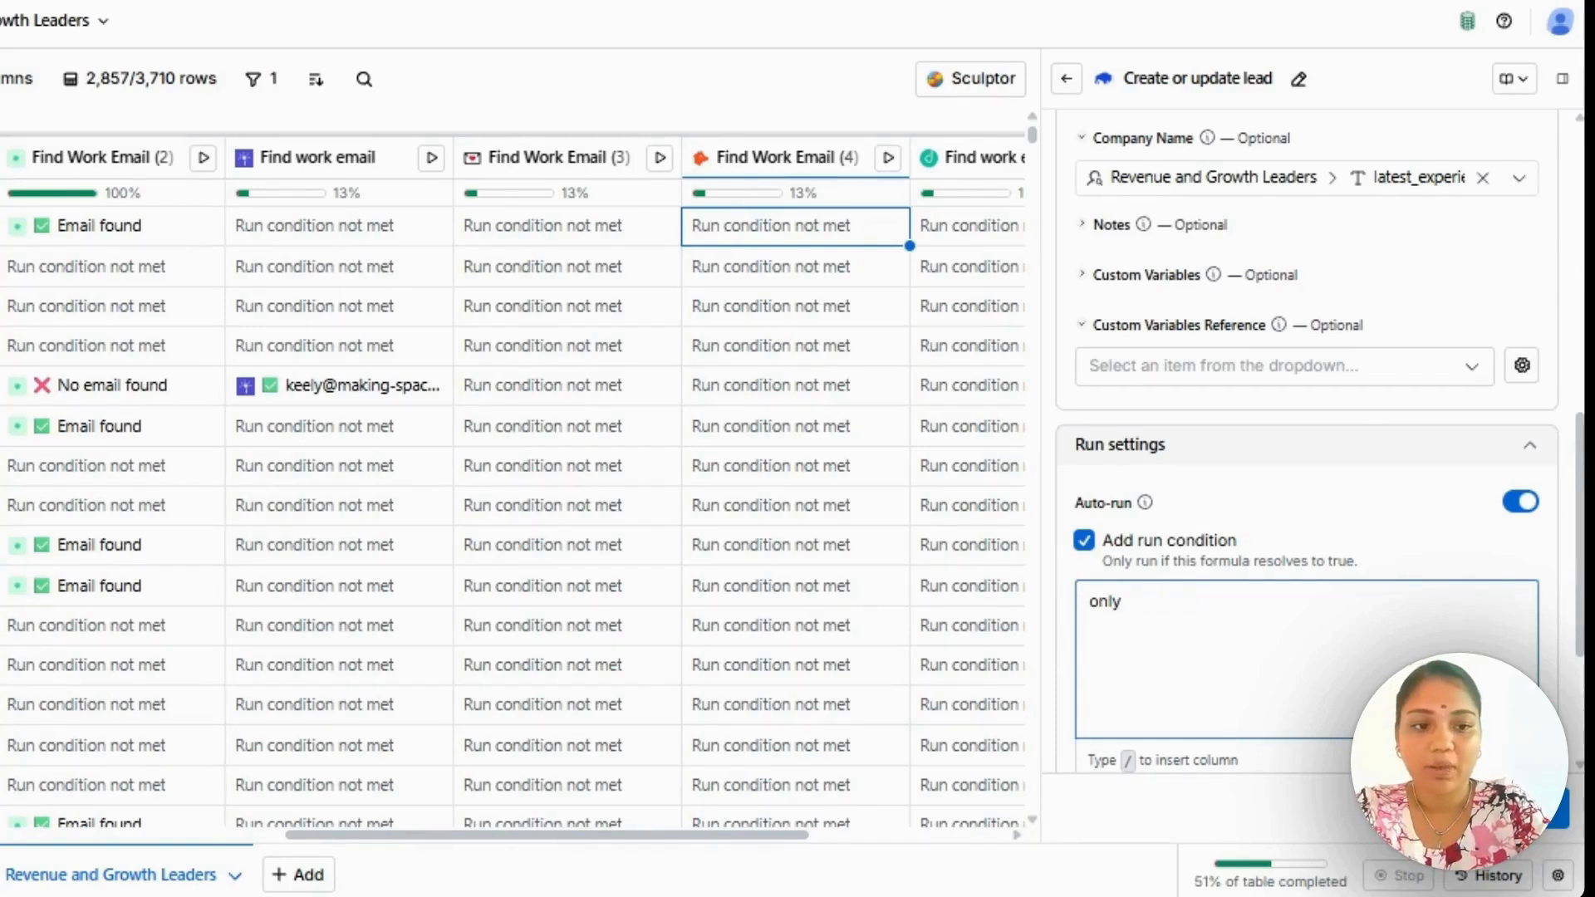
key("BackSpace")
key("BackSpace")
key("BackSpace")
key("BackSpace")
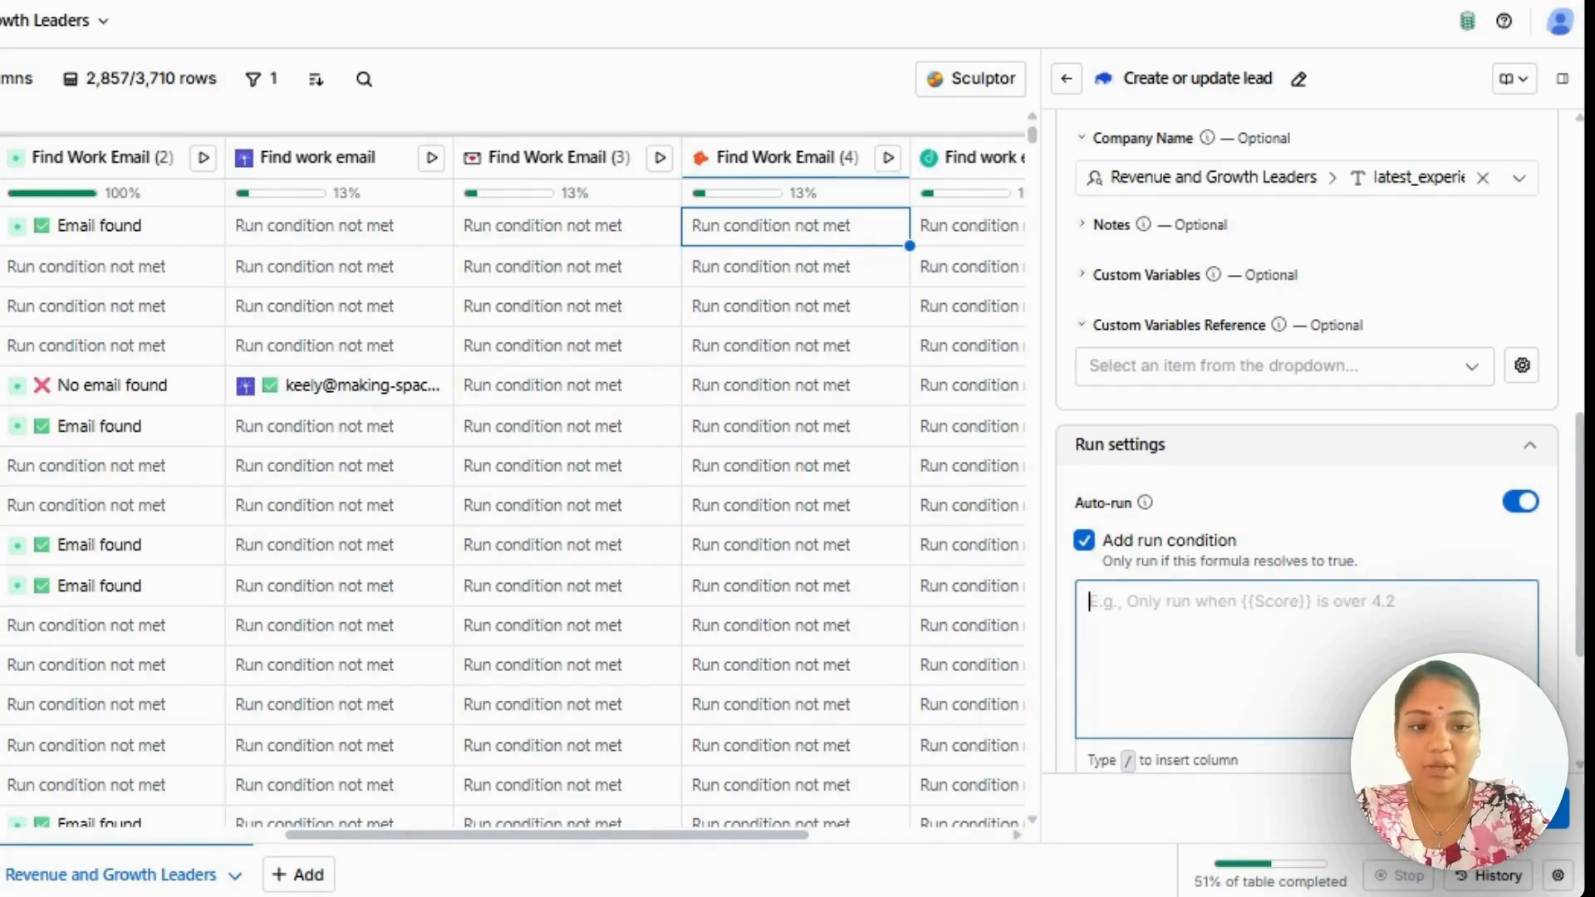
left_click(1084, 541)
View the save options for the Create or update lead column and close its configuration without saving the changes.
left_click(1519, 807)
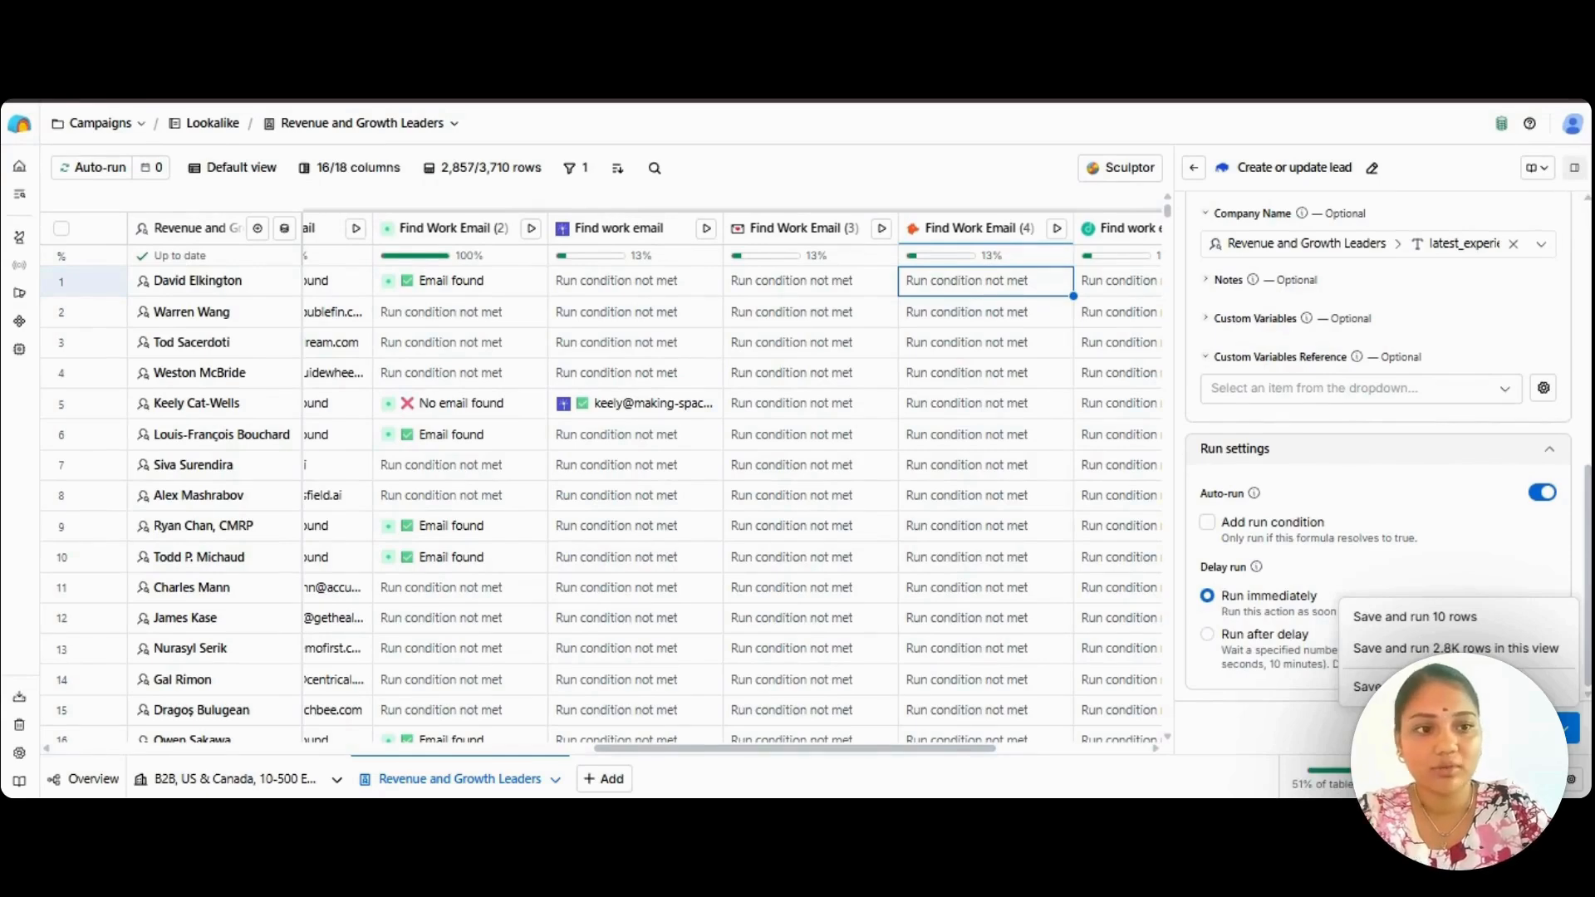
left_click(1577, 173)
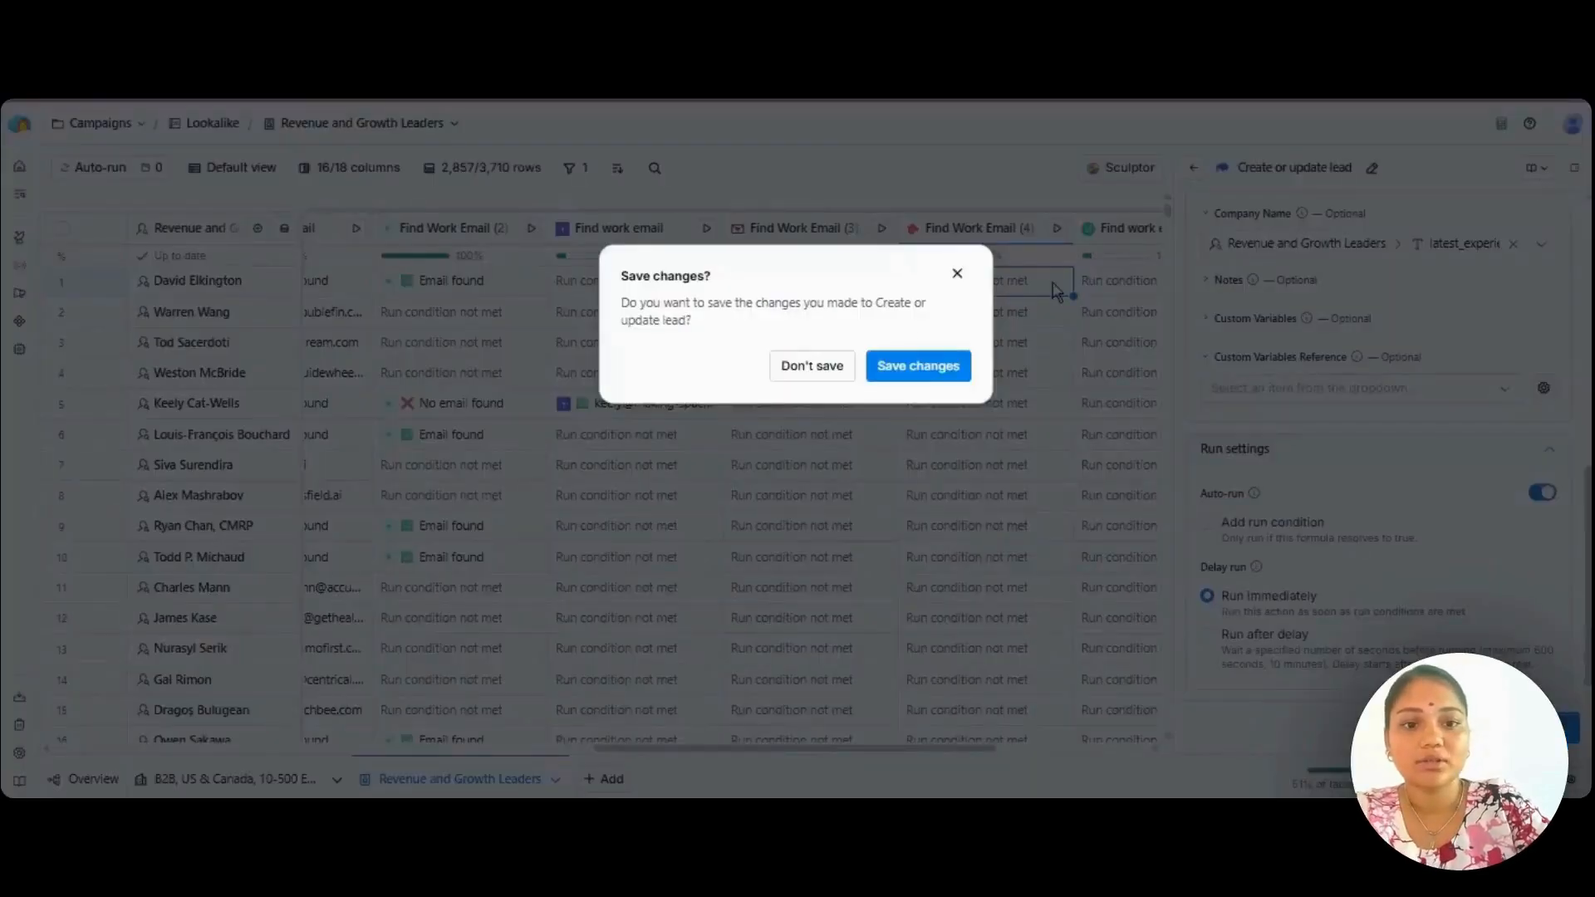
left_click(811, 366)
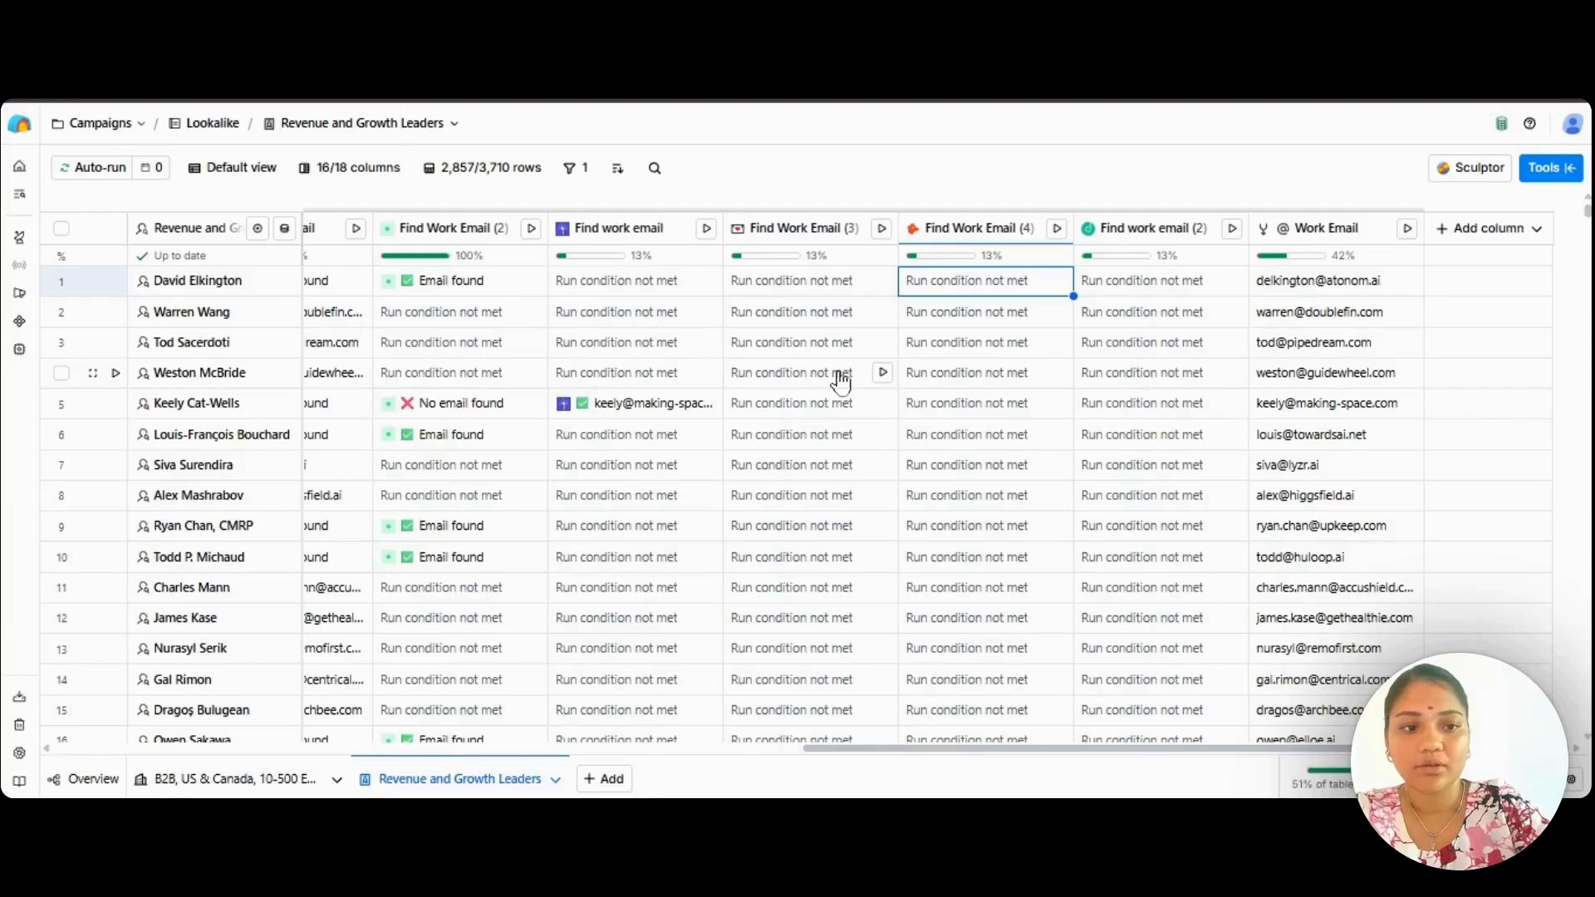
Start a new enrichment column, search the tools for "add or up" and open the Lead adding to Campaign - email bison [ElevasionX] template.
left_click(1480, 230)
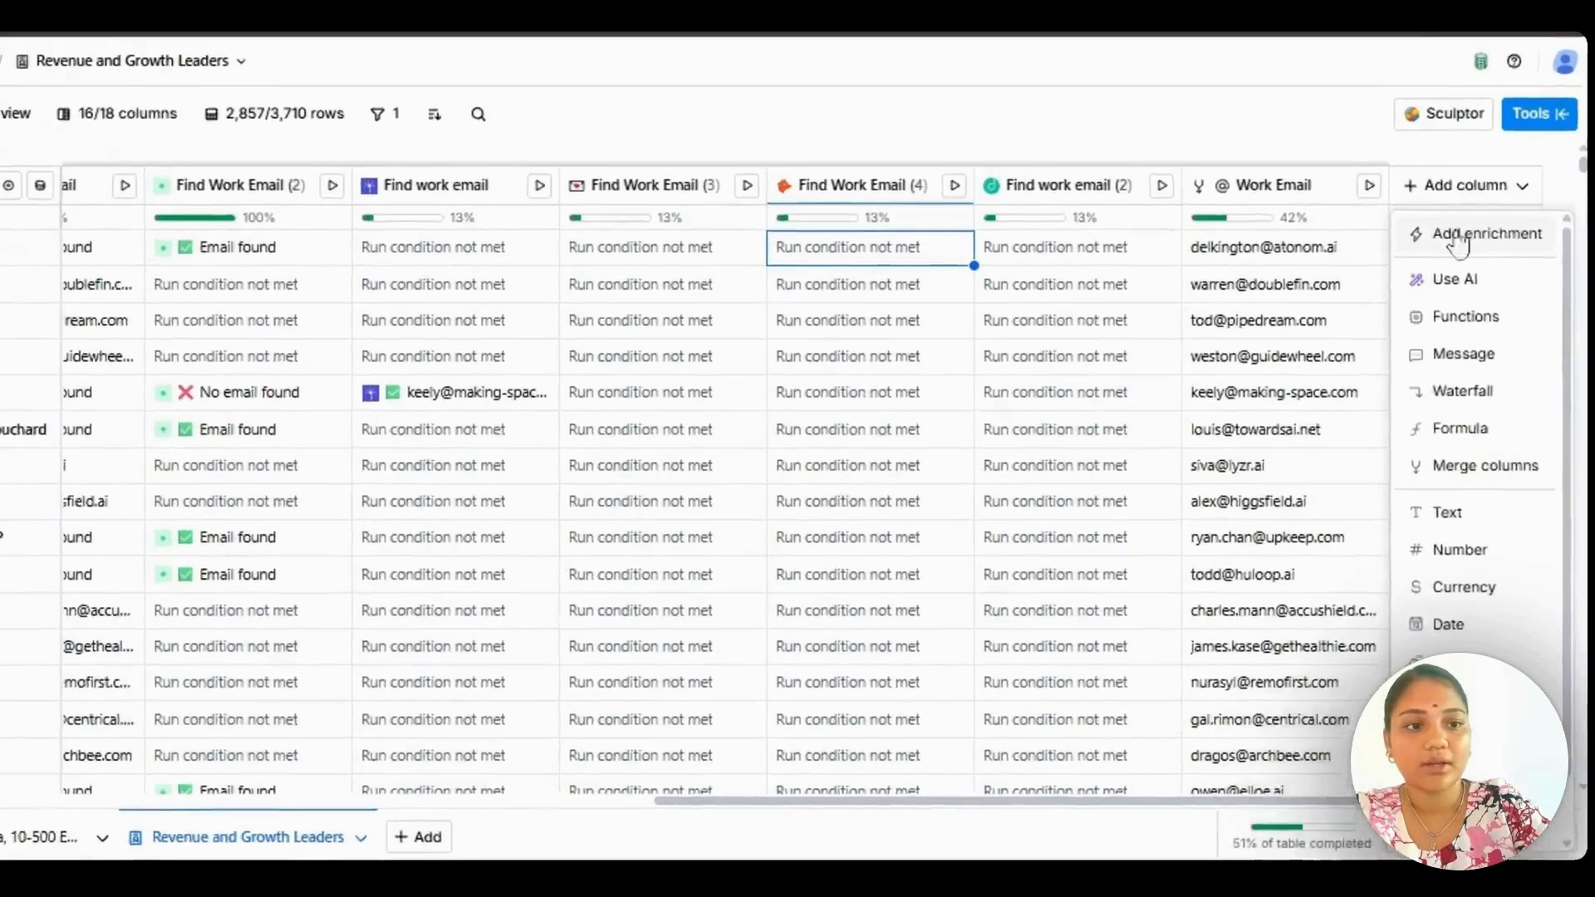
left_click(1483, 265)
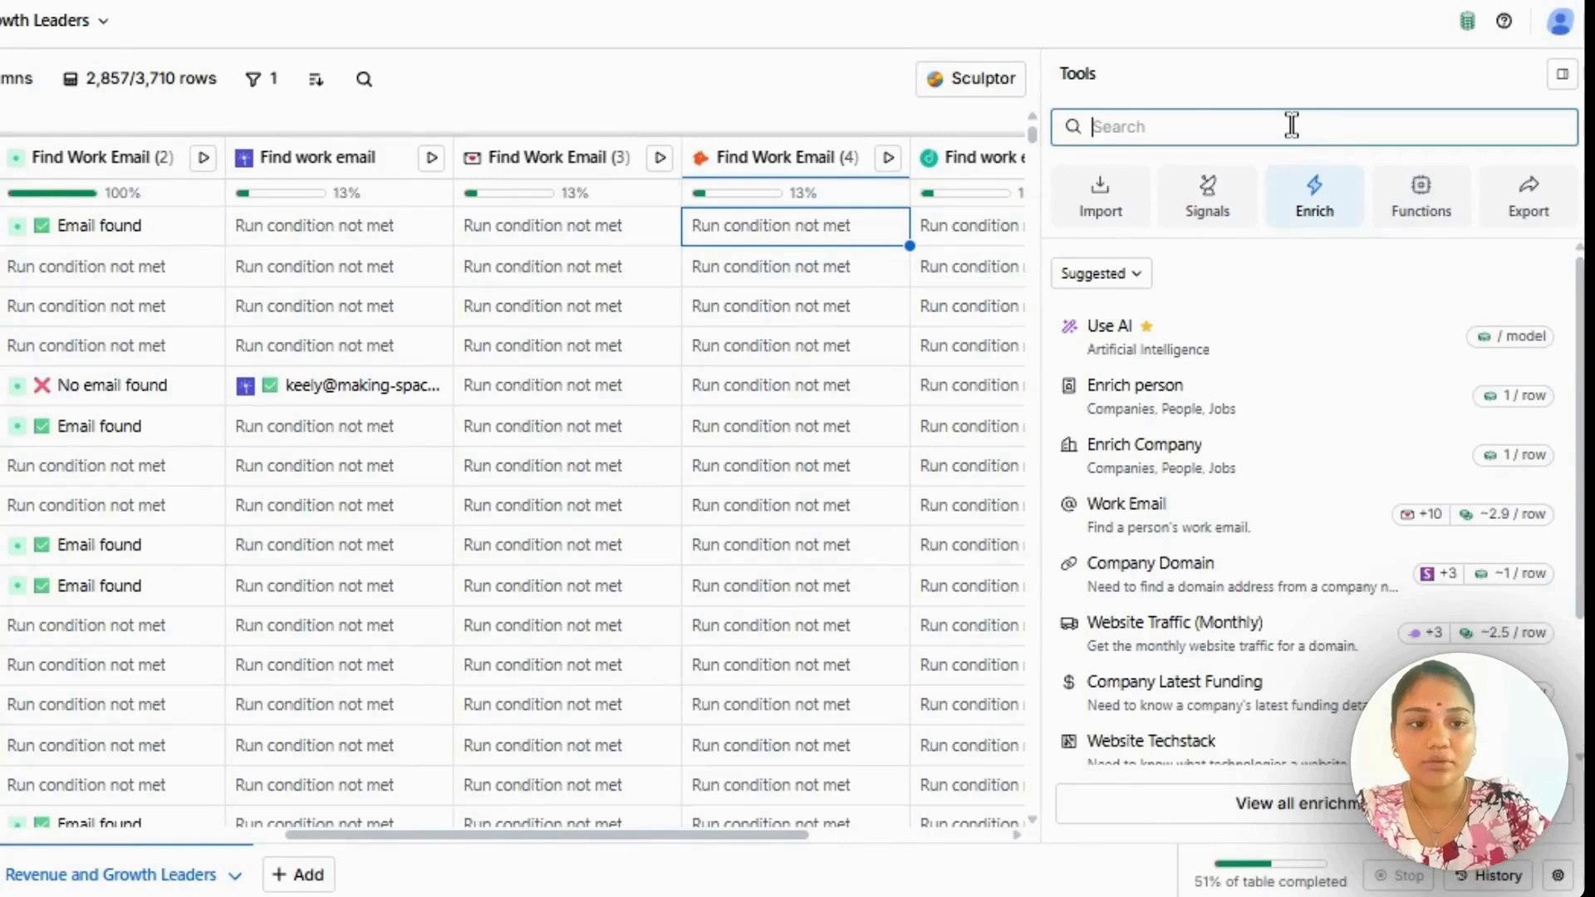
type("add or up")
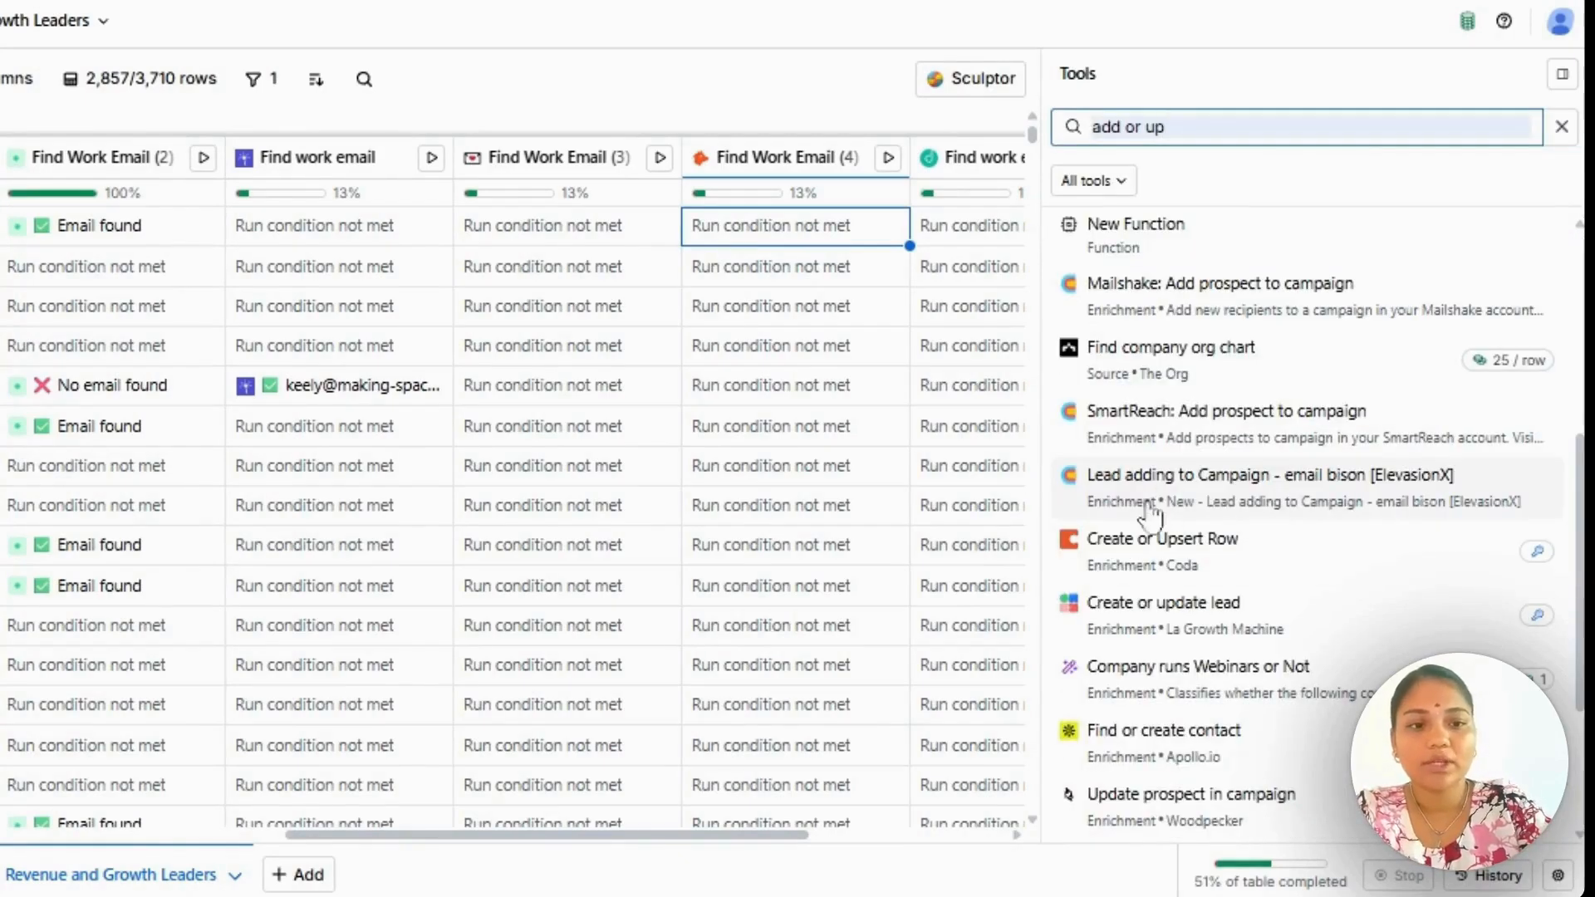
scroll(1274, 500, "down", 1)
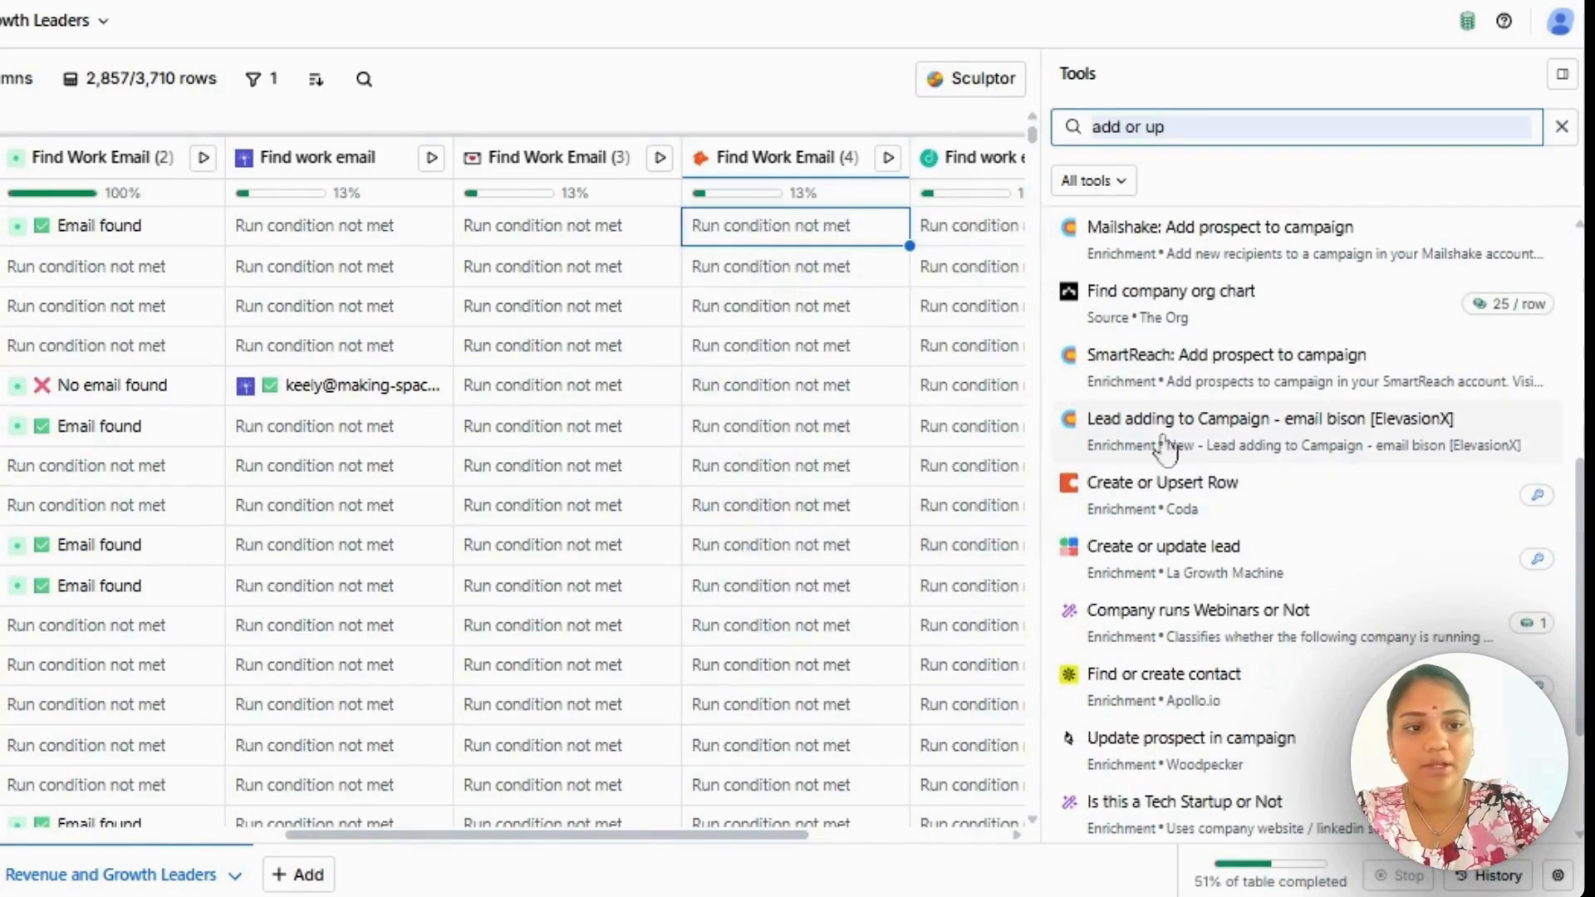
mouse_move(1366, 430)
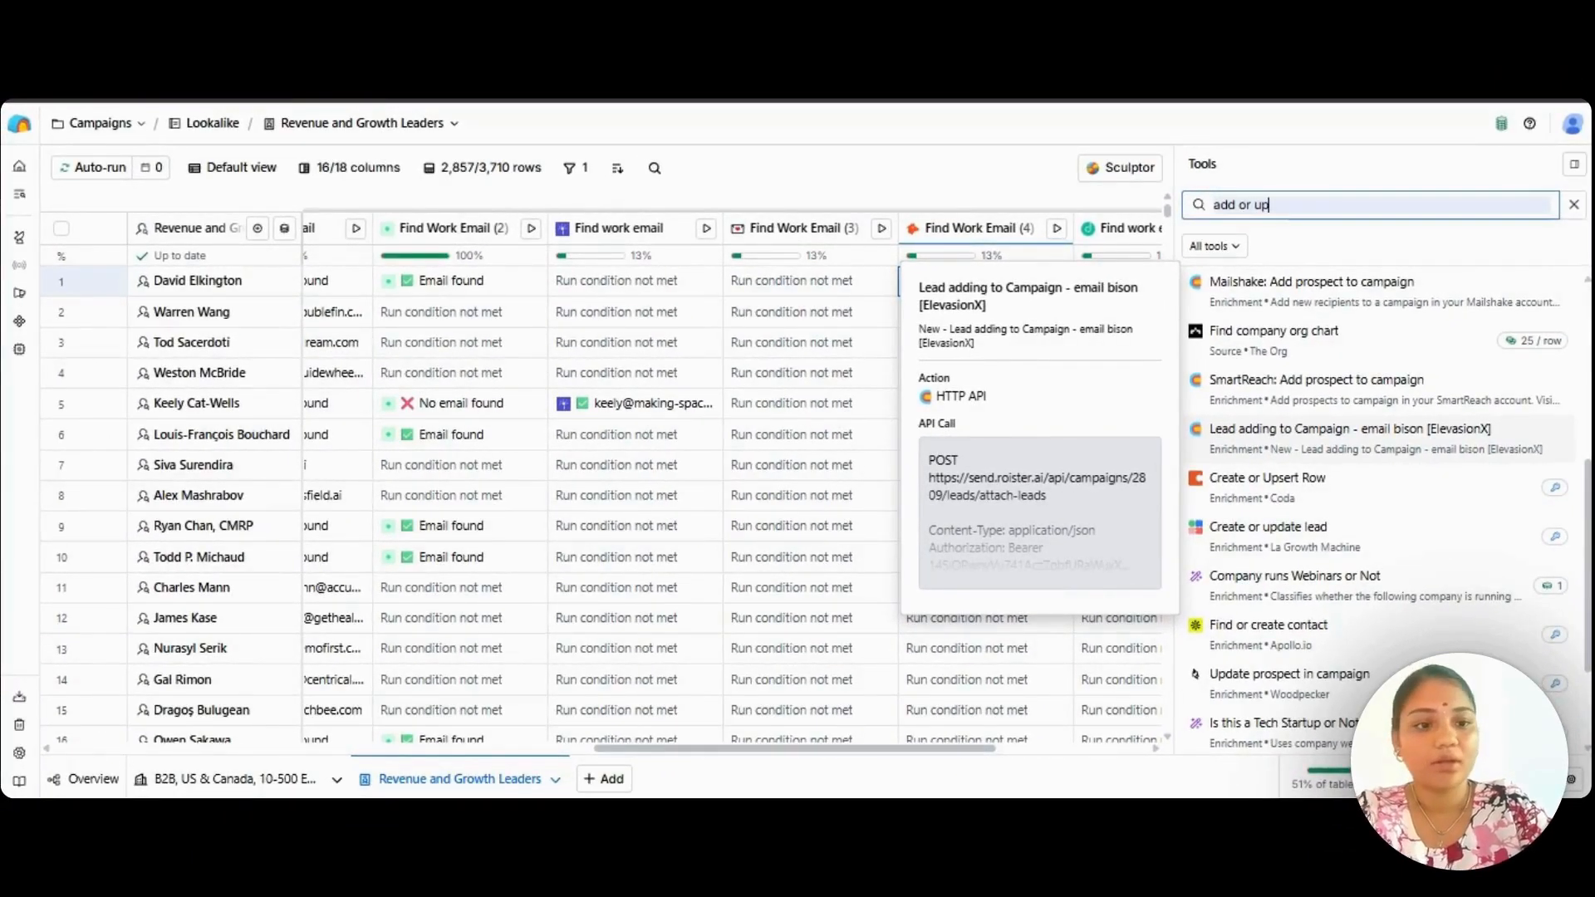
left_click(1388, 446)
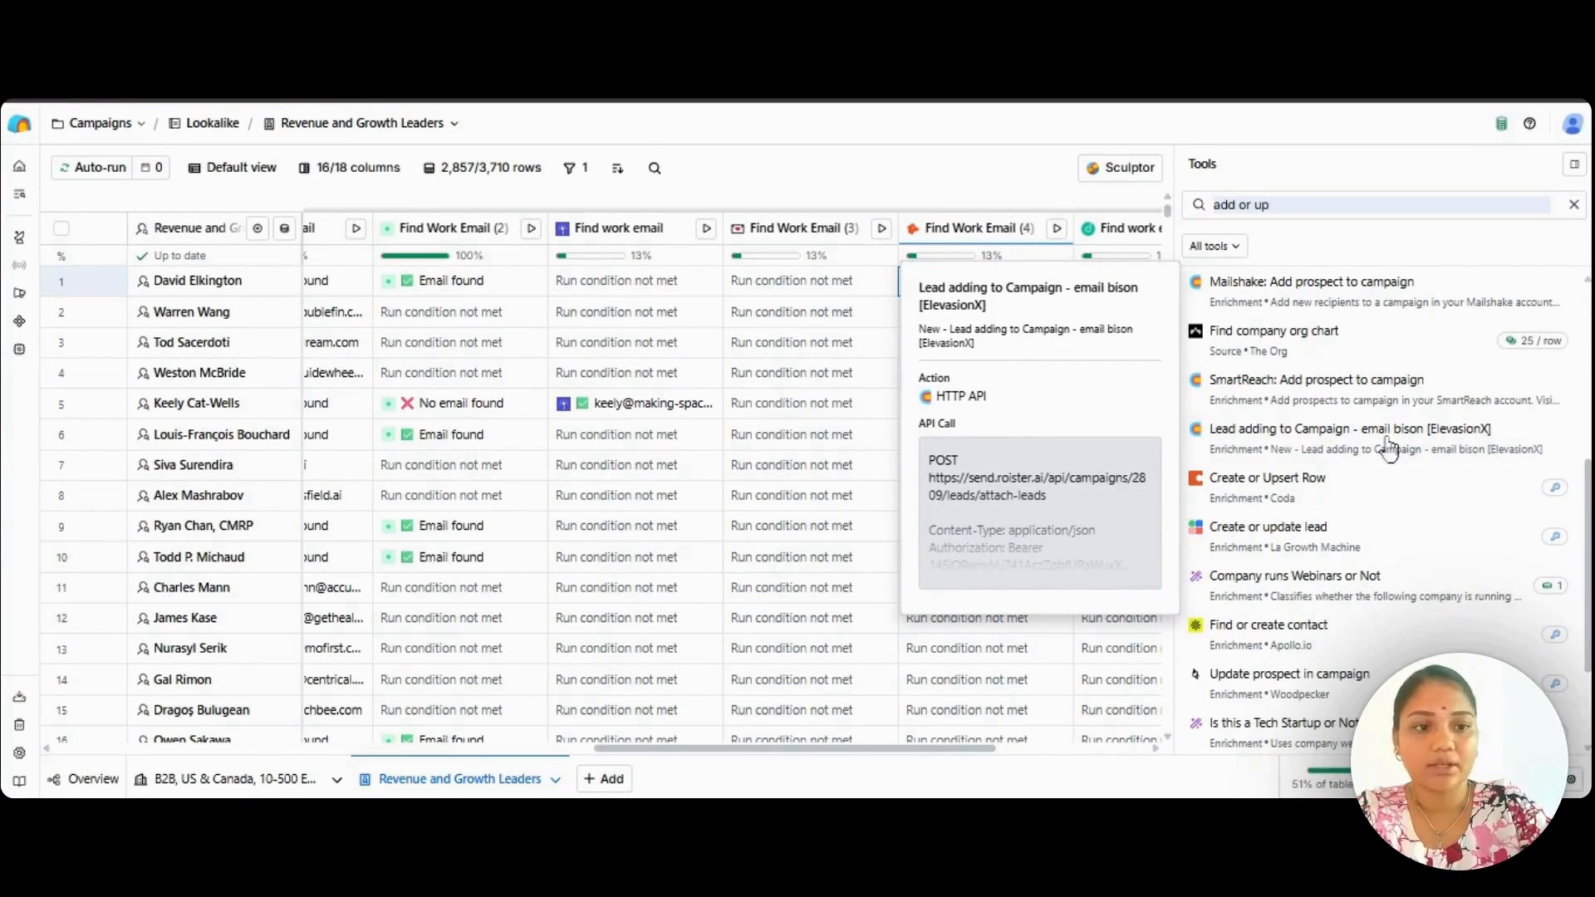
left_click(1388, 449)
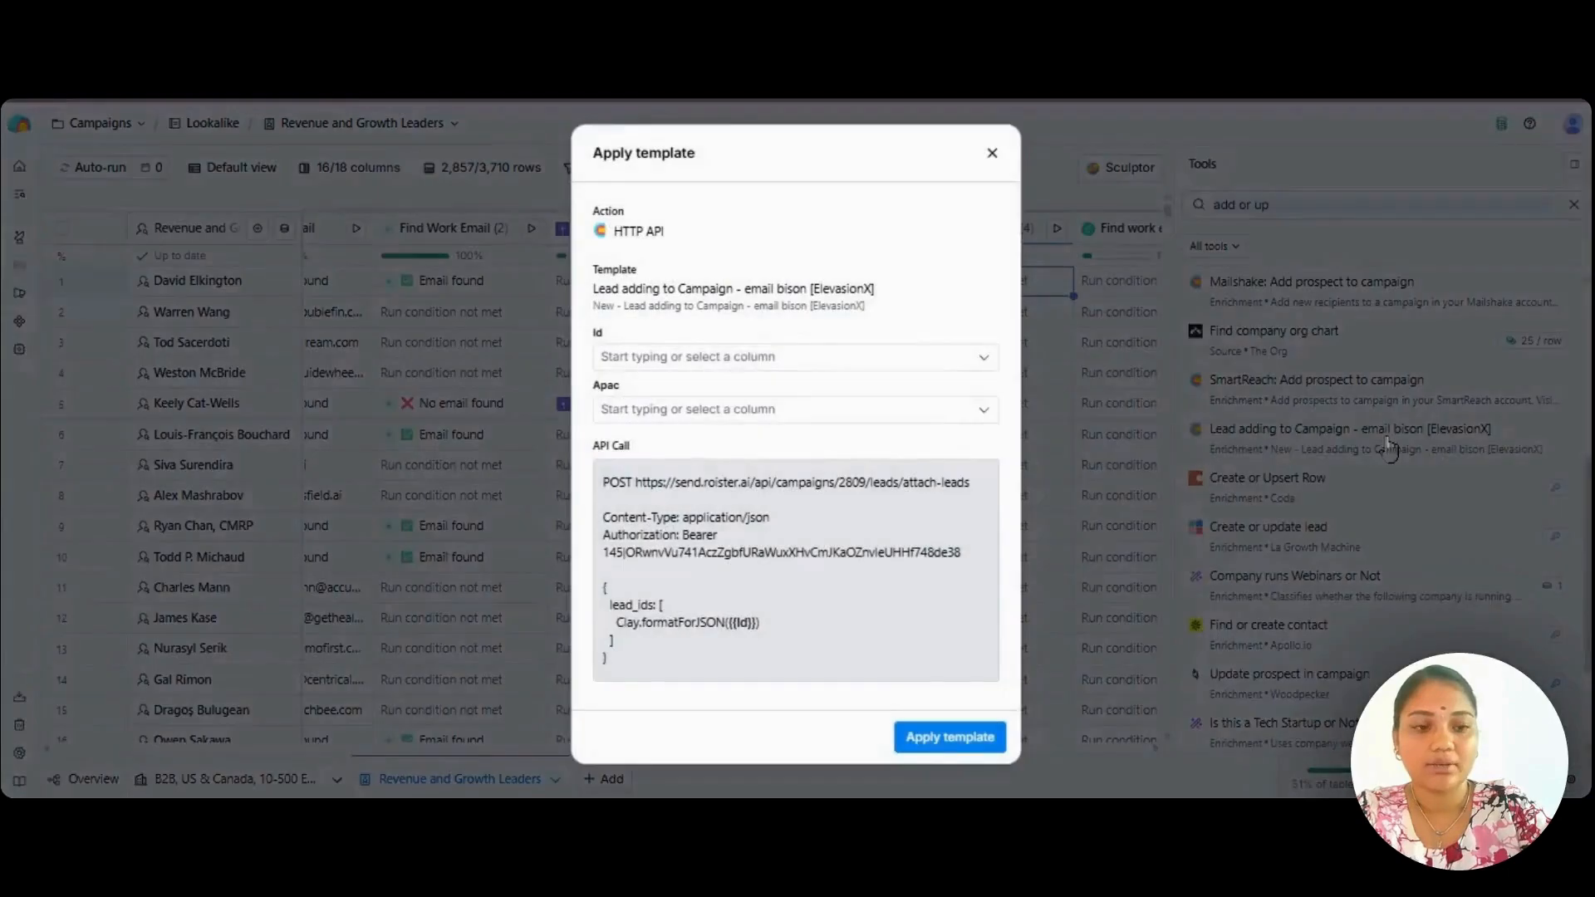
Look through the columns available for the template's Id and Apac fields without choosing any.
left_click(741, 359)
scroll(761, 652, "down", 1)
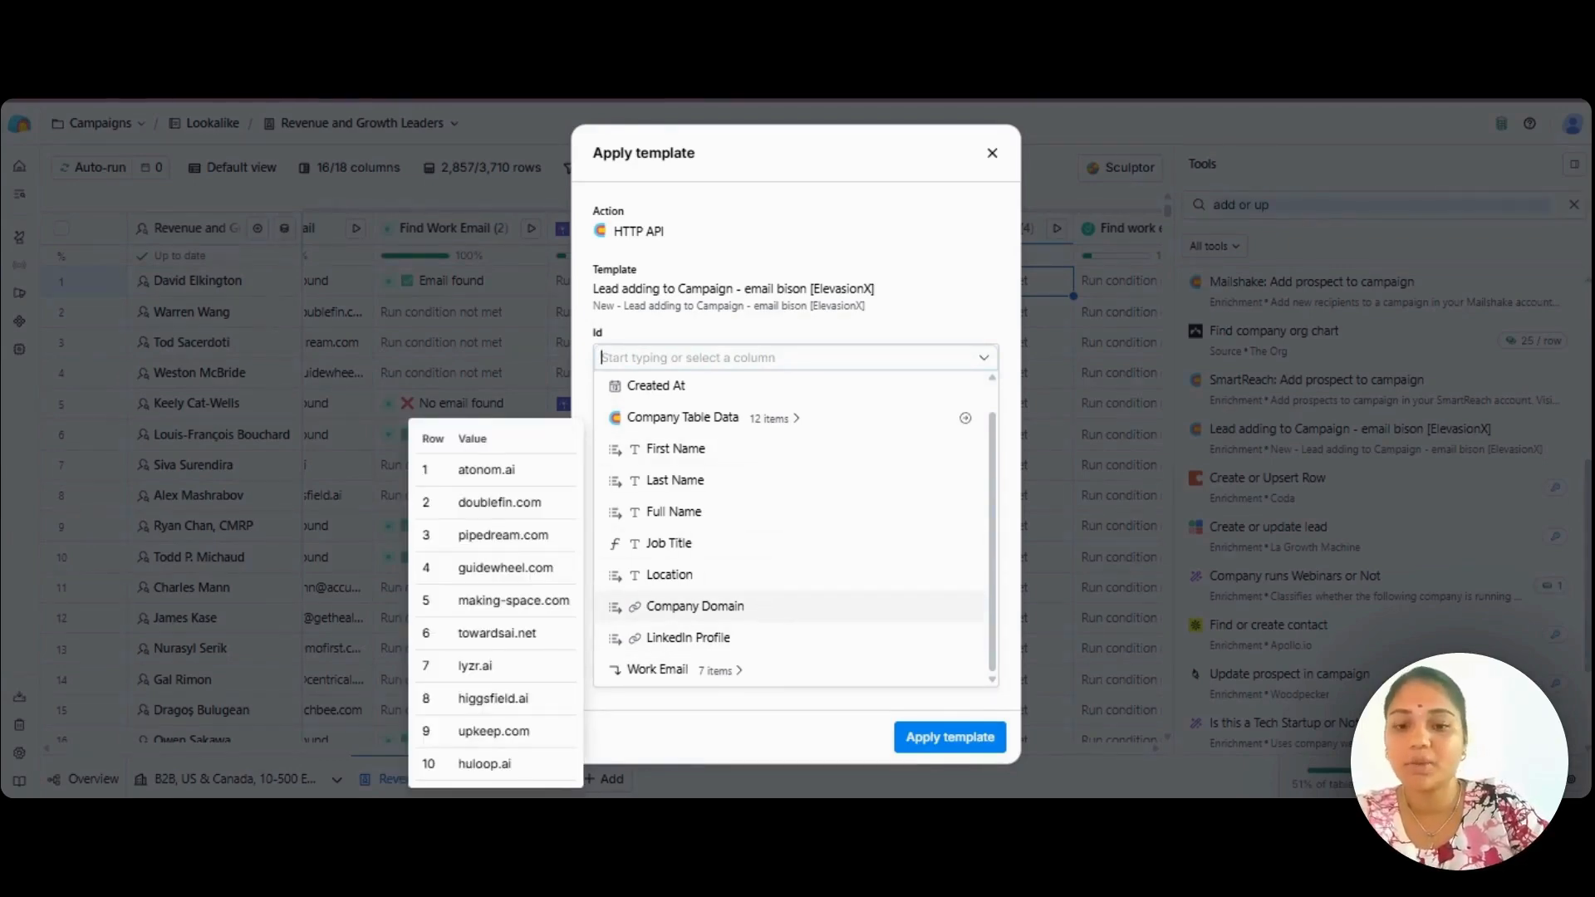
left_click(893, 350)
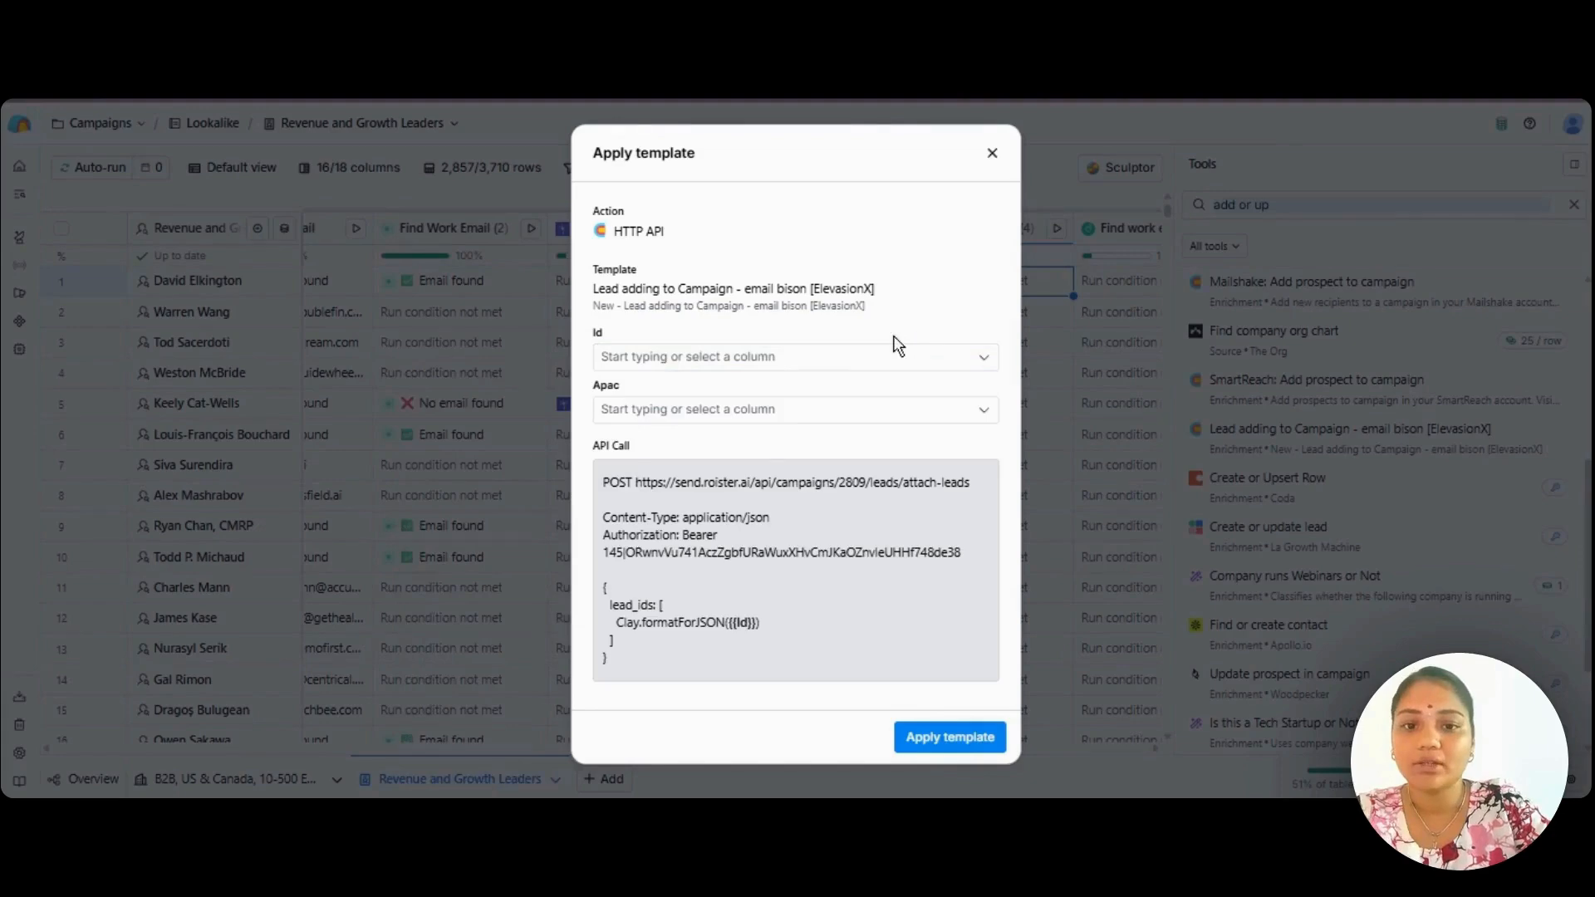
left_click(785, 410)
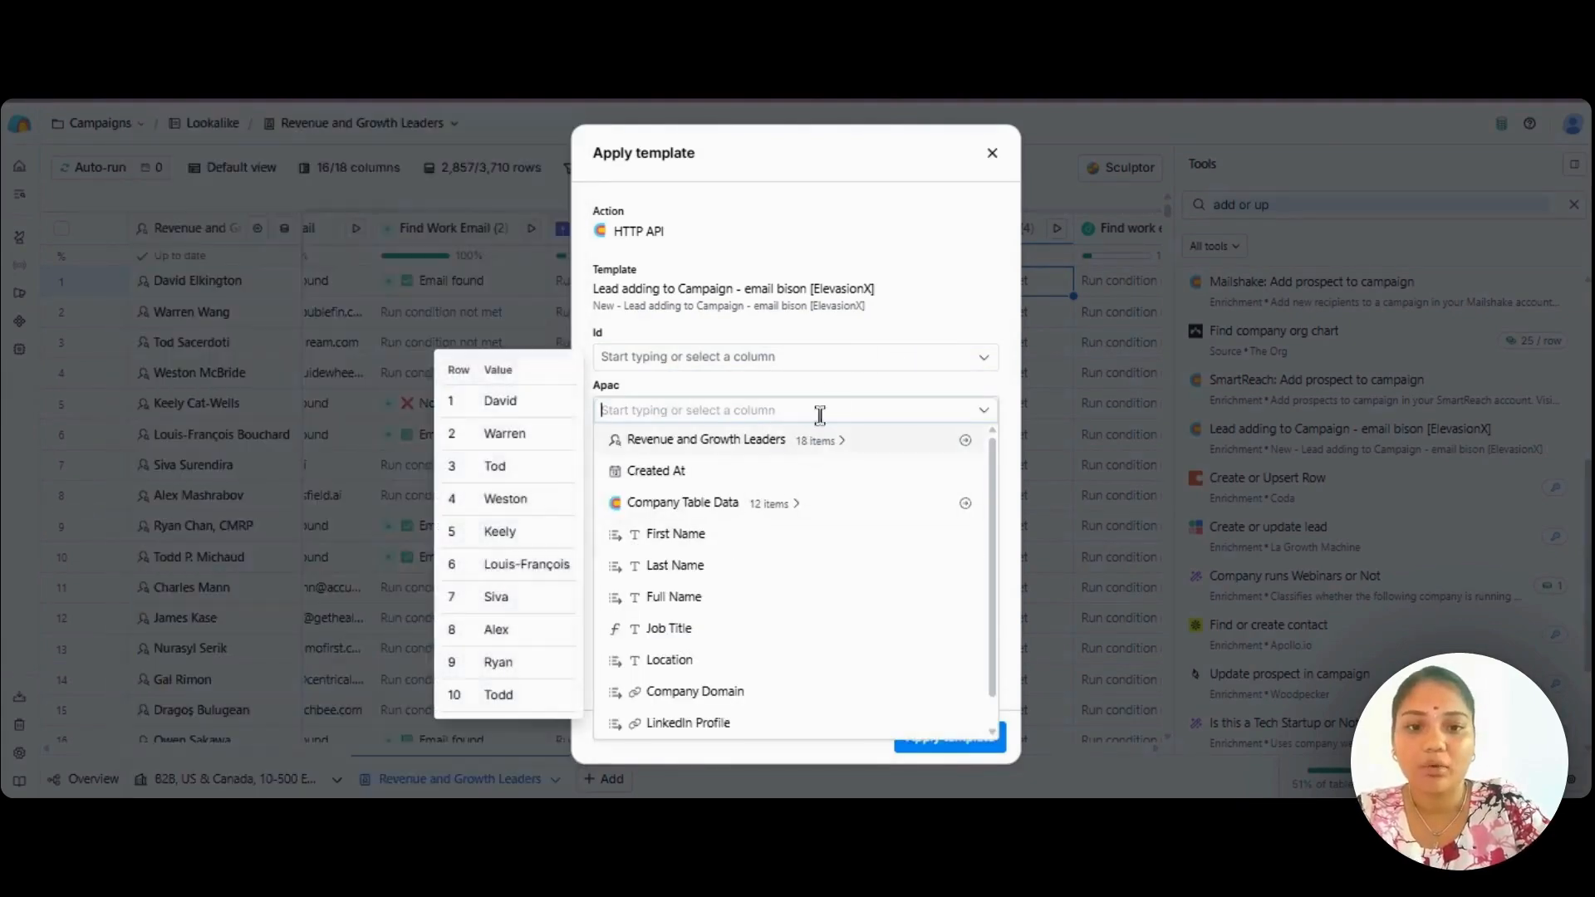
left_click(878, 383)
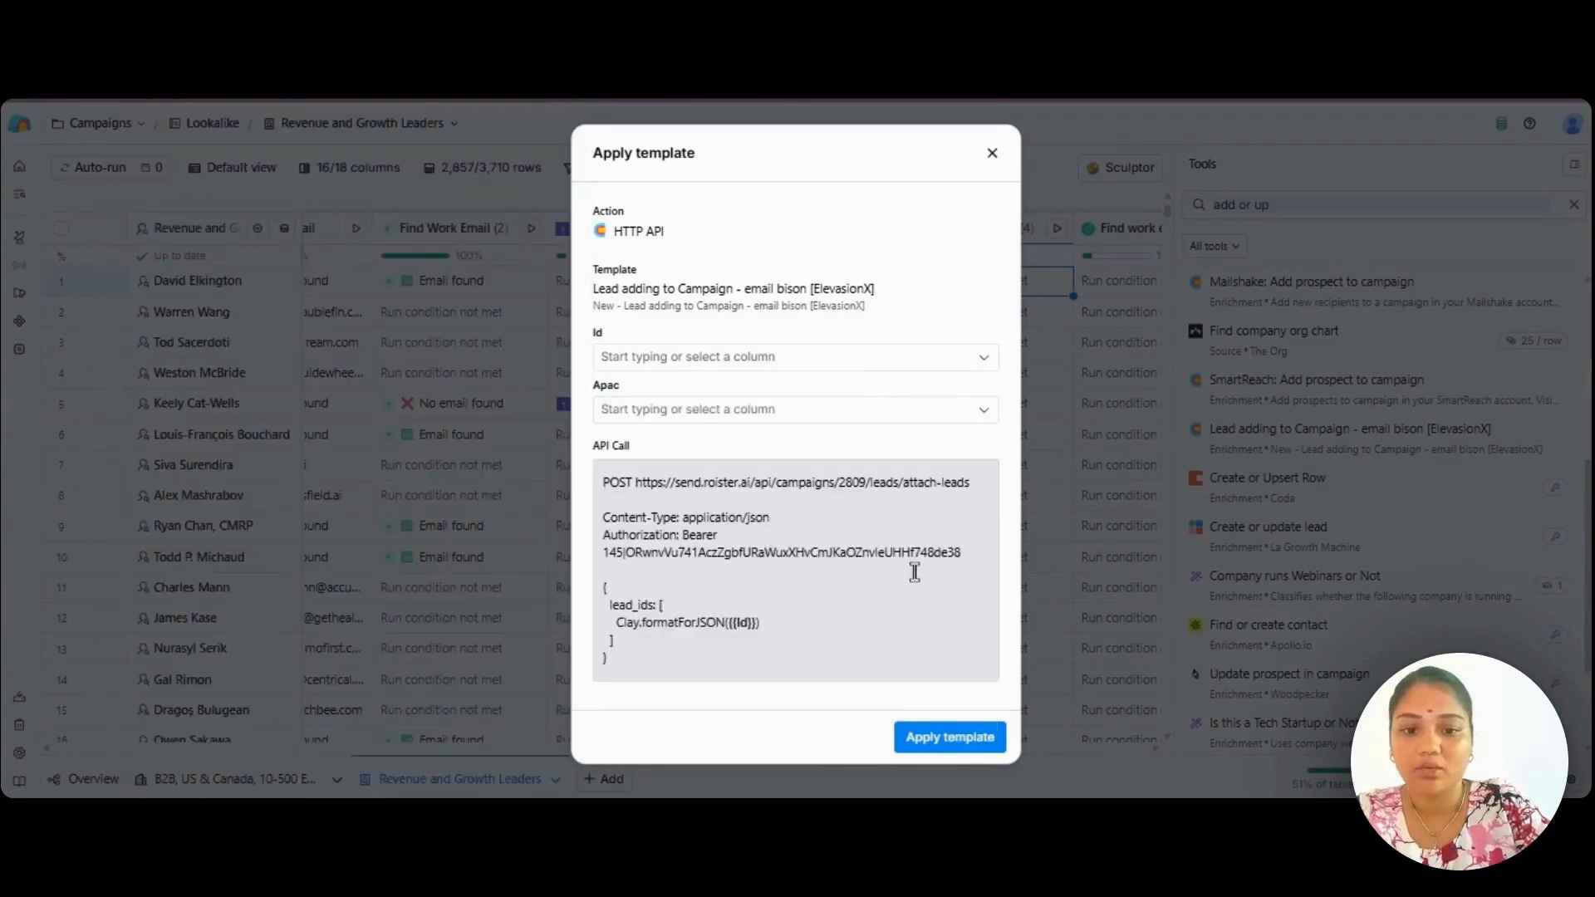
Map the template's Id field to Full Name and its Apac field to First Name, and apply the template.
left_click(969, 750)
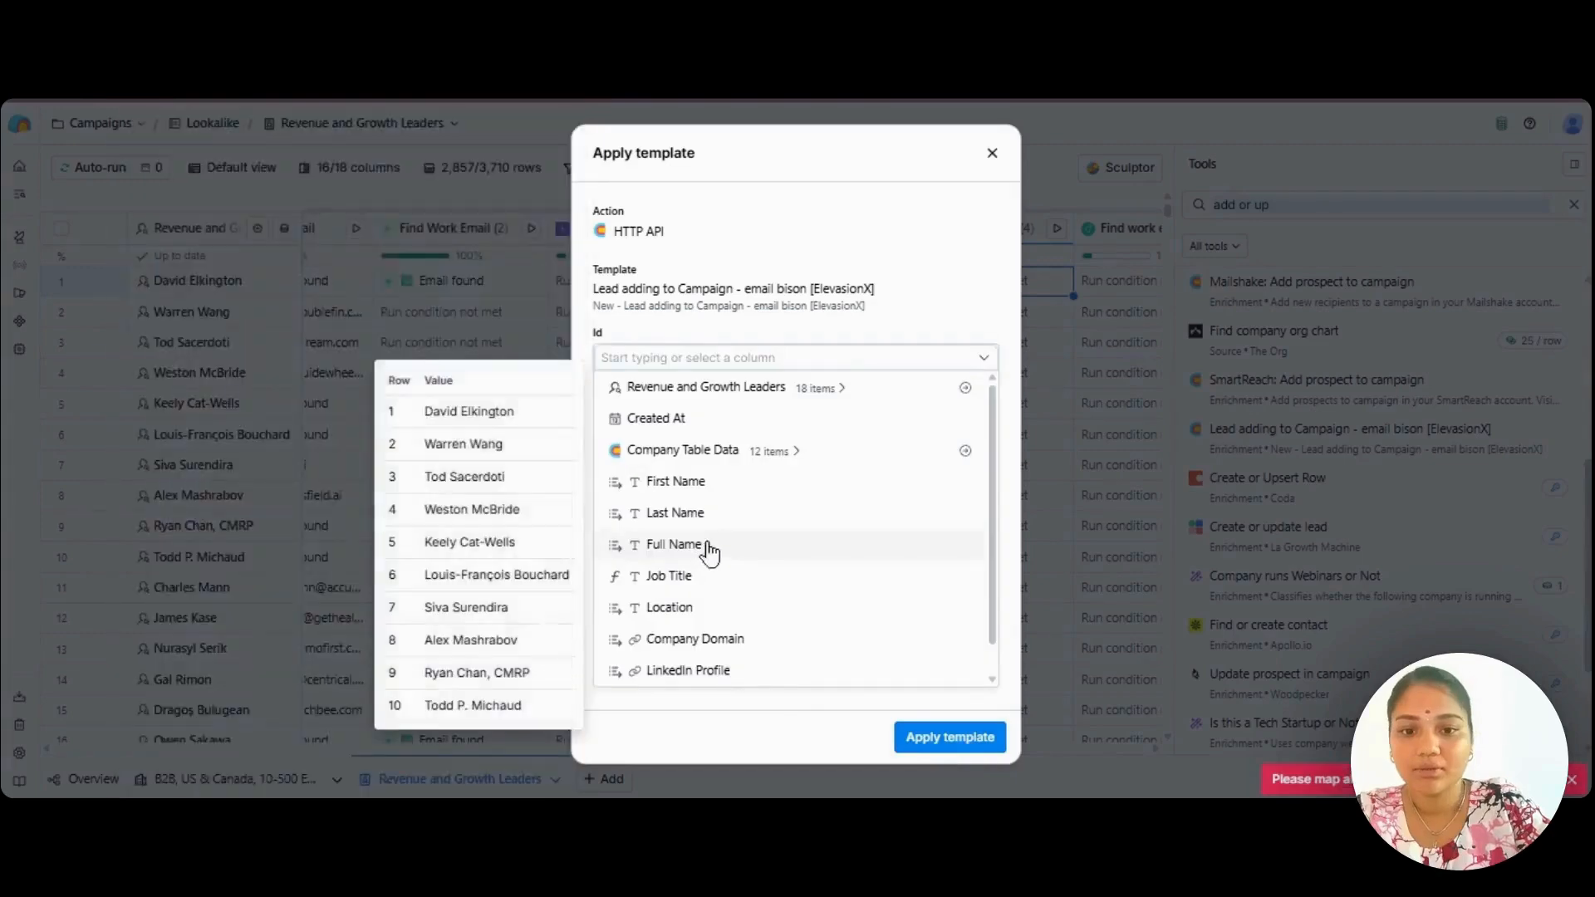
left_click(712, 551)
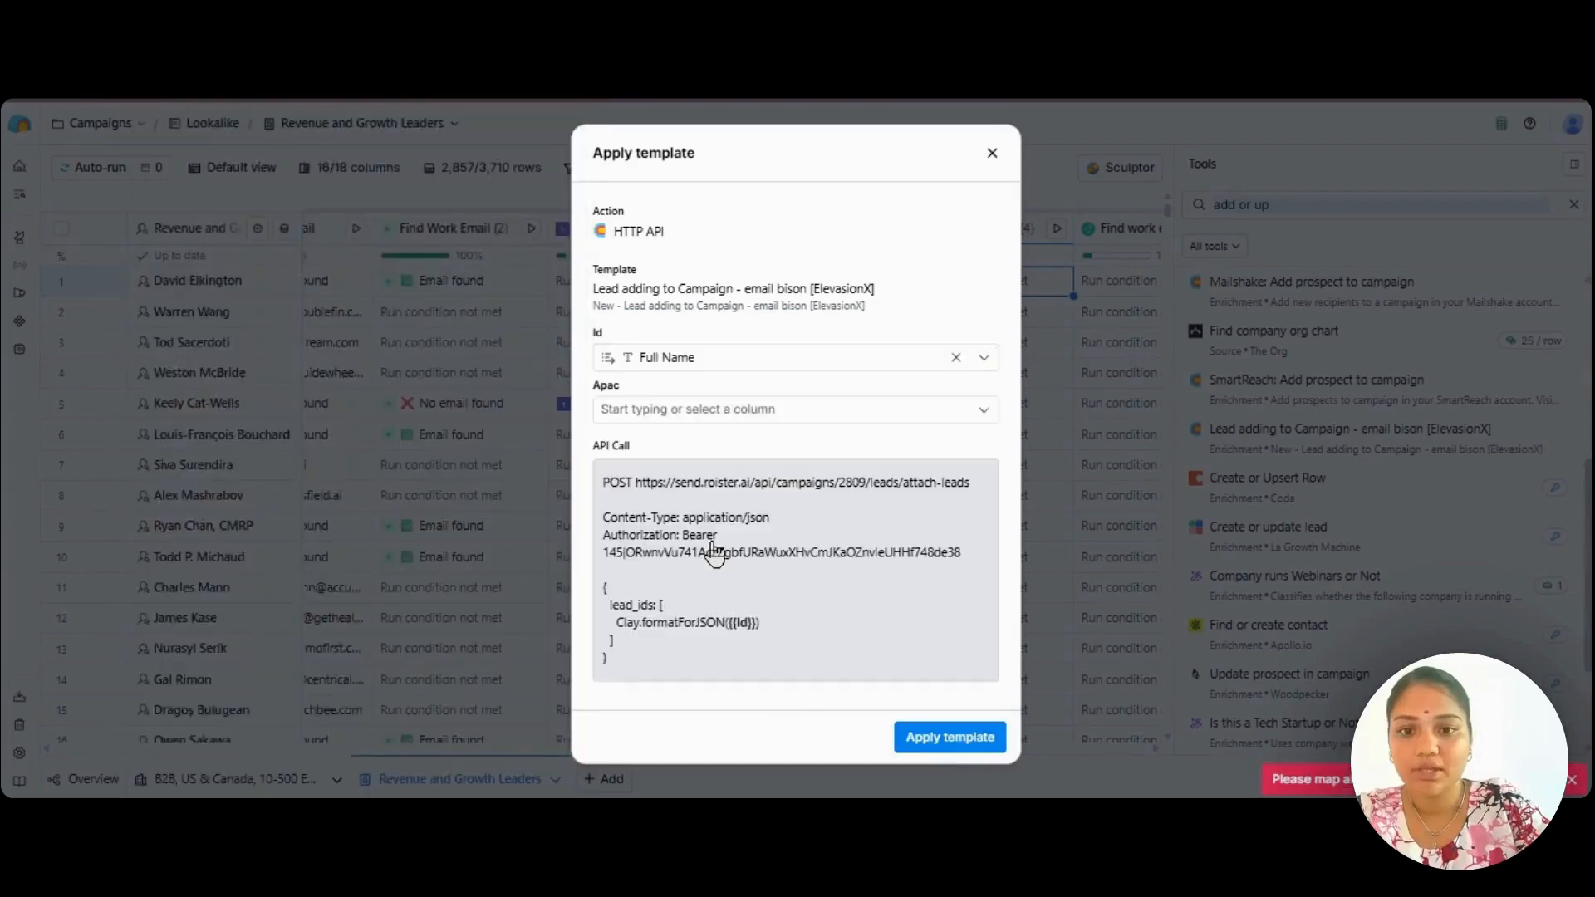
left_click(790, 407)
left_click(835, 534)
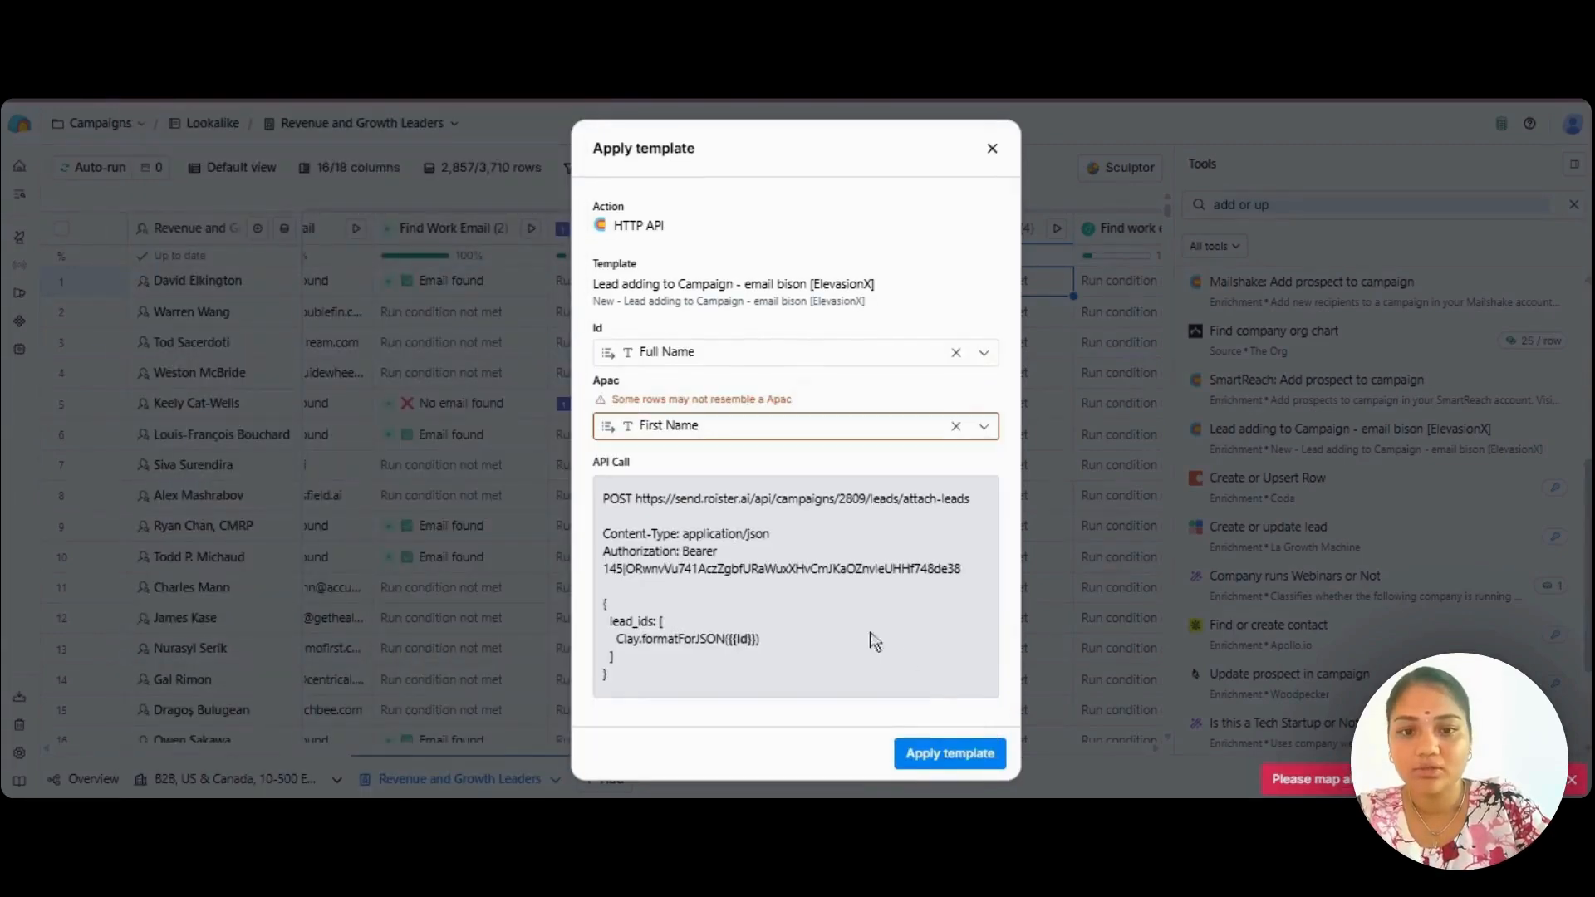
left_click(950, 754)
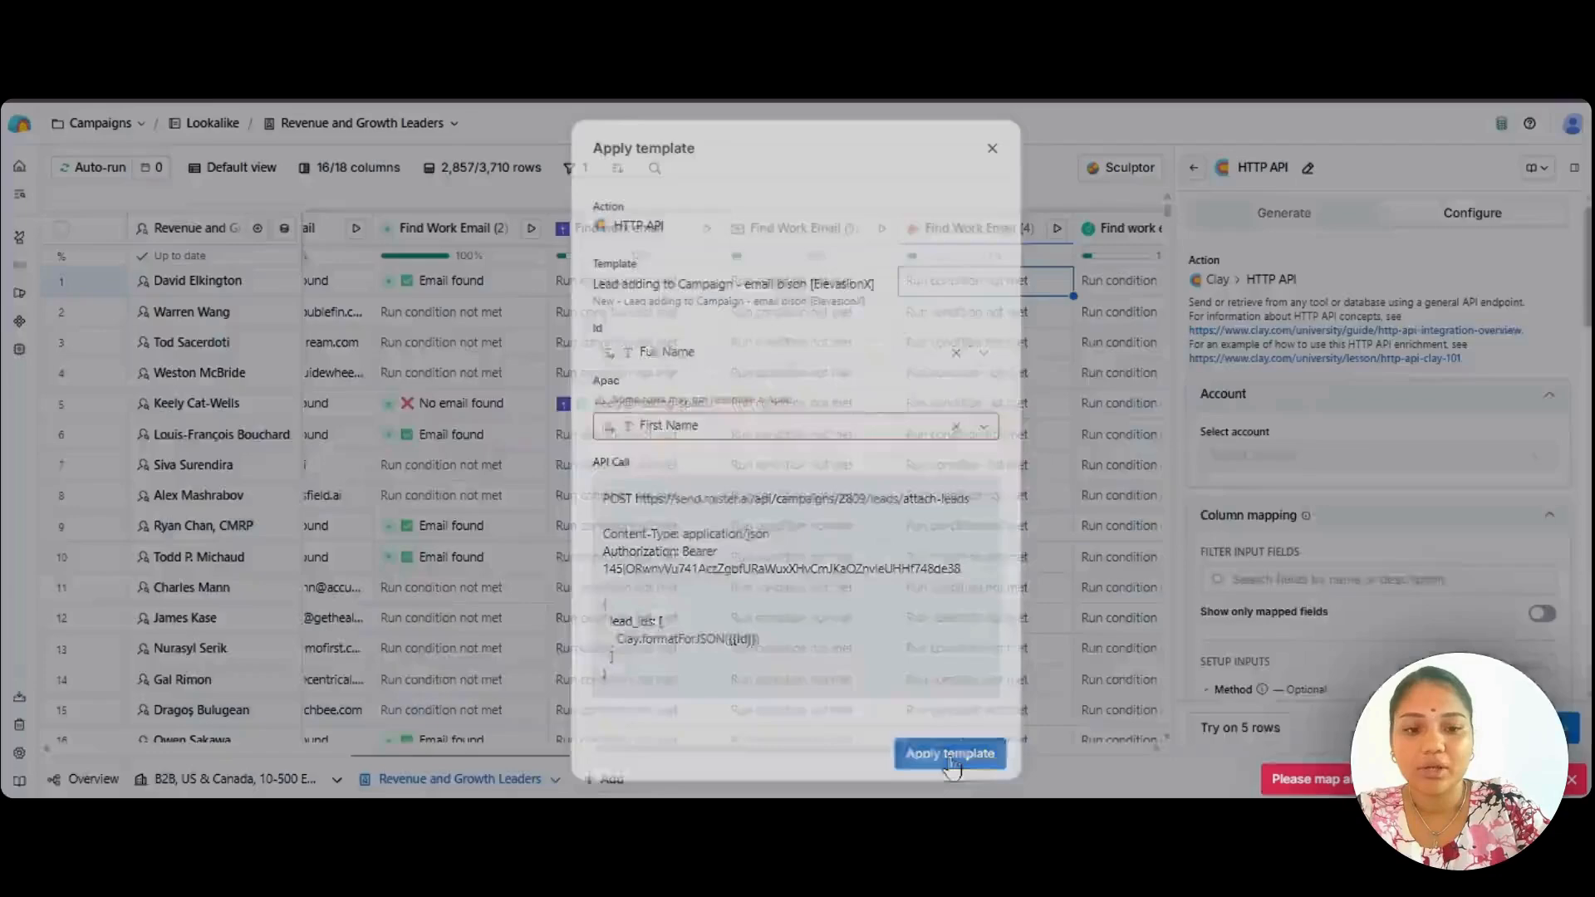
Review the HTTP API column's account, endpoint, body, headers, retry options and run condition, and open its save options.
scroll(1365, 608, "down", 2)
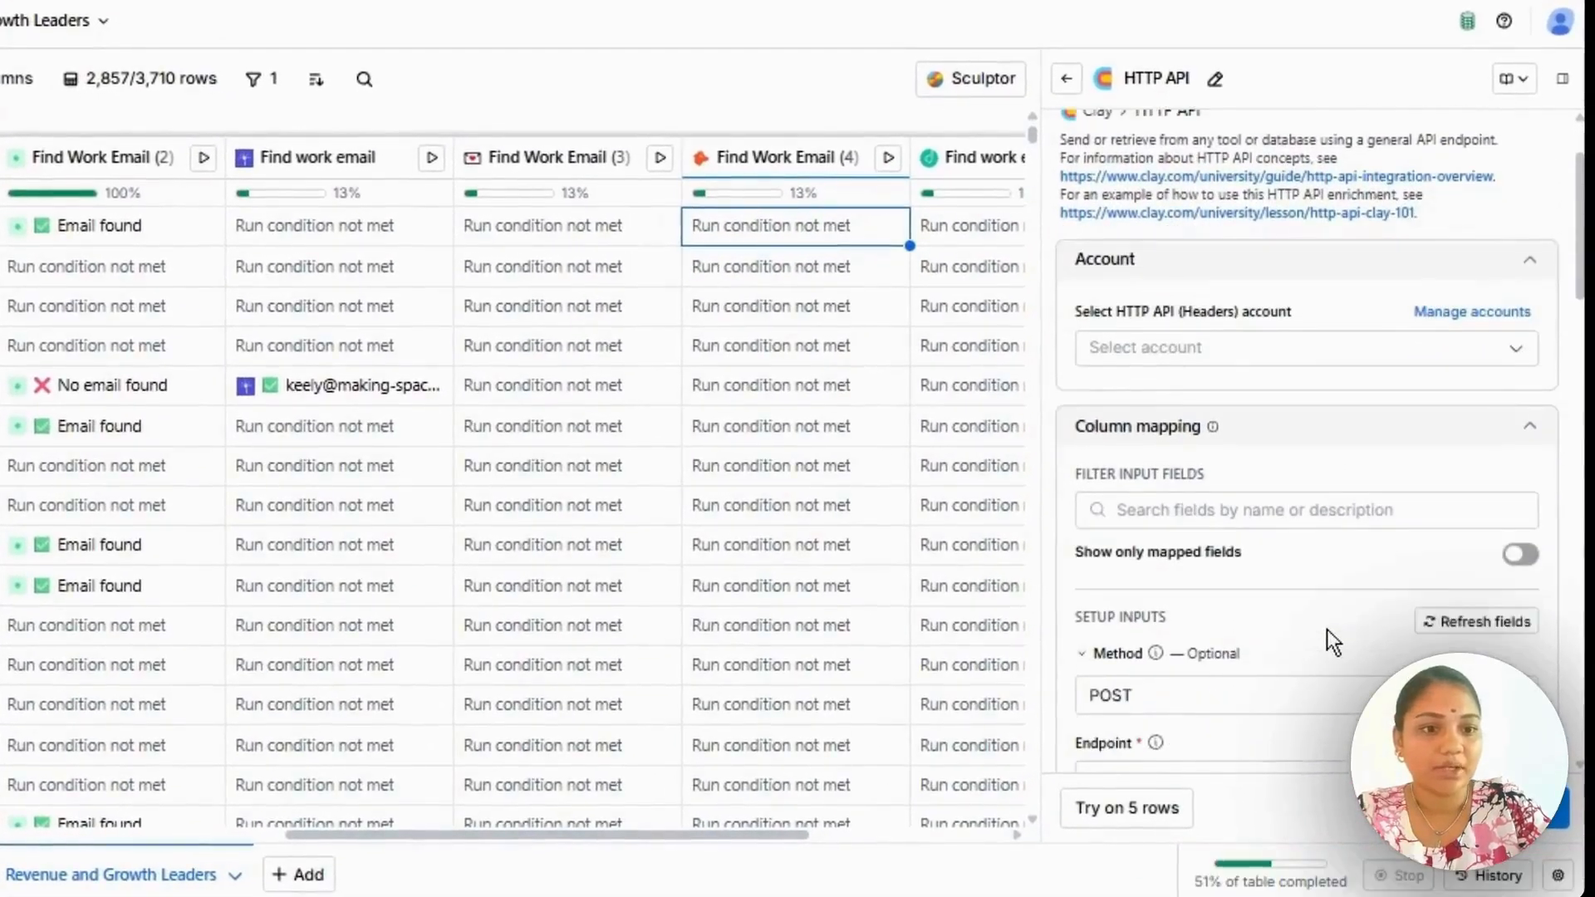
scroll(1327, 630, "down", 5)
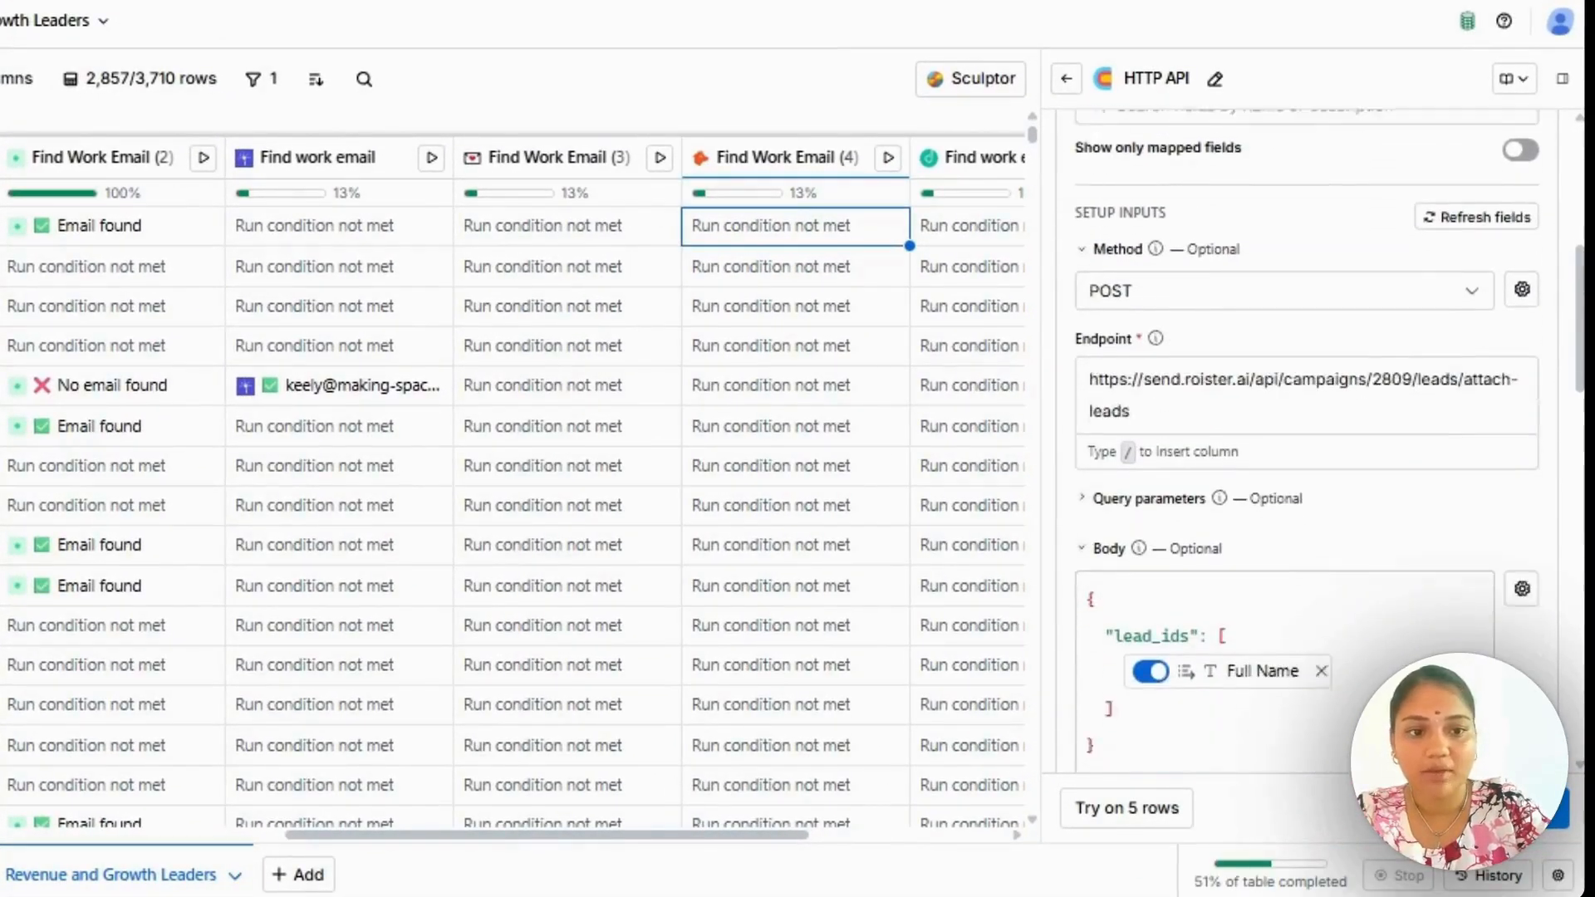
scroll(1319, 440, "down", 1)
scroll(1308, 684, "up", 7)
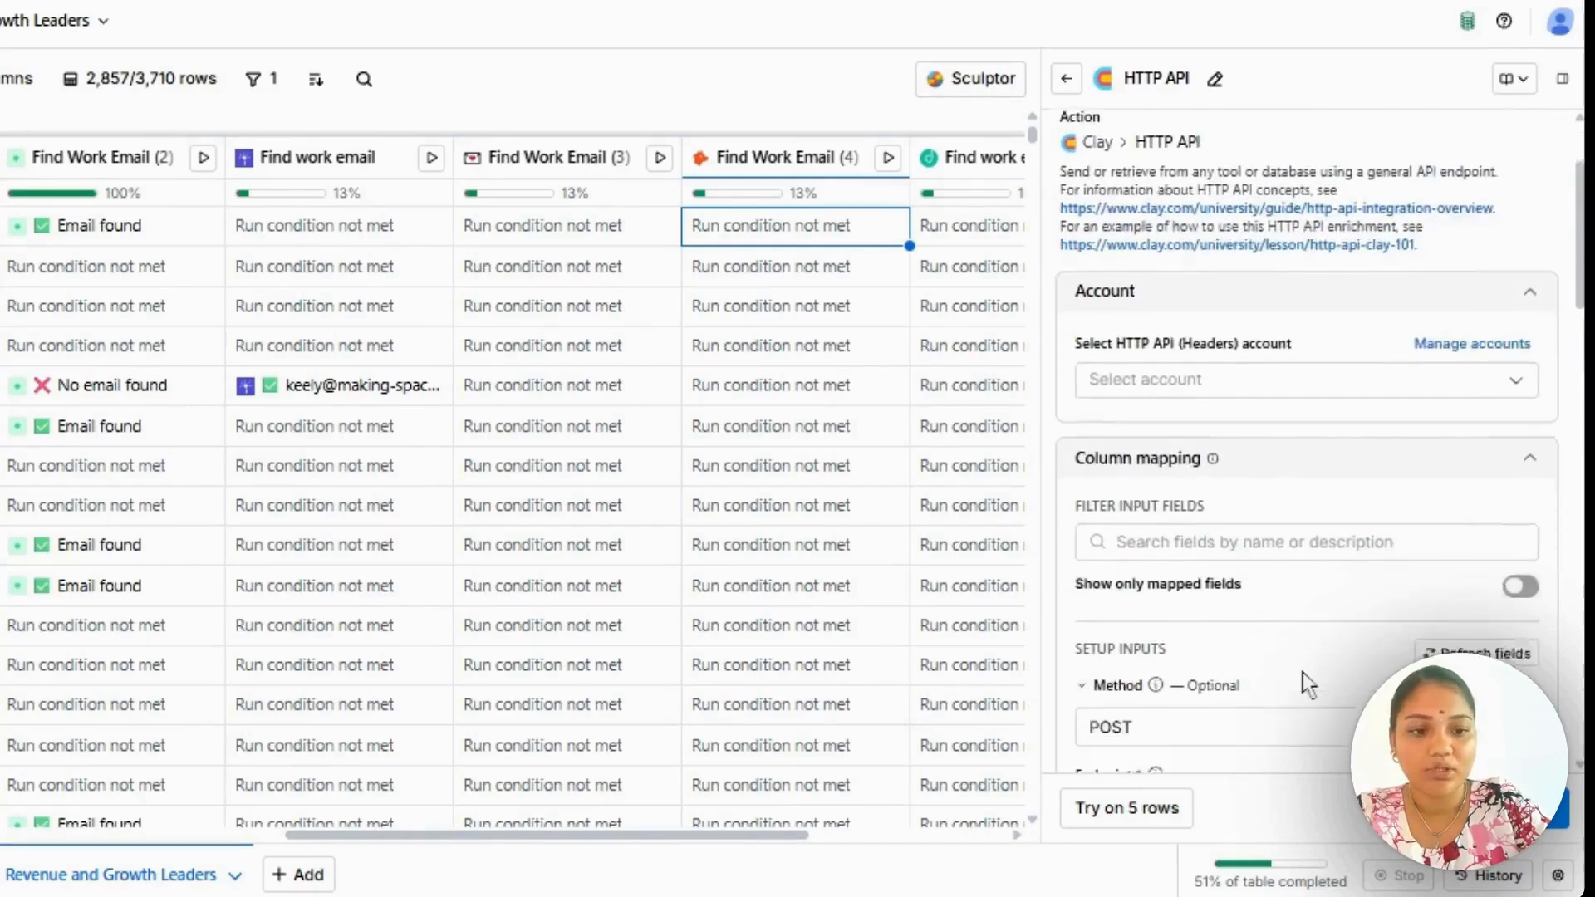
scroll(1305, 680, "down", 10)
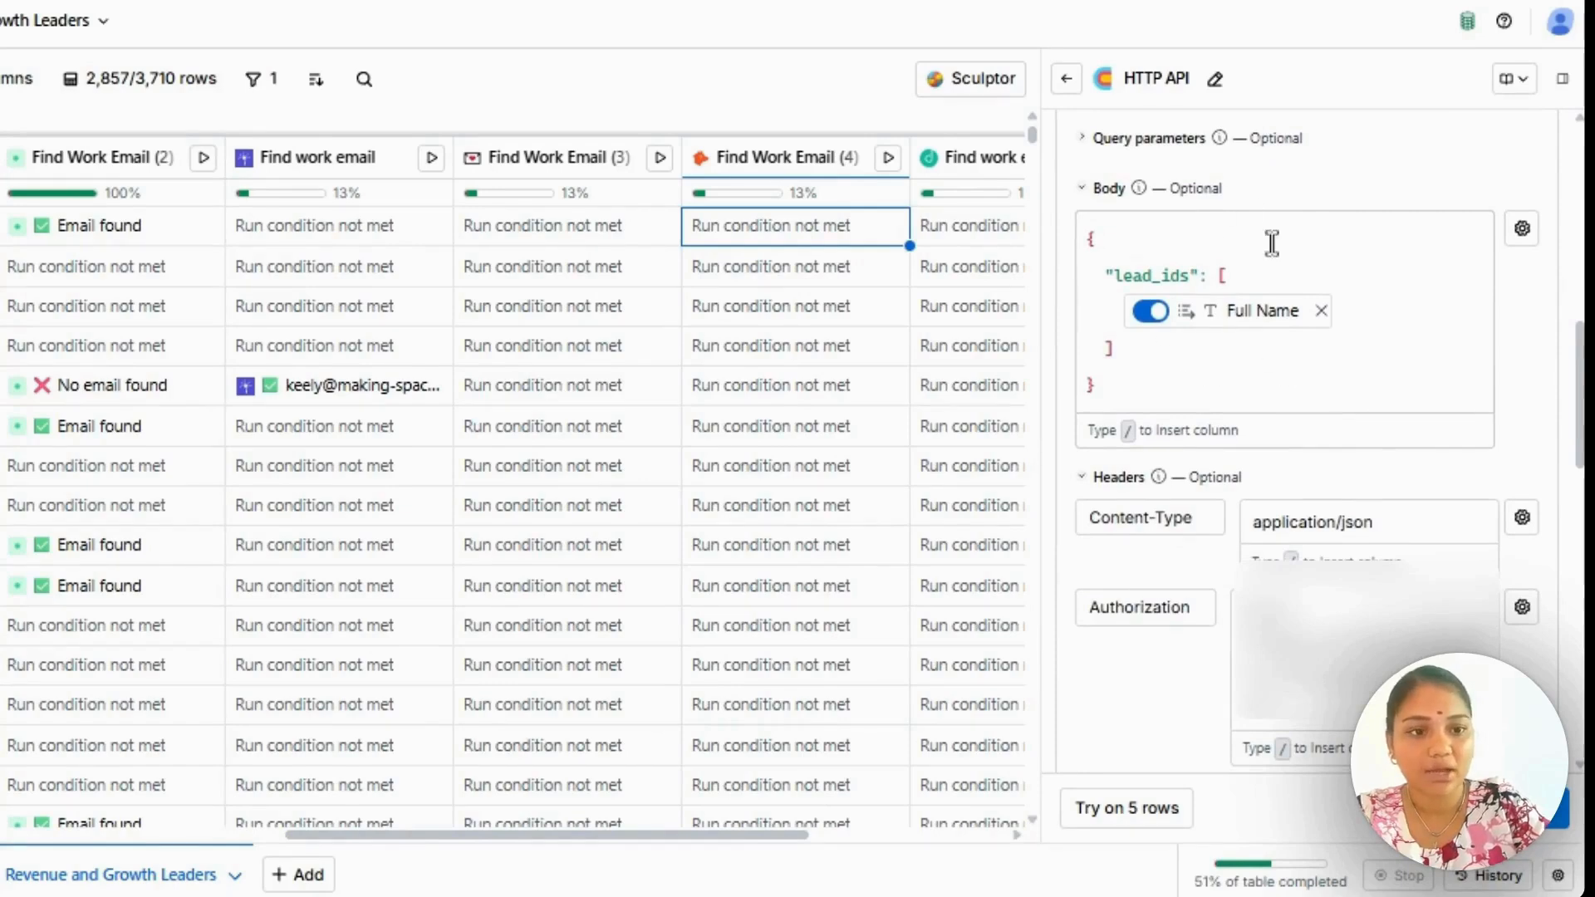
scroll(1266, 374, "down", 4)
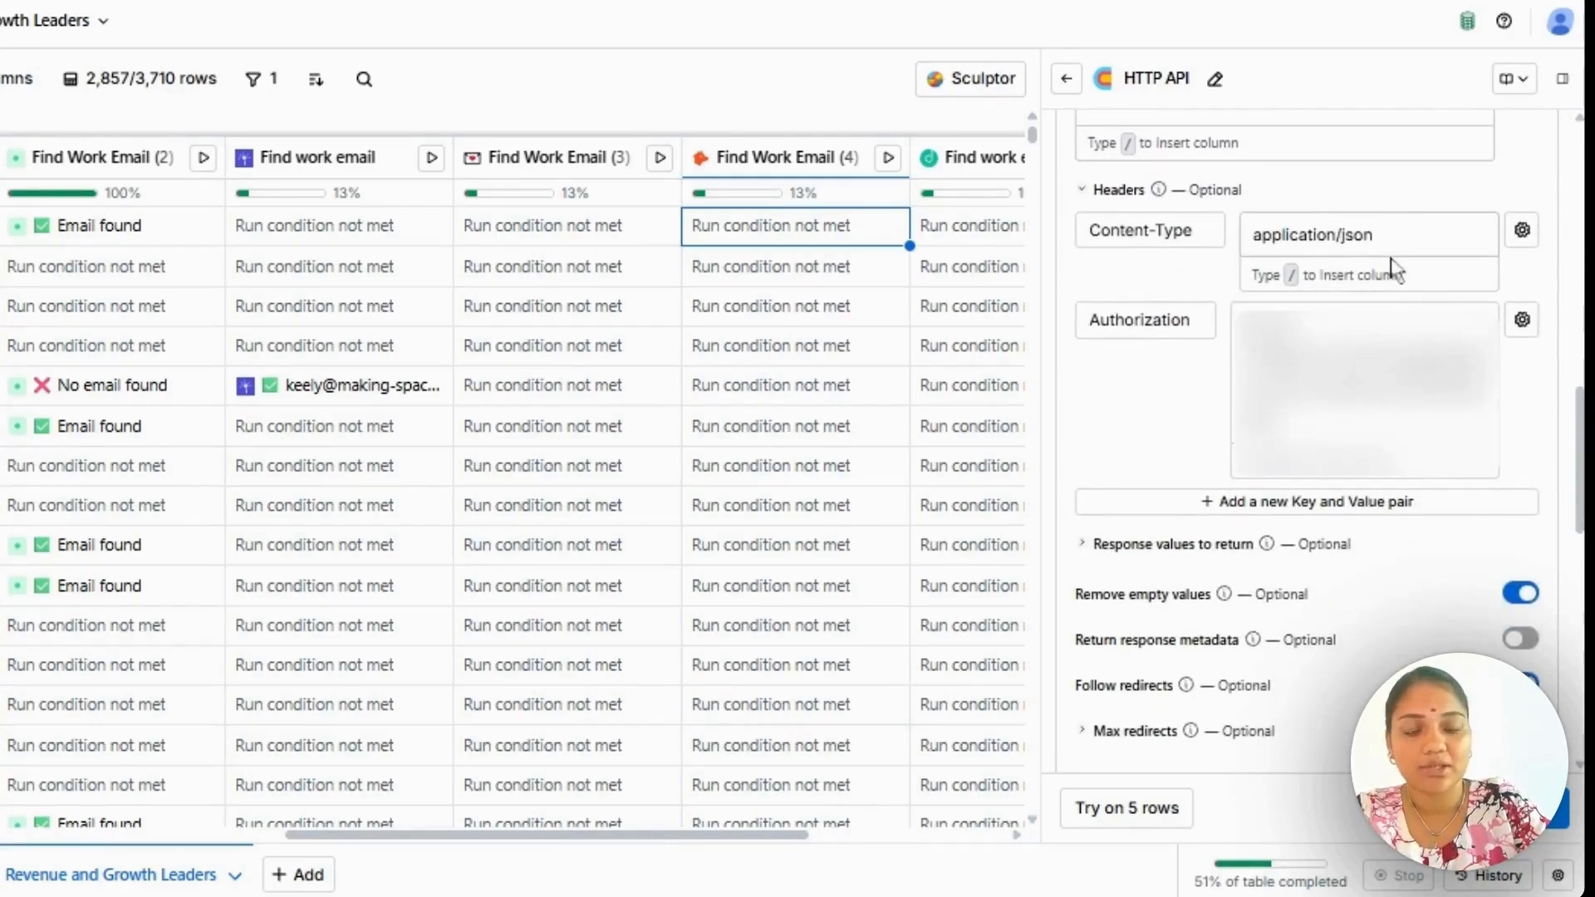
scroll(1391, 267, "down", 3)
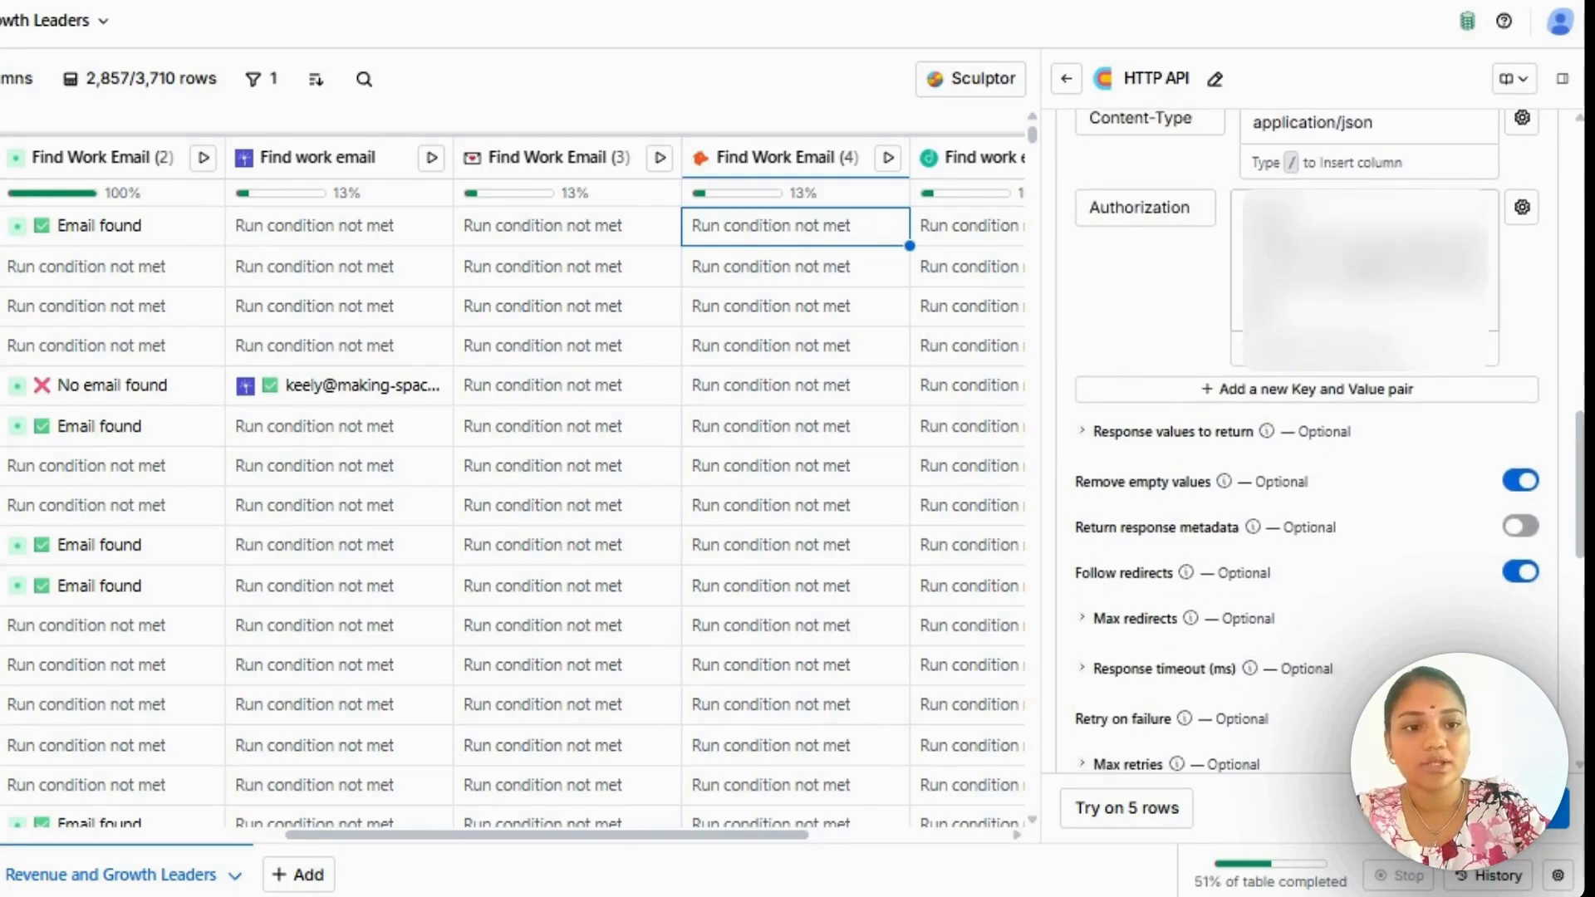
scroll(1352, 249, "down", 8)
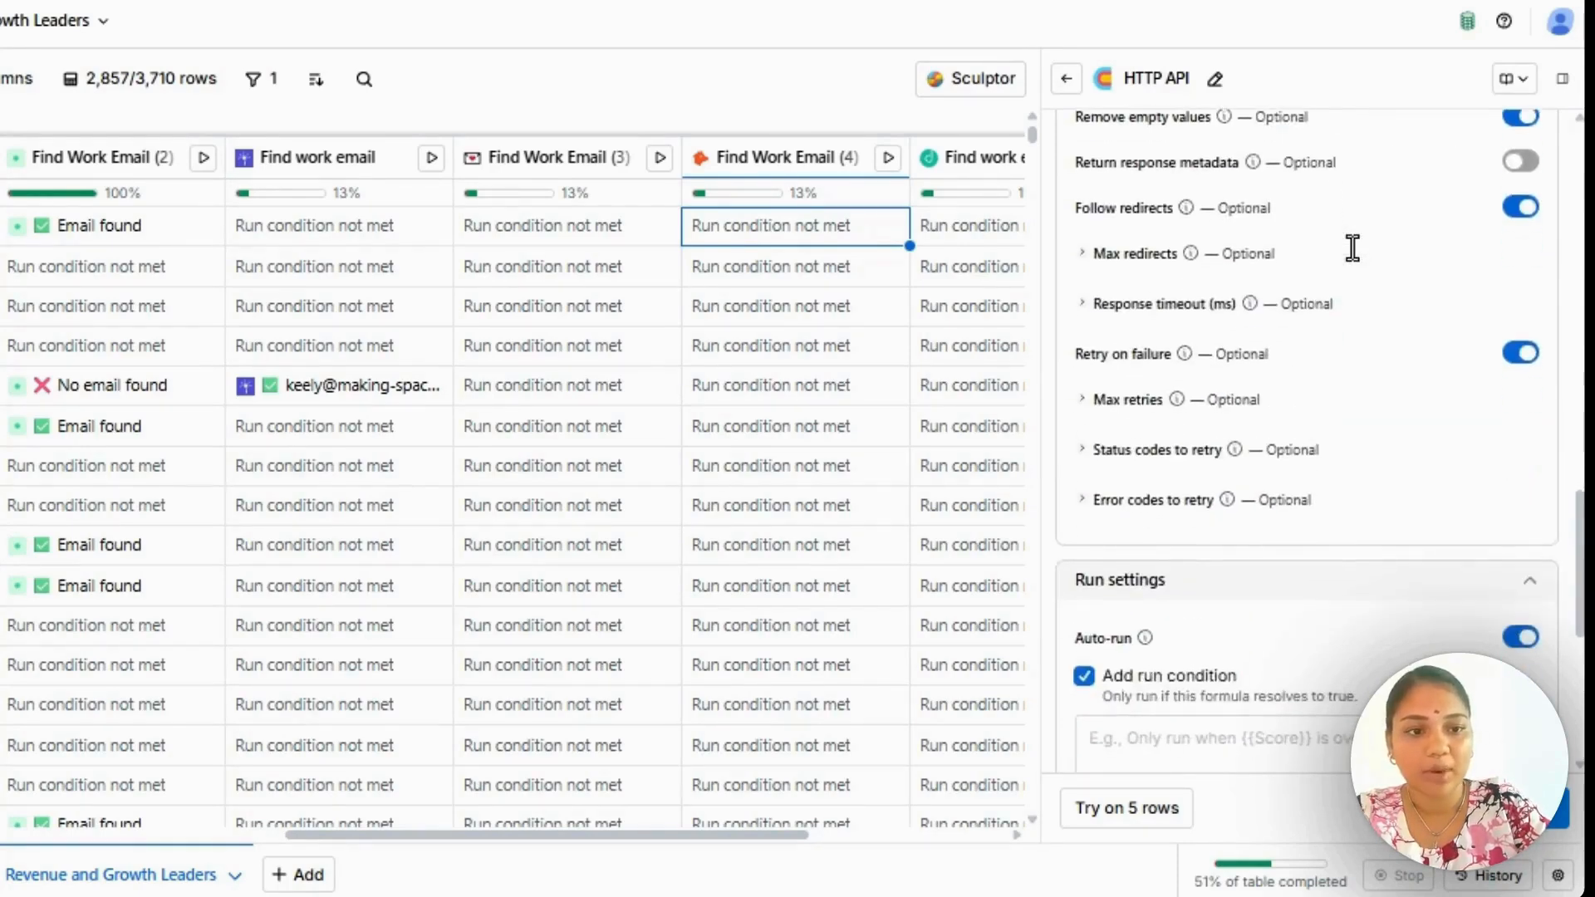
scroll(1352, 247, "up", 3)
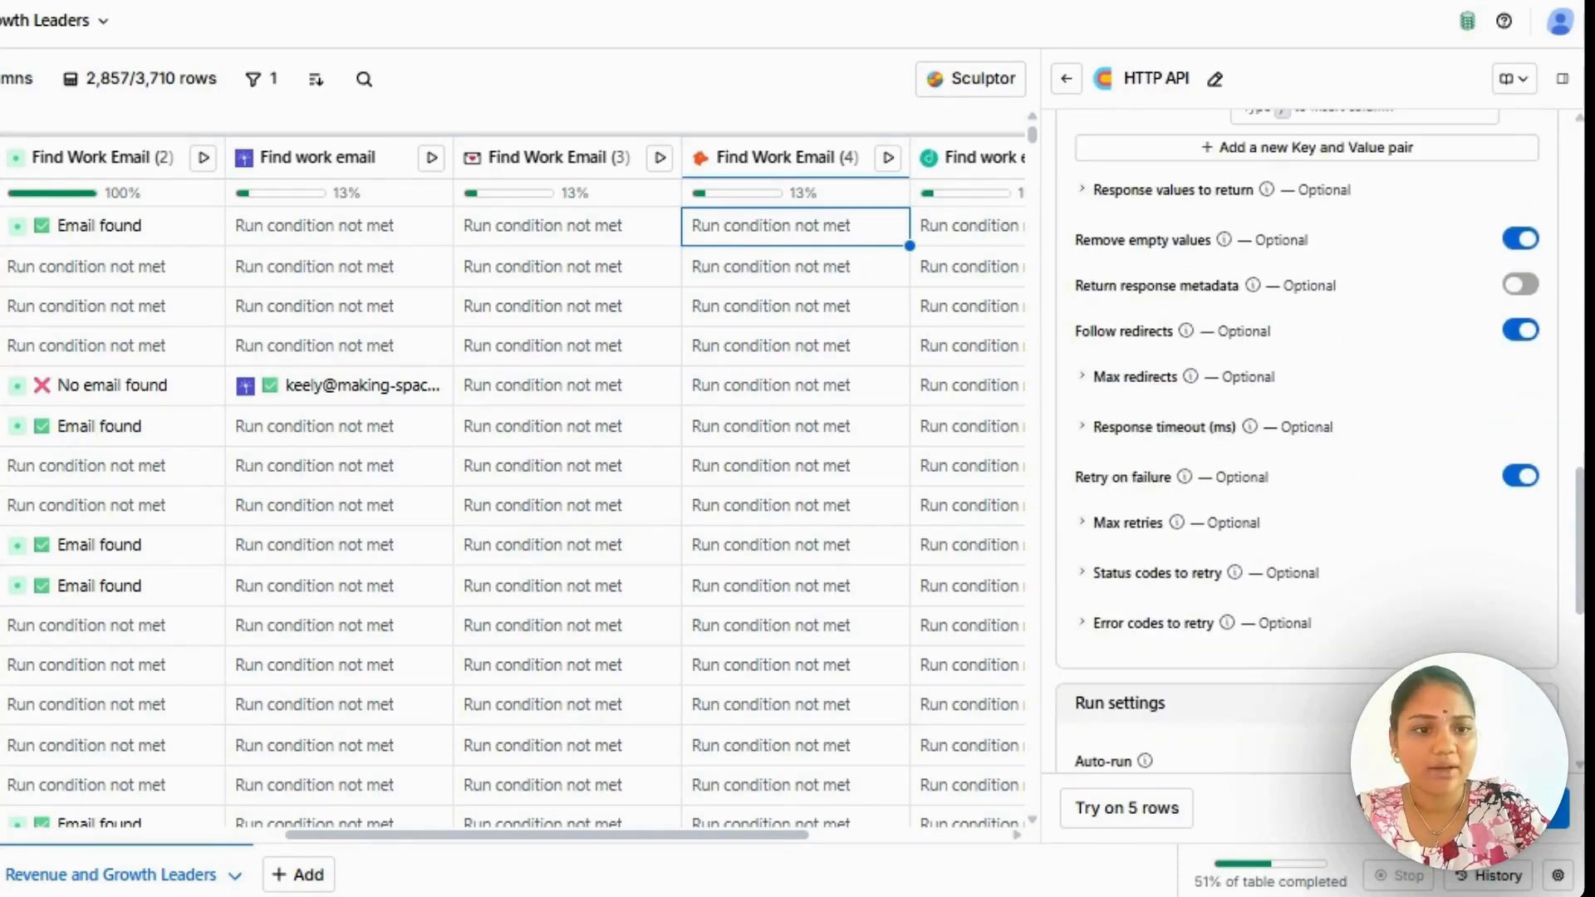
scroll(1306, 415, "up", 10)
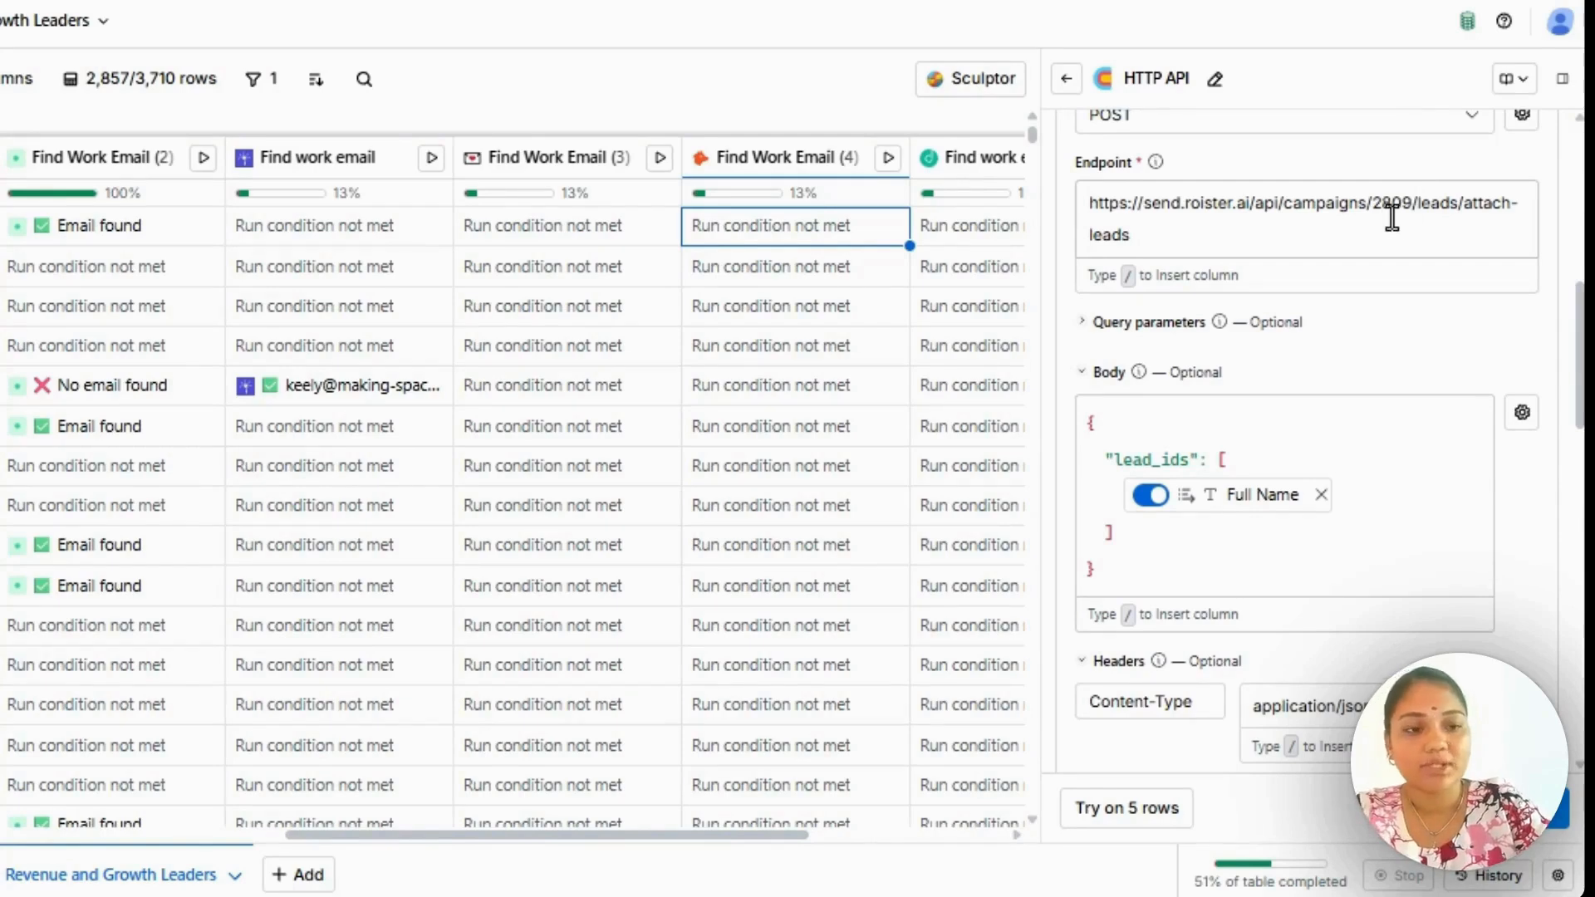
scroll(1448, 313, "down", 10)
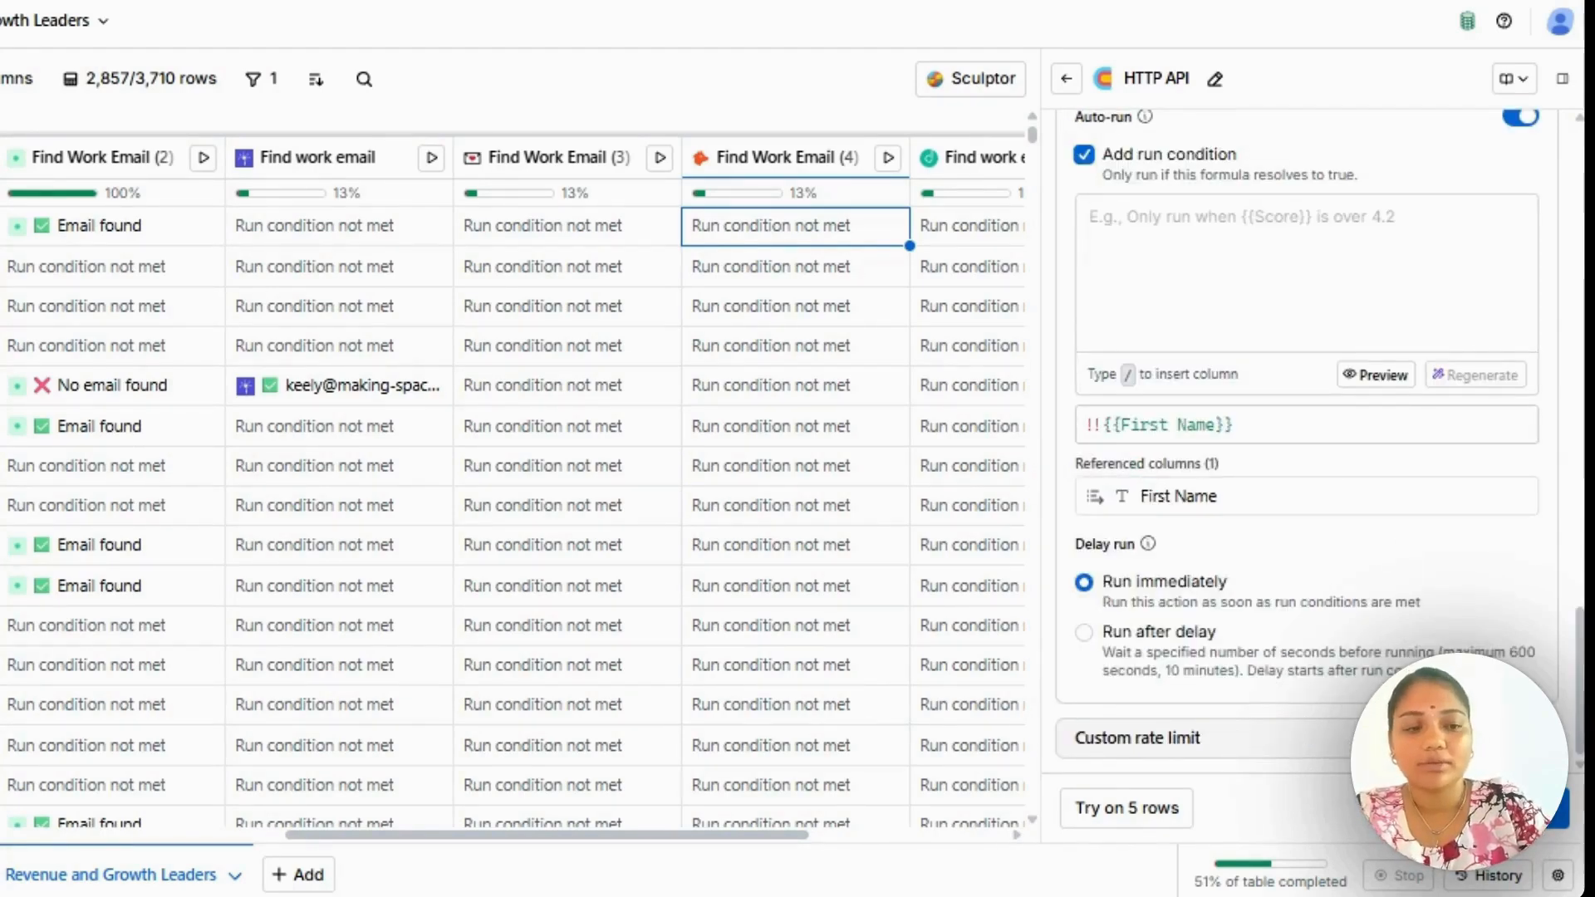
left_click(1548, 808)
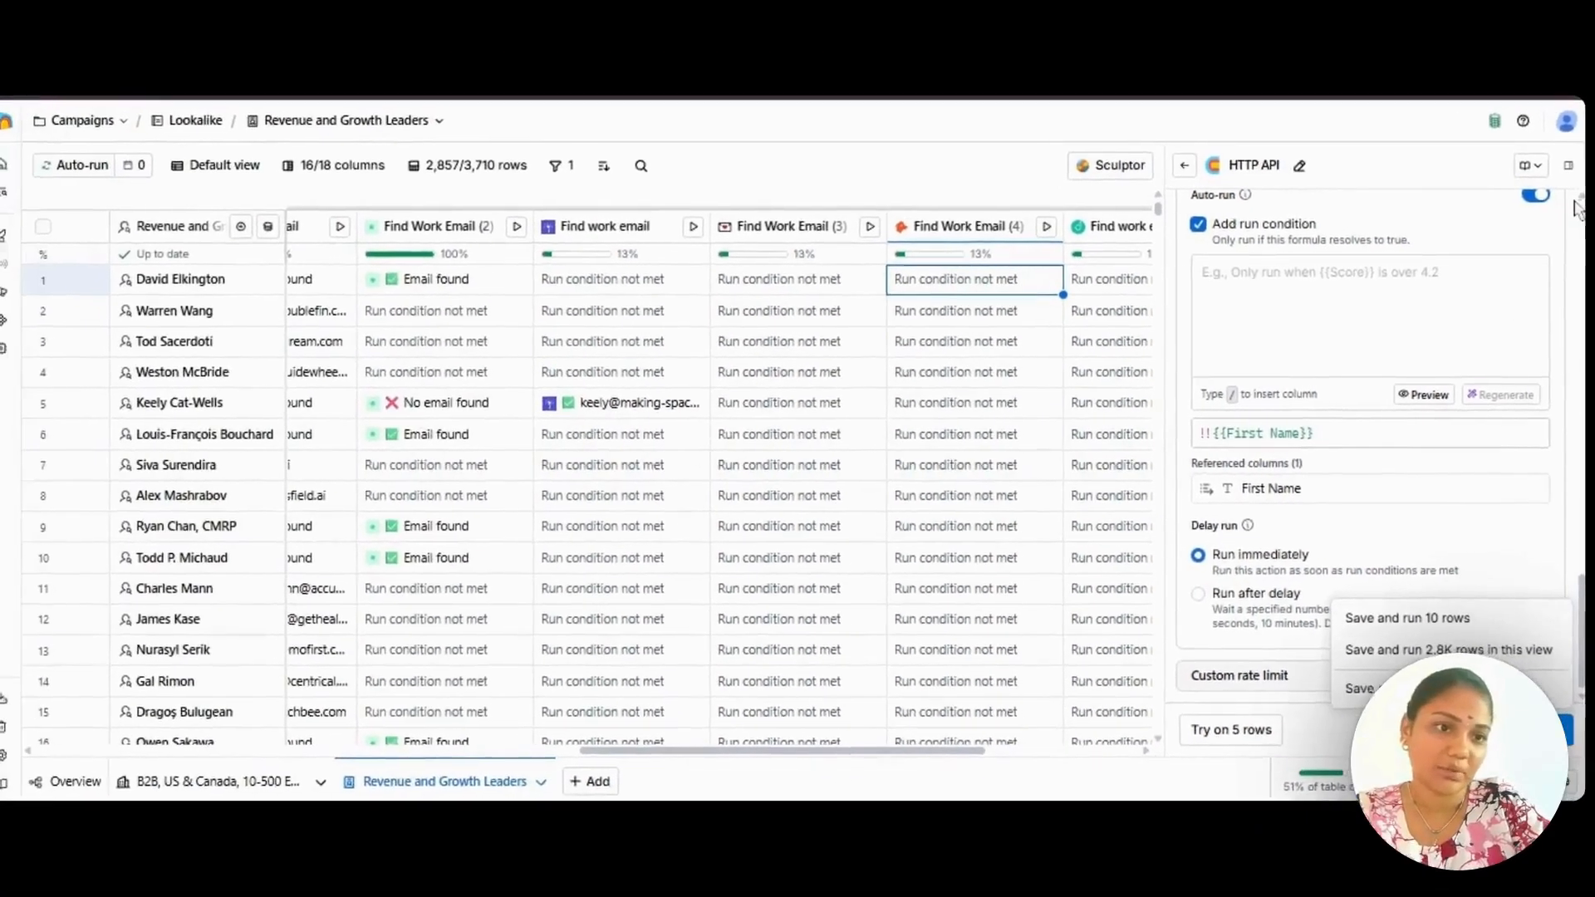
Close the HTTP API column setup and discard its unsaved changes.
left_click(1568, 165)
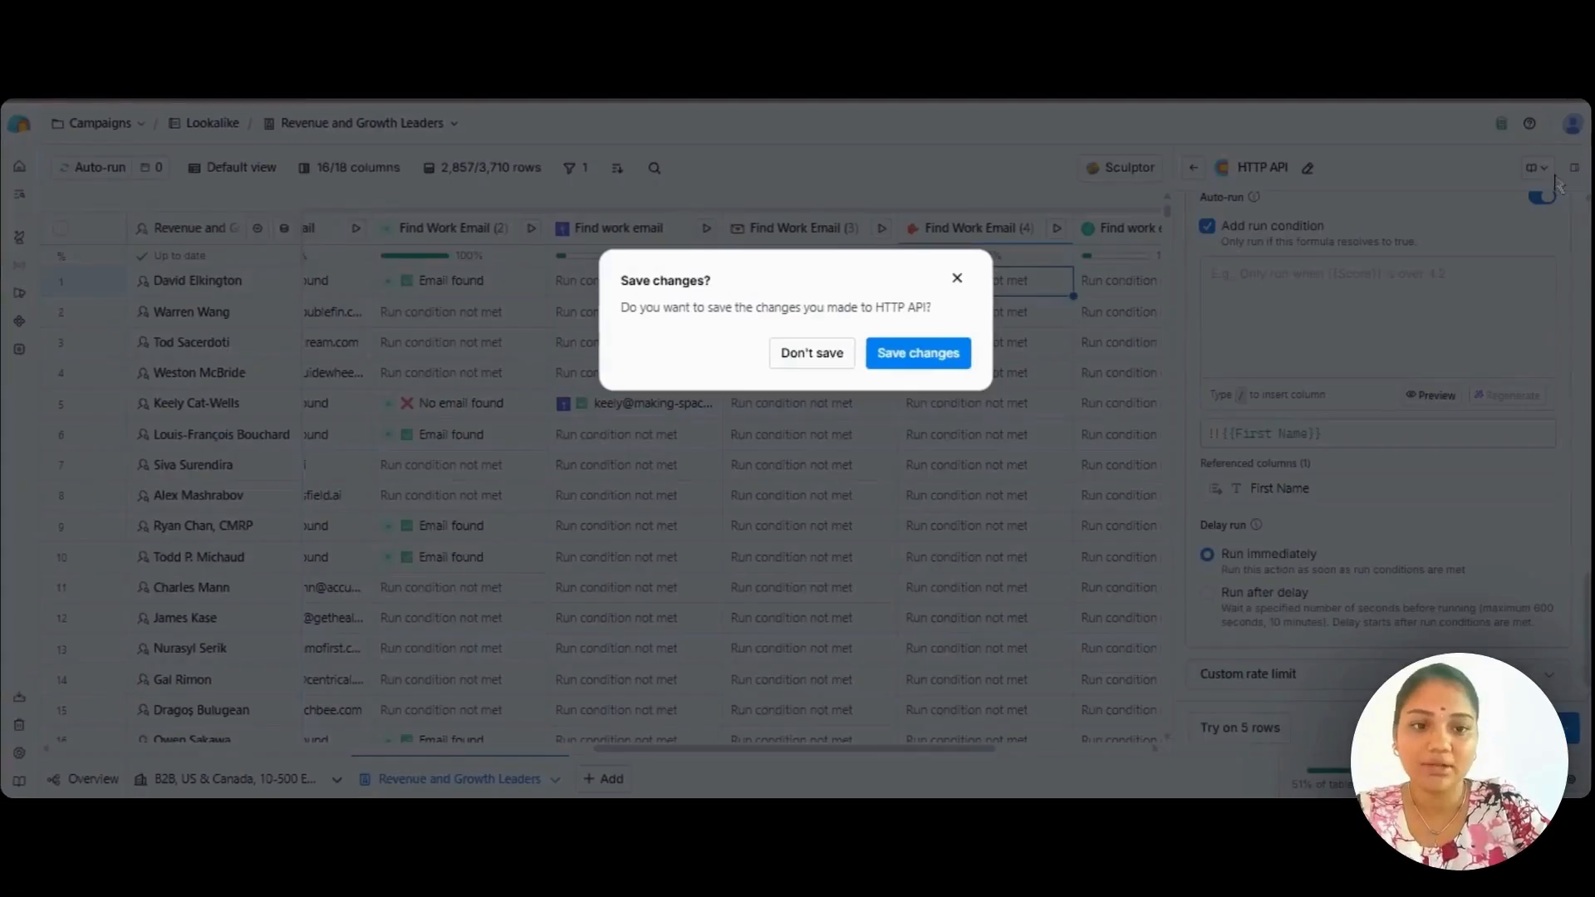
left_click(957, 279)
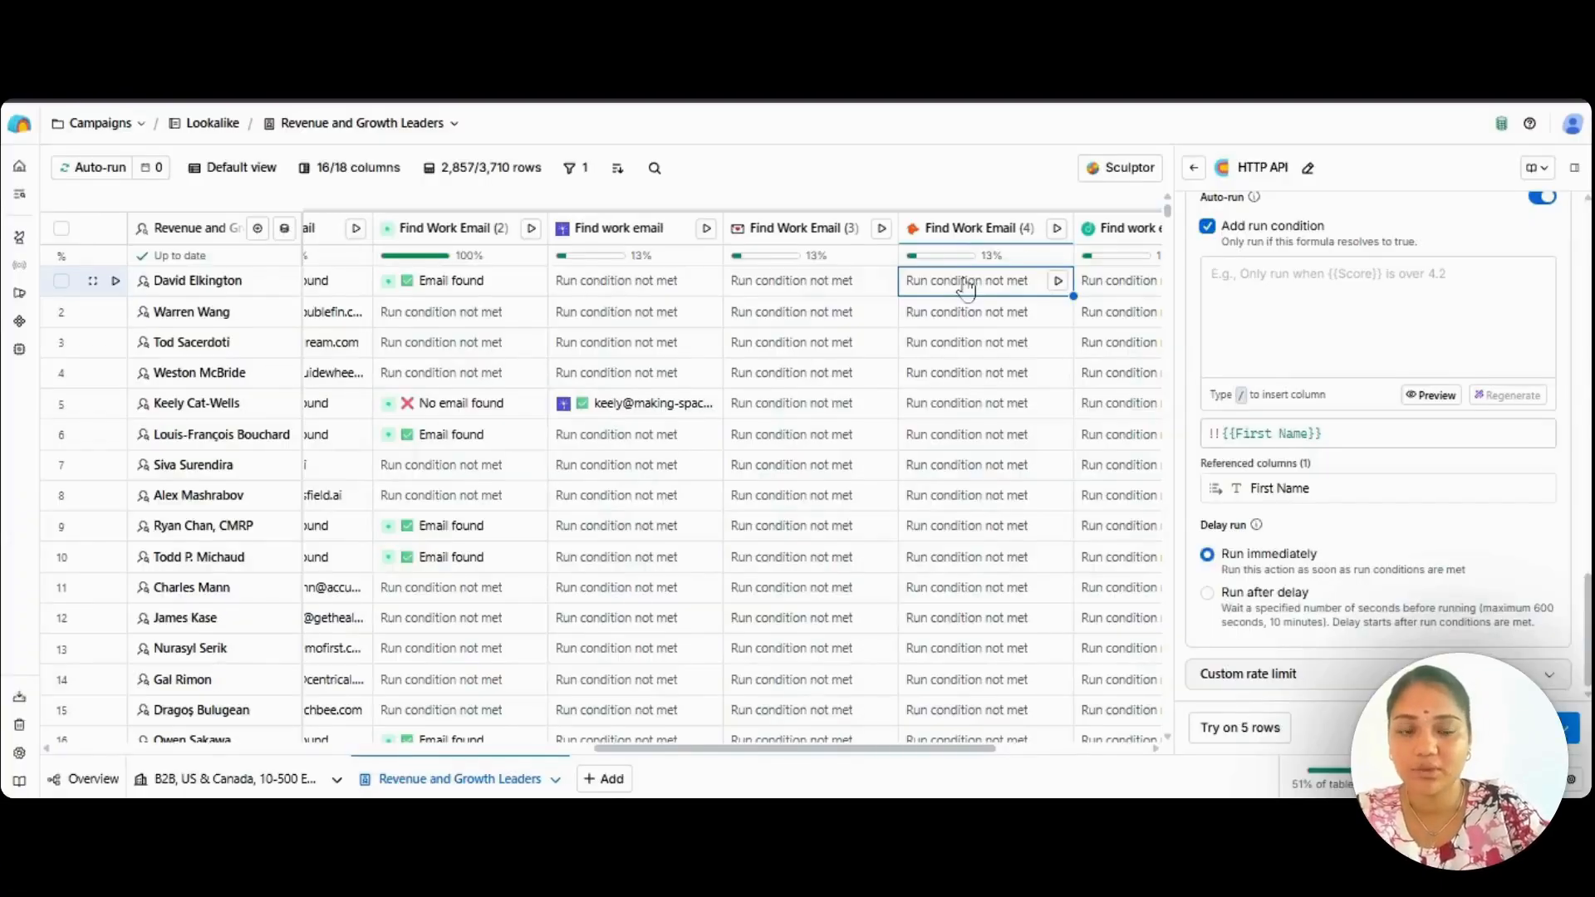
left_click(1573, 167)
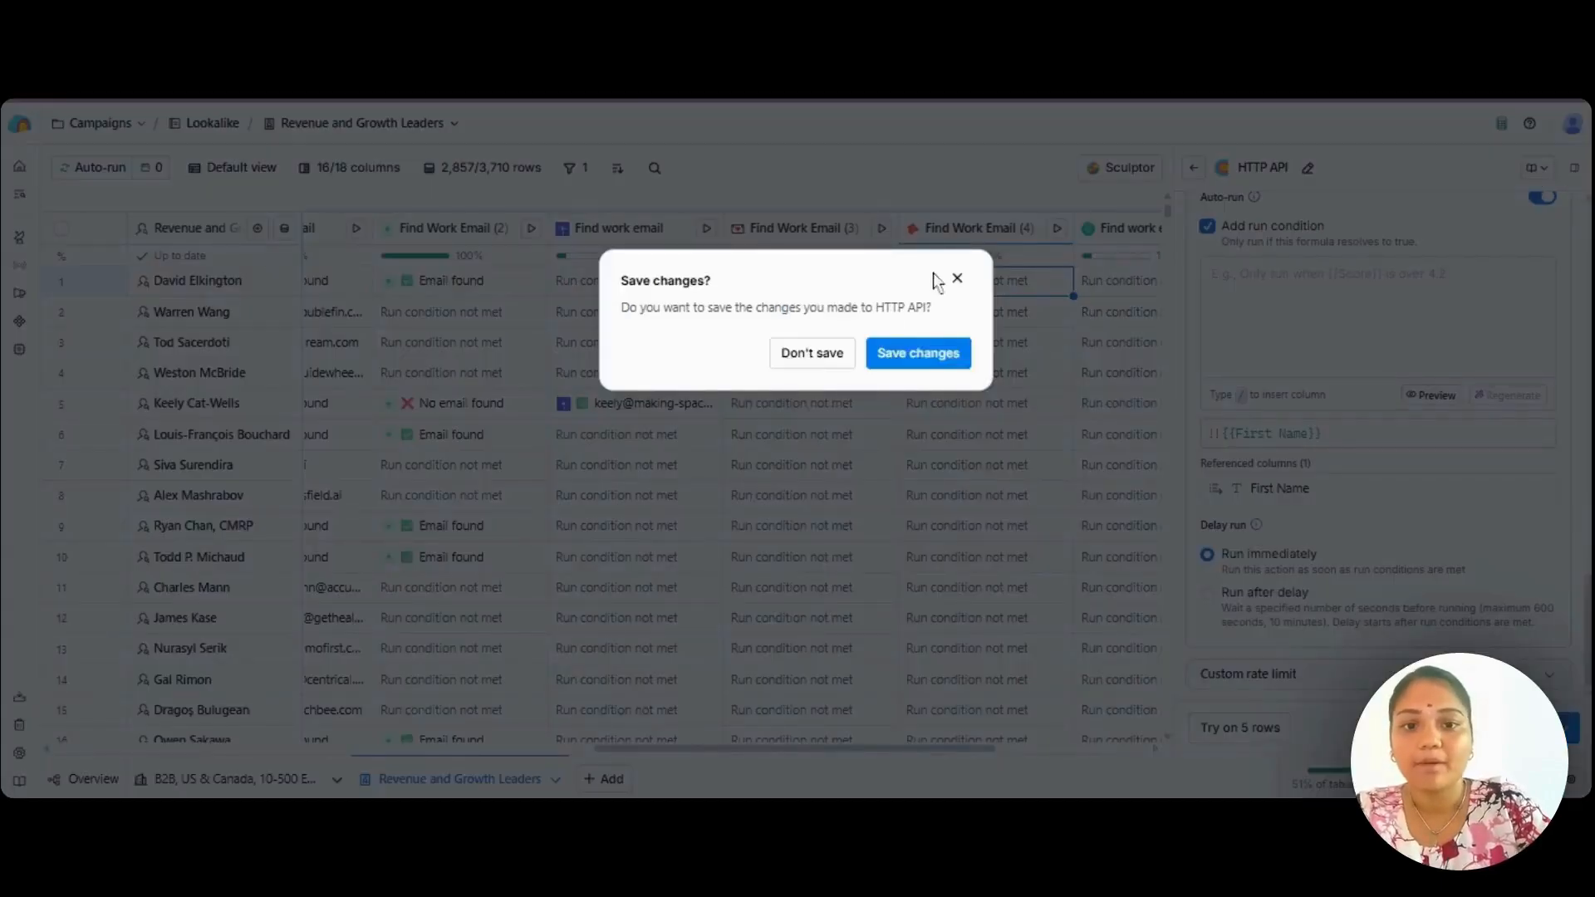
left_click(811, 356)
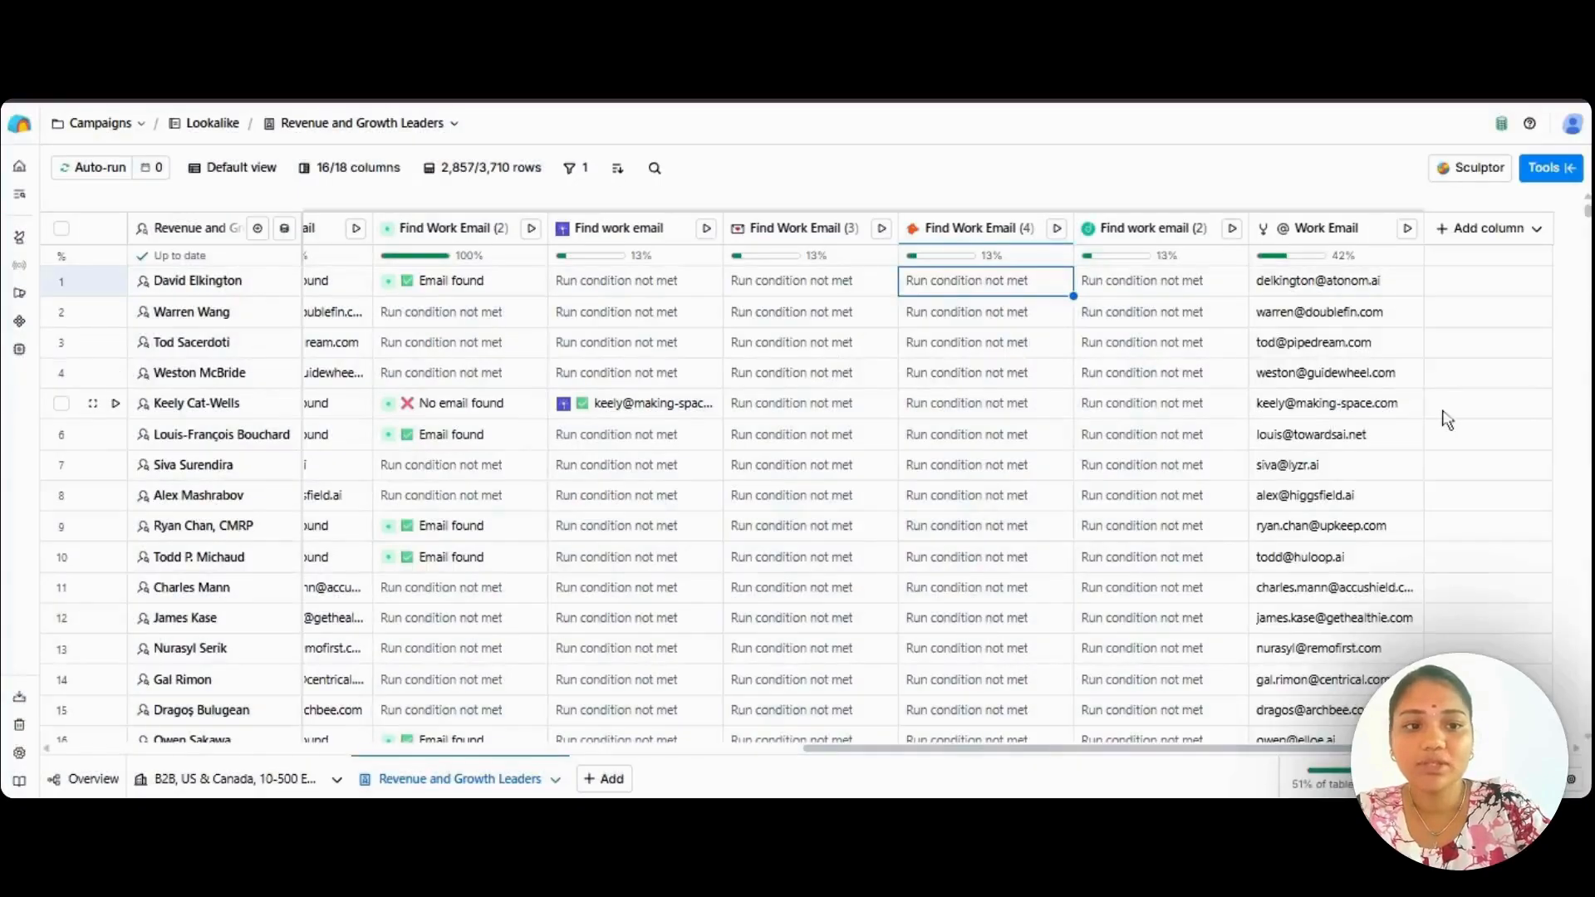
Start a new Use AI column and open its Configure settings.
left_click(1491, 229)
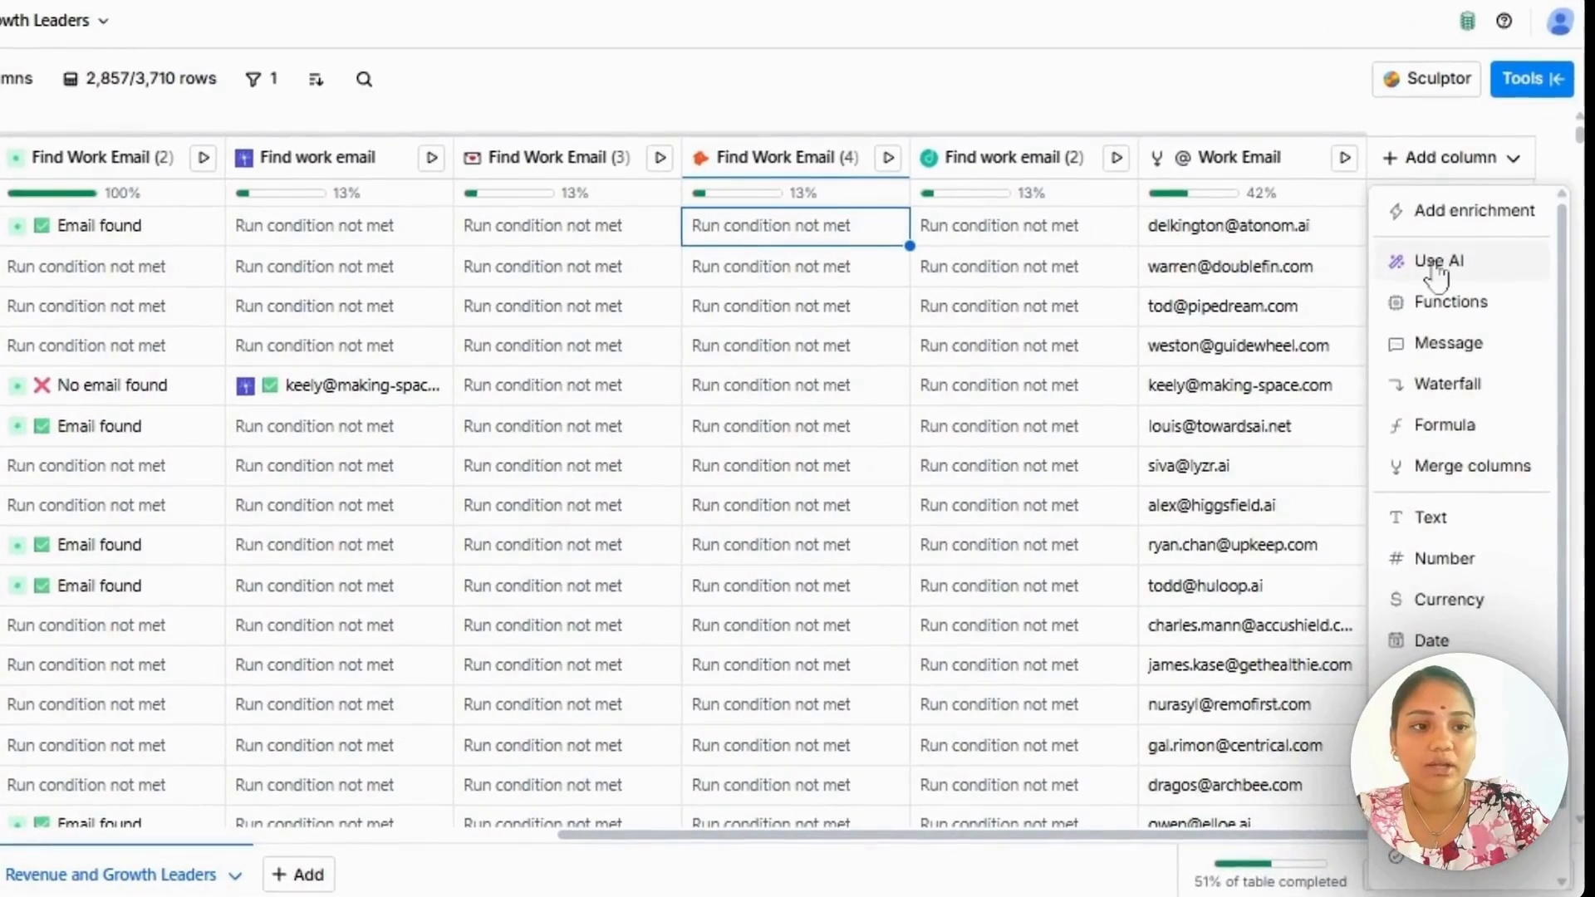
left_click(1437, 264)
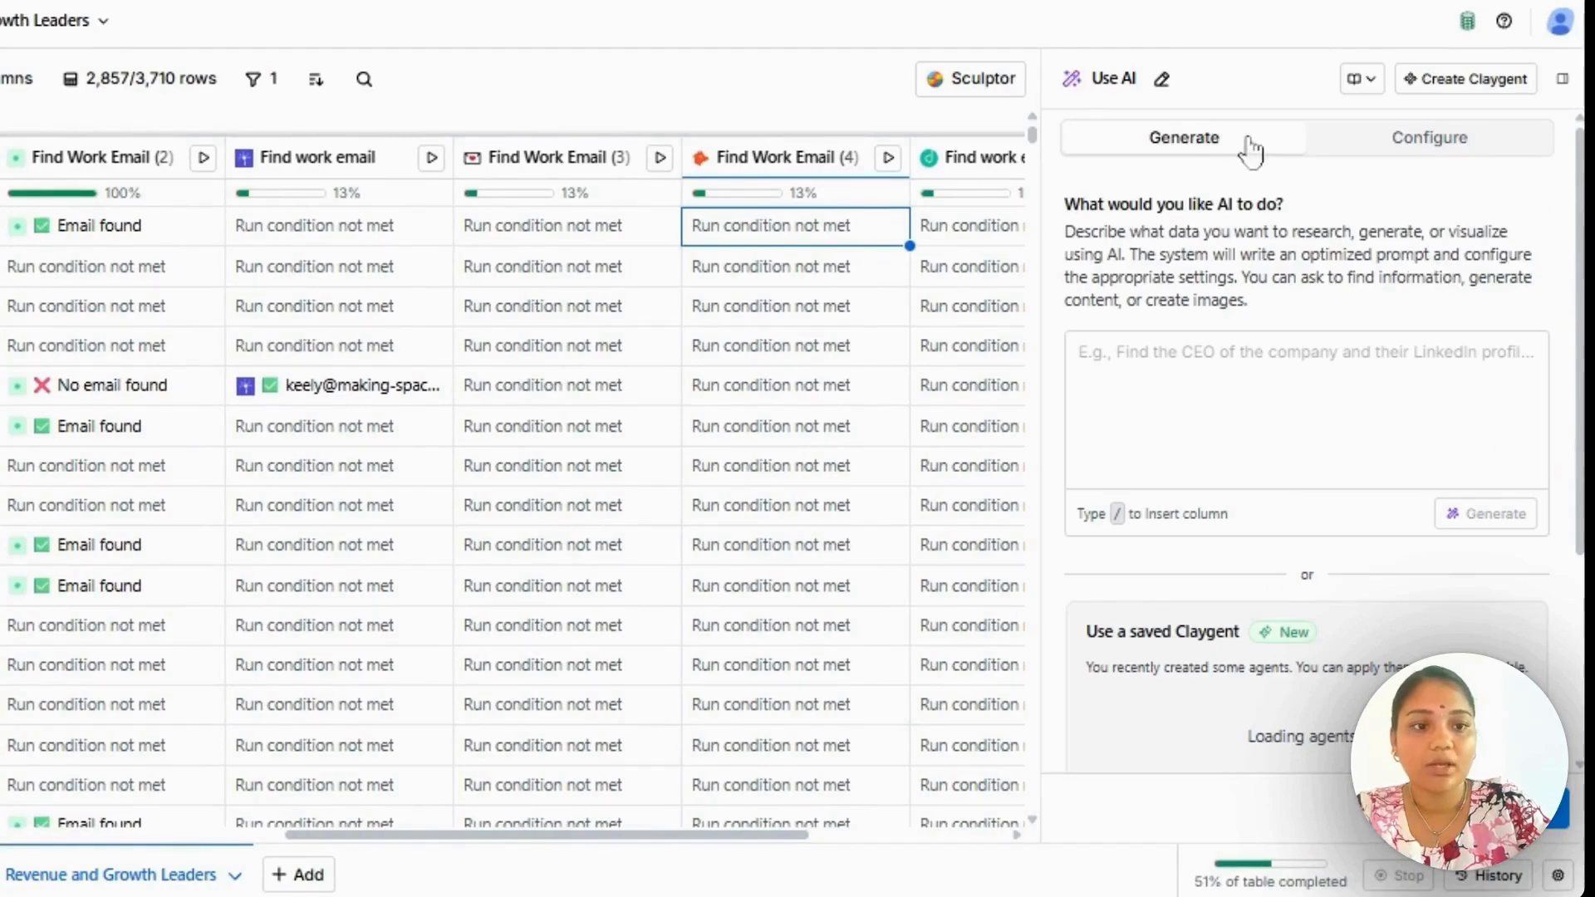
left_click(1430, 140)
Look through the AI models and their credit costs available for the Use AI column without changing the model.
left_click(1242, 320)
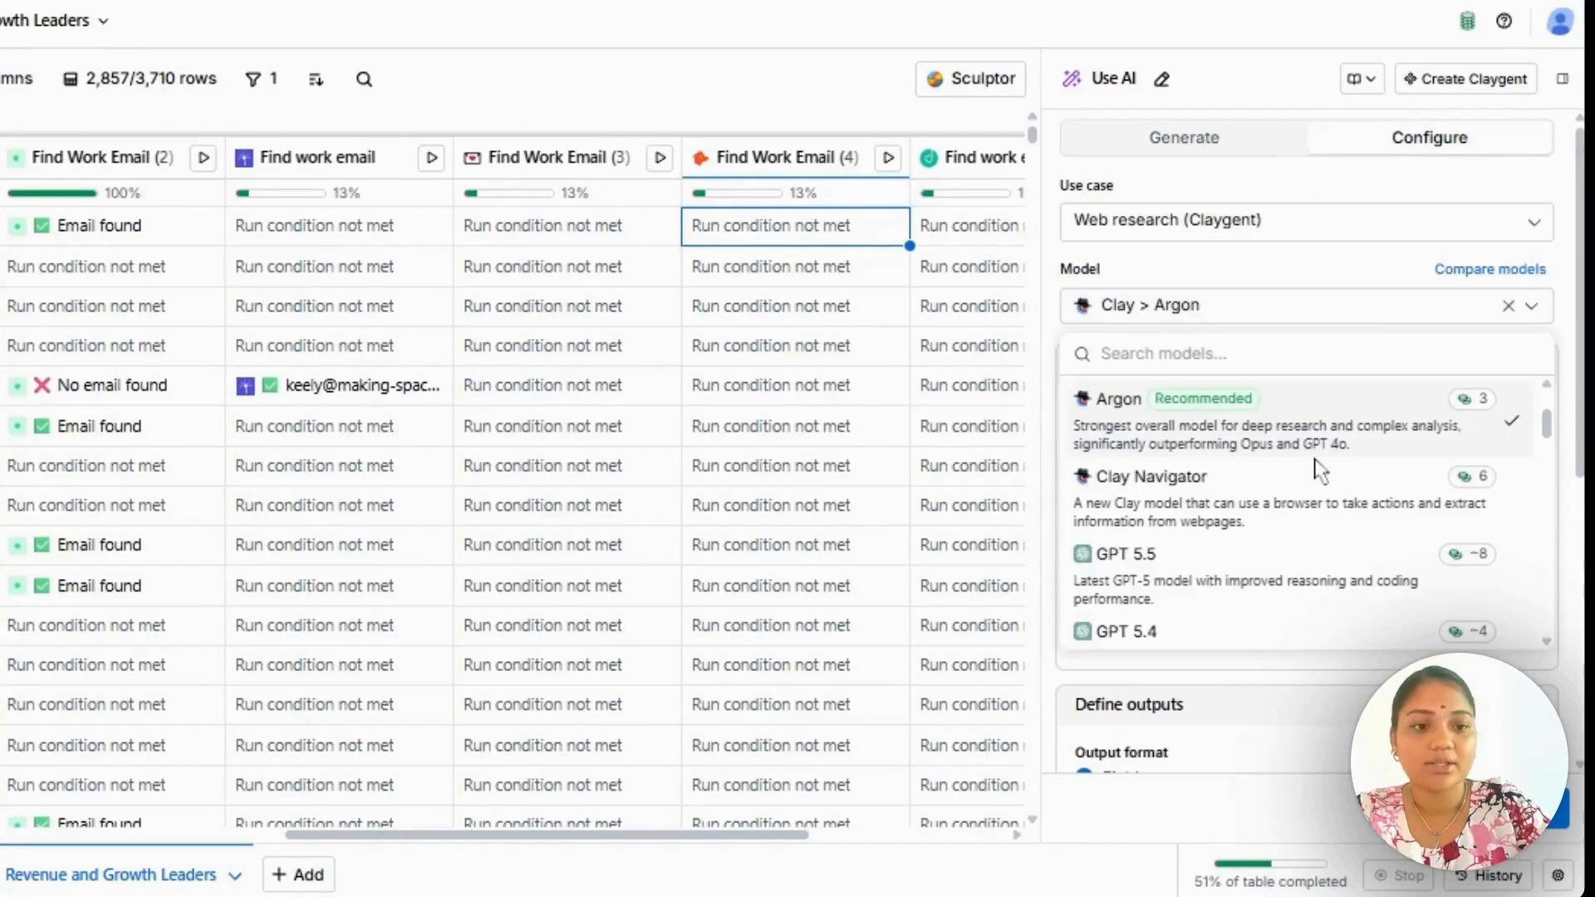
scroll(1312, 465, "down", 2)
scroll(1283, 585, "down", 5)
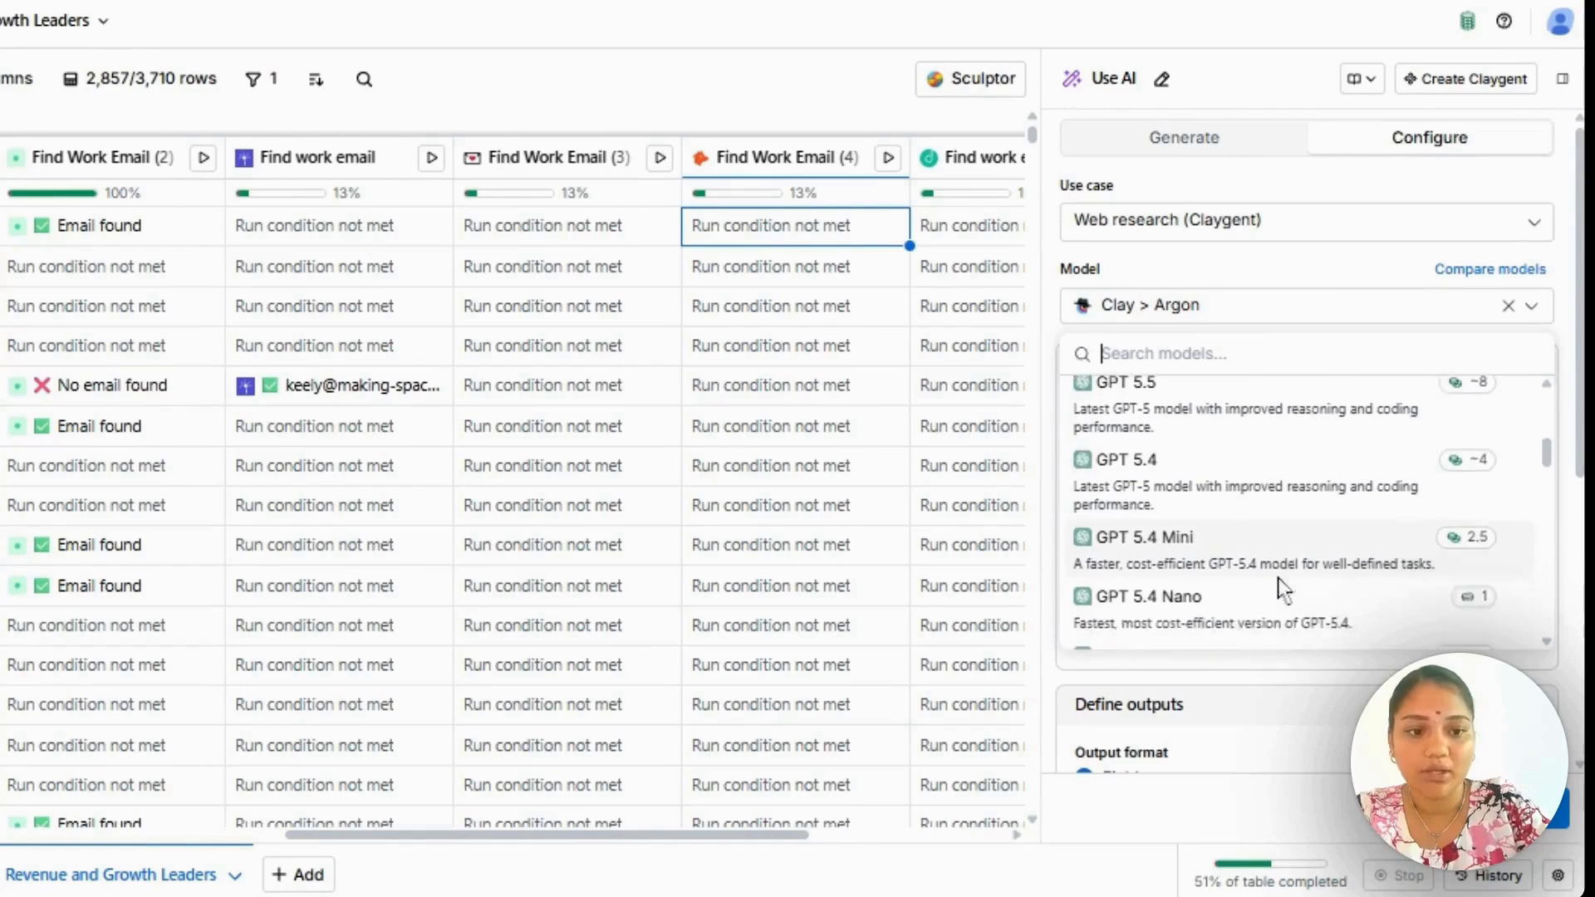
scroll(1296, 515, "down", 2)
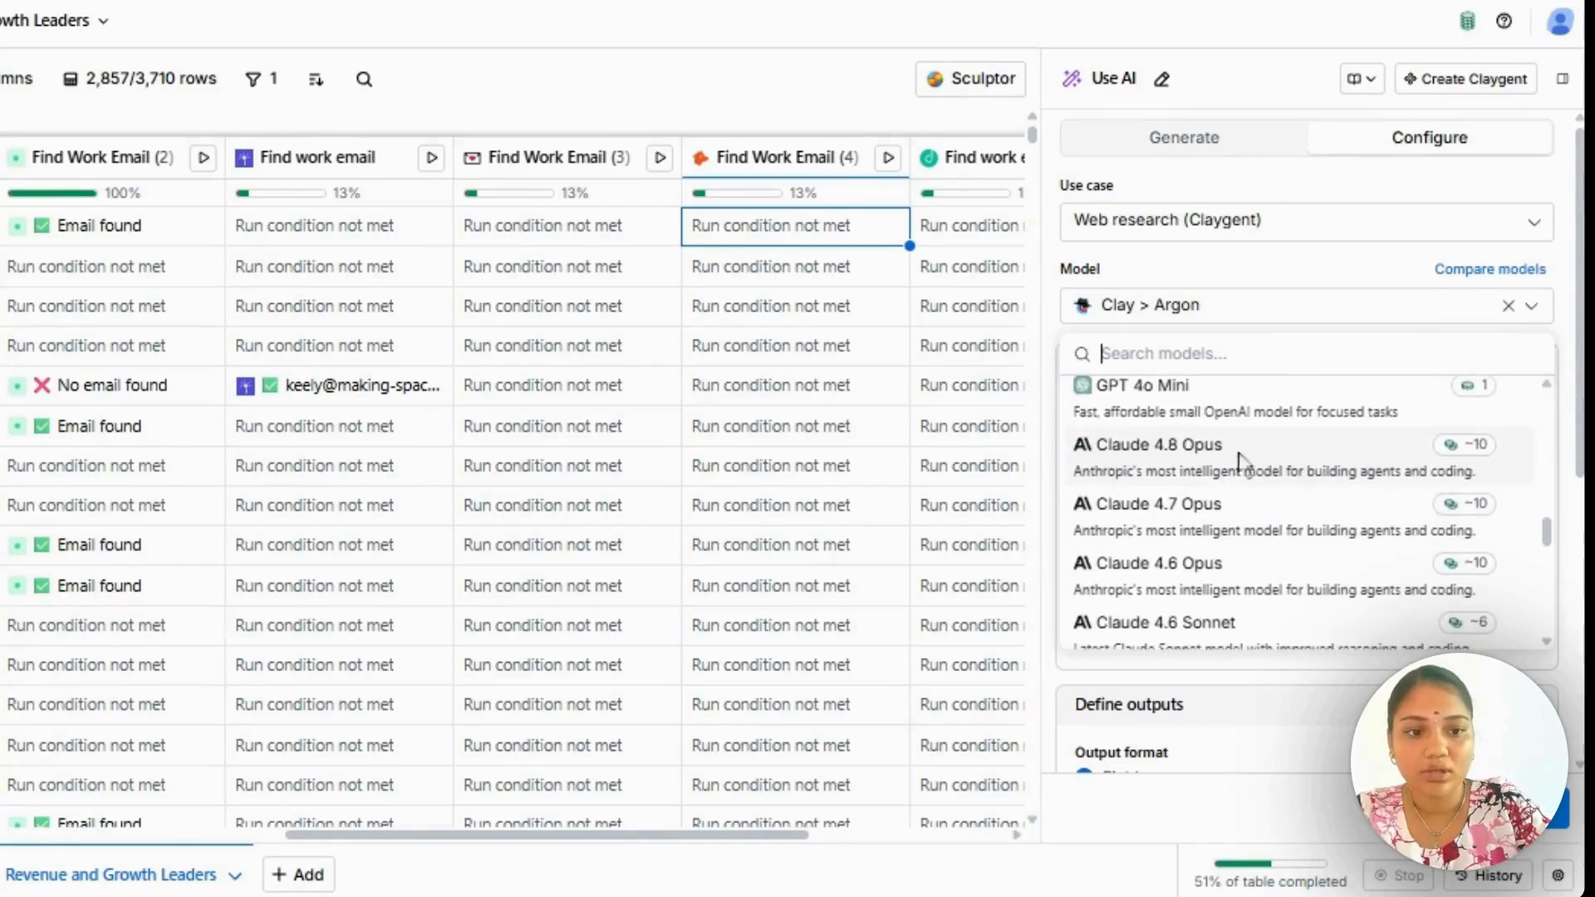
scroll(1295, 548, "down", 2)
scroll(1296, 540, "down", 3)
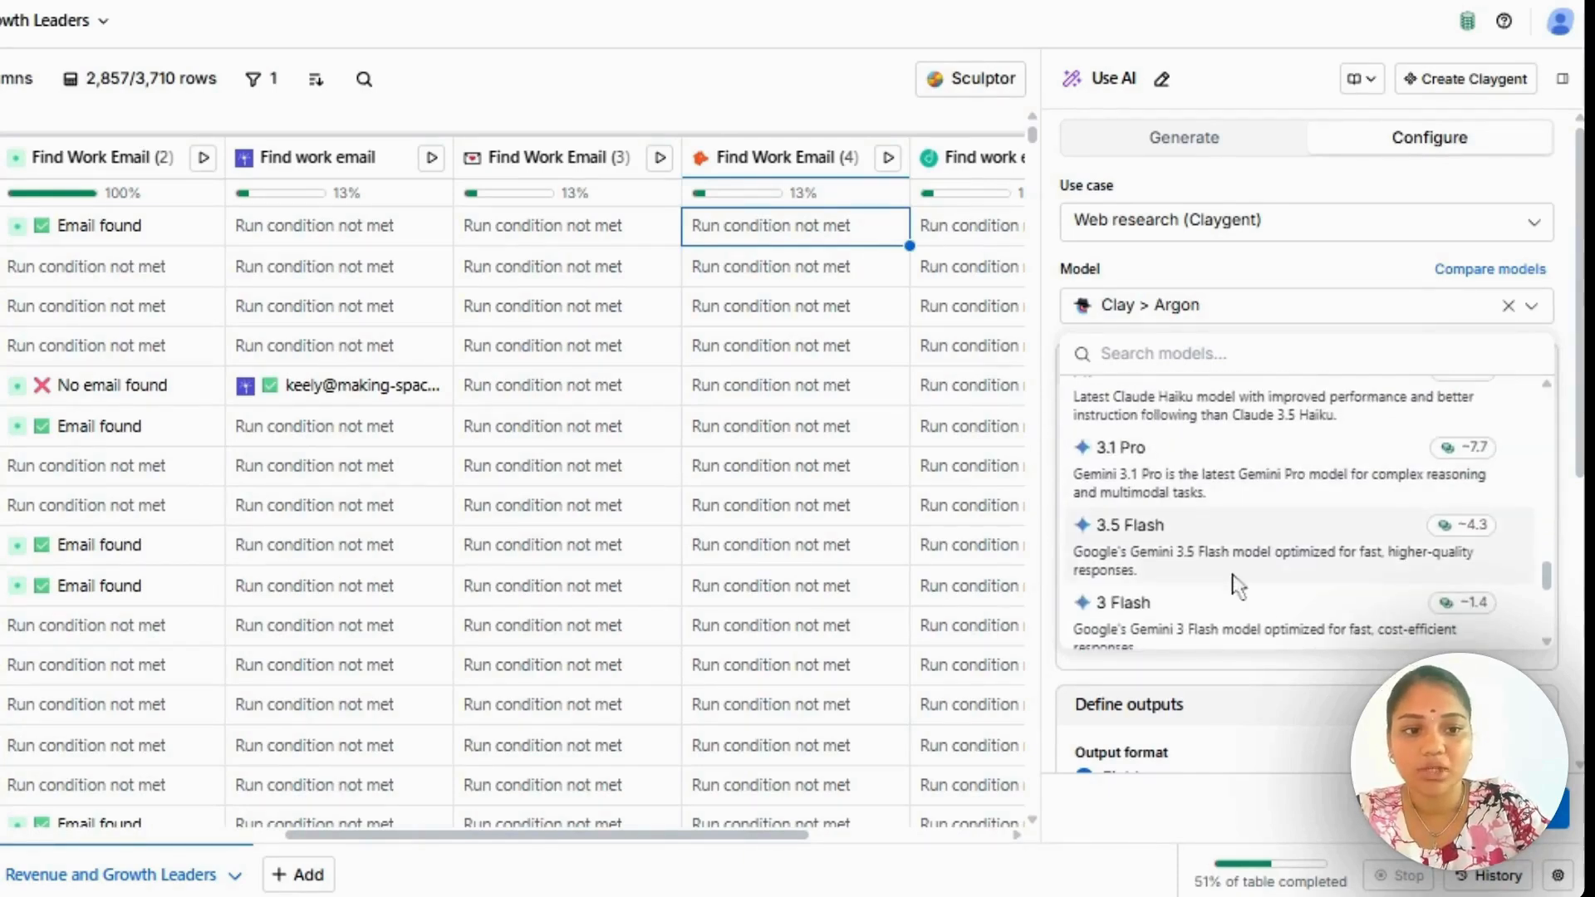
scroll(1234, 581, "down", 1)
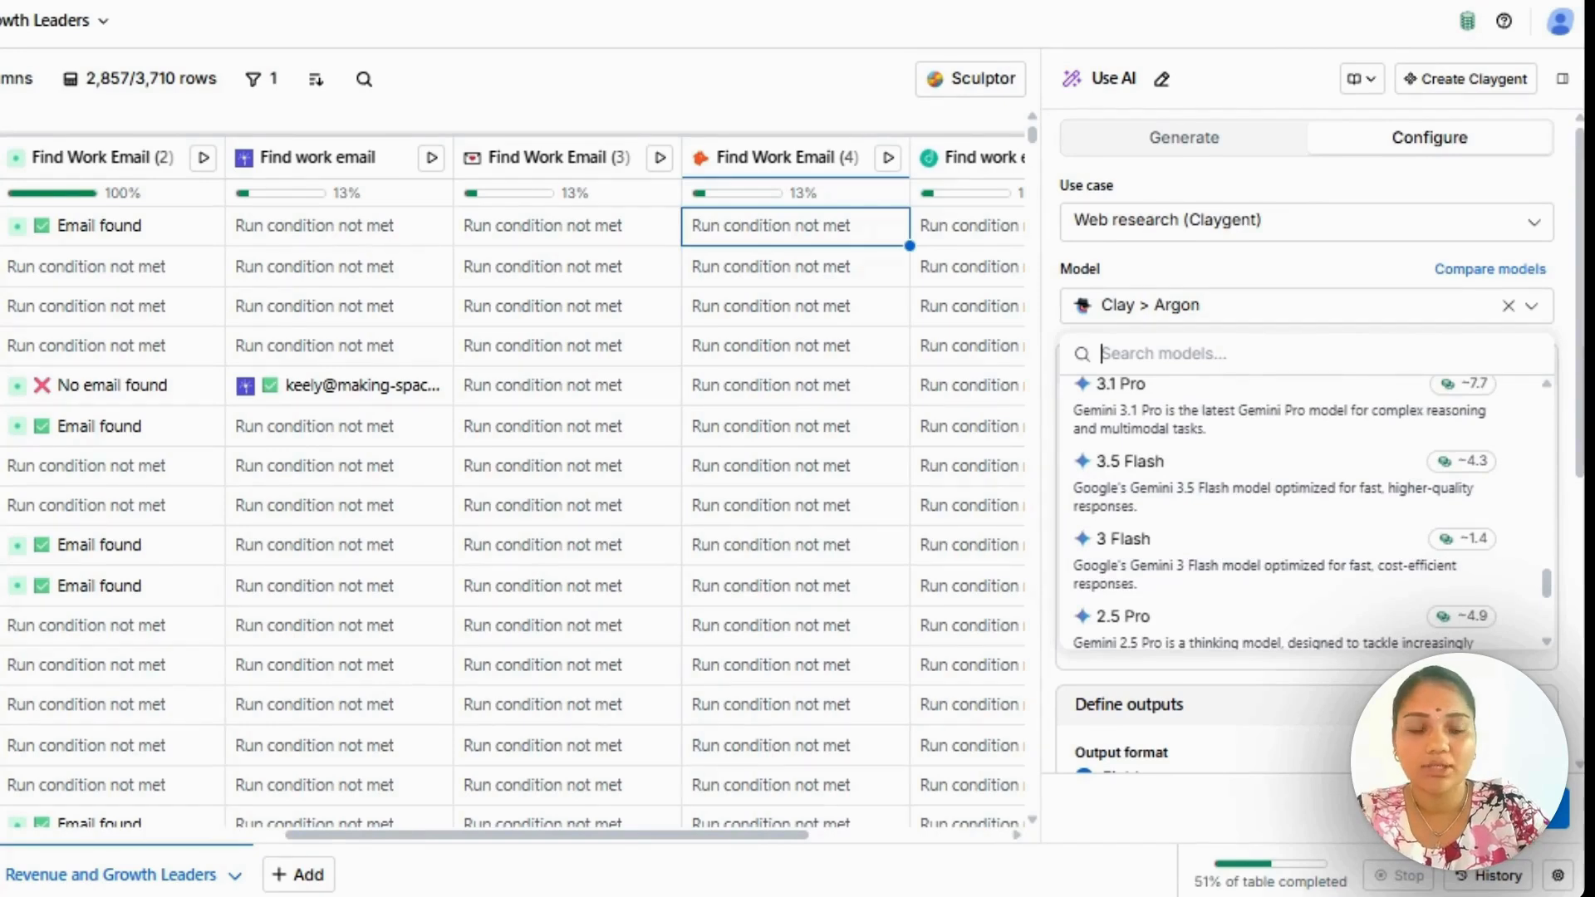
scroll(1304, 511, "up", 1)
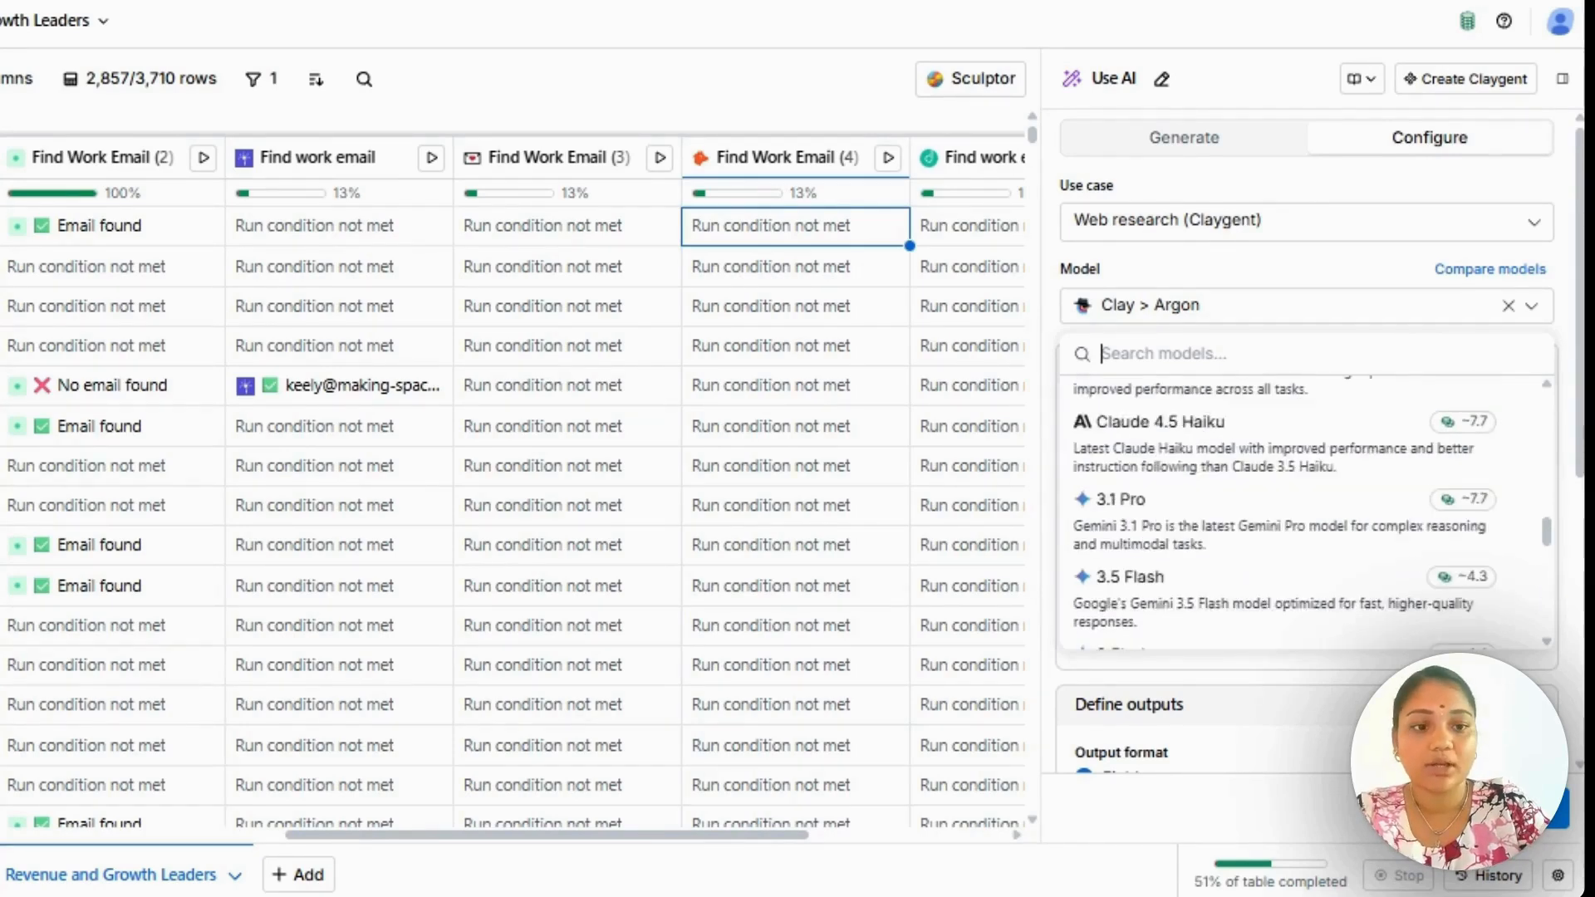
scroll(1304, 510, "up", 5)
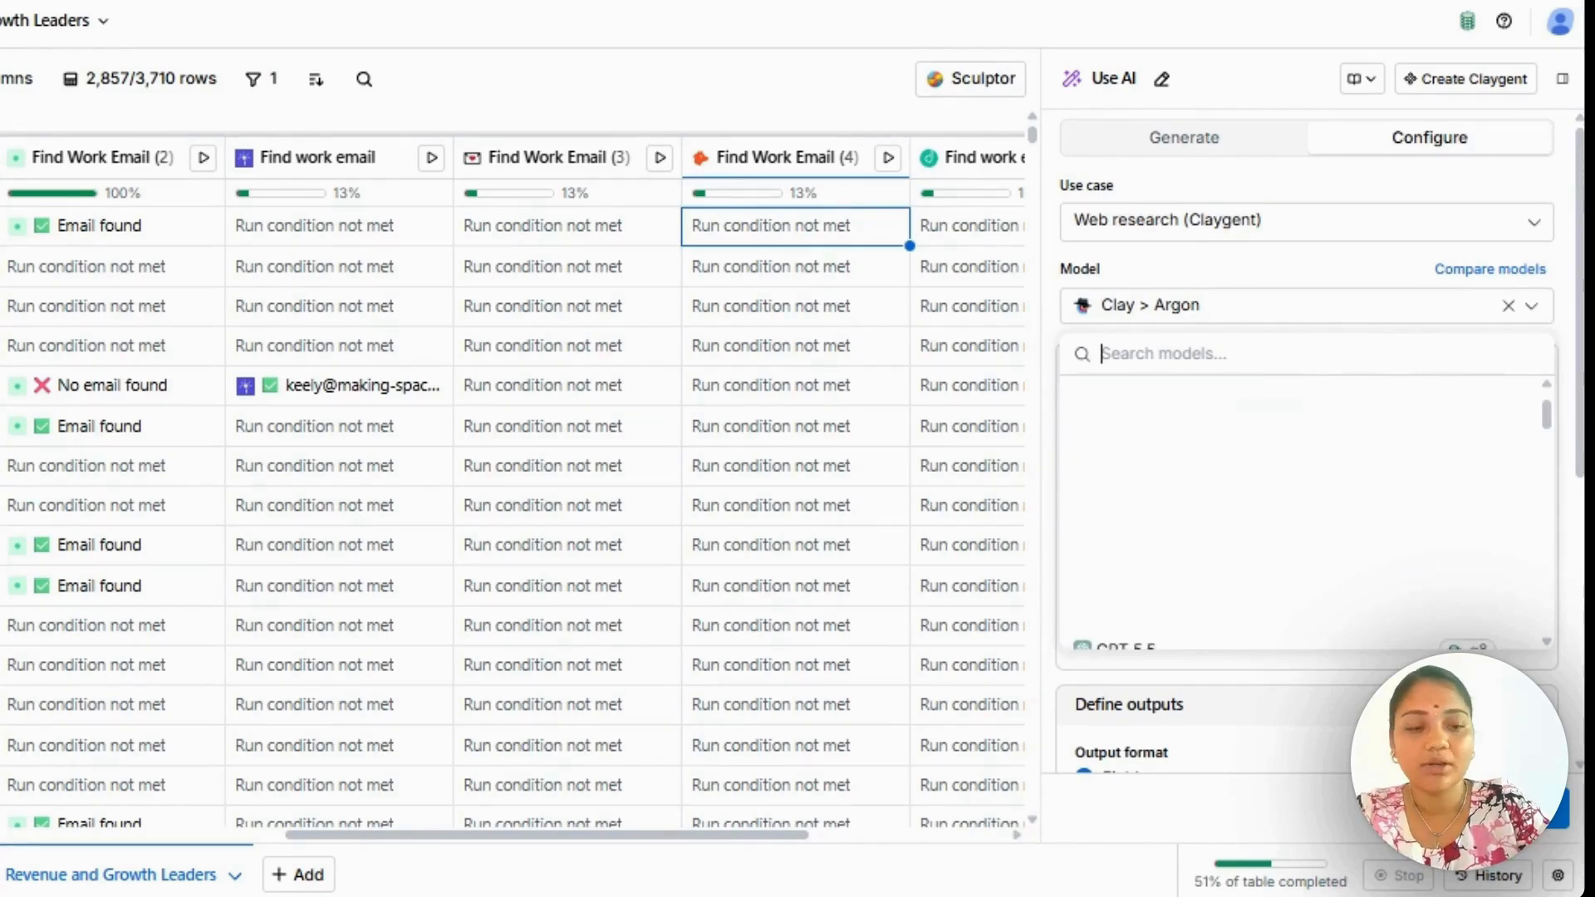
left_click(1319, 486)
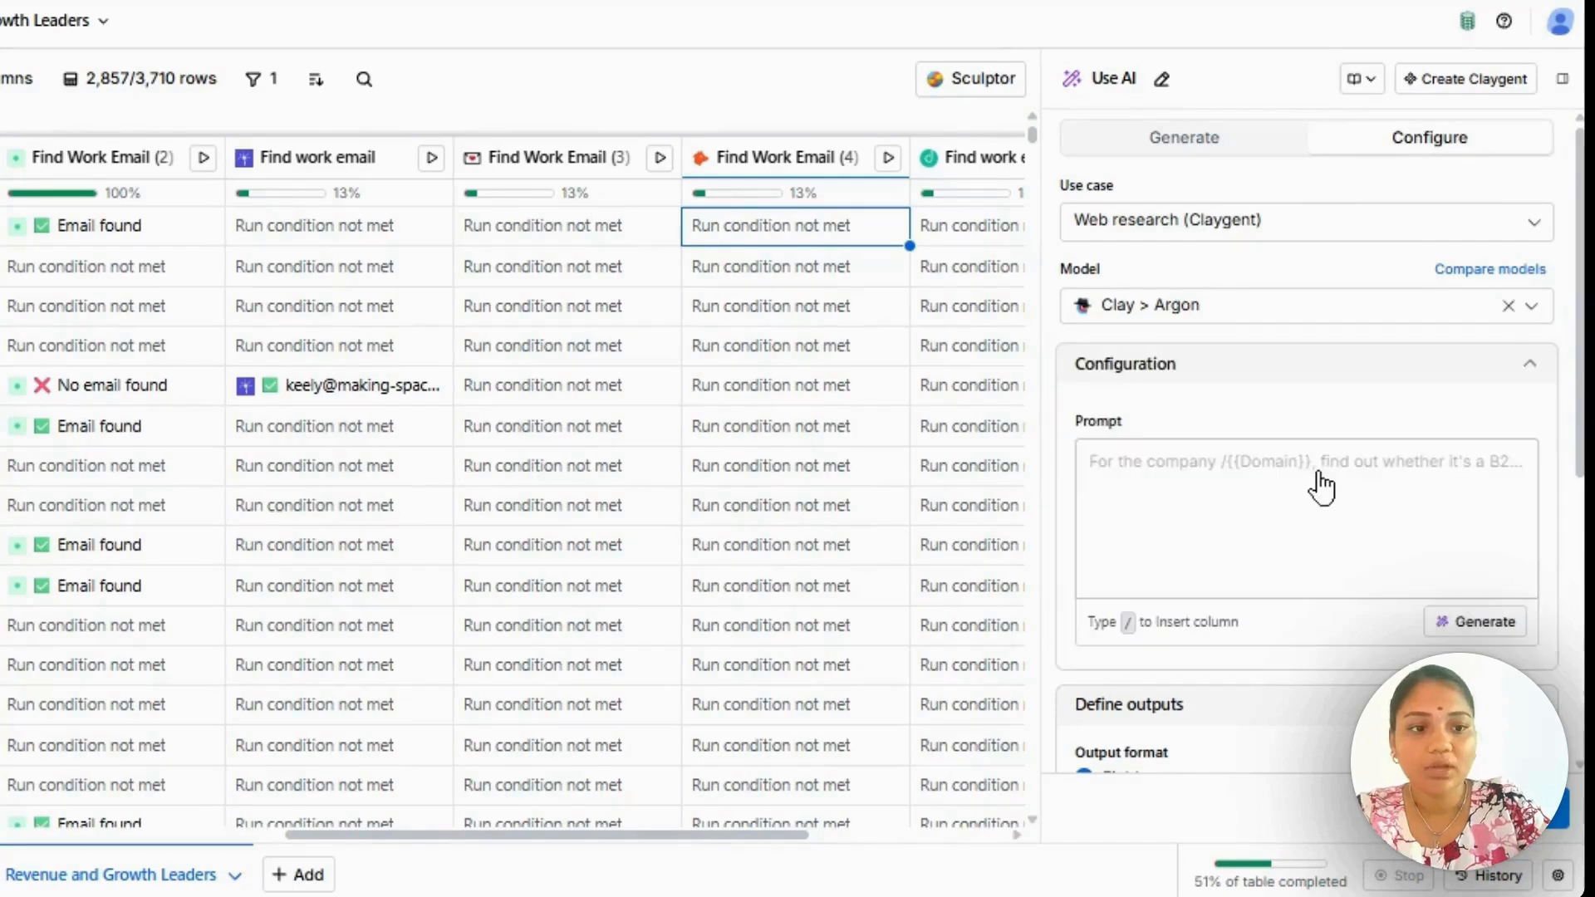
Review the Use AI column's prompt and output settings, and look through the data types offered for the response output.
left_click(1317, 467)
scroll(1317, 468, "down", 2)
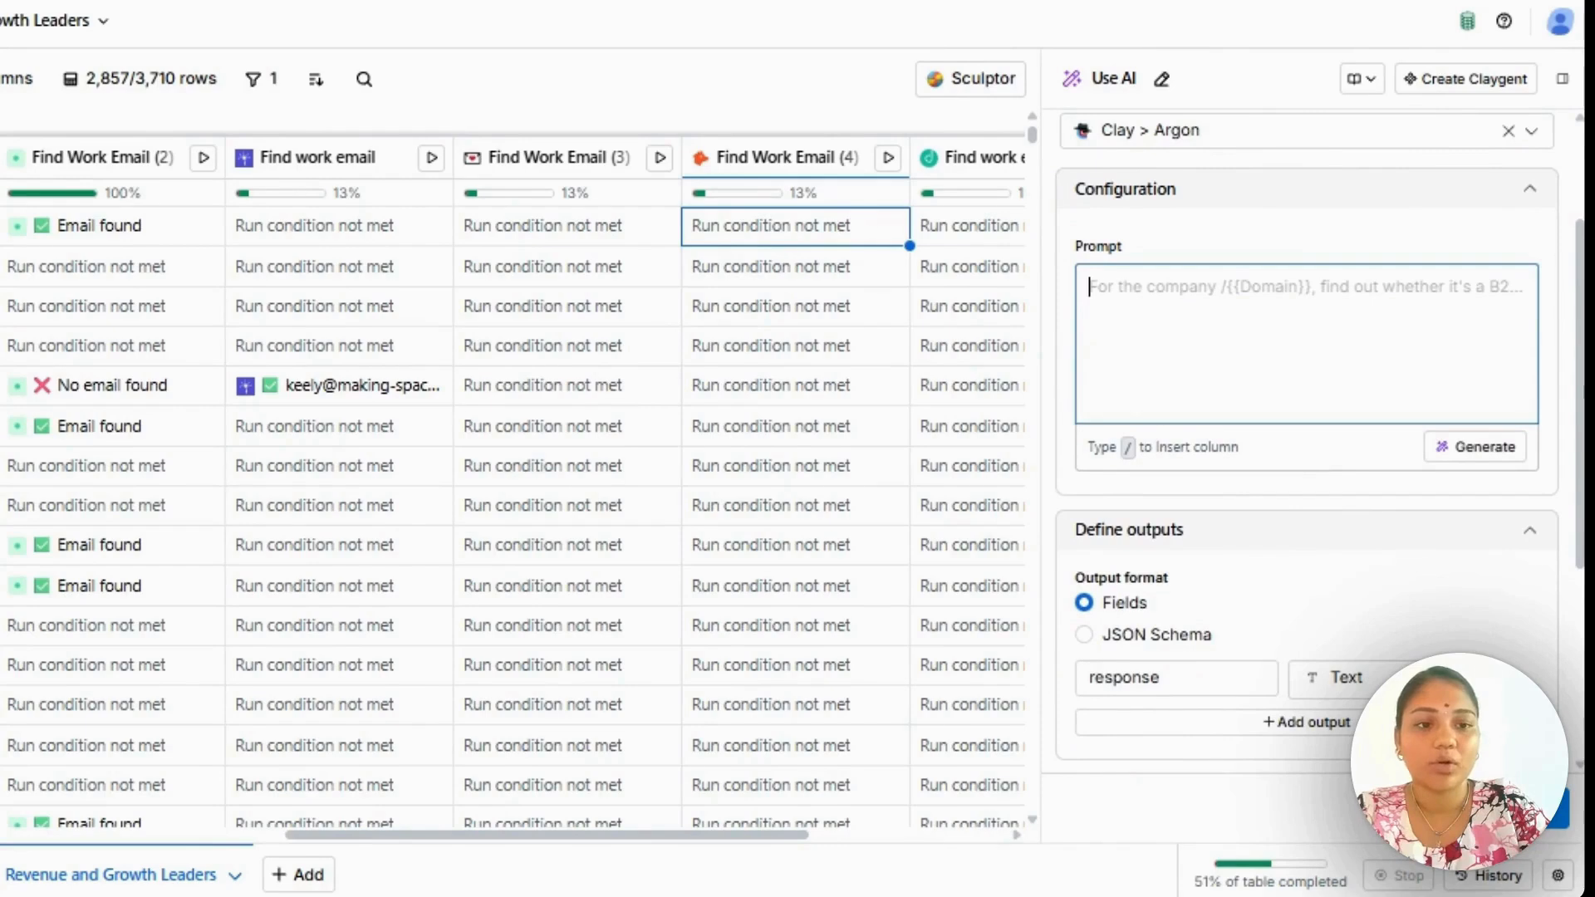
scroll(1306, 440, "down", 1)
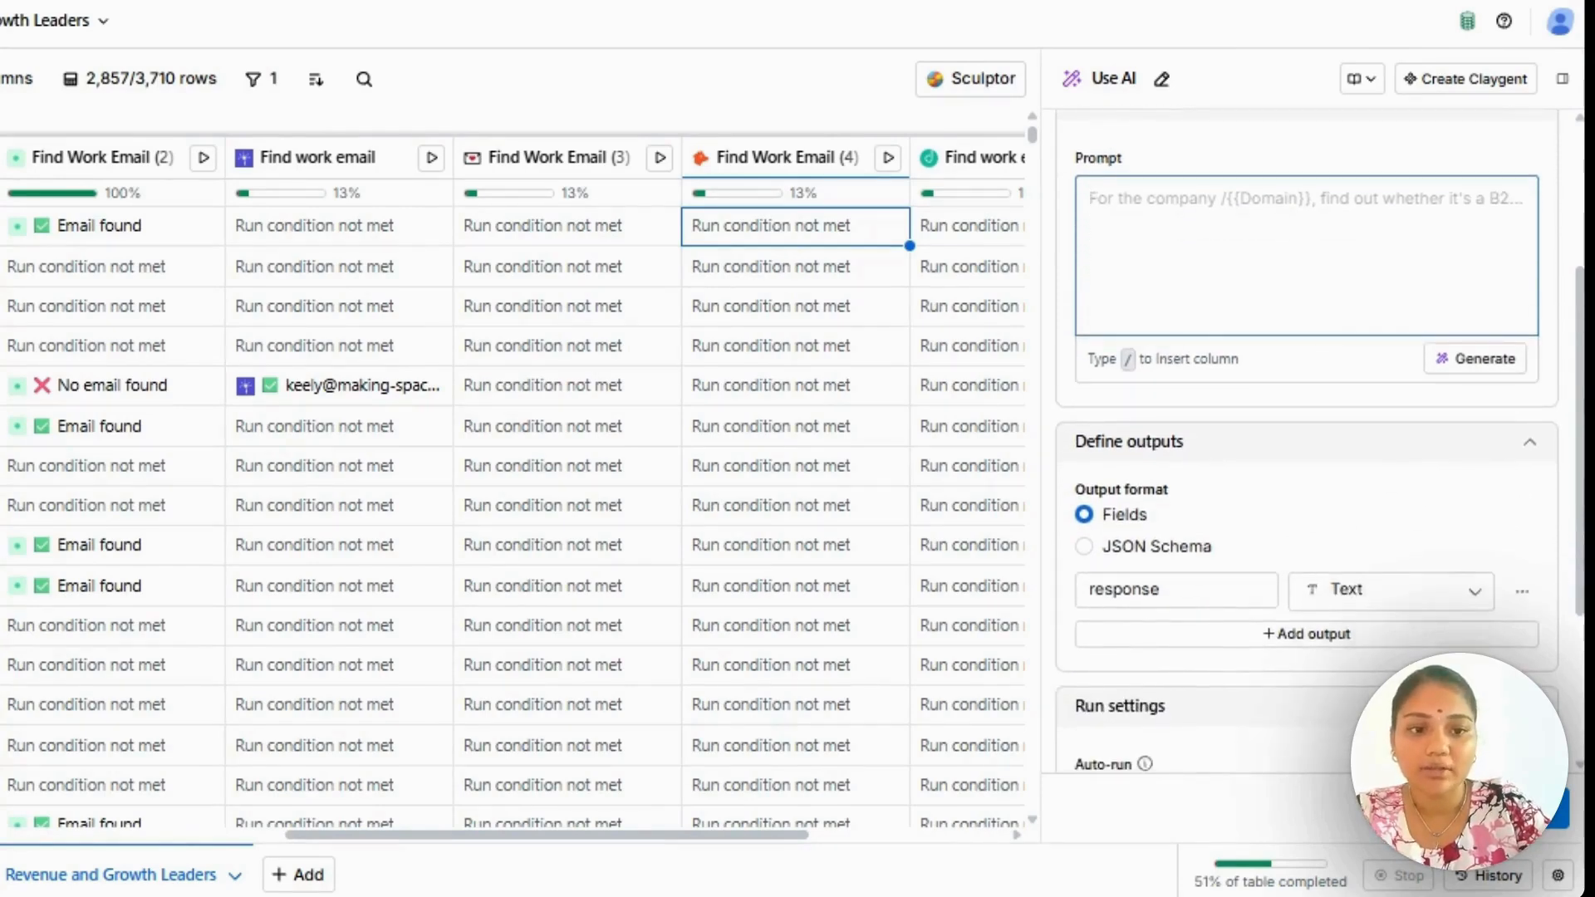
scroll(1272, 386, "down", 2)
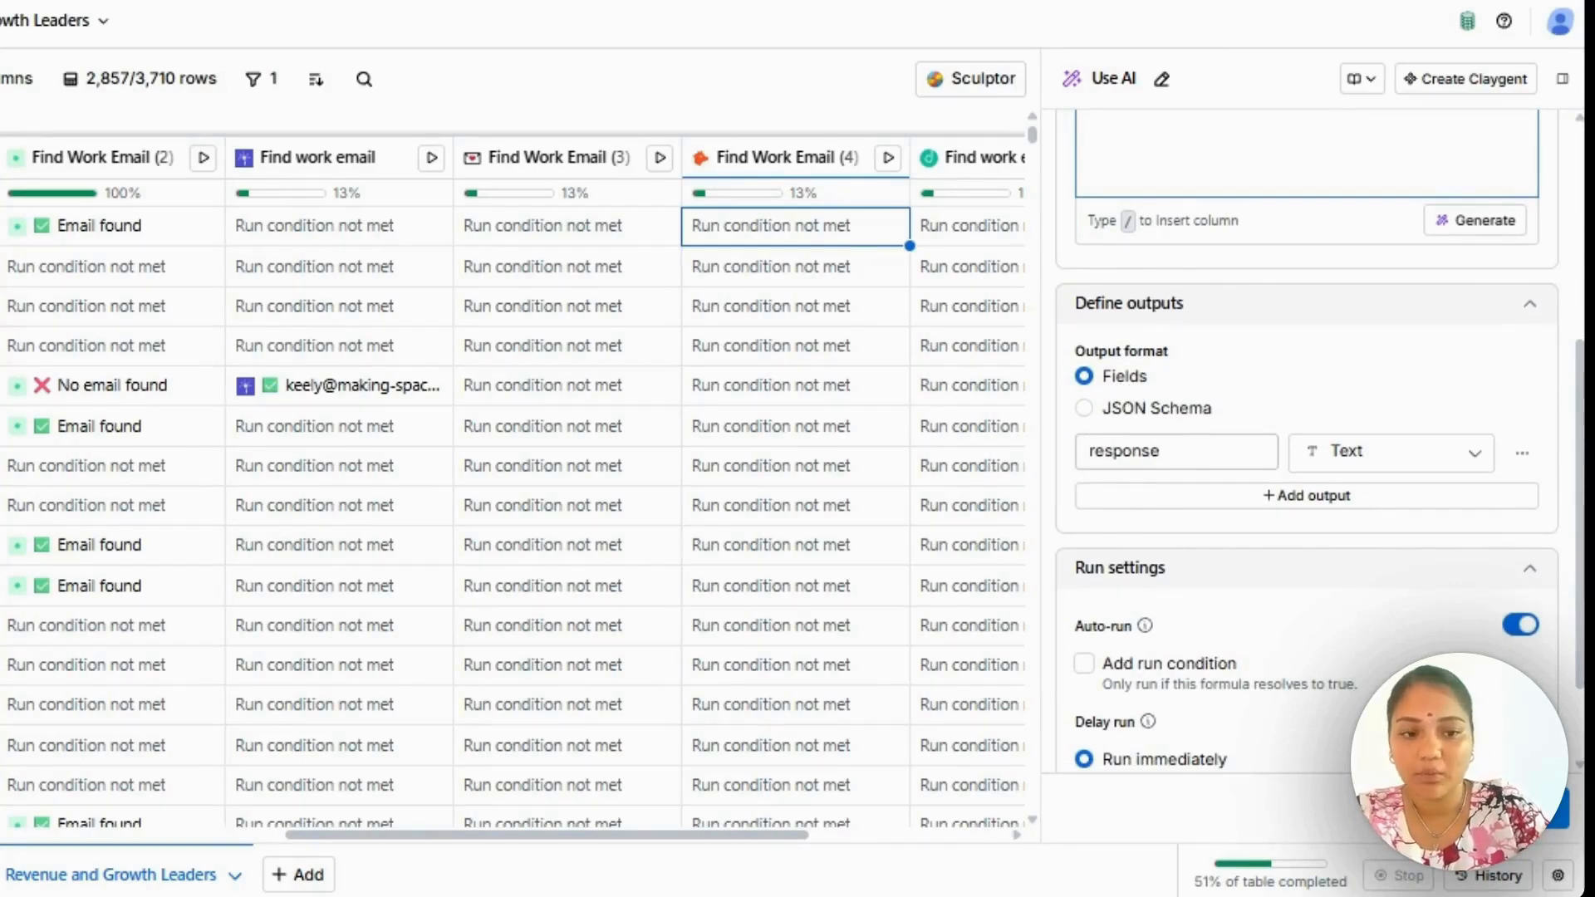
left_click(1396, 470)
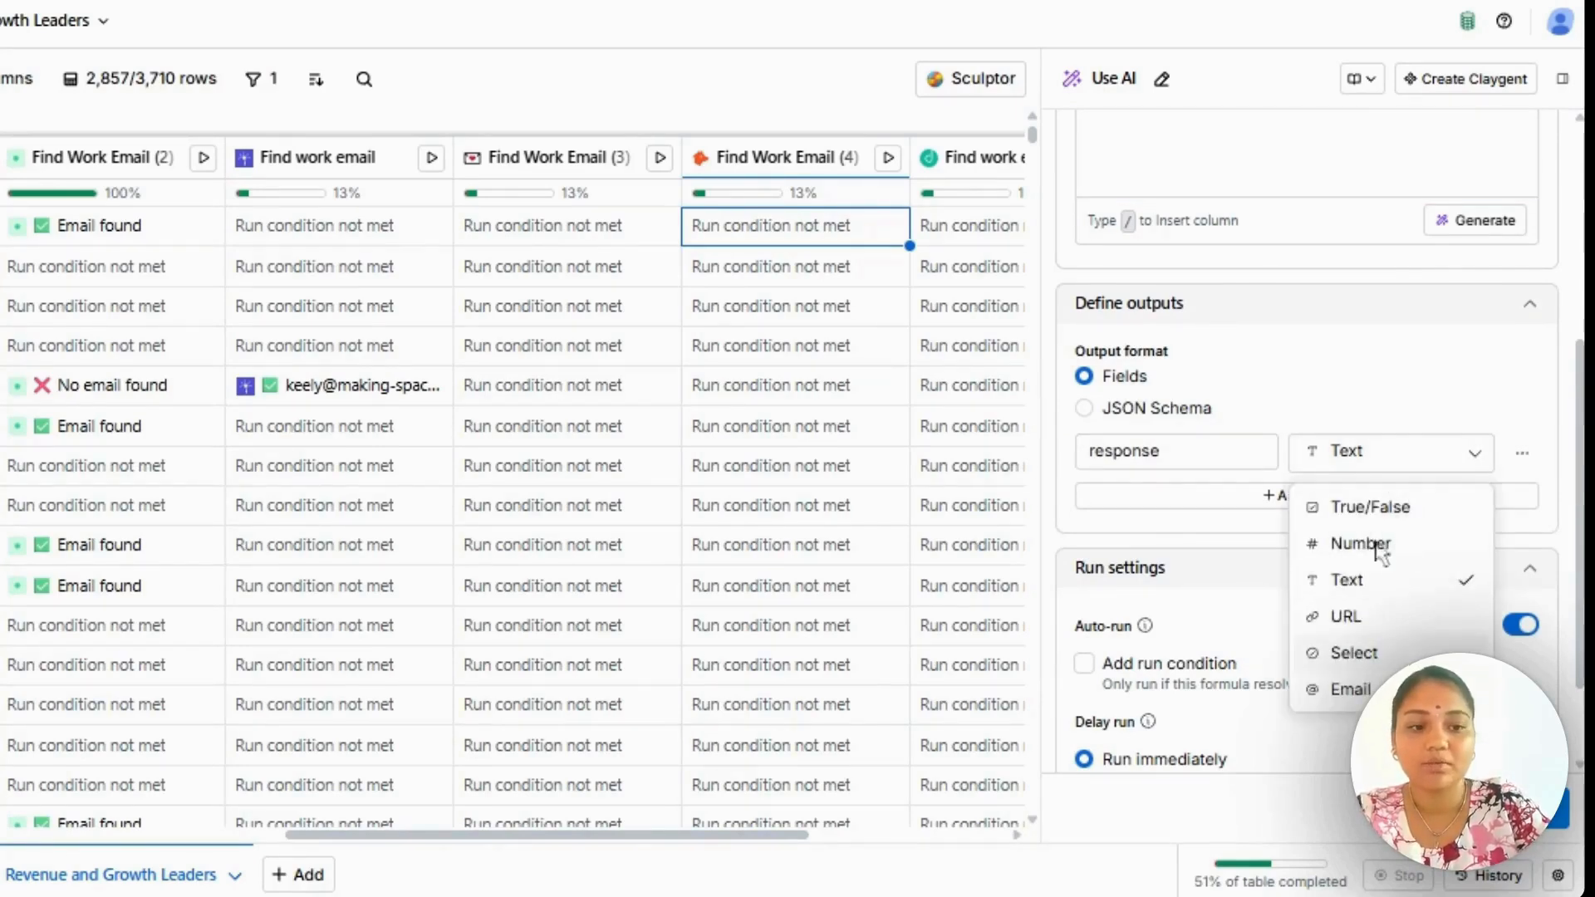
left_click(1412, 386)
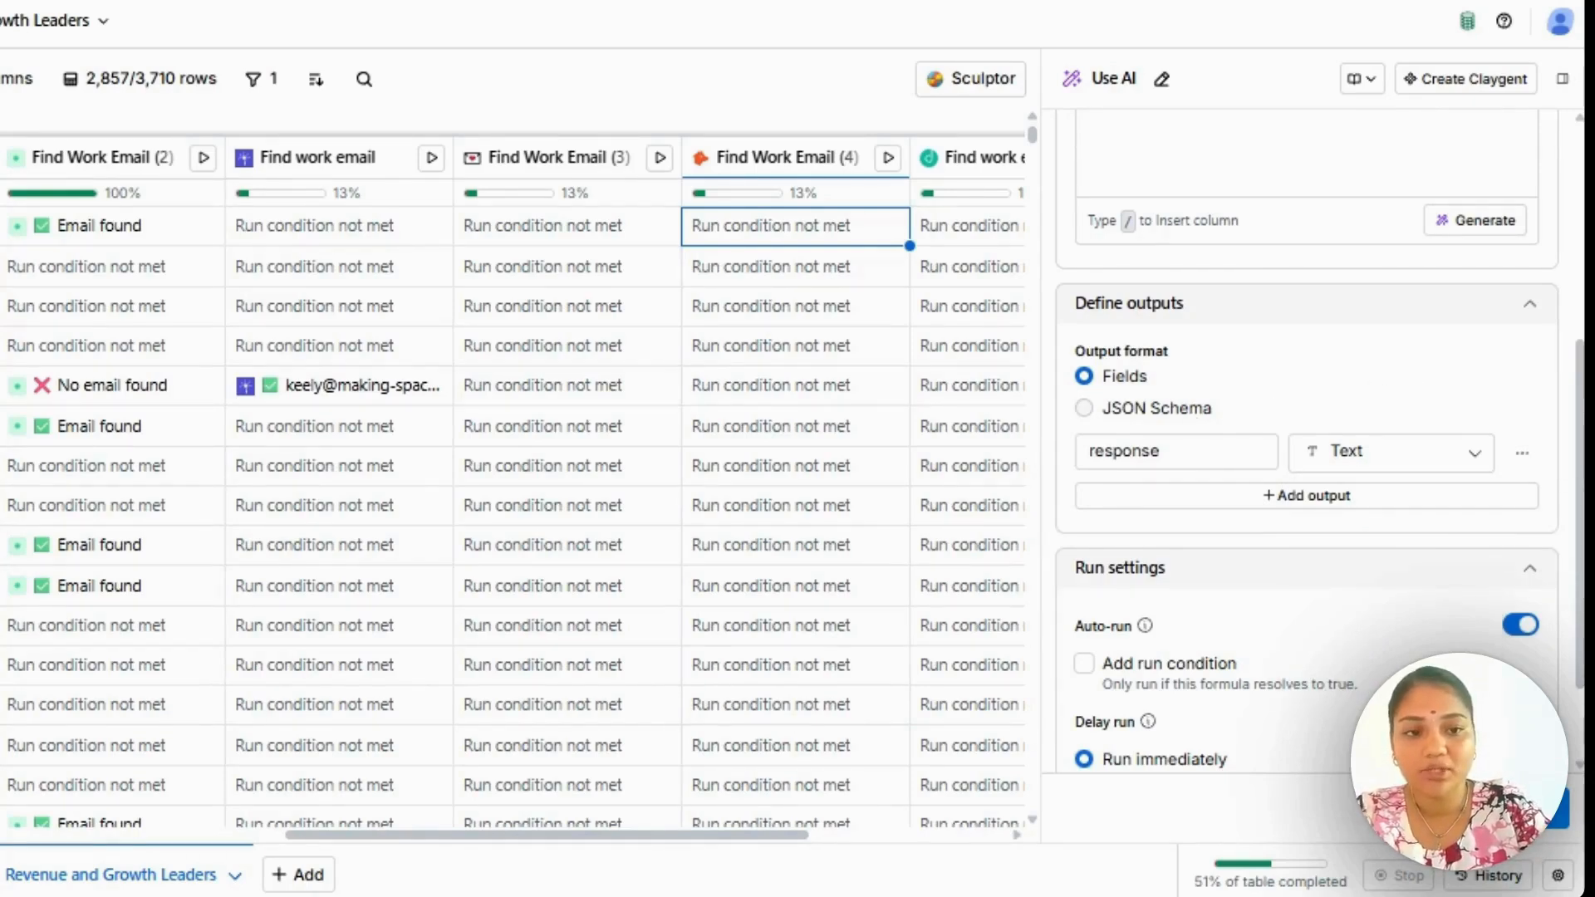
Switch the output format to JSON Schema to examine the schema, and return it to Fields.
left_click(1194, 422)
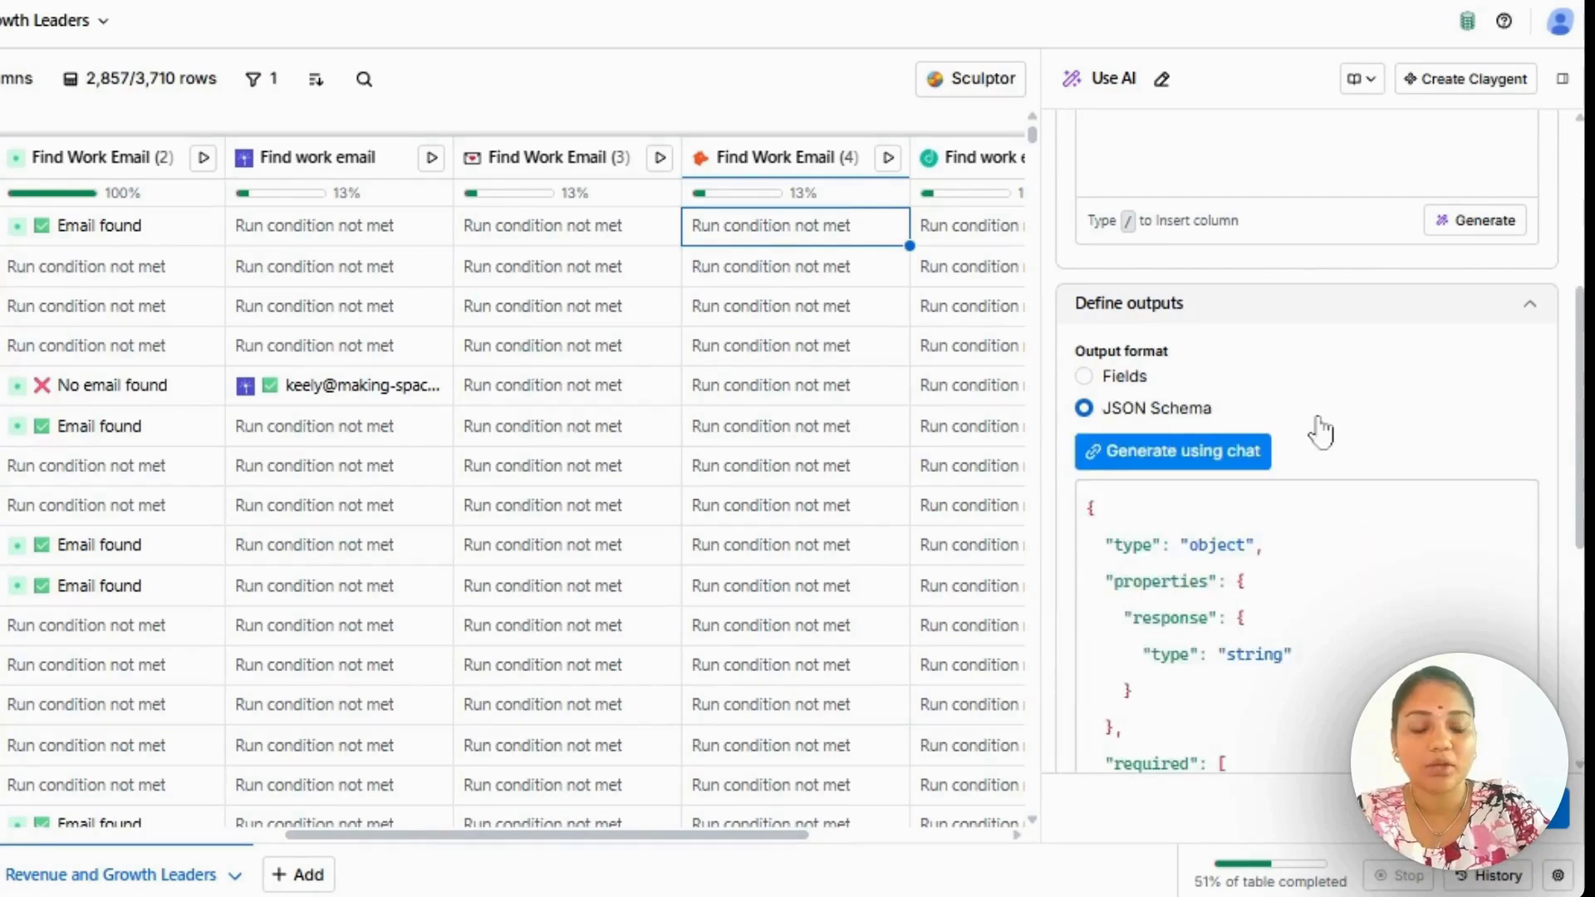
scroll(1317, 427, "down", 3)
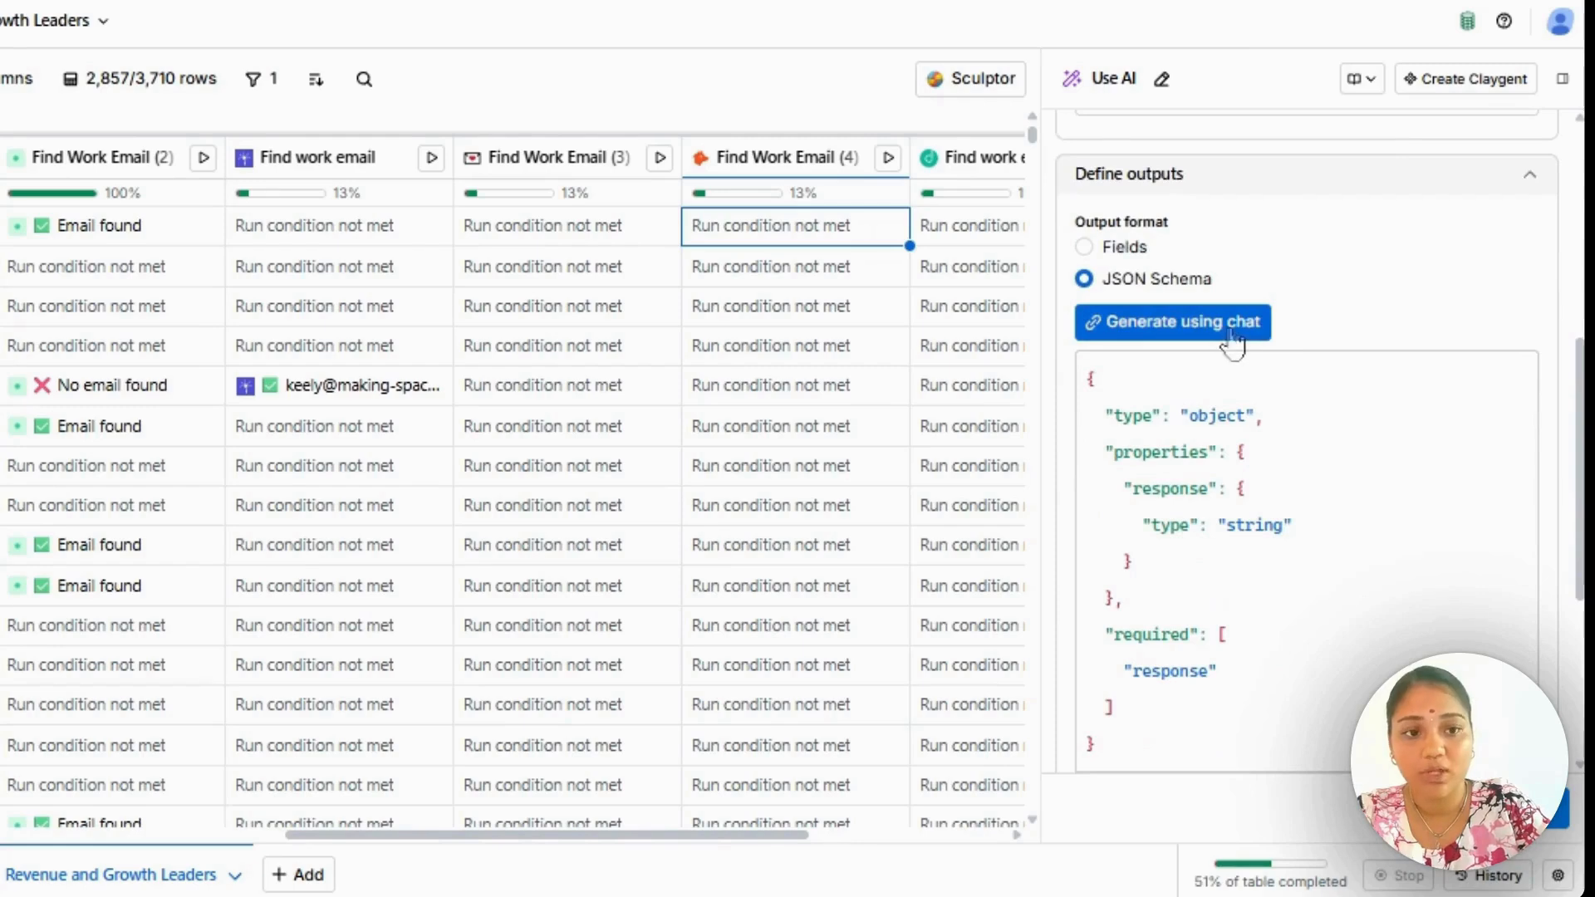
scroll(1292, 292, "up", 5)
scroll(1292, 292, "down", 3)
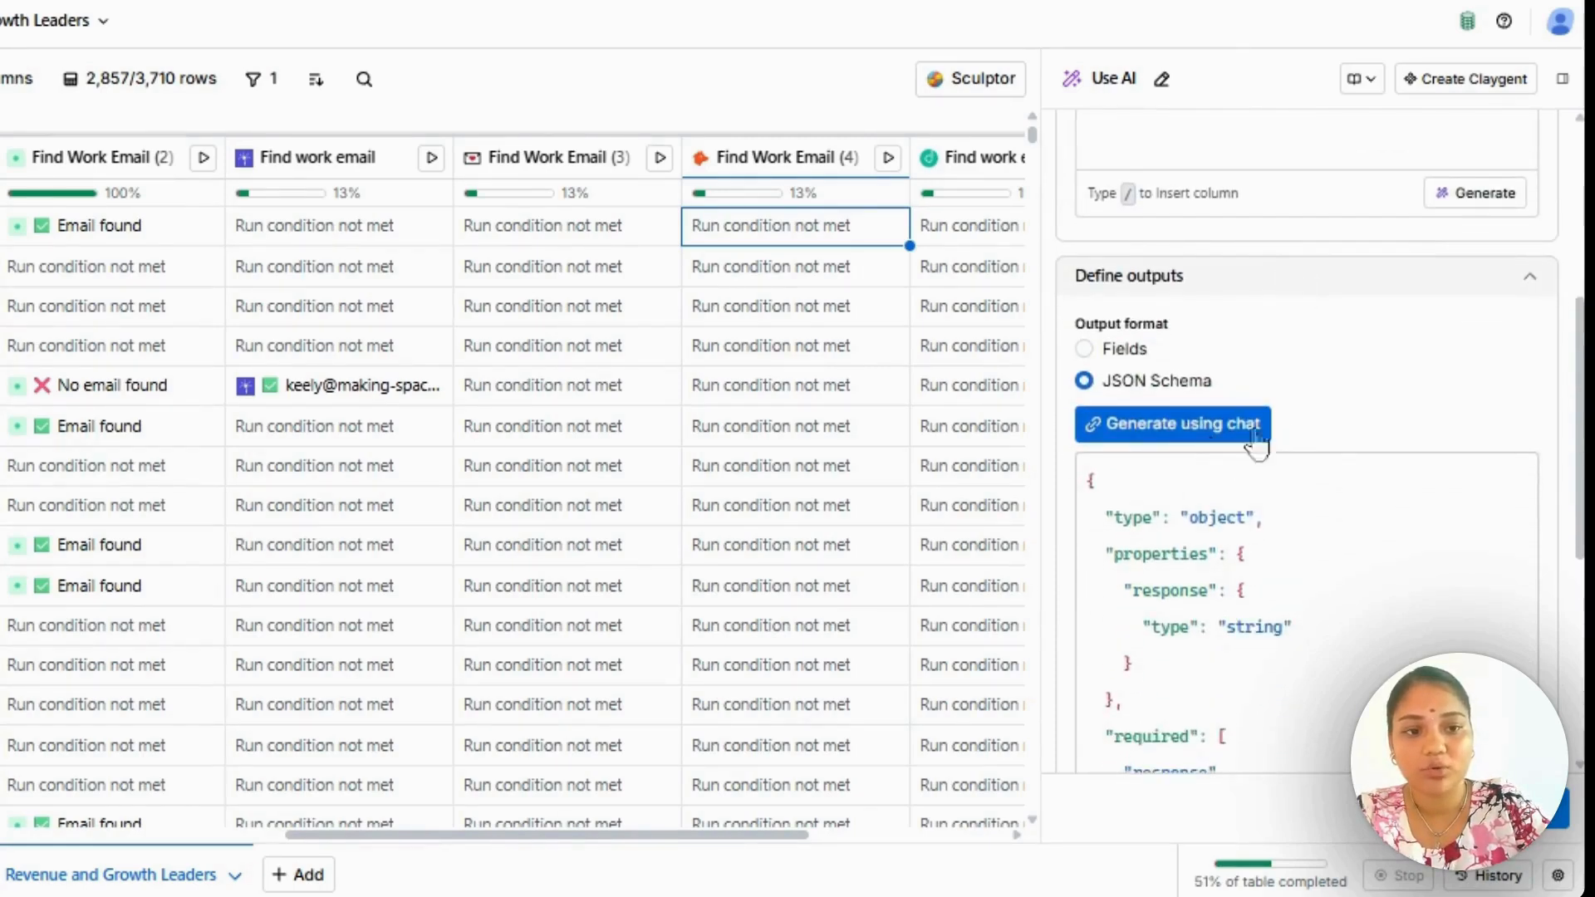
left_click(1125, 352)
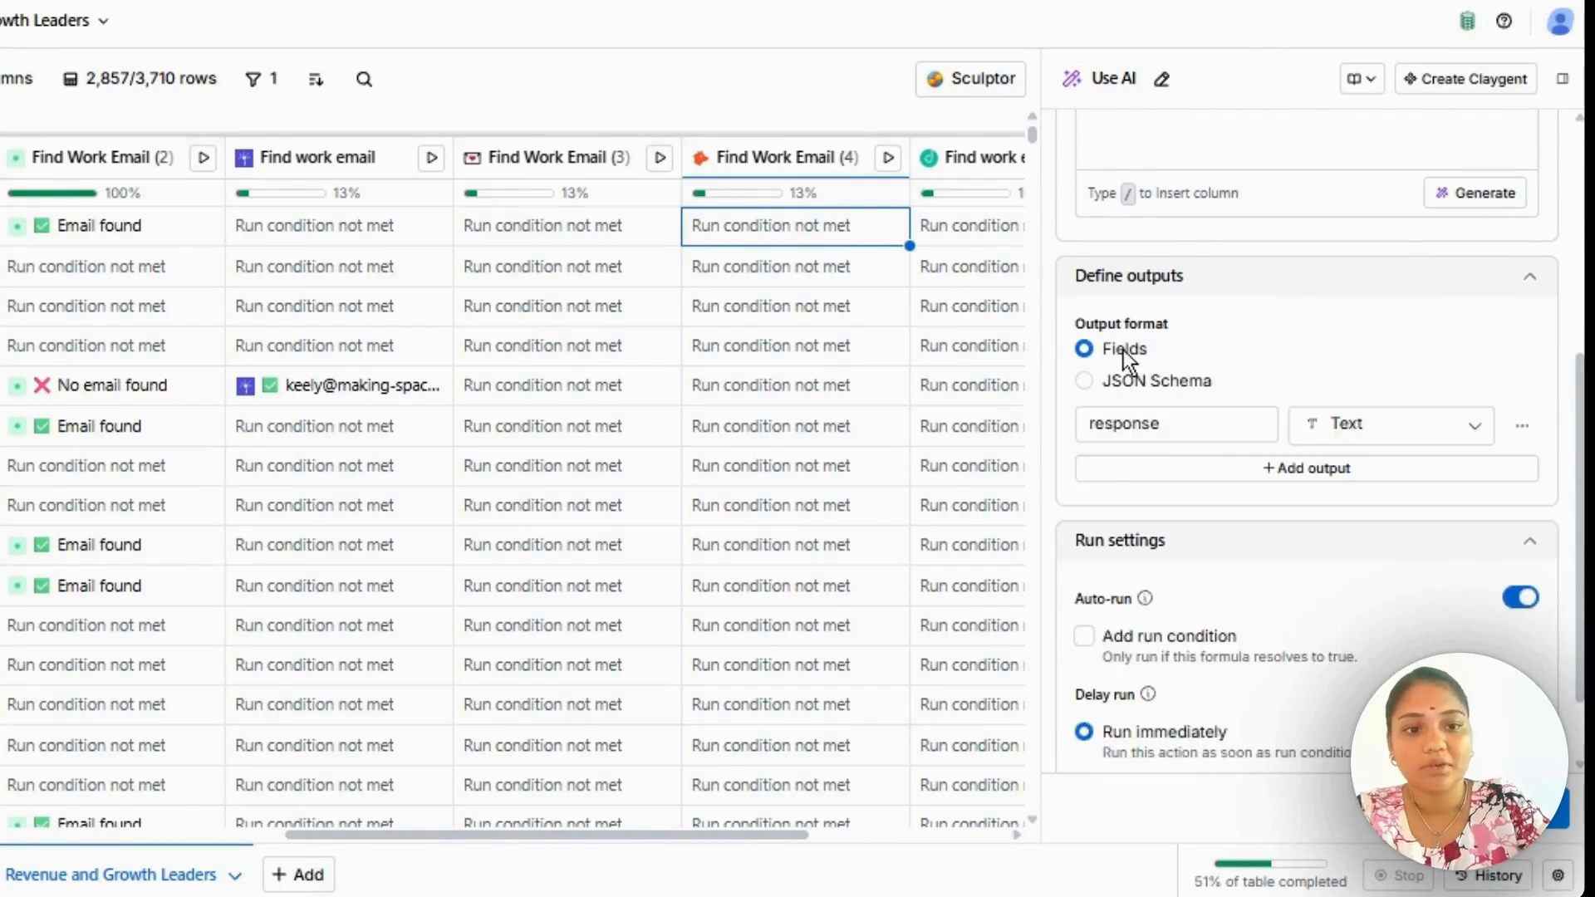
Check the Use AI column's run settings and close its setup without saving the column.
scroll(1148, 565, "down", 2)
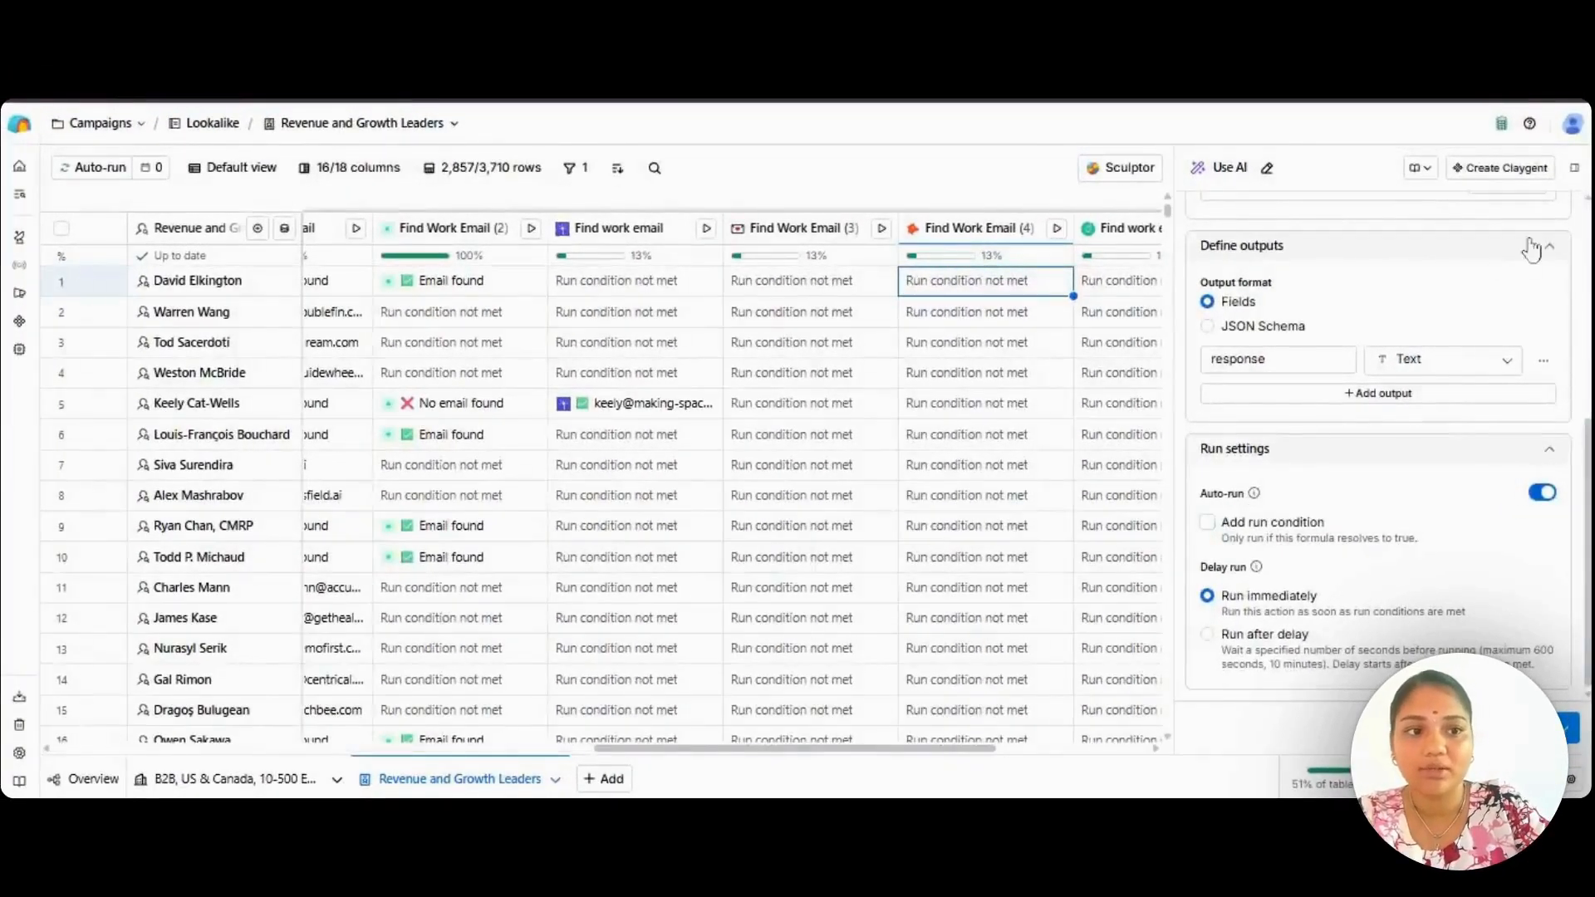
left_click(1574, 169)
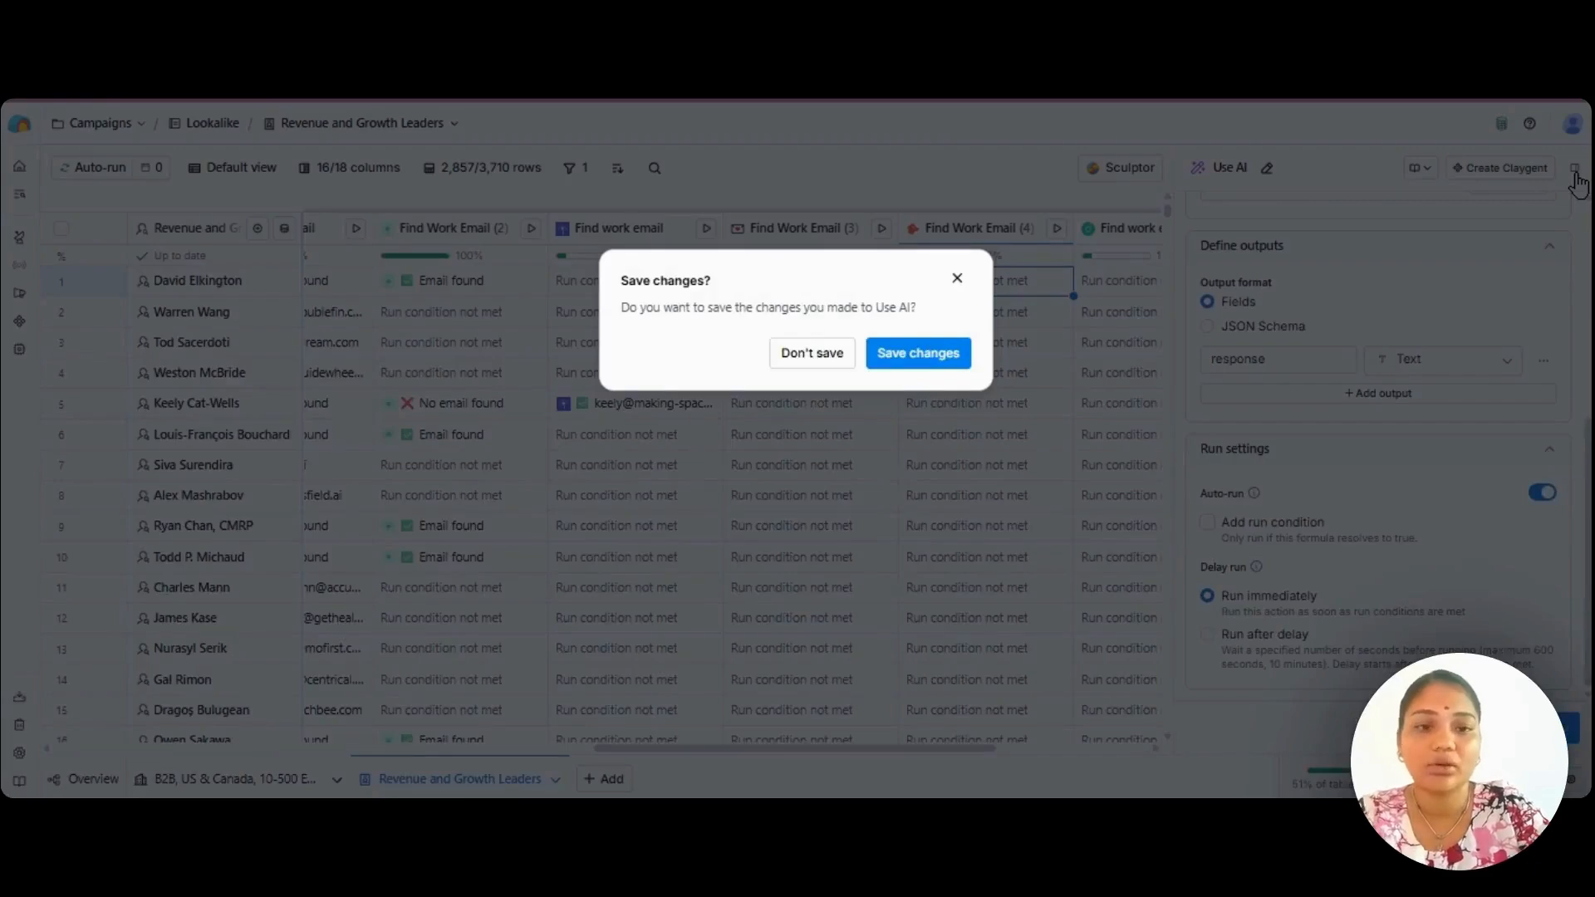
left_click(957, 279)
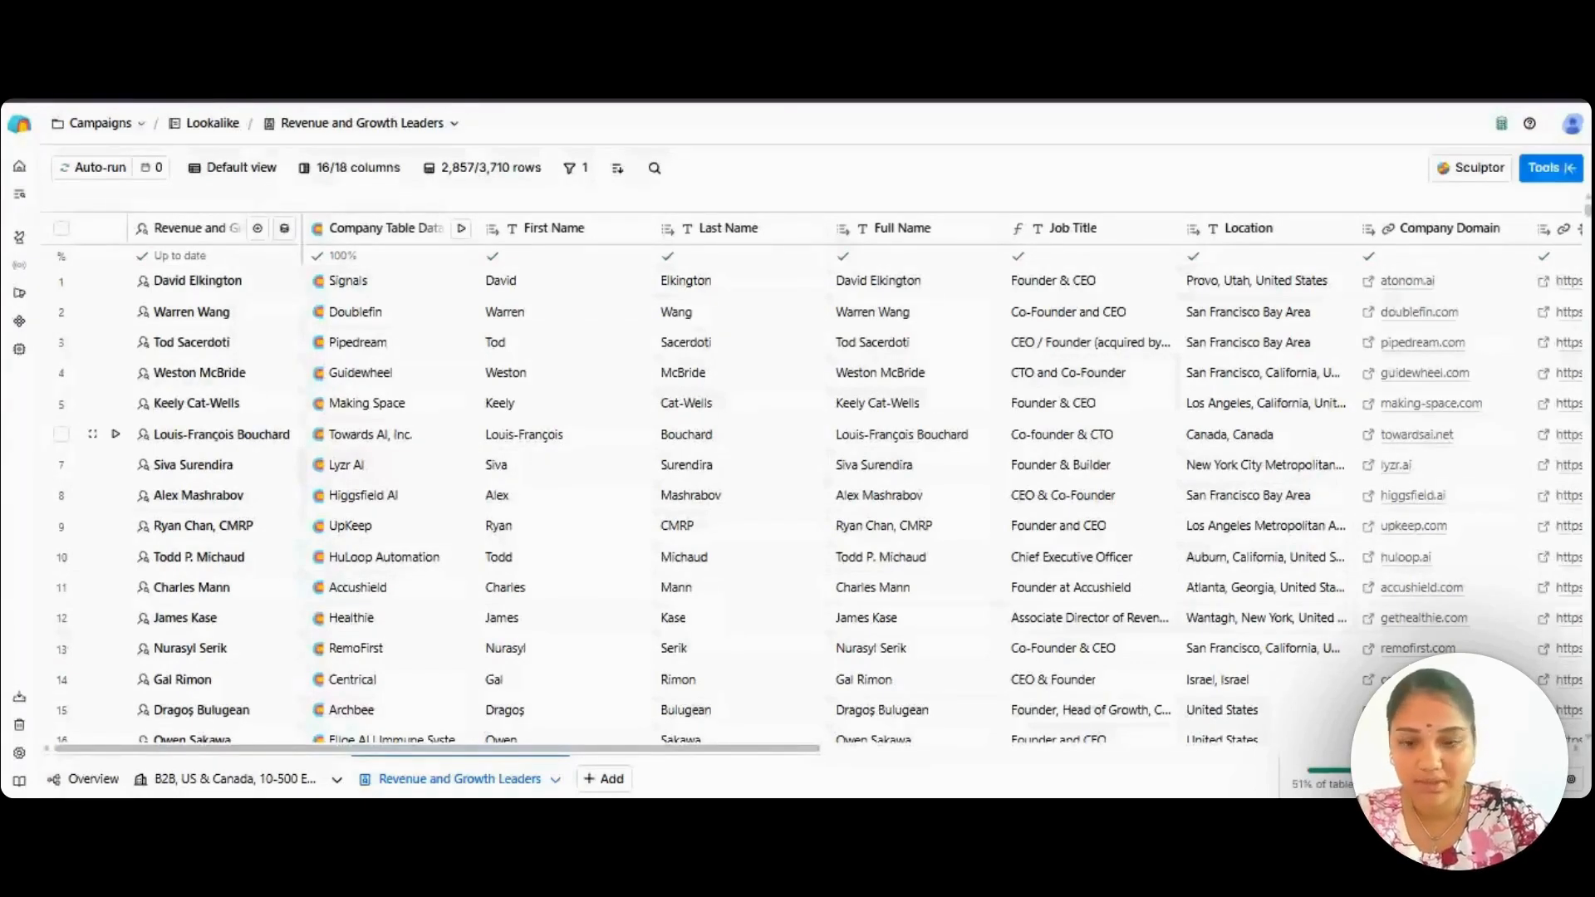
scroll(1163, 617, "right", 10)
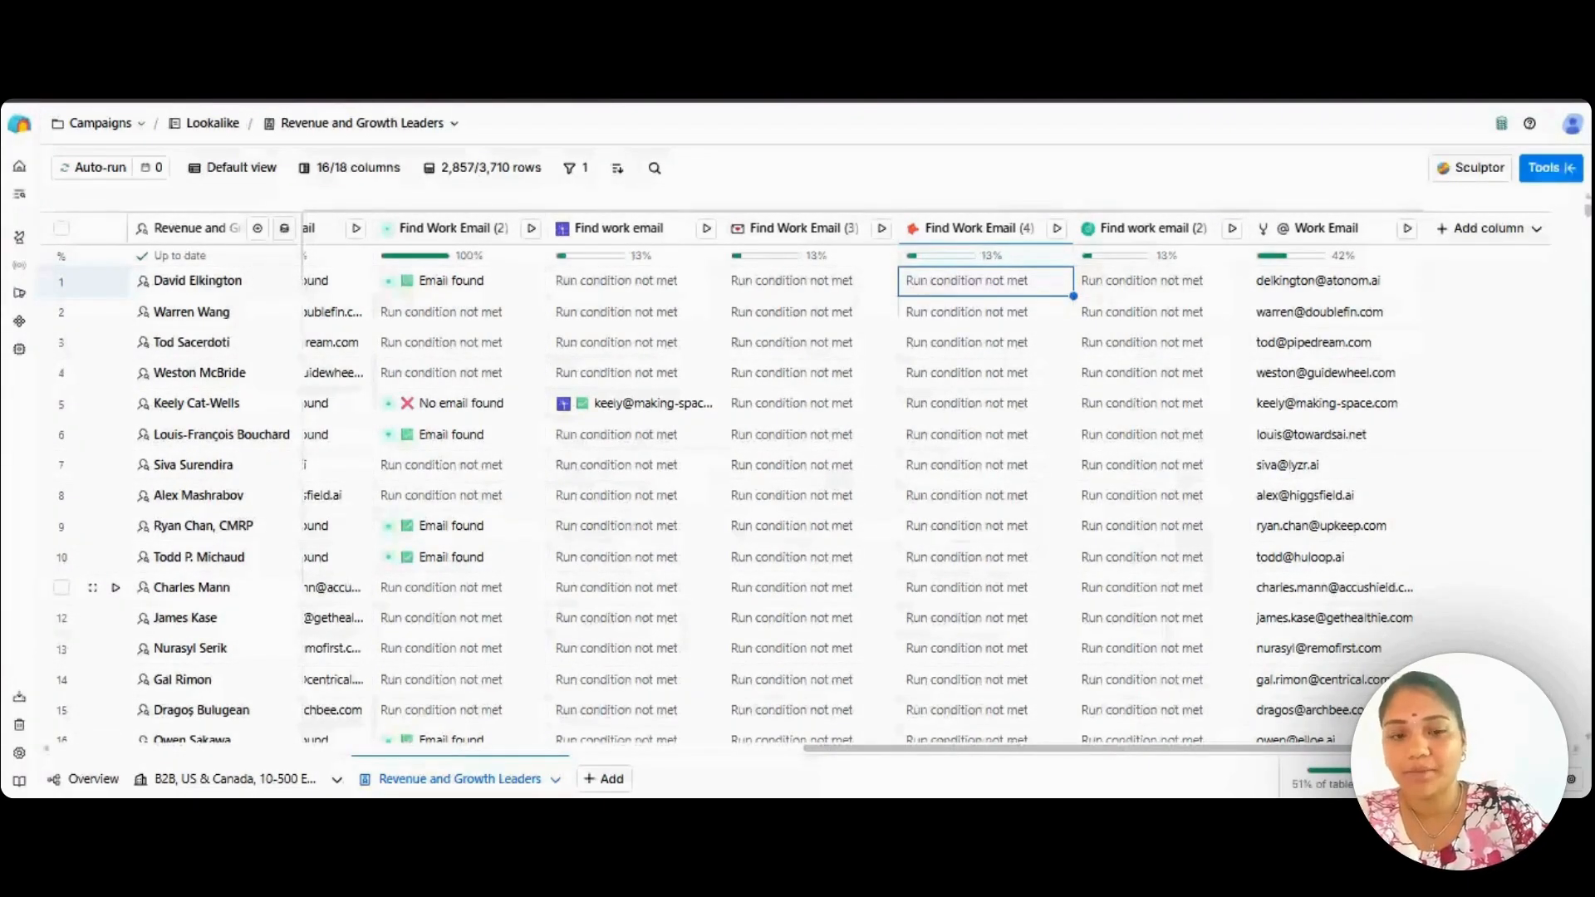
scroll(1024, 676, "left", 15)
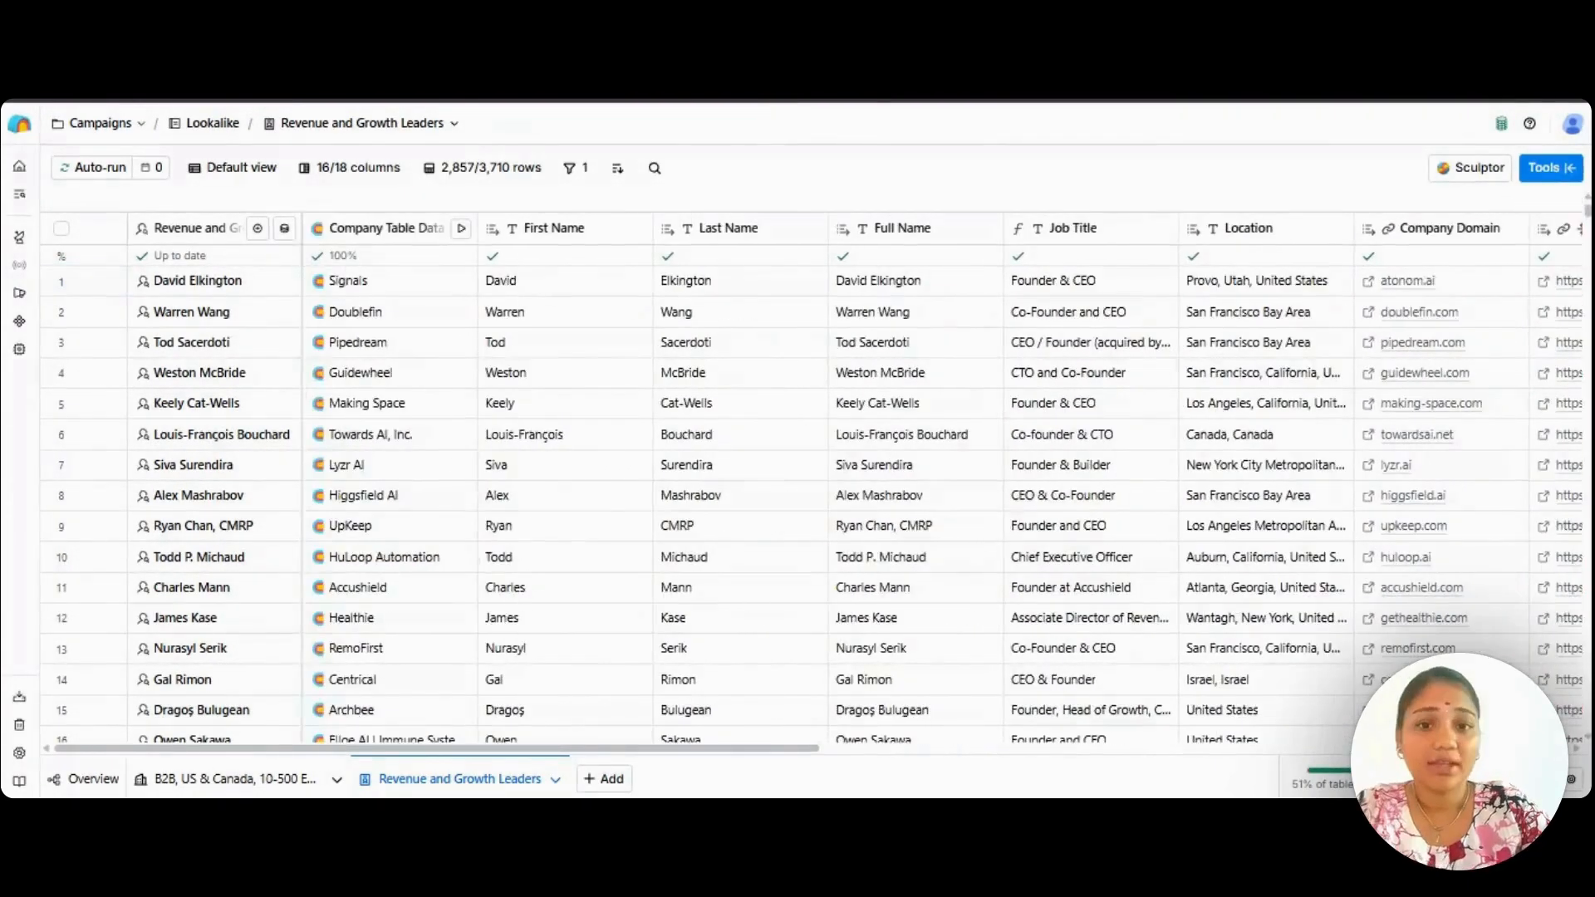